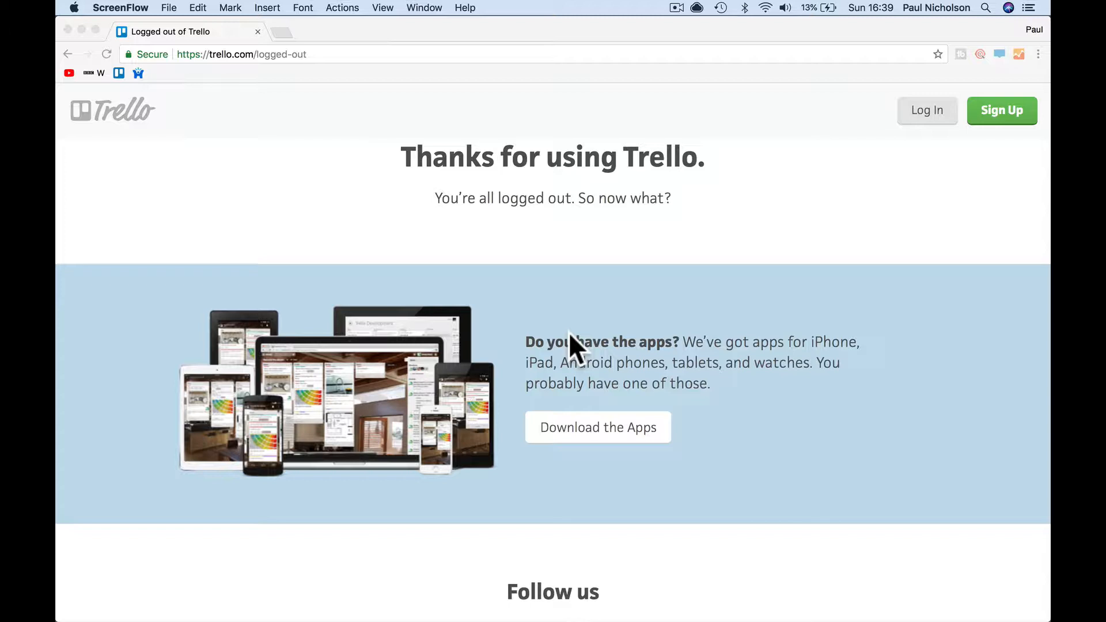
# - Browse the saved personal website, return to Trello's logged-out page, then bring Safari's board forward
pyautogui.click(139, 78)
pyautogui.click(139, 78)
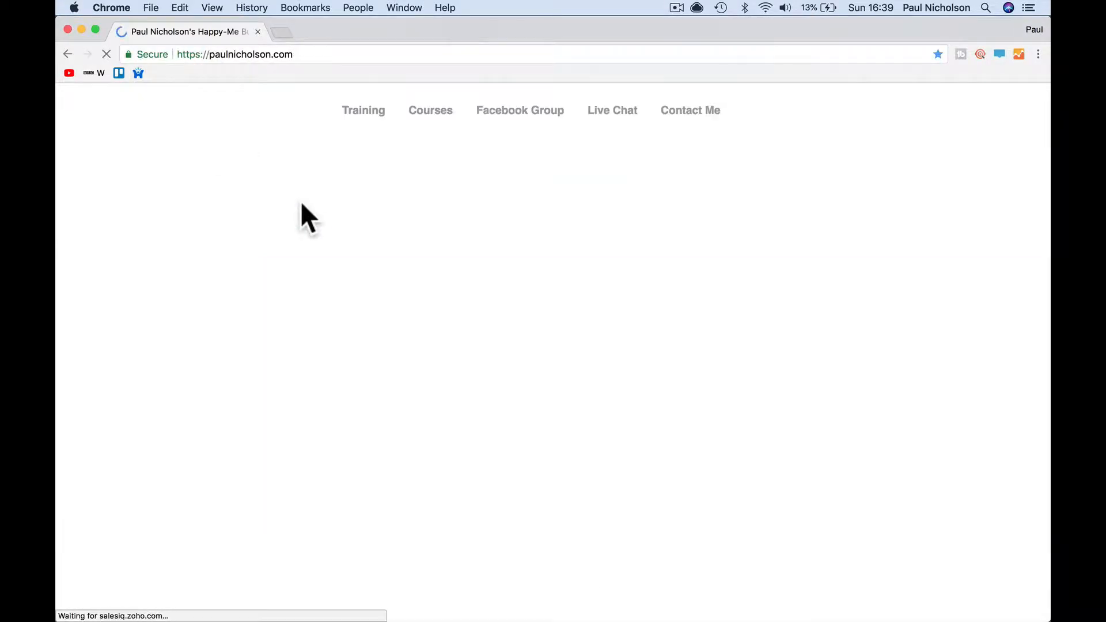
pyautogui.scroll(-8, 395, 382)
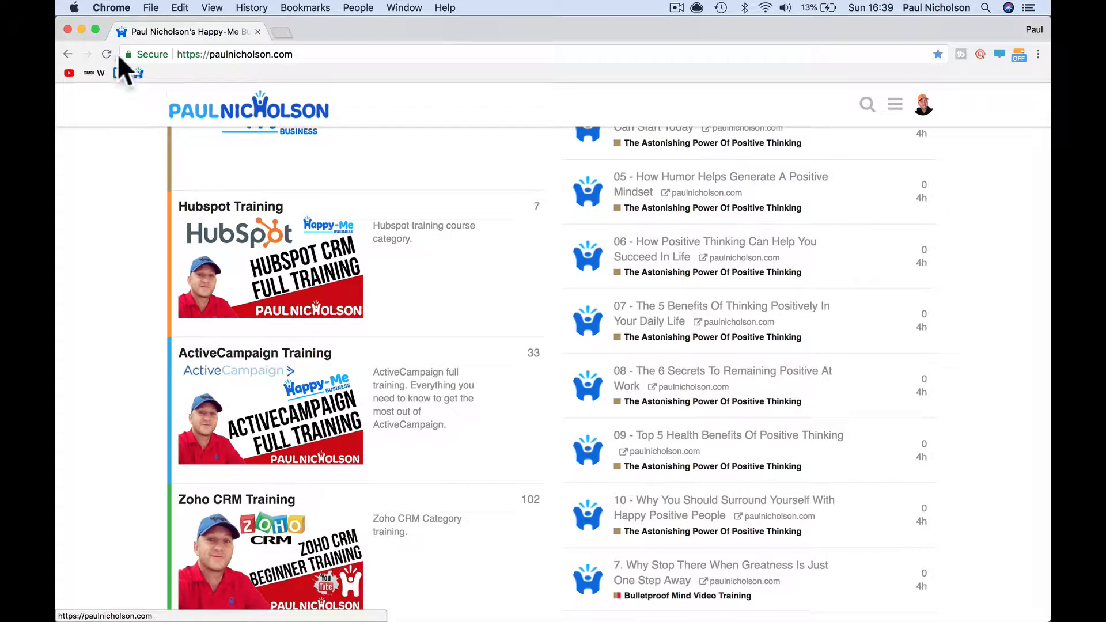
pyautogui.click(68, 54)
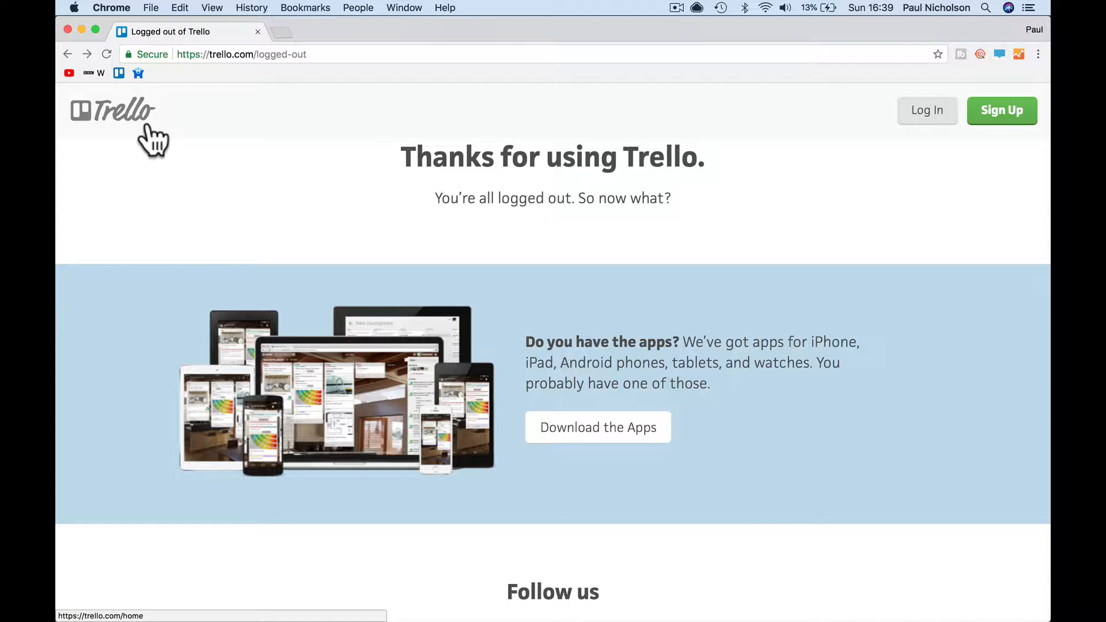
pyautogui.click(461, 602)
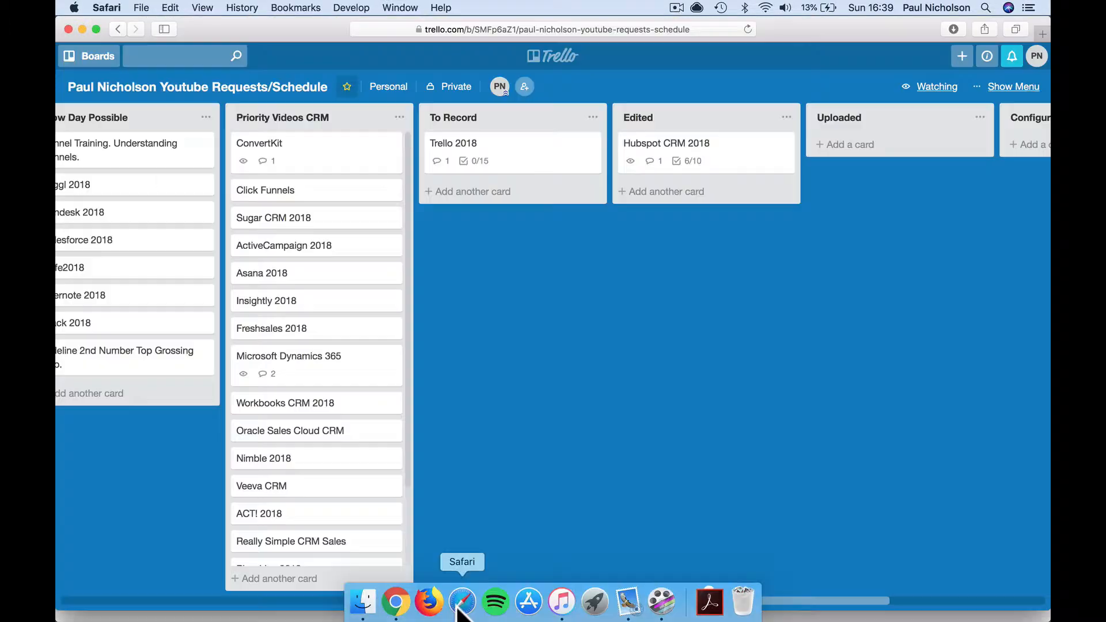
pyautogui.hscroll(-15, 583, 265)
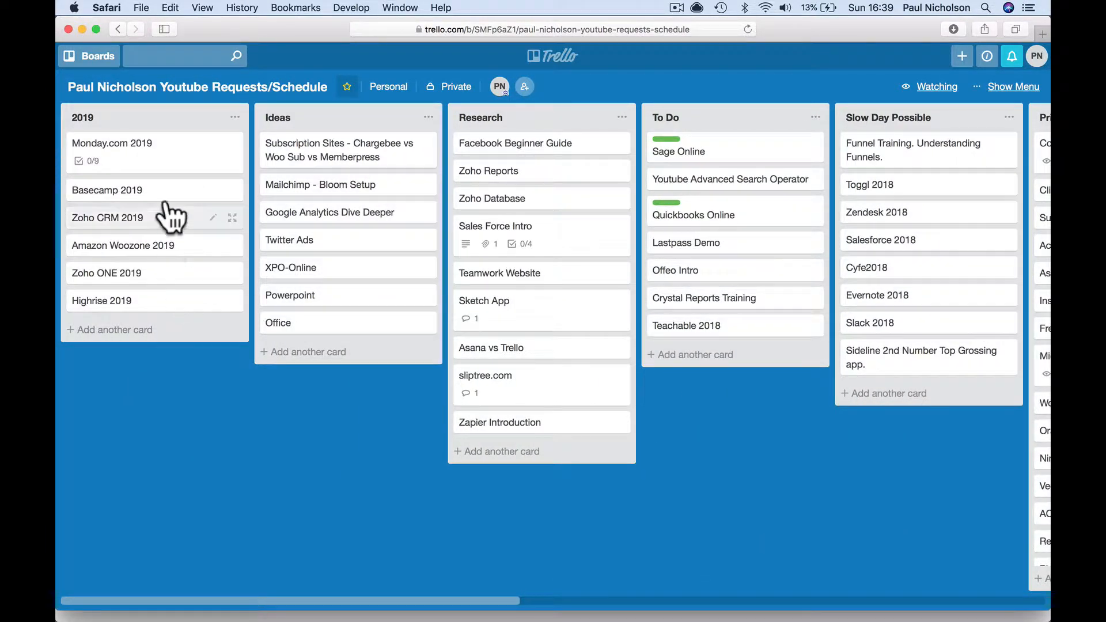
pyautogui.hscroll(6, 378, 199)
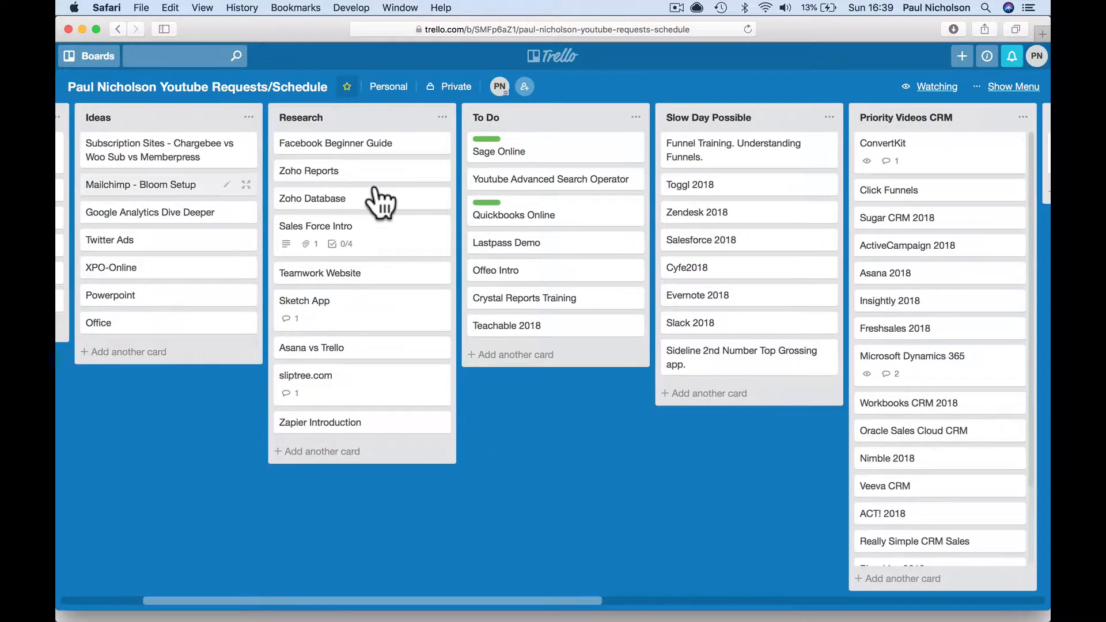
pyautogui.hscroll(4, 436, 263)
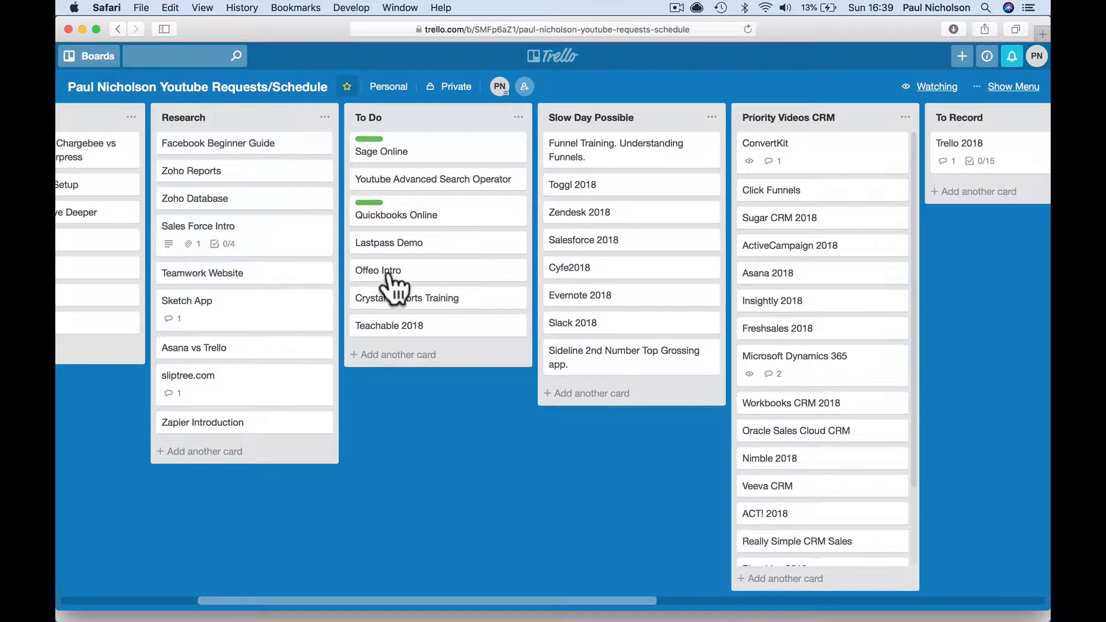
pyautogui.hscroll(20, 744, 309)
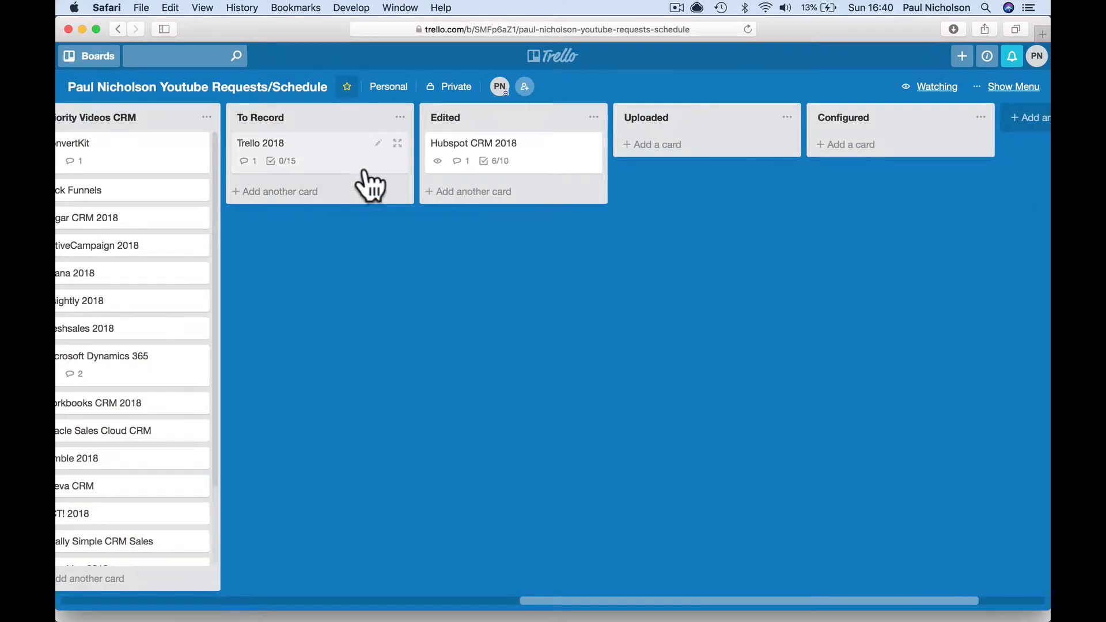
pyautogui.click(340, 163)
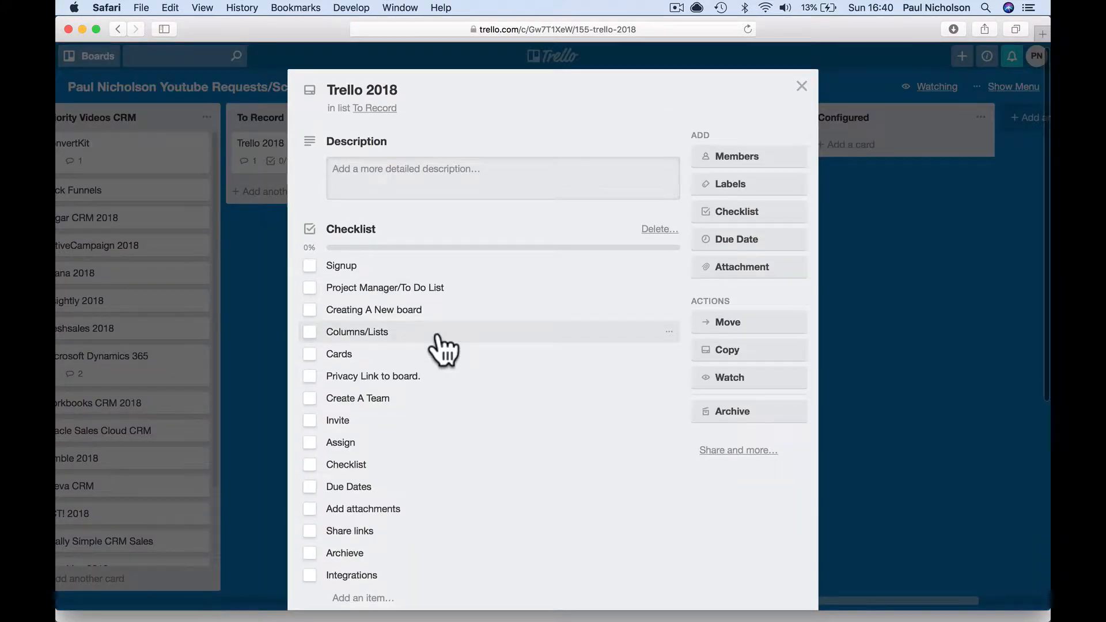
pyautogui.scroll(-5, 440, 345)
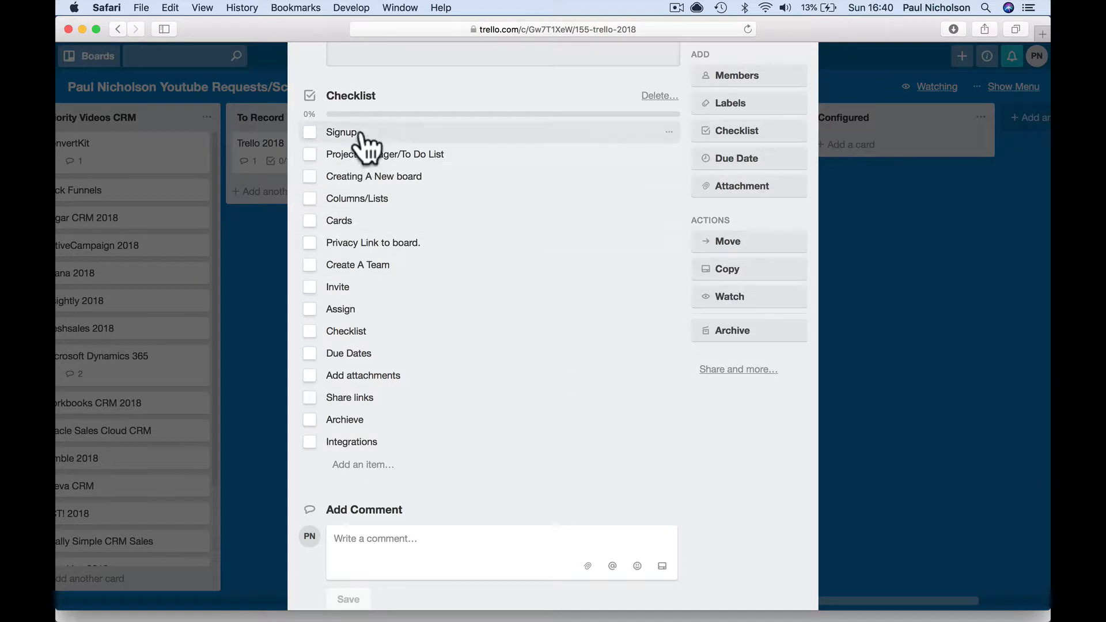
pyautogui.click(308, 135)
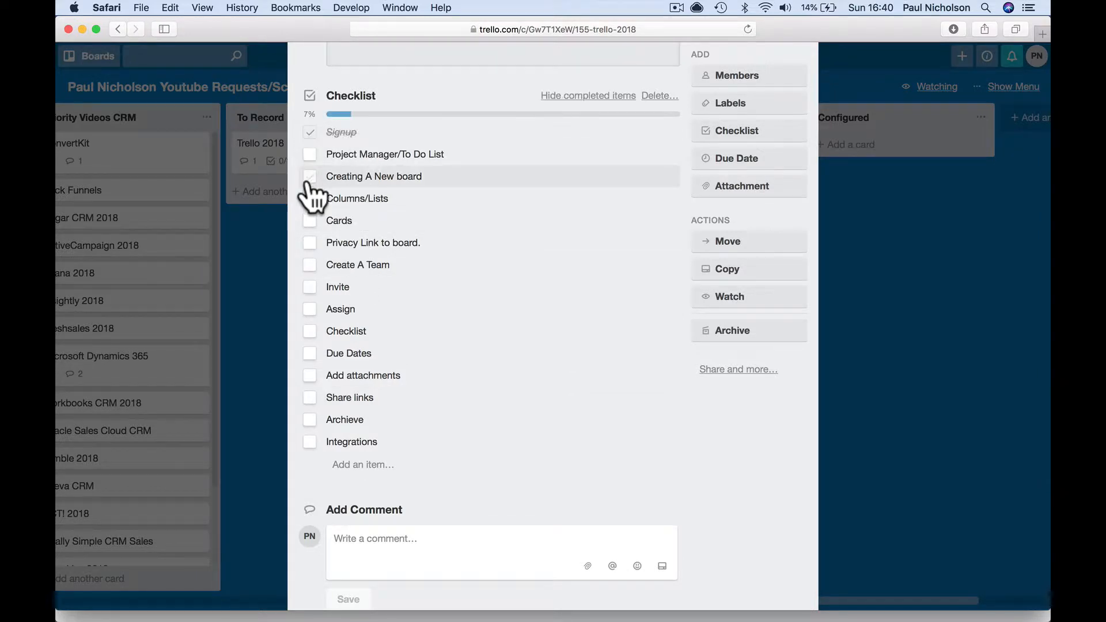
pyautogui.click(310, 155)
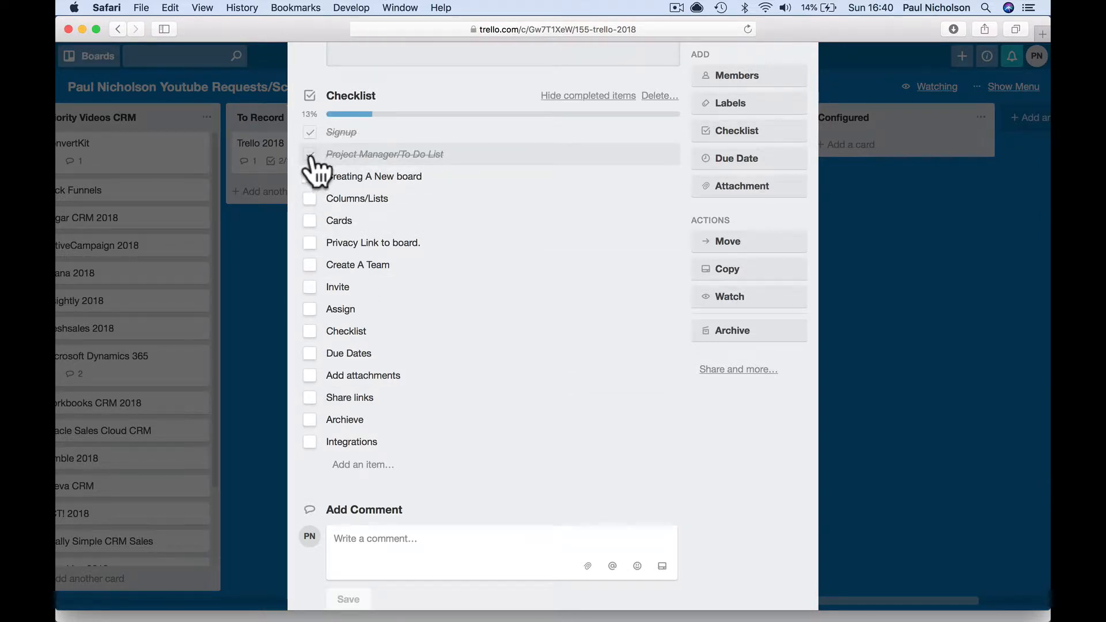
pyautogui.click(310, 154)
pyautogui.click(309, 132)
pyautogui.click(851, 227)
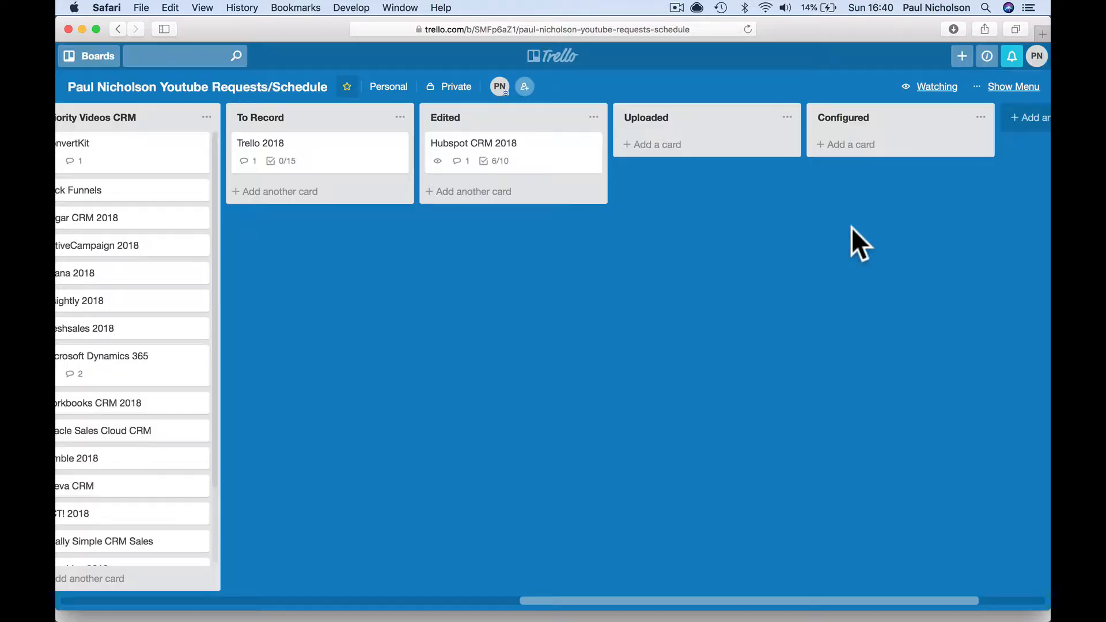
# - Drag the Trello 2018 card into the Edited list below Hubspot CRM 2018
pyautogui.moveTo(327, 170)
pyautogui.mouseDown()
pyautogui.moveTo(511, 198)
pyautogui.moveTo(545, 230)
pyautogui.moveTo(710, 174)
pyautogui.moveTo(707, 160)
pyautogui.moveTo(865, 161)
pyautogui.moveTo(345, 190)
pyautogui.moveTo(317, 164)
pyautogui.mouseUp()
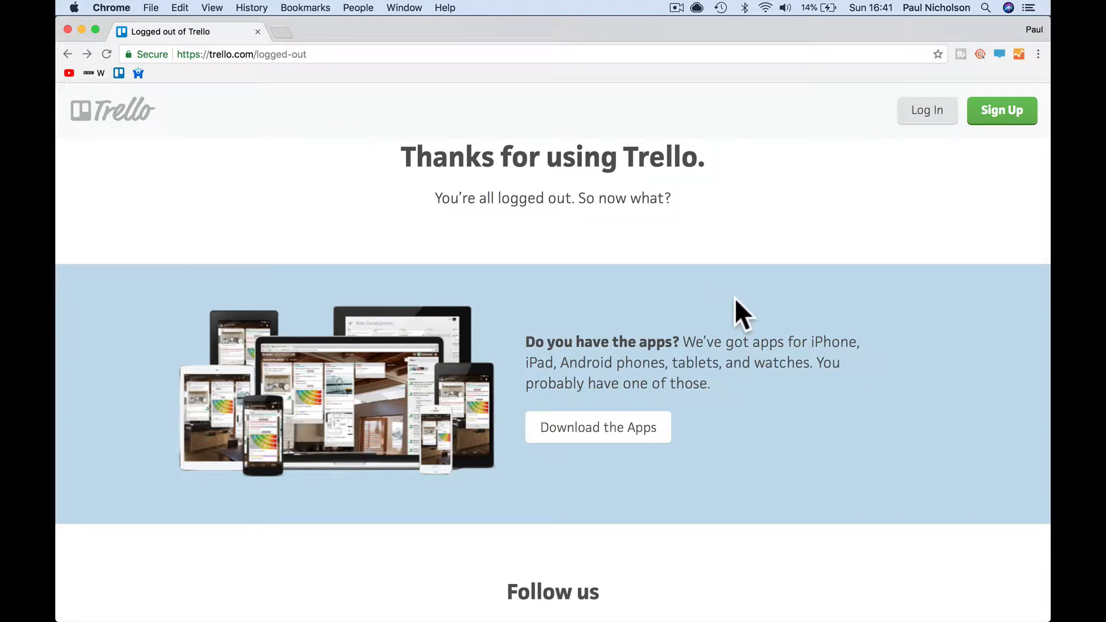
# - Start a Trello sign-up and enter the new member's name, email address and password
pyautogui.click(995, 112)
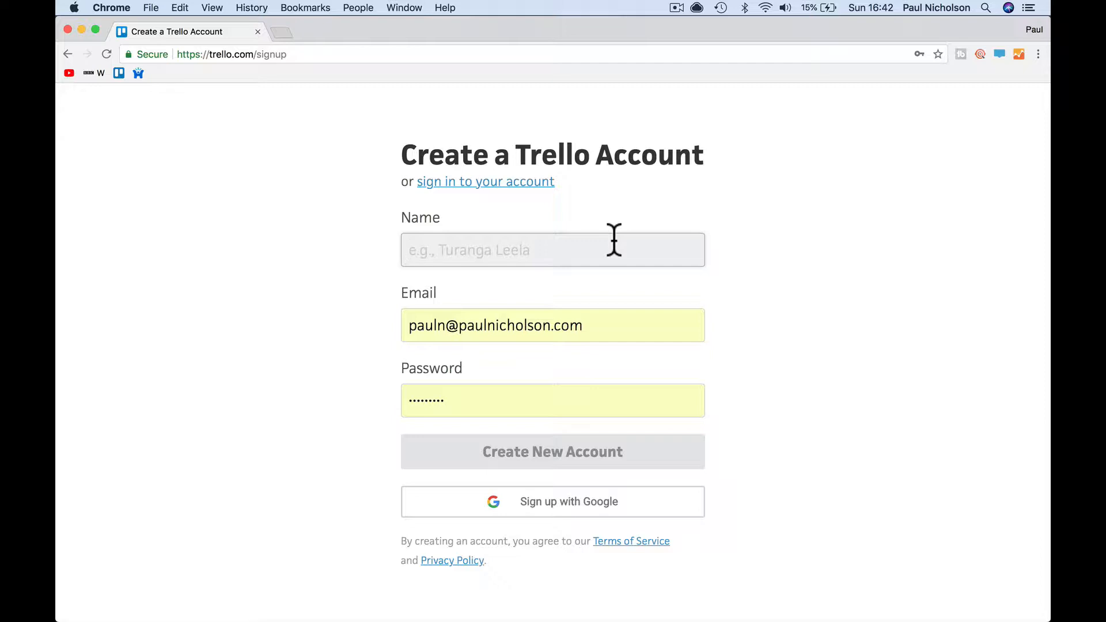
pyautogui.write('Sa')
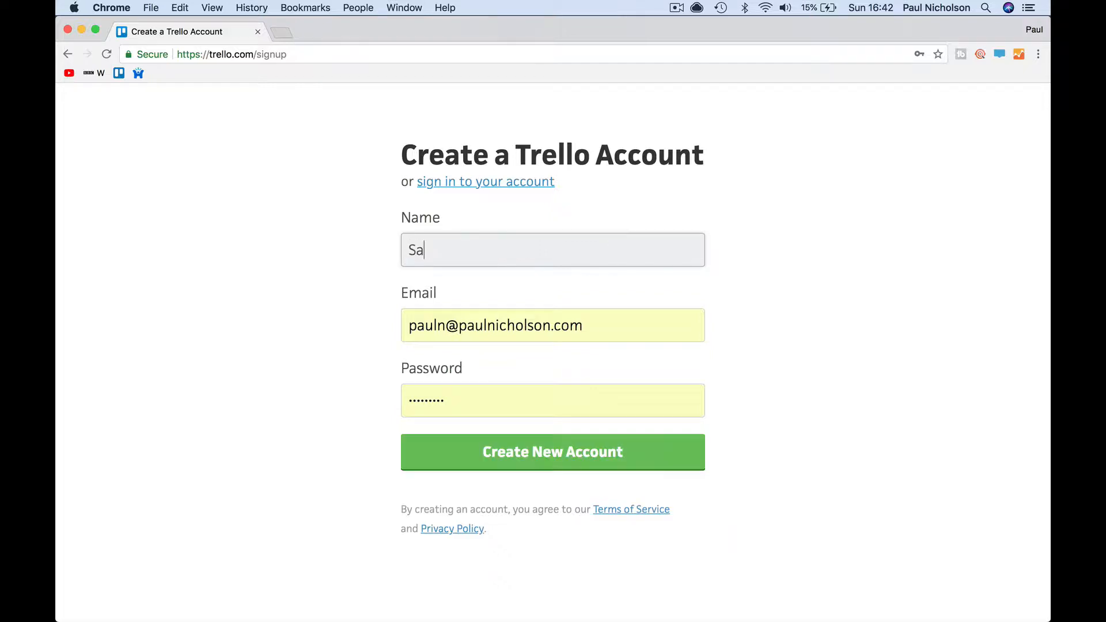
pyautogui.write('rah Sales')
pyautogui.press('Tab')
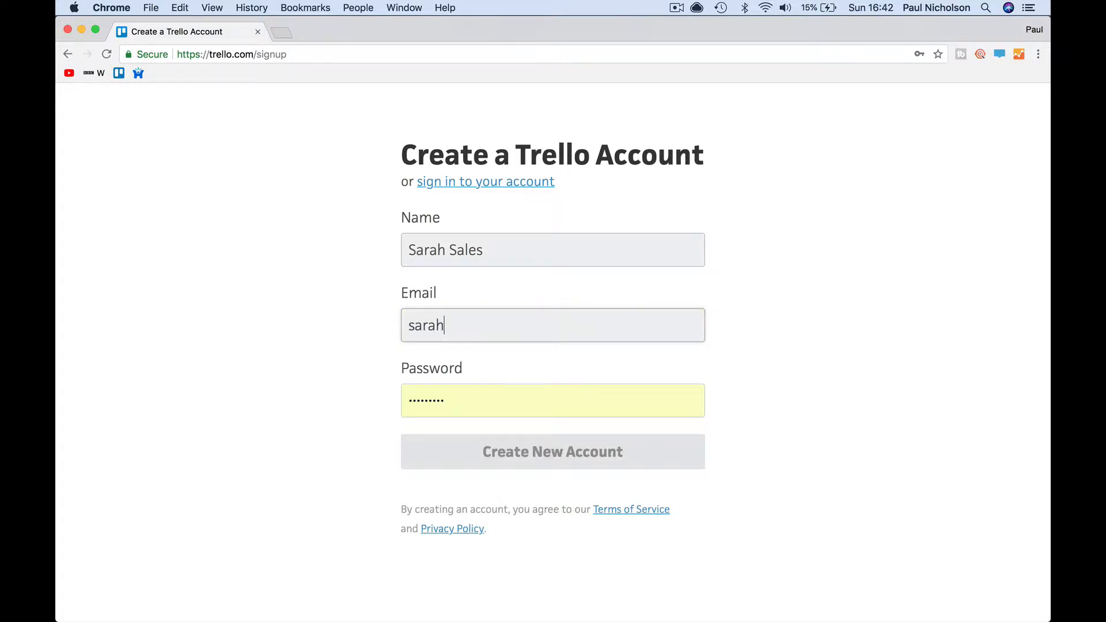
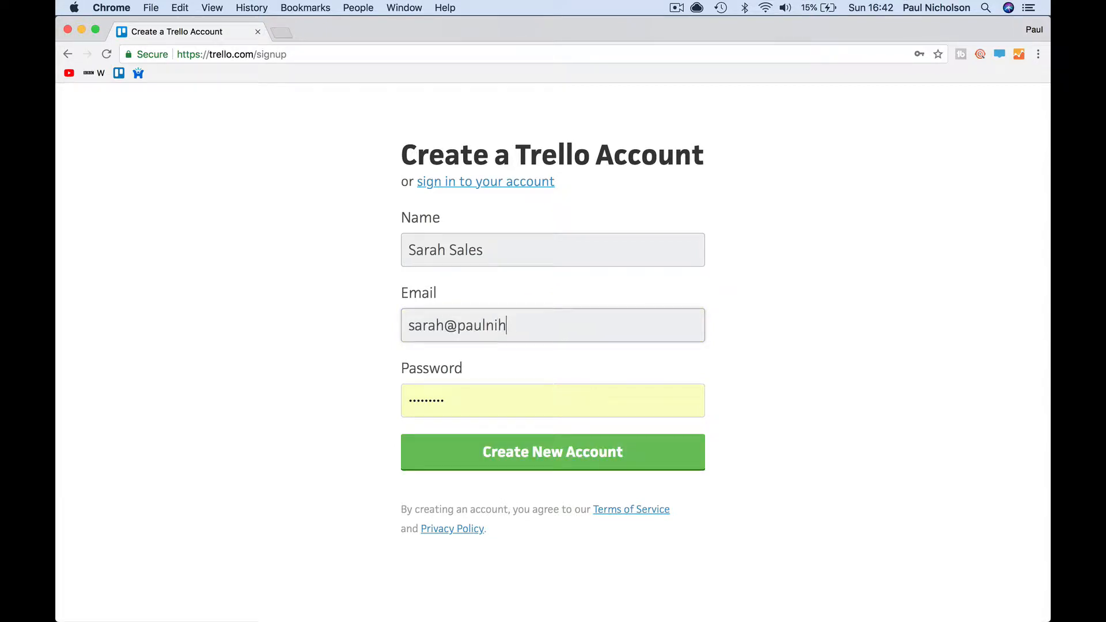
pyautogui.press('Tab')
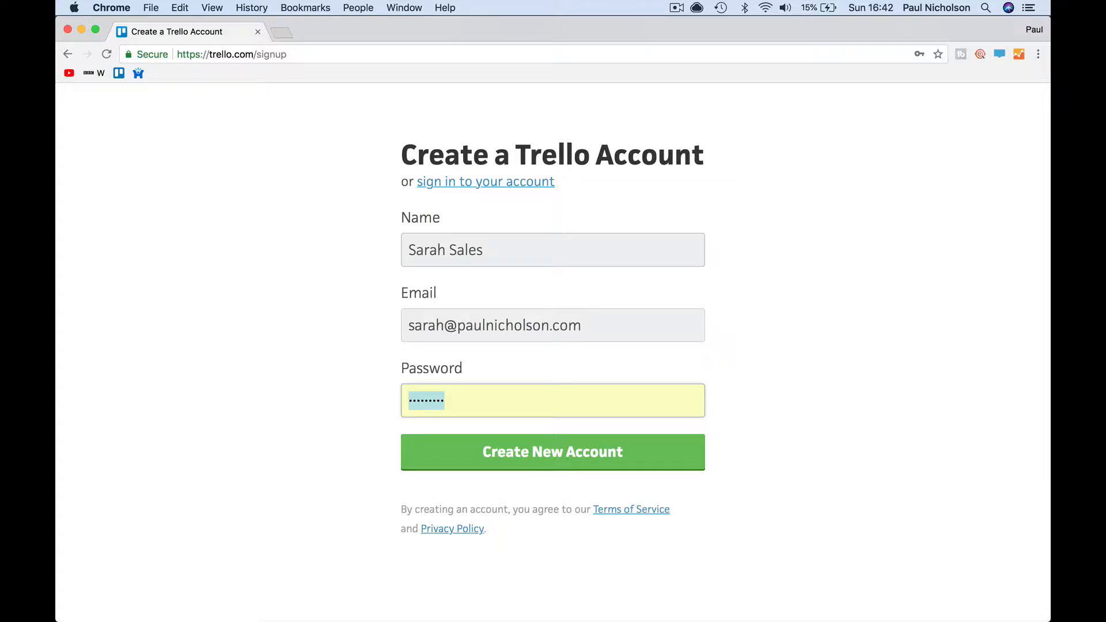
pyautogui.write('••••••')
# - Replace the too-short password with a longer one, create the account and decline saving the password
pyautogui.click(528, 458)
pyautogui.click(531, 452)
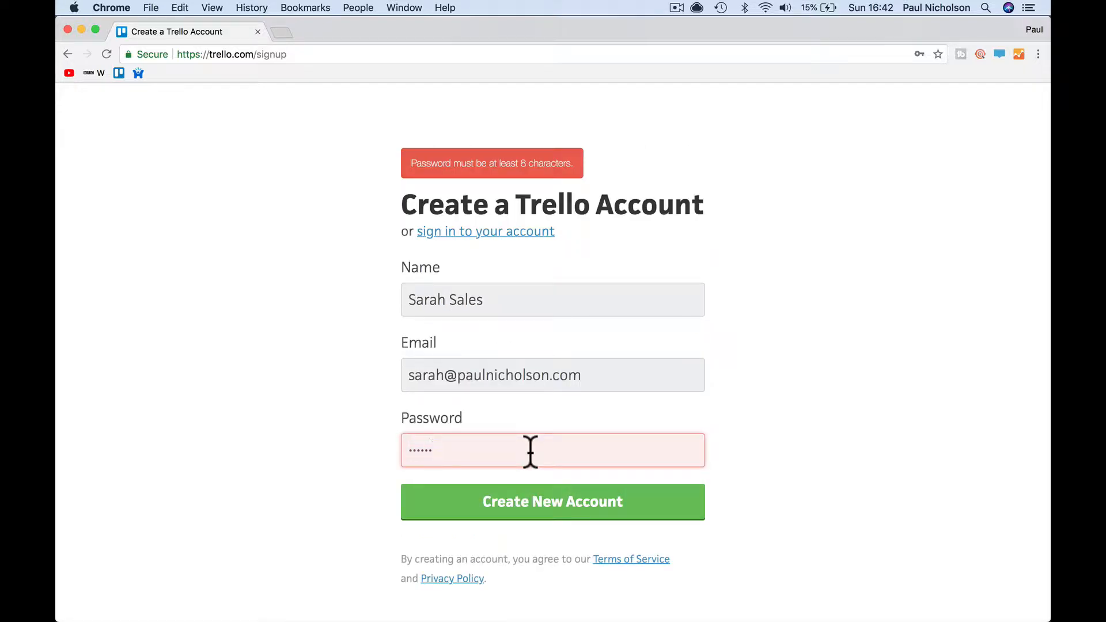
pyautogui.doubleClick(531, 452)
pyautogui.write('••••••••••')
pyautogui.click(579, 503)
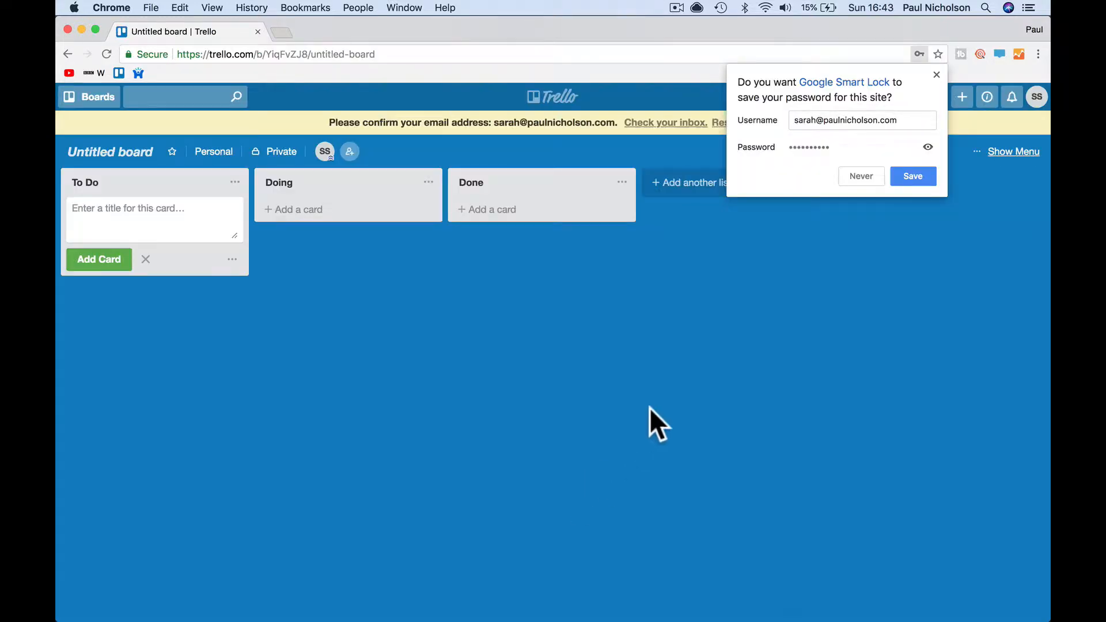
pyautogui.click(936, 75)
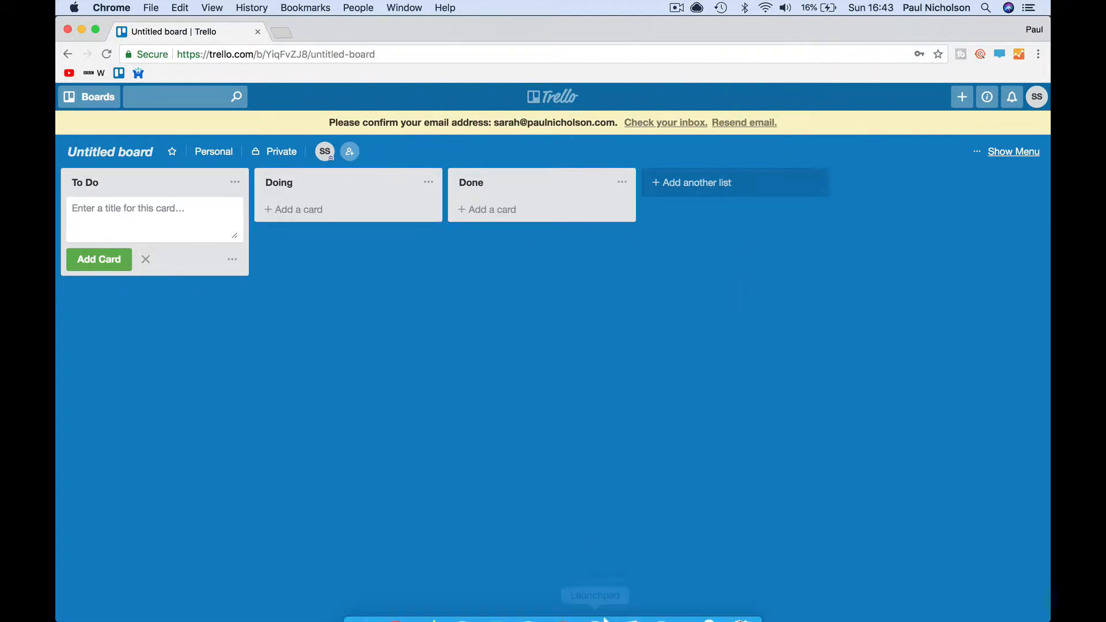
pyautogui.click(622, 601)
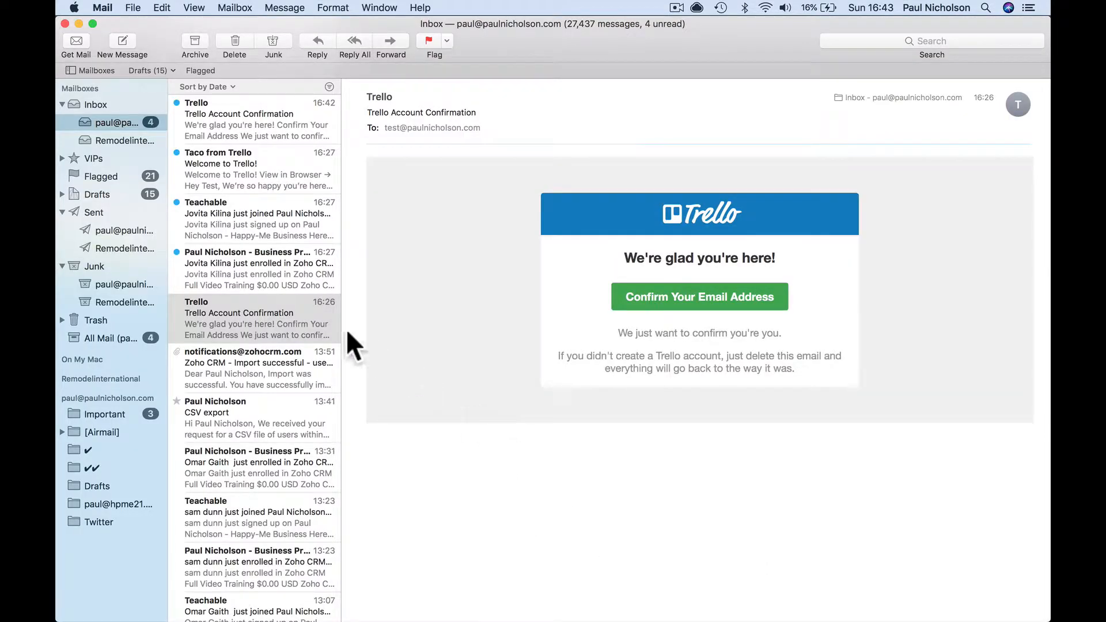
# - Open the newest Trello Account Confirmation email and confirm the email address
pyautogui.click(214, 116)
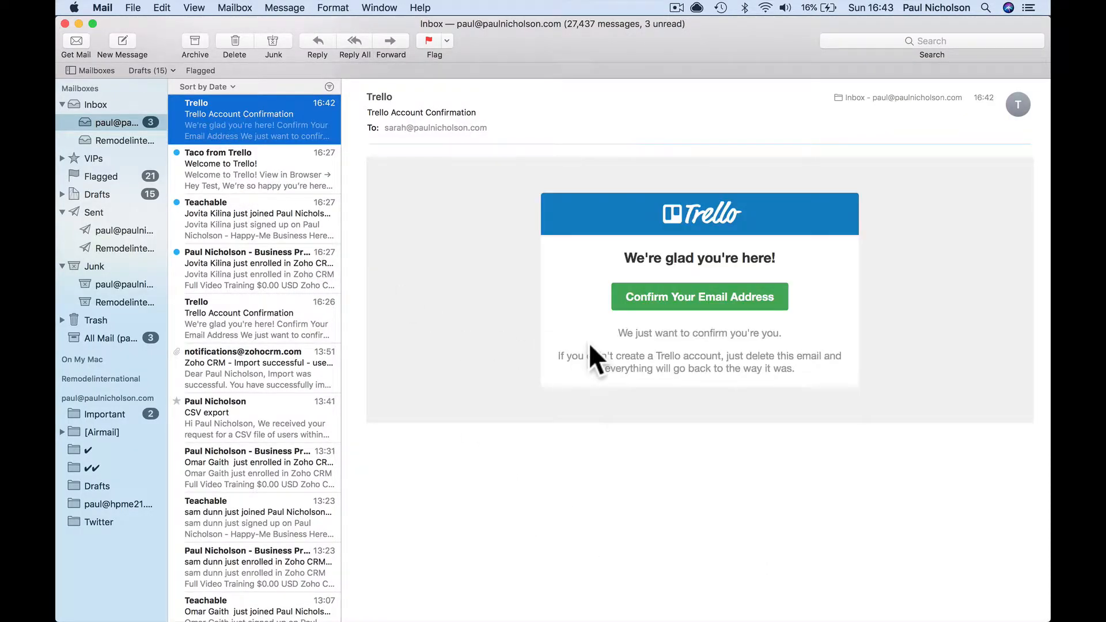
pyautogui.click(699, 301)
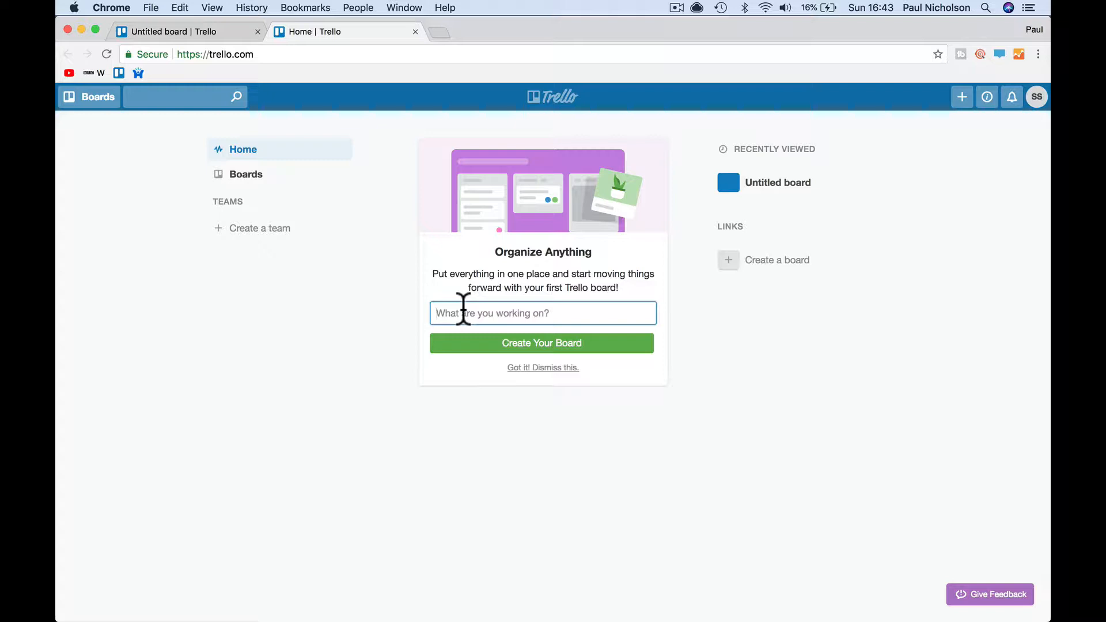
# - Create the board named Todo List and reposition its Doing list
pyautogui.write('Todo Li')
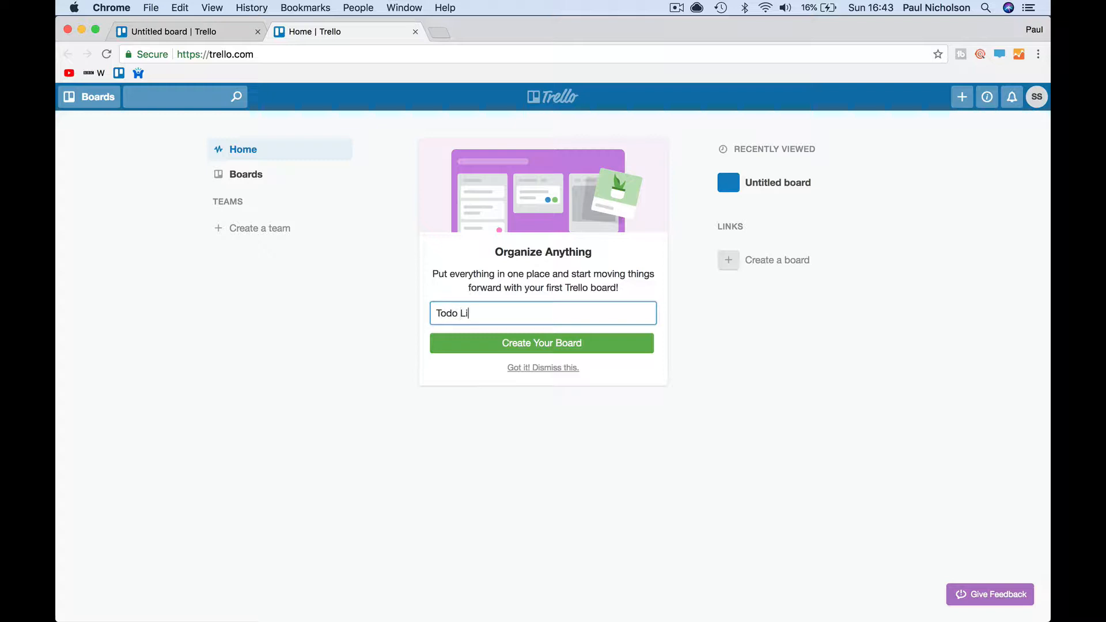
pyautogui.write('st')
pyautogui.click(538, 348)
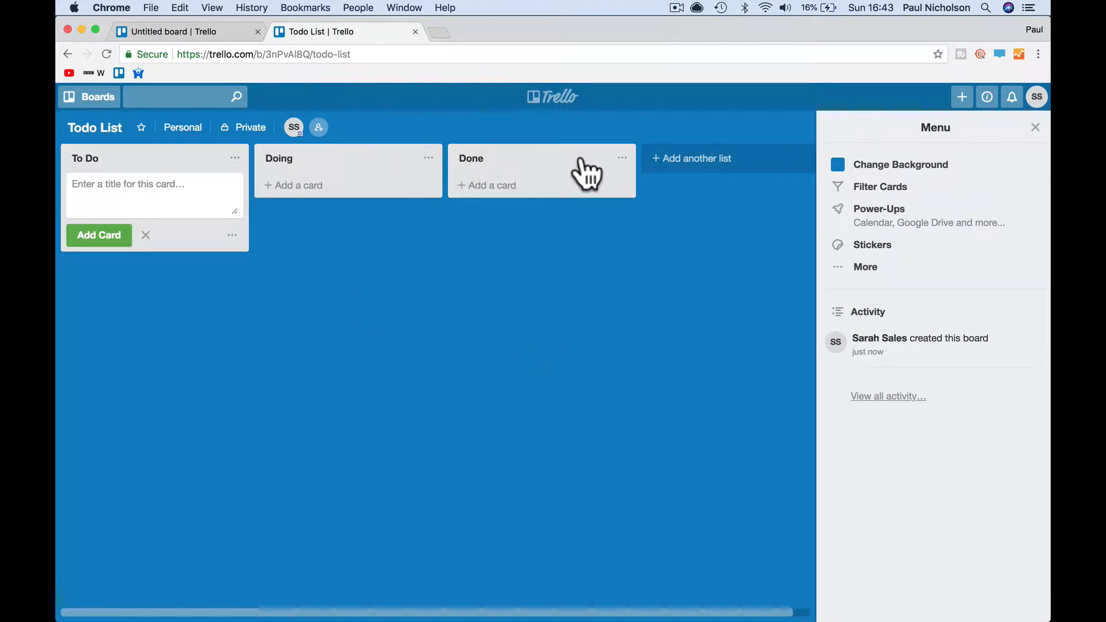
pyautogui.click(672, 162)
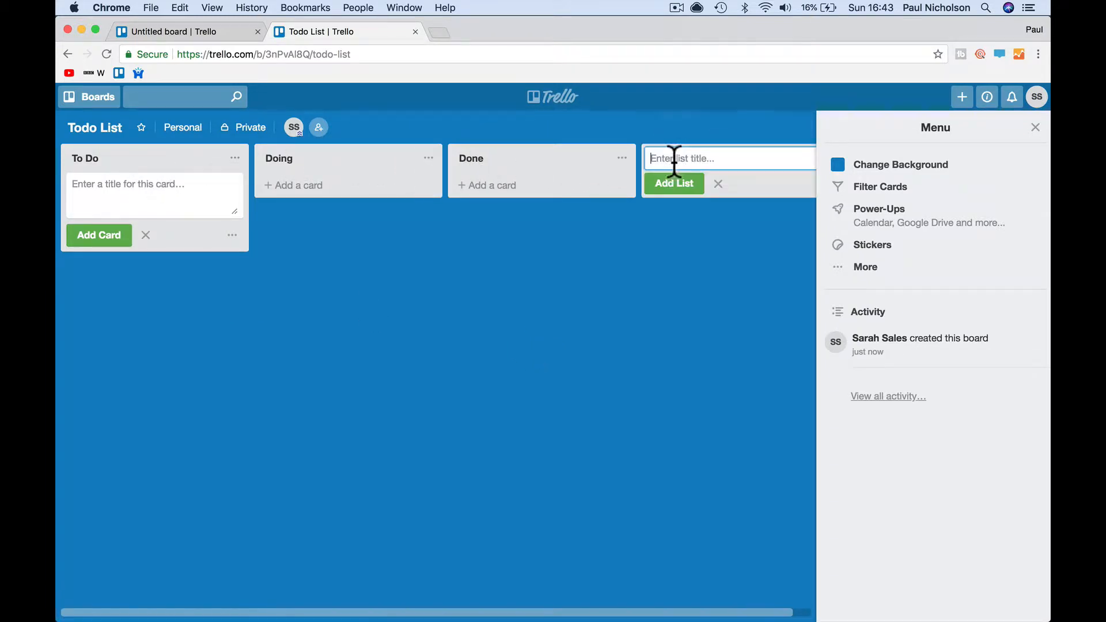
pyautogui.click(316, 284)
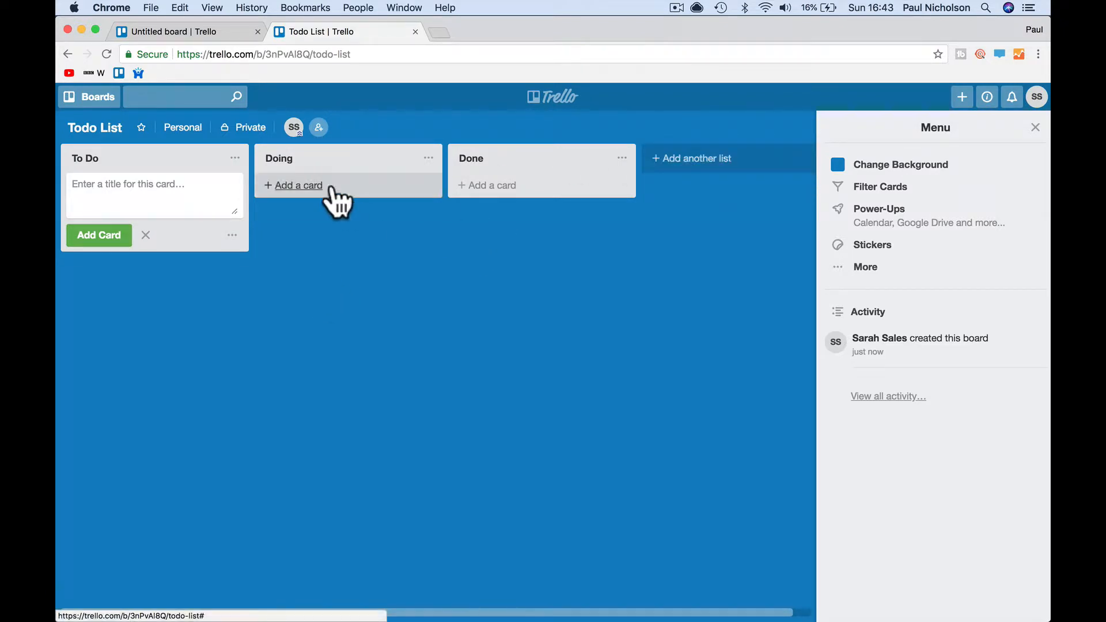
pyautogui.moveTo(336, 190); pyautogui.dragTo(309, 178)
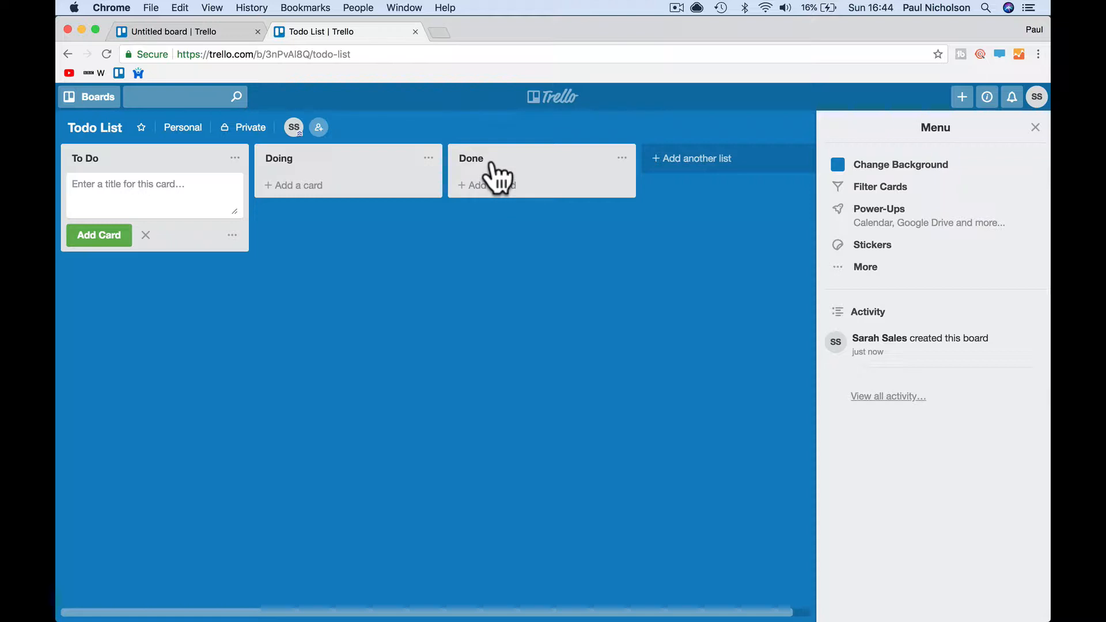
# - Add an Ideas list and move it to the first position
pyautogui.click(671, 161)
pyautogui.write('Id')
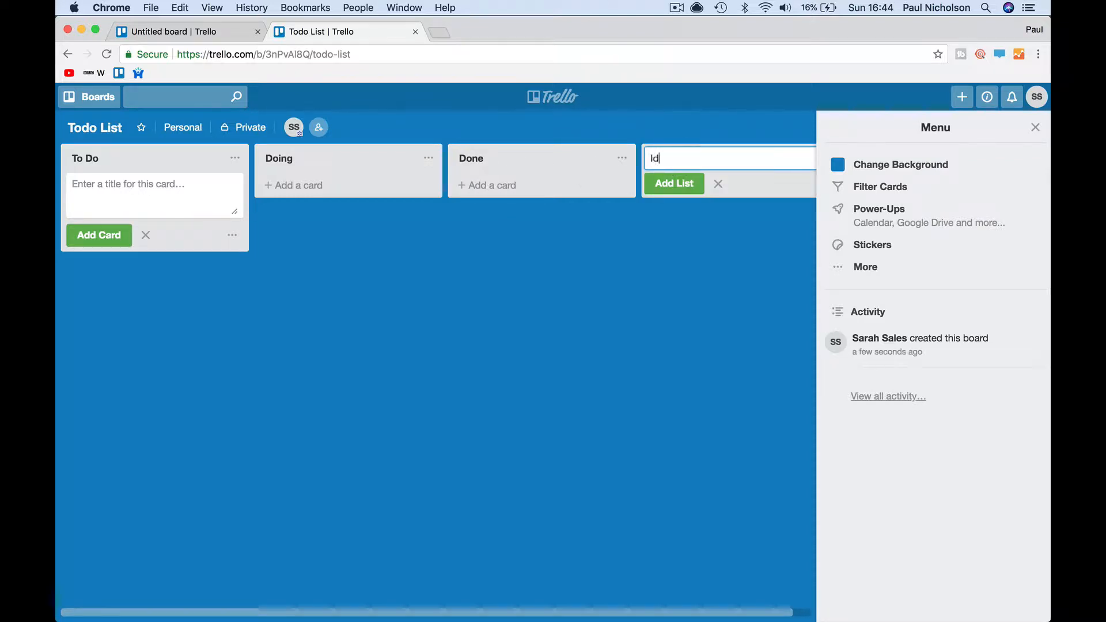
pyautogui.write('eas')
pyautogui.press('Return')
pyautogui.moveTo(446, 164); pyautogui.dragTo(89, 195)
# - Add a Research list between Ideas and To Do, then close the board menu
pyautogui.hscroll(4, 655, 196)
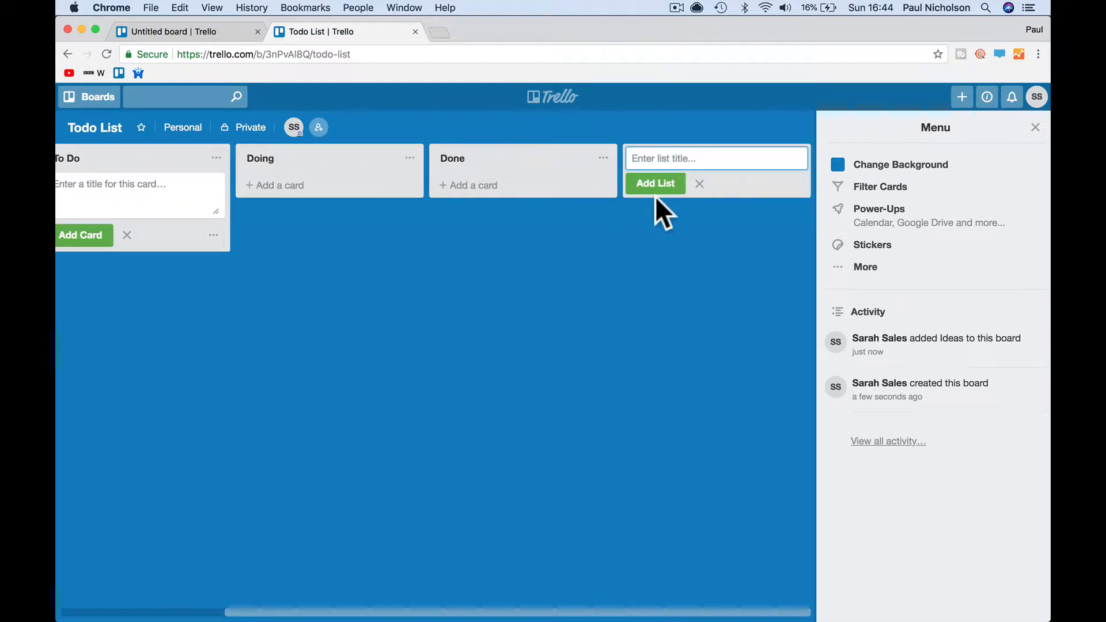
pyautogui.write('Res')
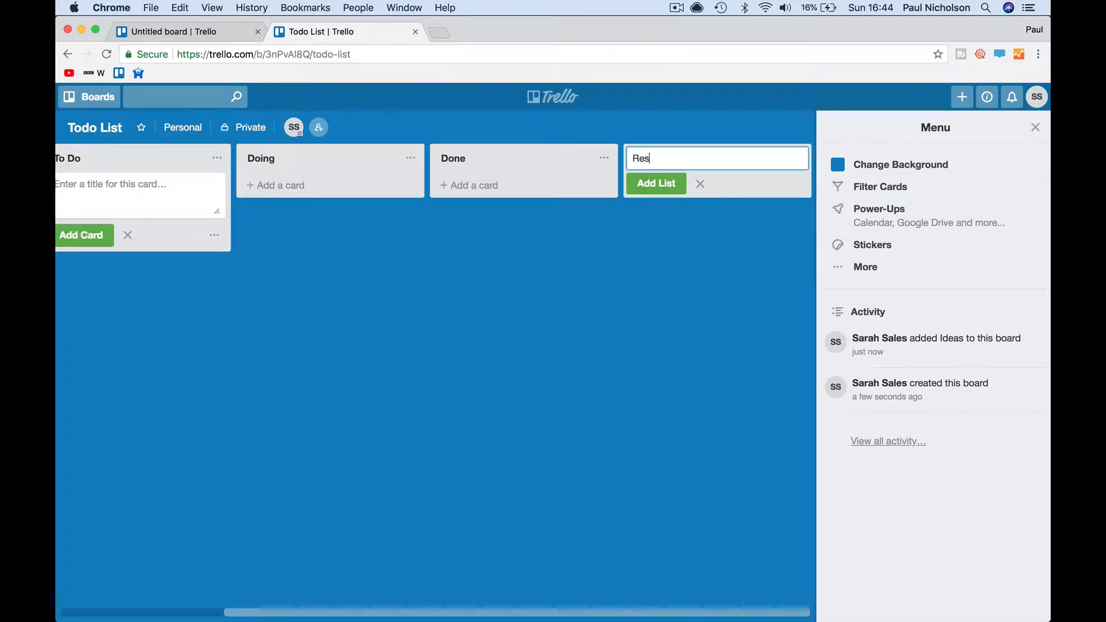
pyautogui.write('earch')
pyautogui.press('Return')
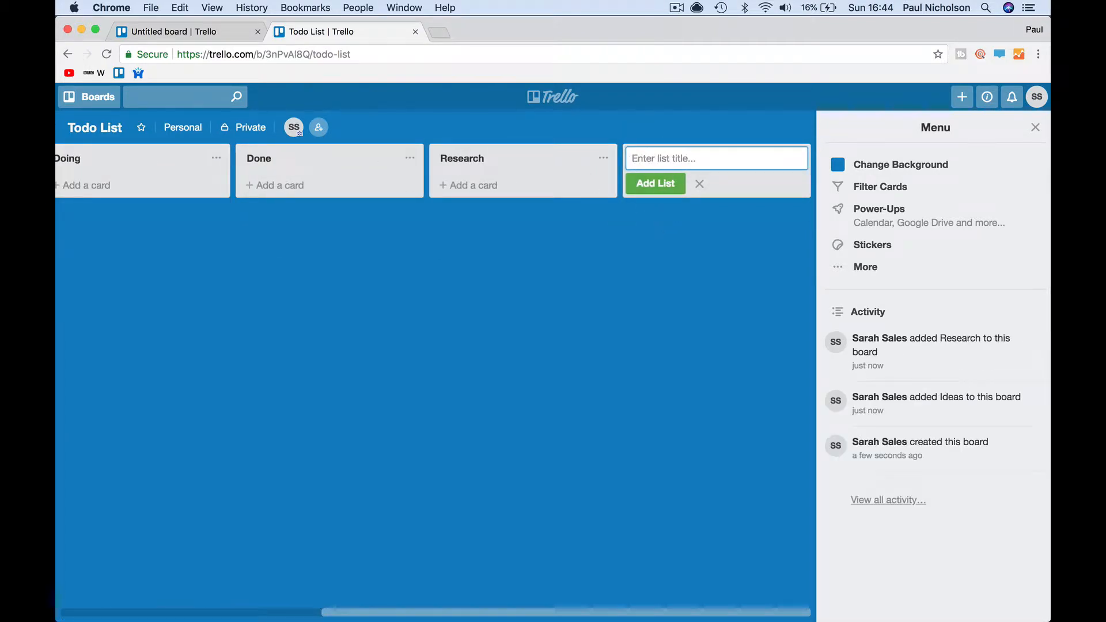
pyautogui.hscroll(-2, 576, 172)
pyautogui.moveTo(605, 178); pyautogui.dragTo(289, 187)
pyautogui.hscroll(-4, 311, 242)
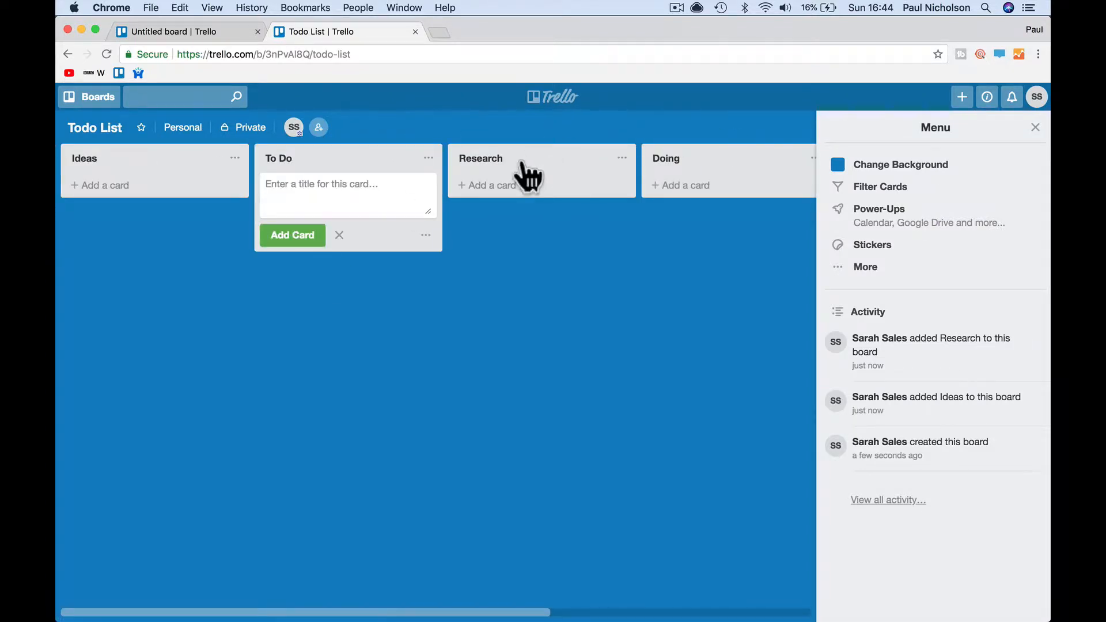
pyautogui.moveTo(521, 165); pyautogui.dragTo(306, 185)
pyautogui.click(1035, 129)
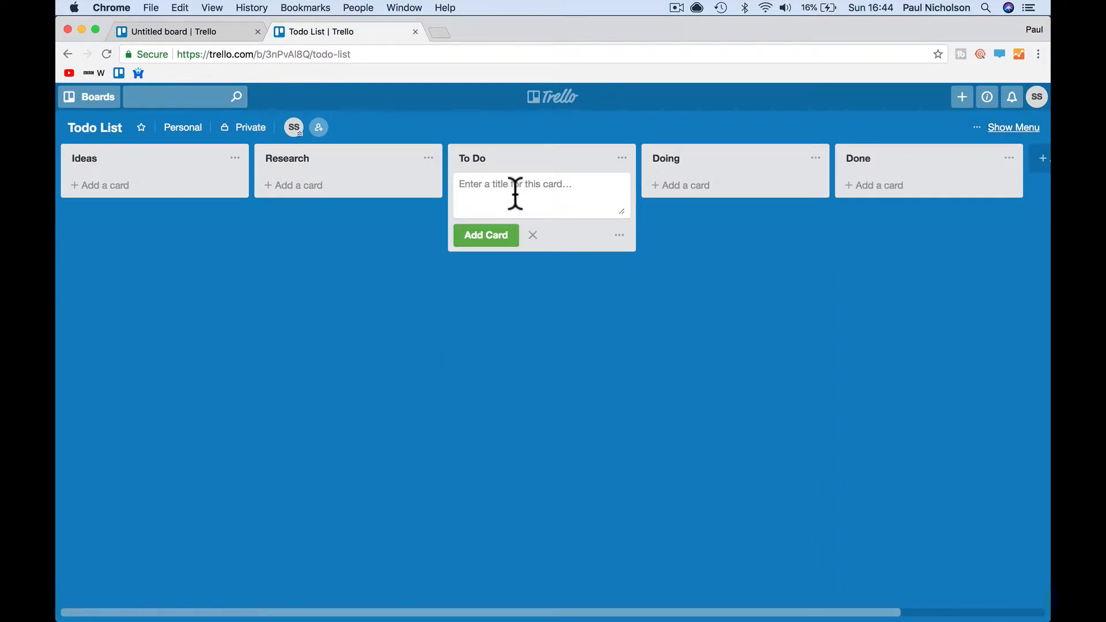
# - Add To Do cards Billing This Month, Call about new truck and Follow up sales lead
pyautogui.write('Billing')
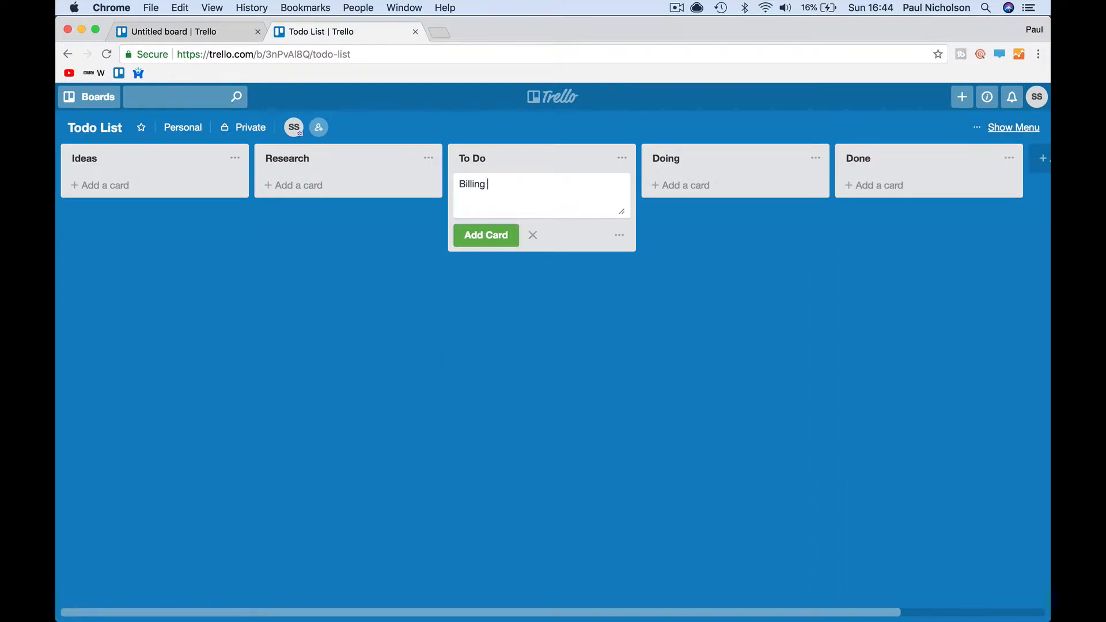
pyautogui.write(' This Month')
pyautogui.press('Return')
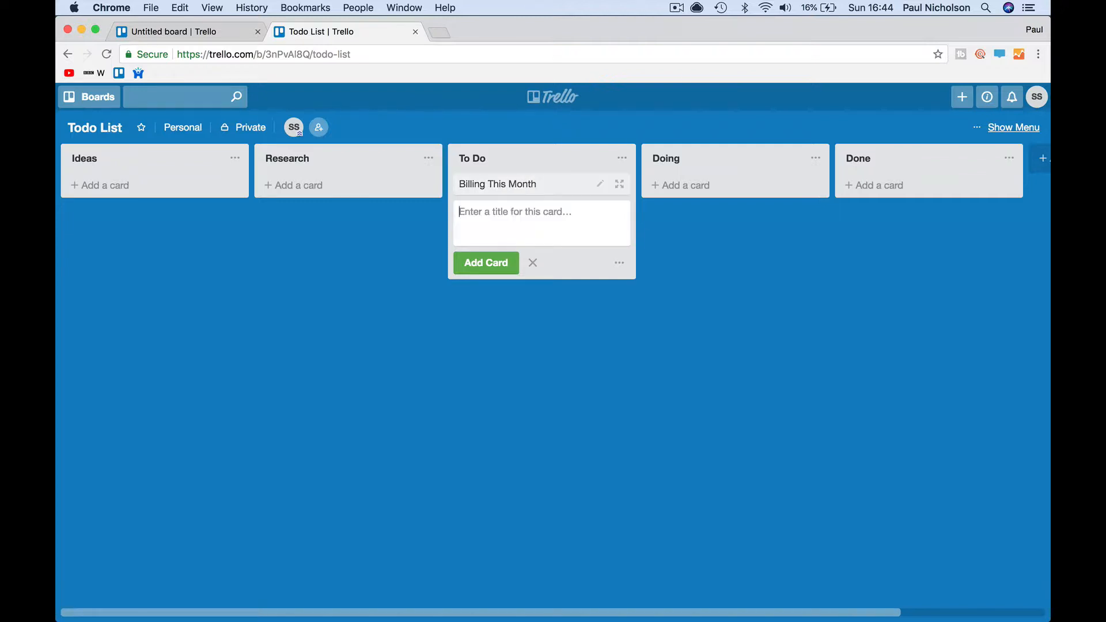
pyautogui.write('Call about ')
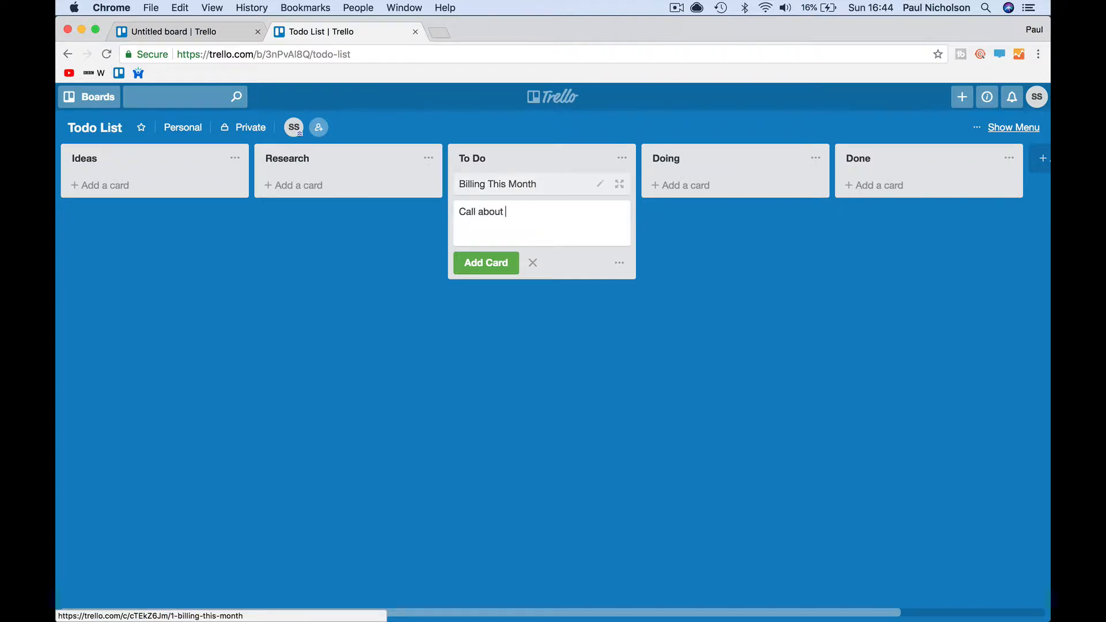
pyautogui.write('new truck')
pyautogui.press('Return')
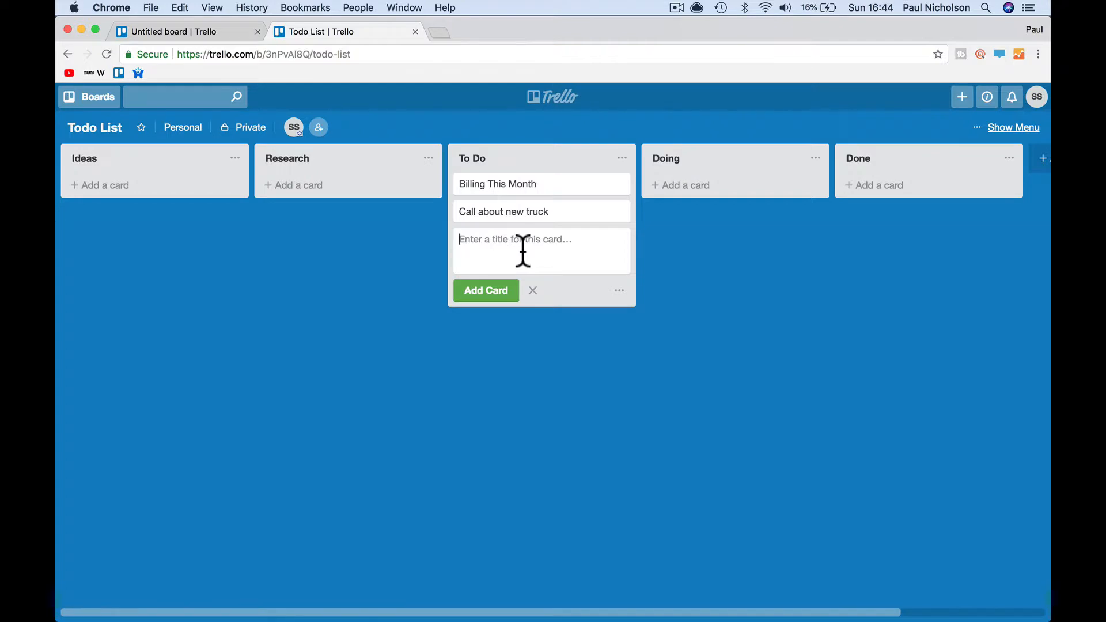
pyautogui.write('Follow yo')
pyautogui.write(' al')
pyautogui.write('s ')
pyautogui.write('lead')
pyautogui.press('Return')
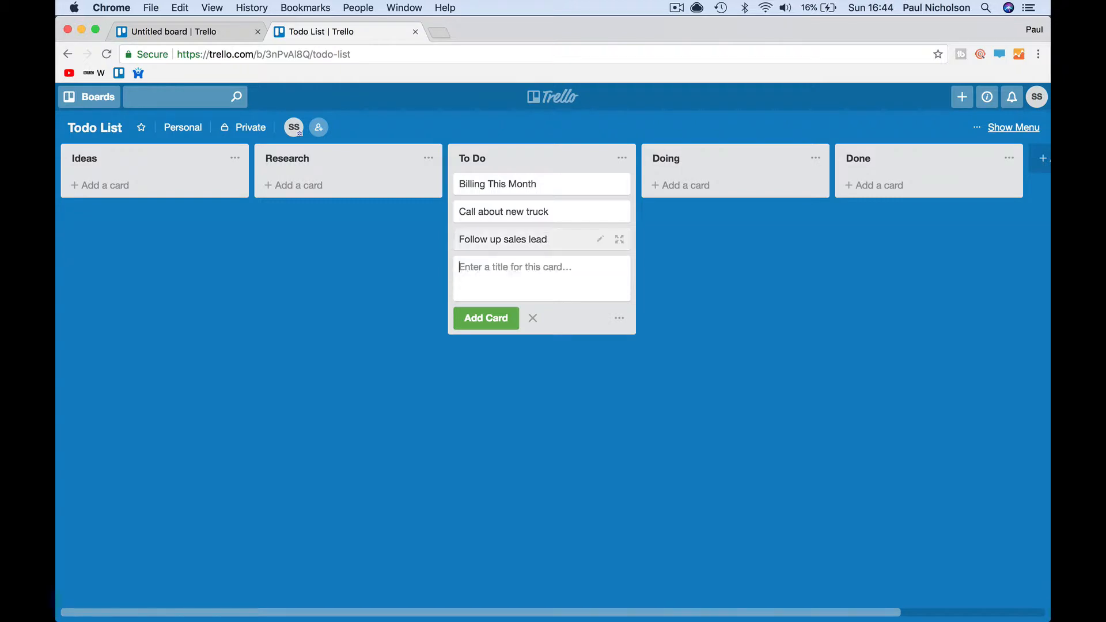
# - Add a customer call-back card and a chase commission payment card to To Do
pyautogui.write('call ')
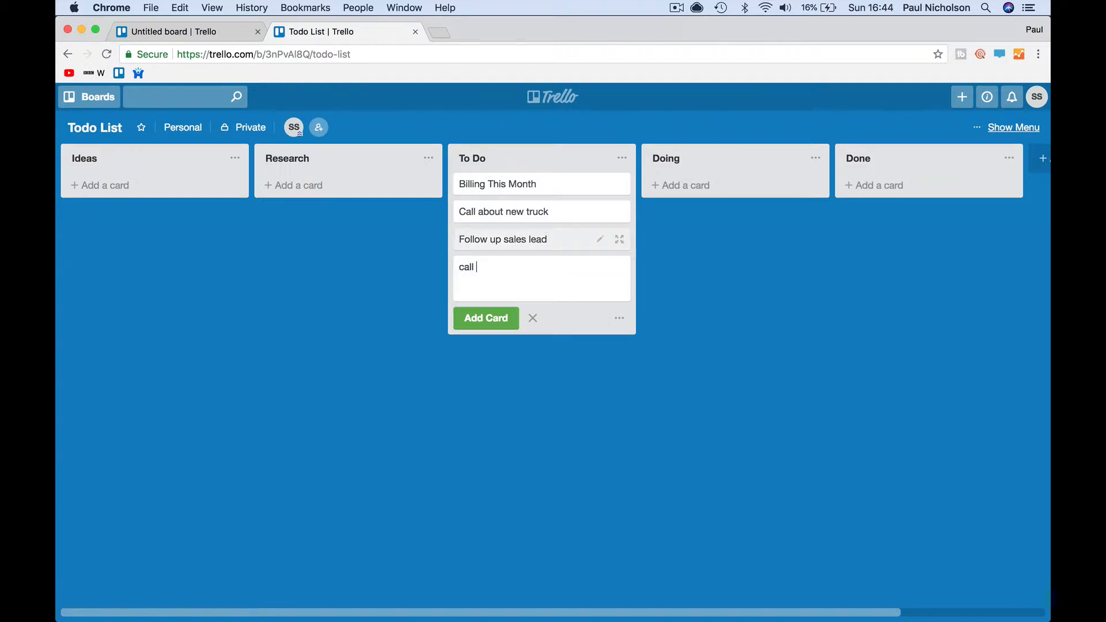
pyautogui.write('mrs smith back')
pyautogui.press('Return')
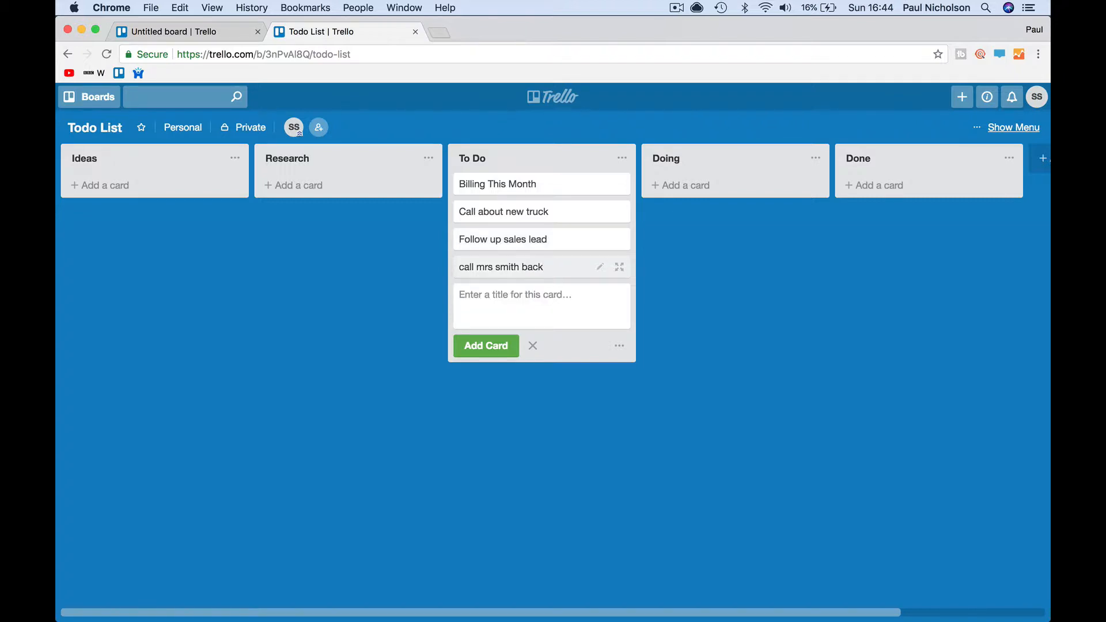
pyautogui.write('chas')
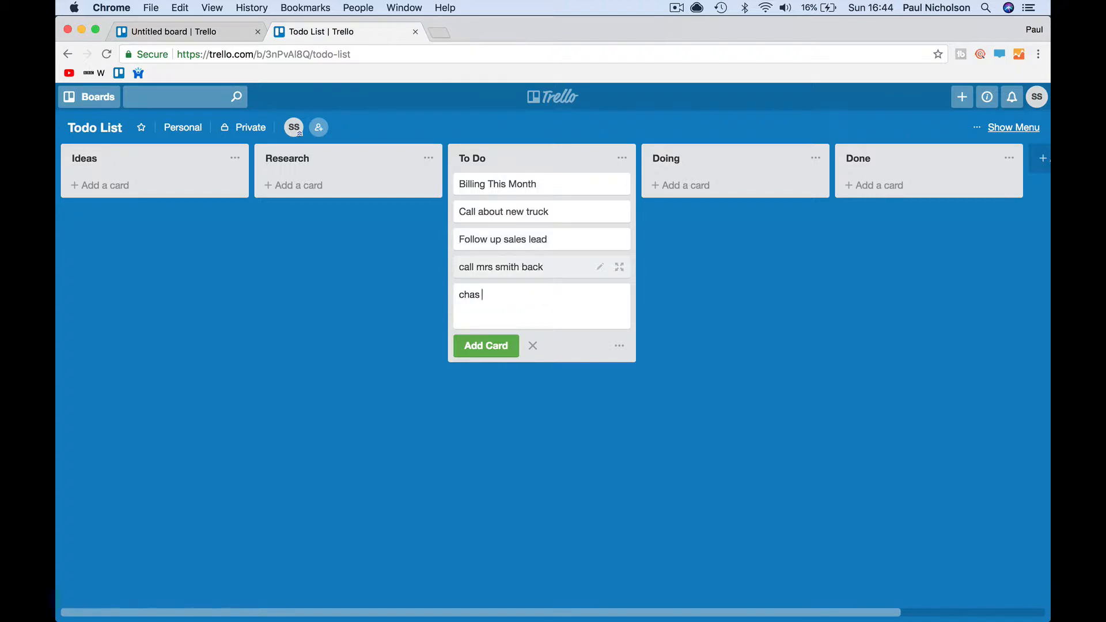
pyautogui.write('e commission payment')
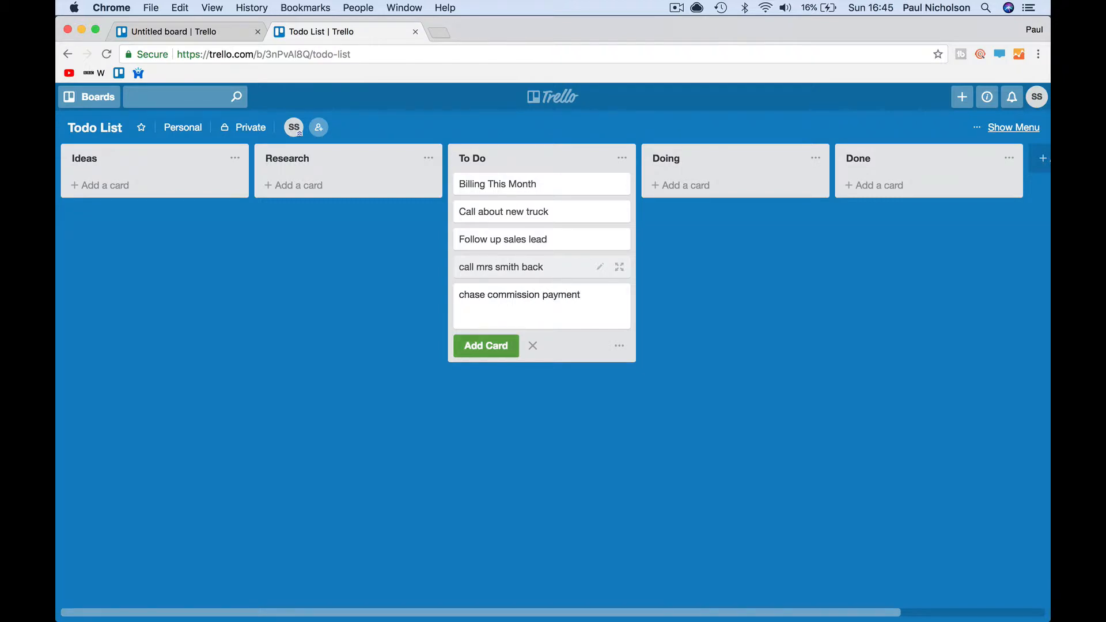
pyautogui.click(547, 474)
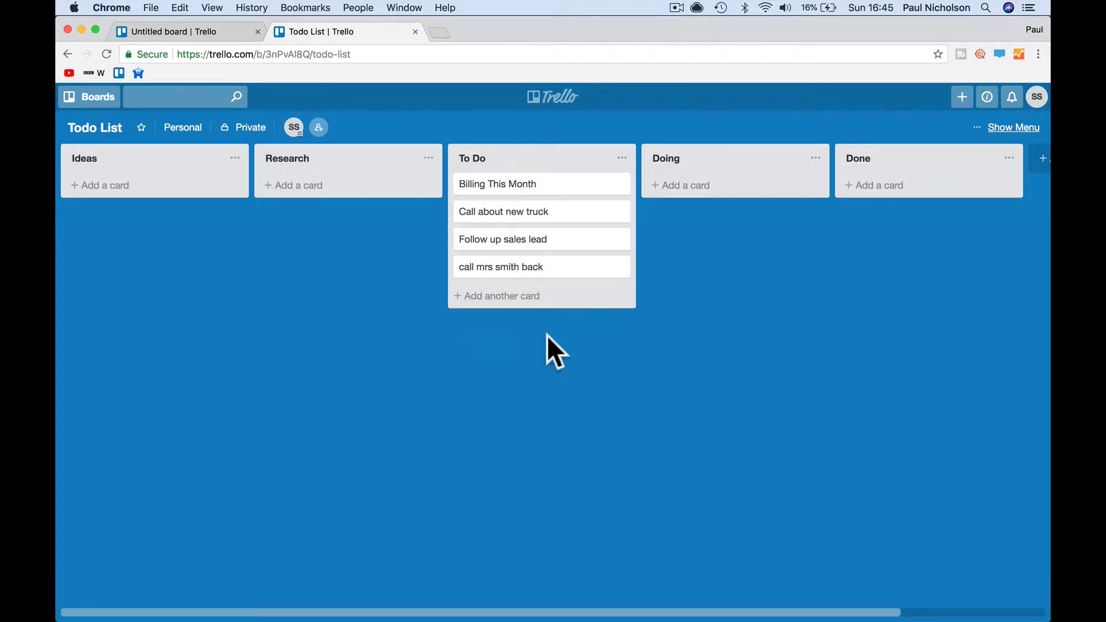
pyautogui.click(529, 307)
pyautogui.click(486, 343)
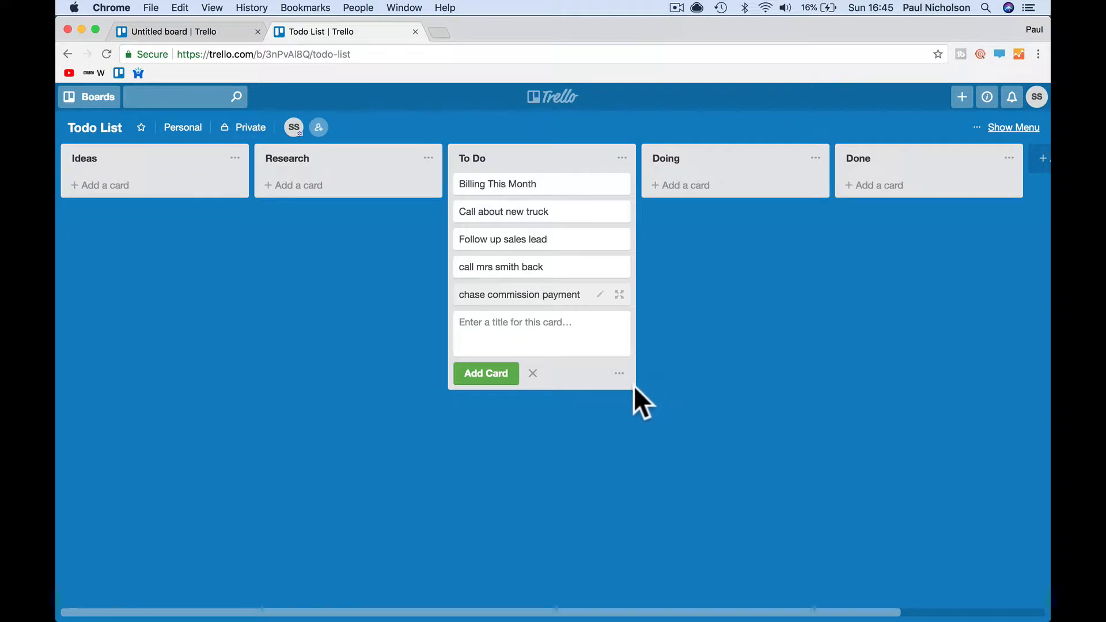
# - Add a Sign off CCTV system card to the Doing list
pyautogui.click(720, 173)
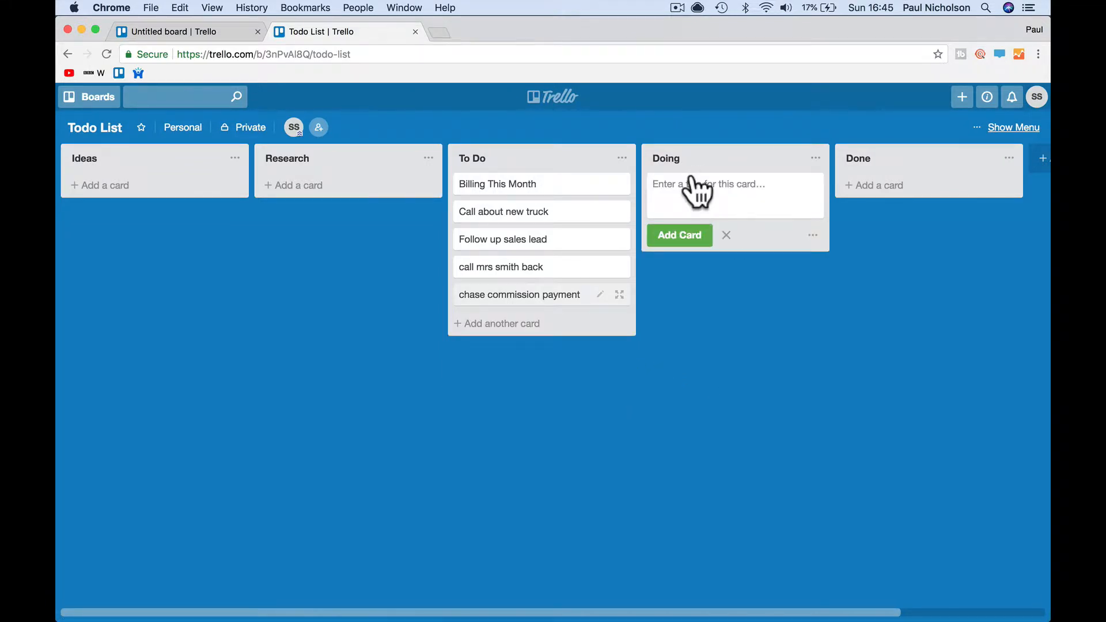
pyautogui.write('S')
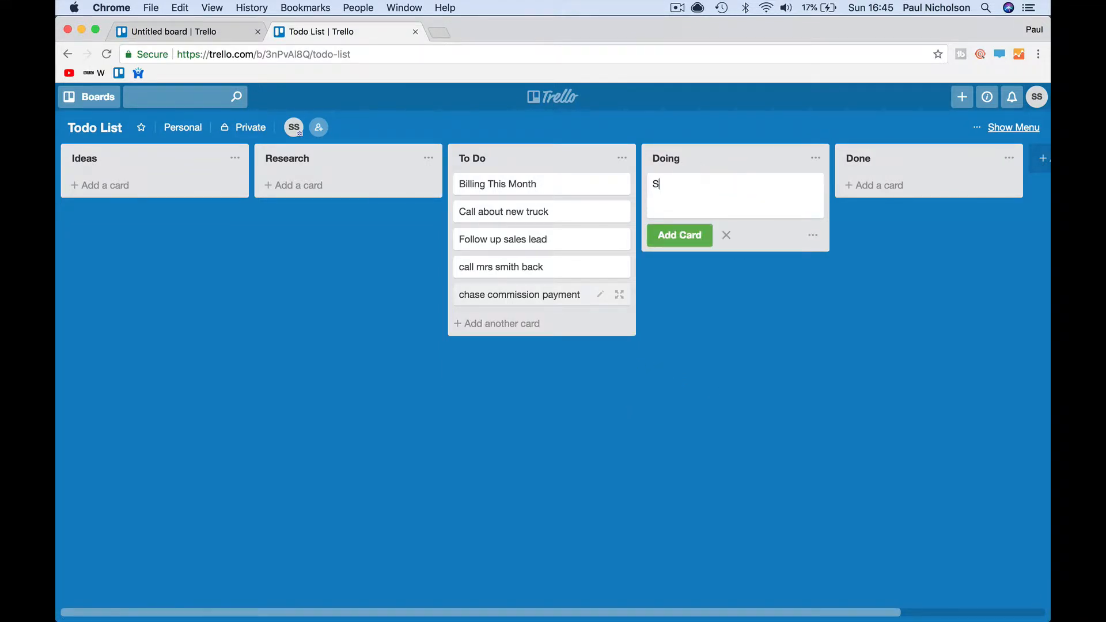
pyautogui.write('ign off')
pyautogui.press('BackSpace')
pyautogui.press('BackSpace')
pyautogui.write('CTV system')
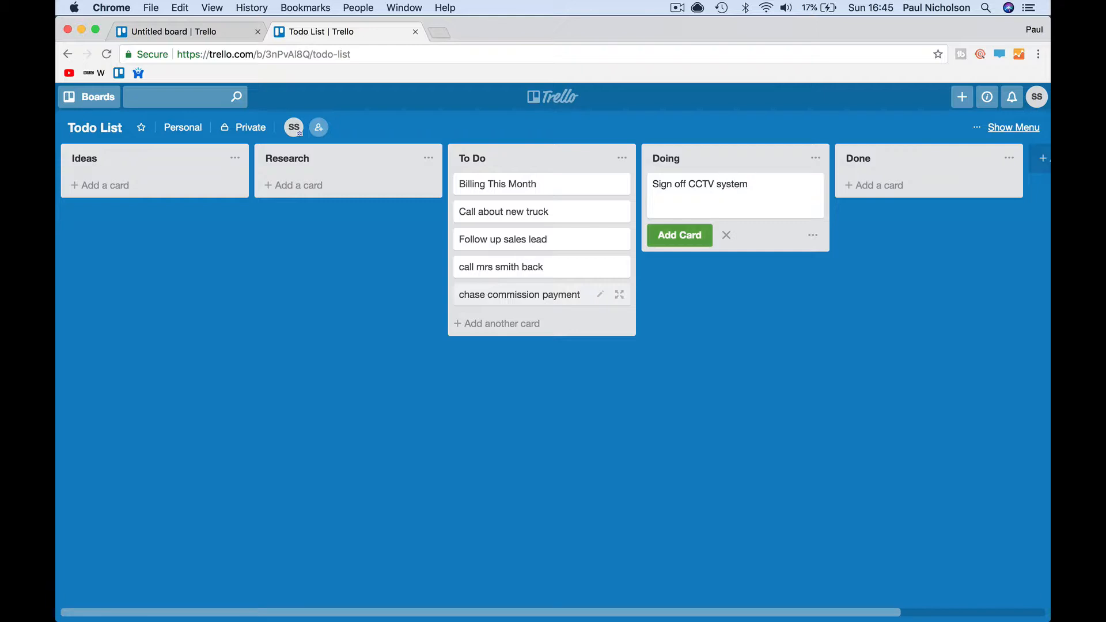
pyautogui.click(718, 275)
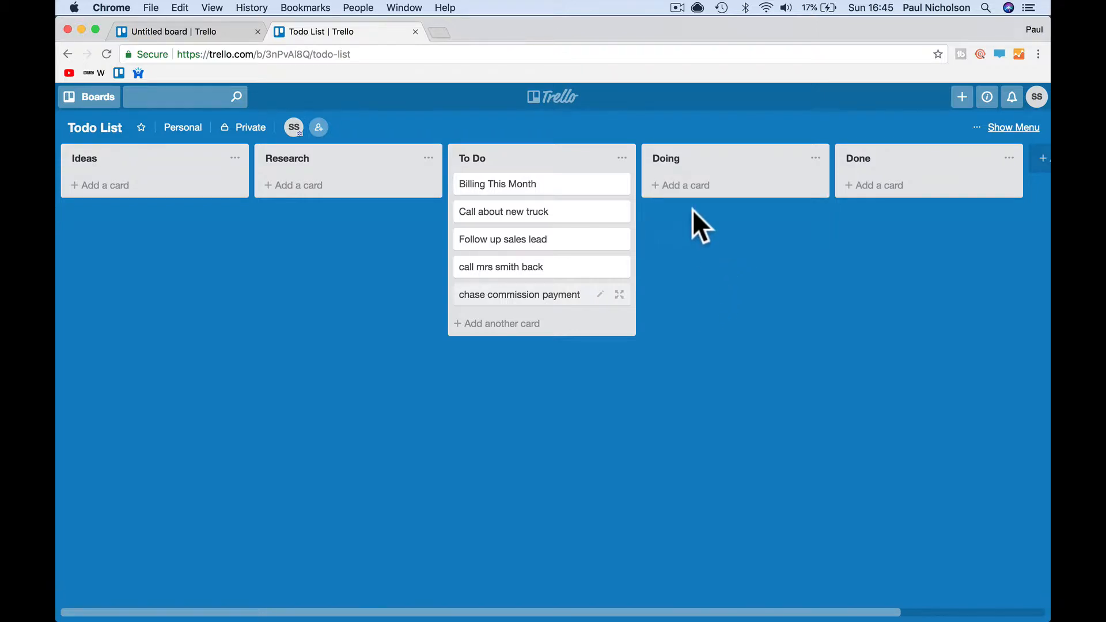
pyautogui.click(691, 186)
pyautogui.click(680, 235)
pyautogui.click(706, 299)
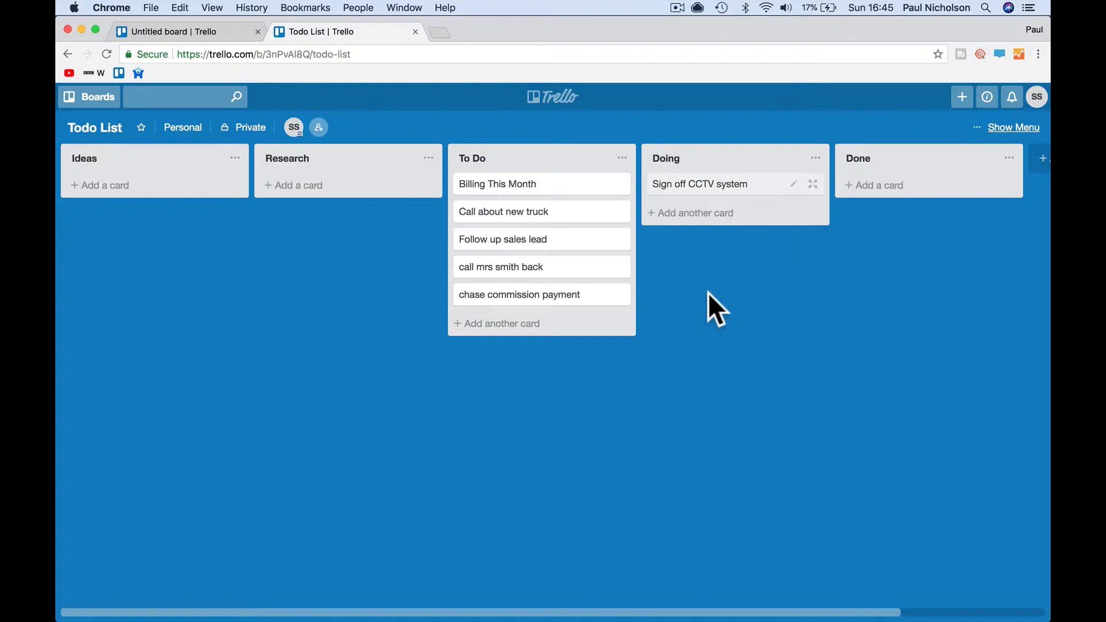
# - Give Billing This Month the description 'Complete billing for sales this month.'
pyautogui.click(547, 187)
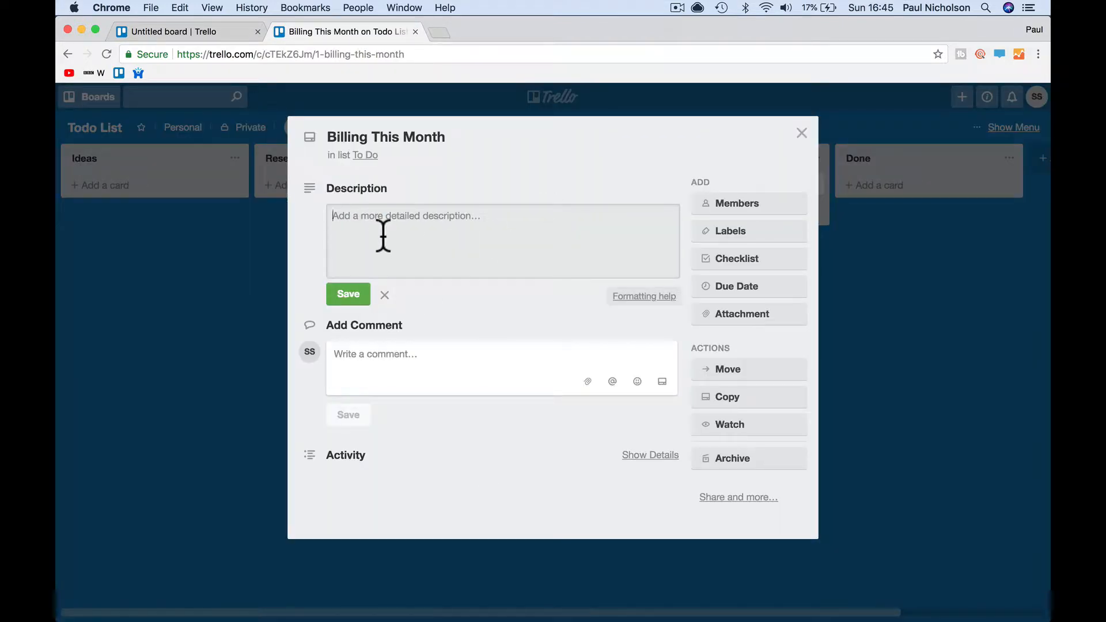
pyautogui.write('Complete b')
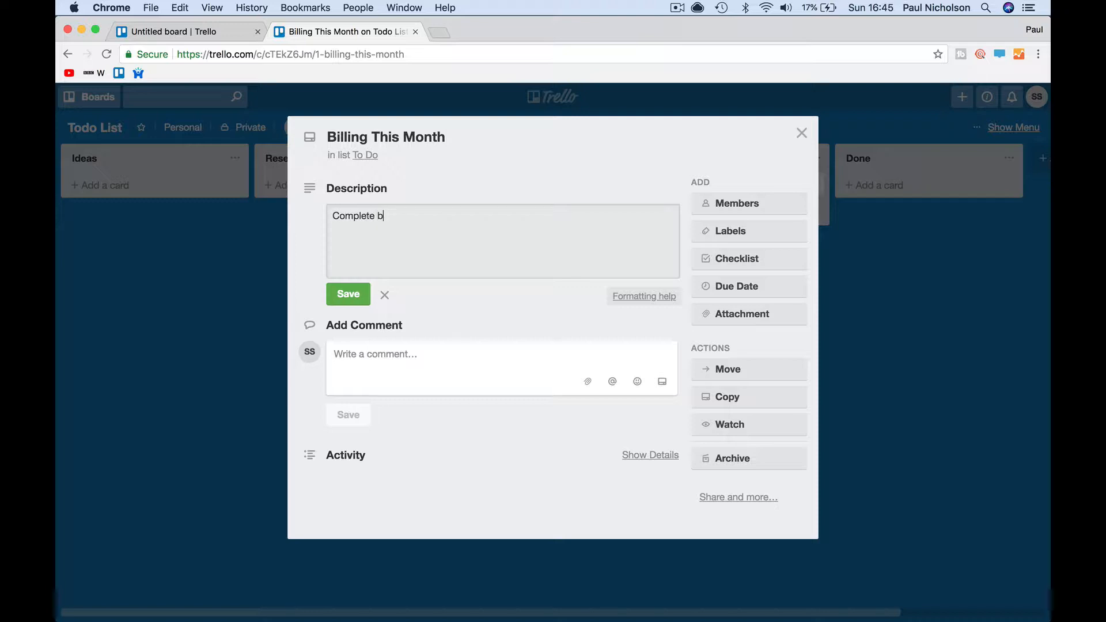
pyautogui.write('illing for sales this')
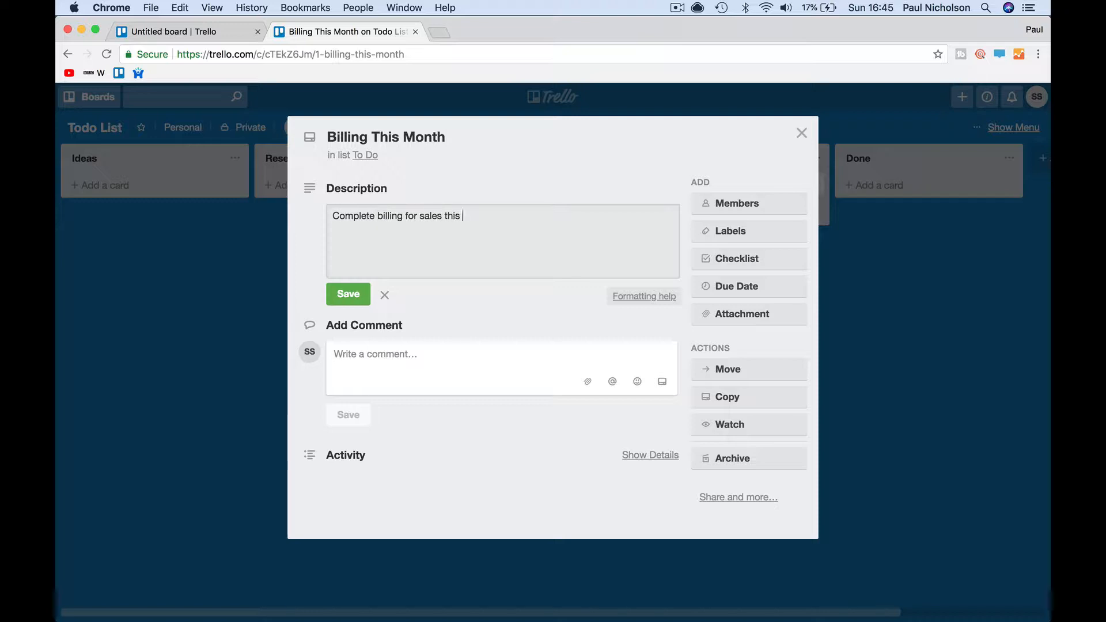
pyautogui.write(' month.')
pyautogui.click(348, 295)
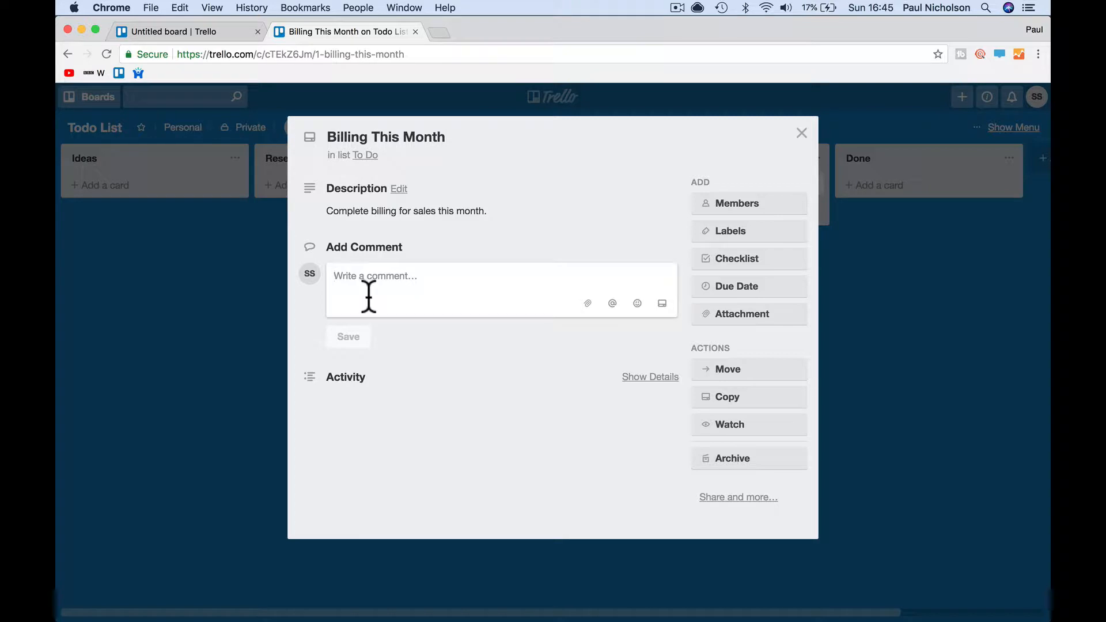
# - Post the comment 'I looked into this last month. Now it is urgent.'
pyautogui.write('I looked ')
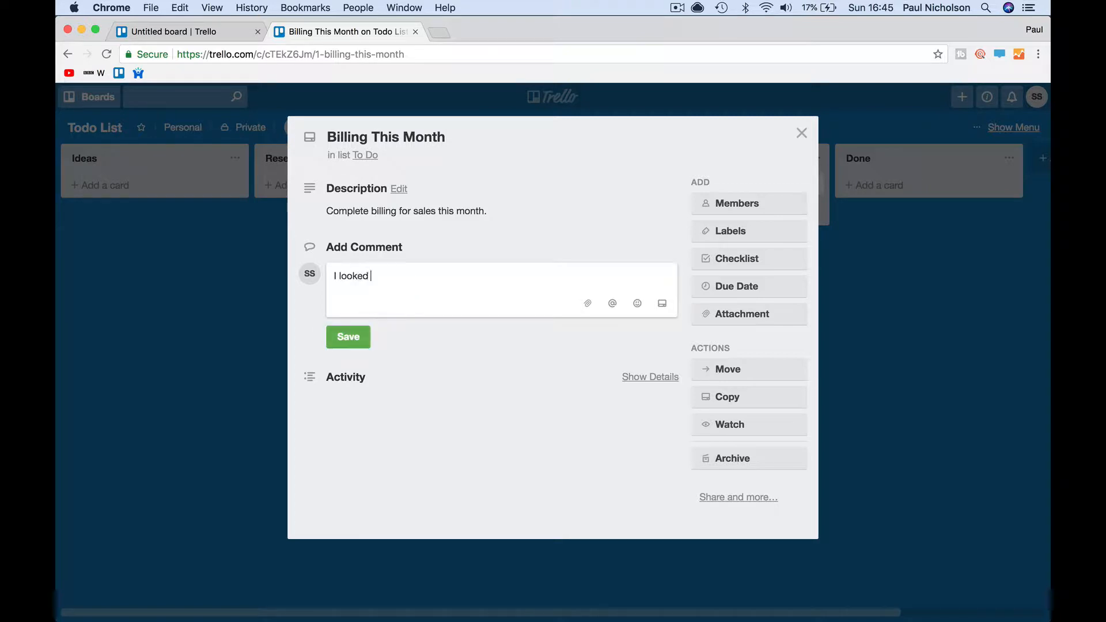
pyautogui.write('into this last month. Now it is')
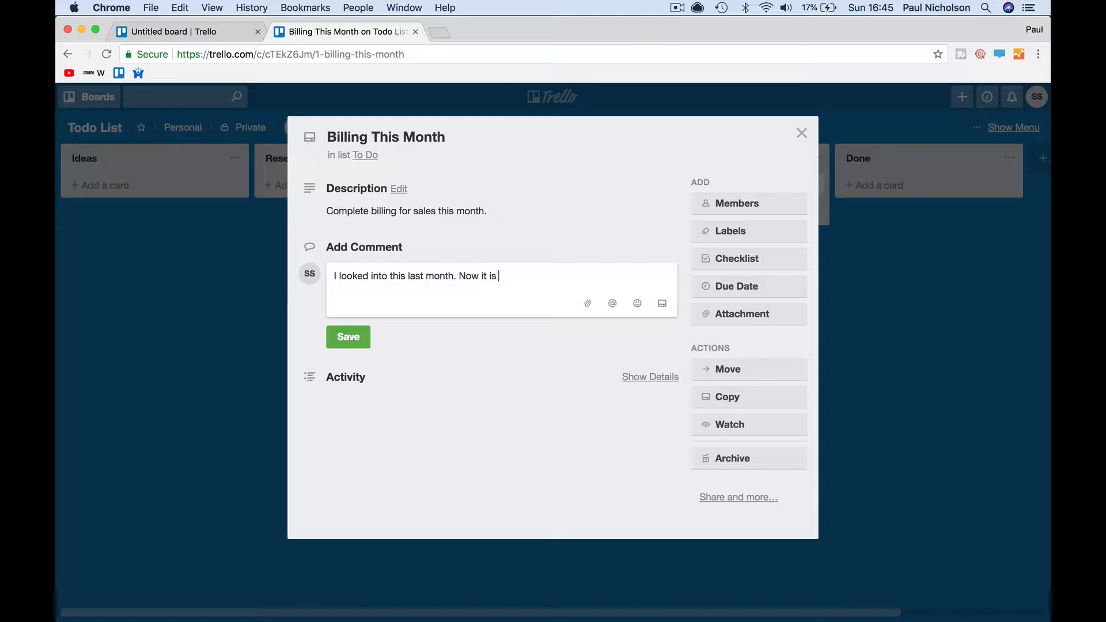
pyautogui.write(' urgent.')
pyautogui.press('Return')
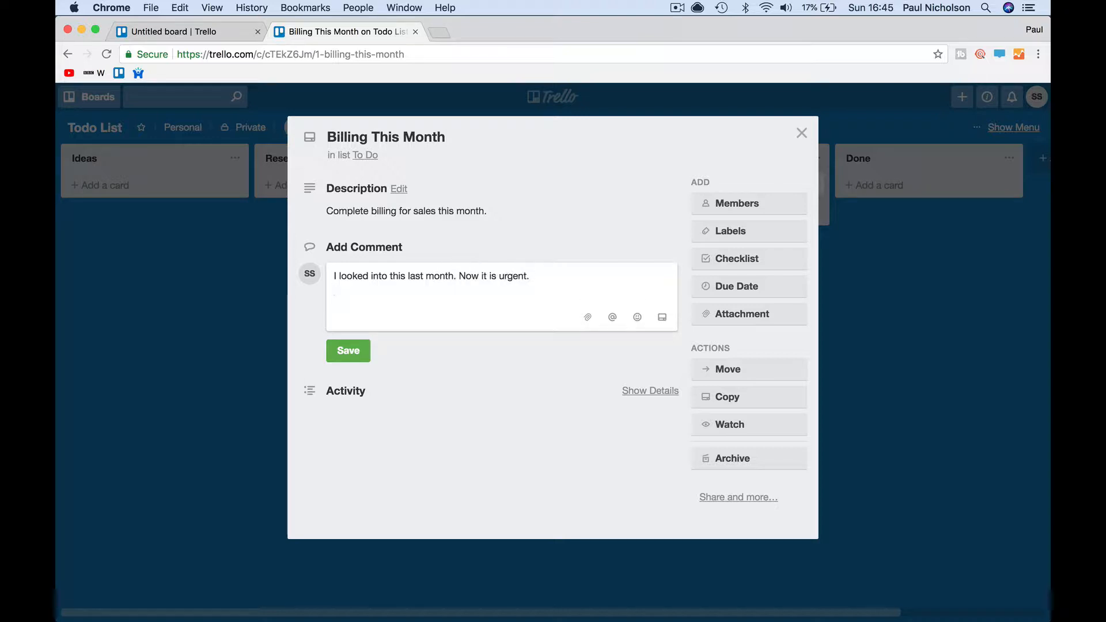
pyautogui.click(346, 352)
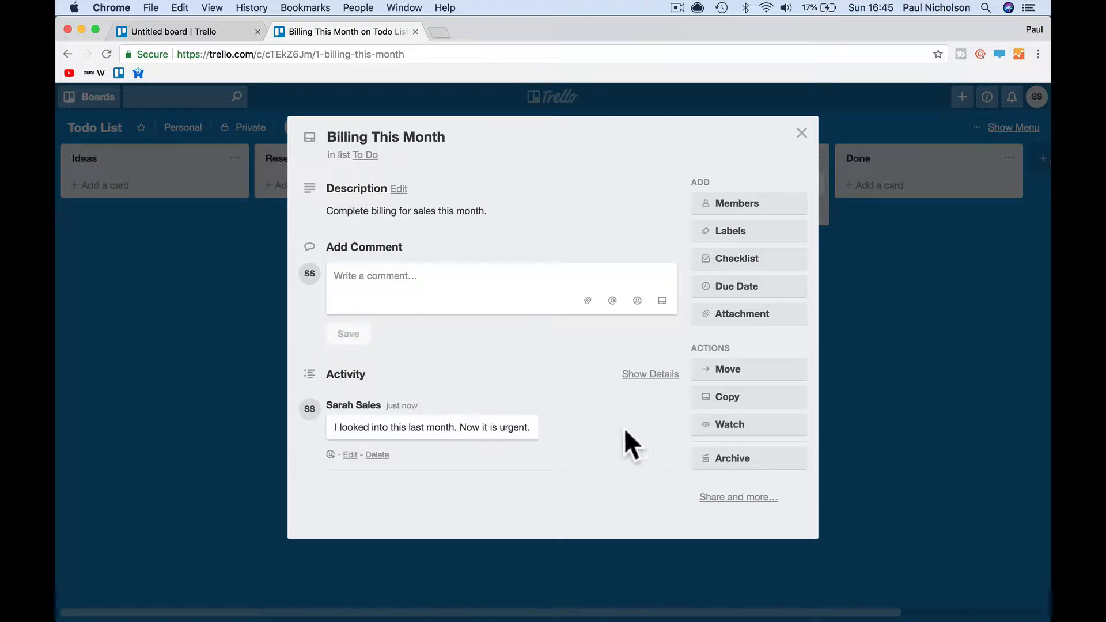
# - Set the card's due date to July 31
pyautogui.click(768, 291)
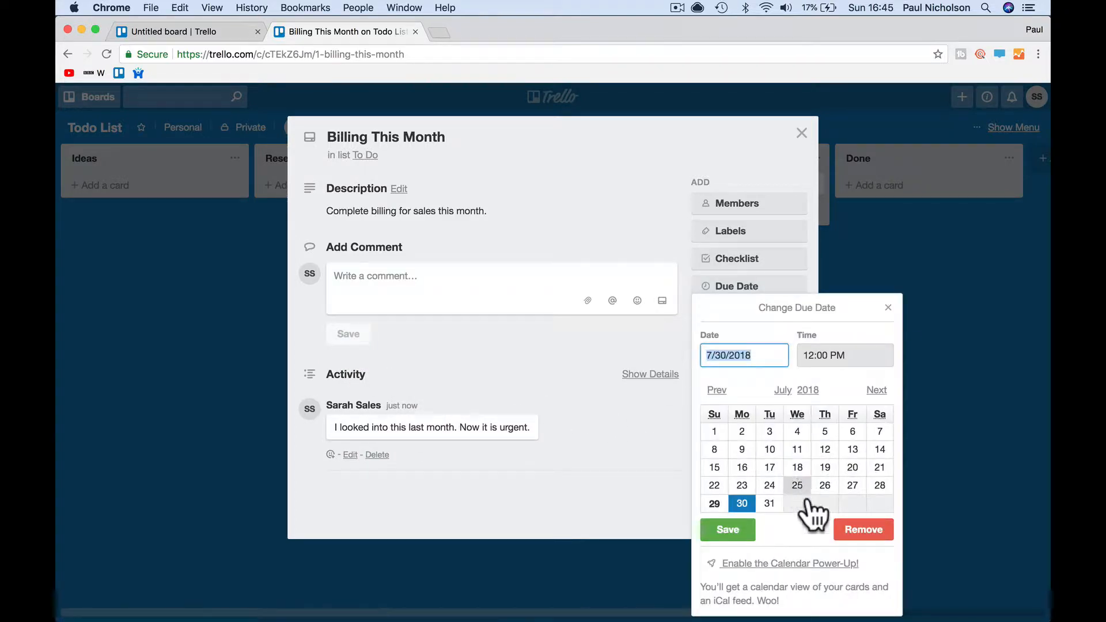
pyautogui.click(770, 503)
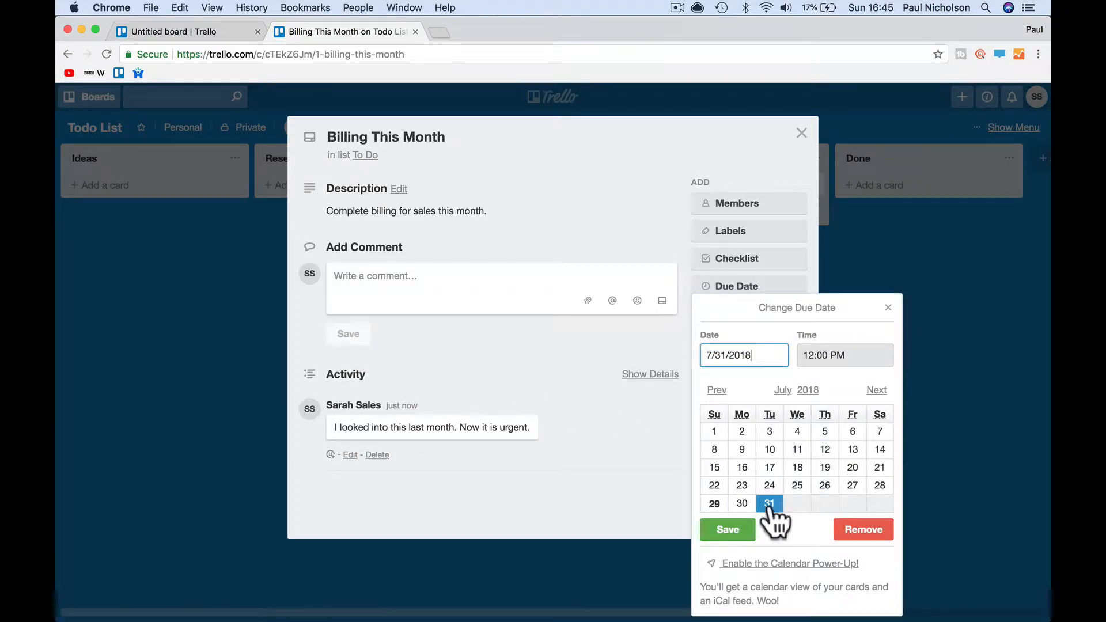
pyautogui.click(728, 529)
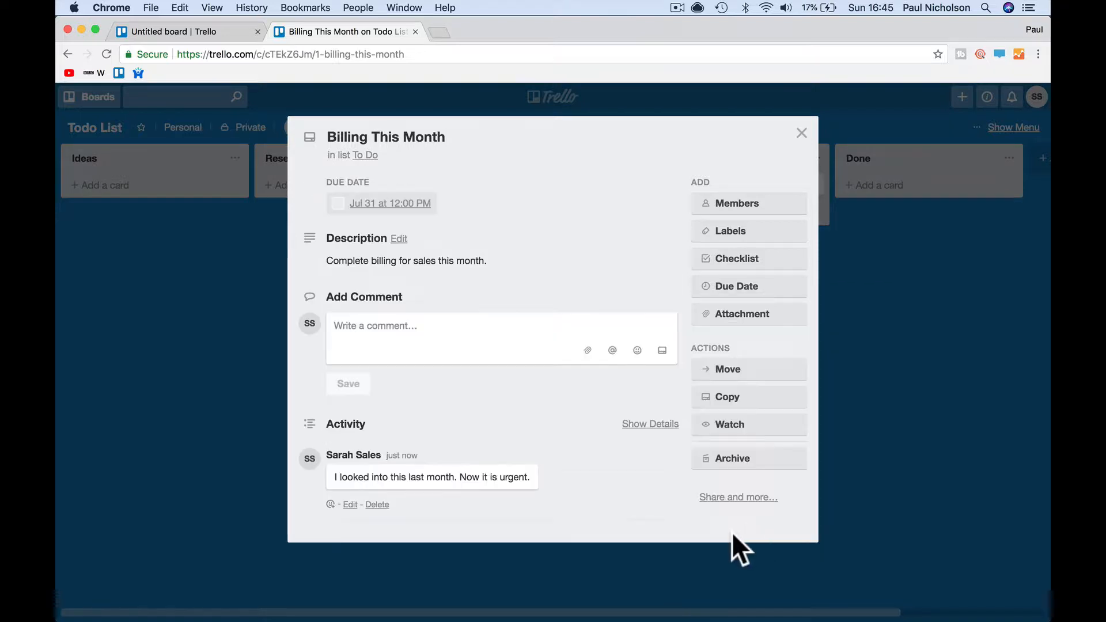
# - Add a checklist to the card and title it Billing July
pyautogui.click(749, 262)
pyautogui.click(725, 373)
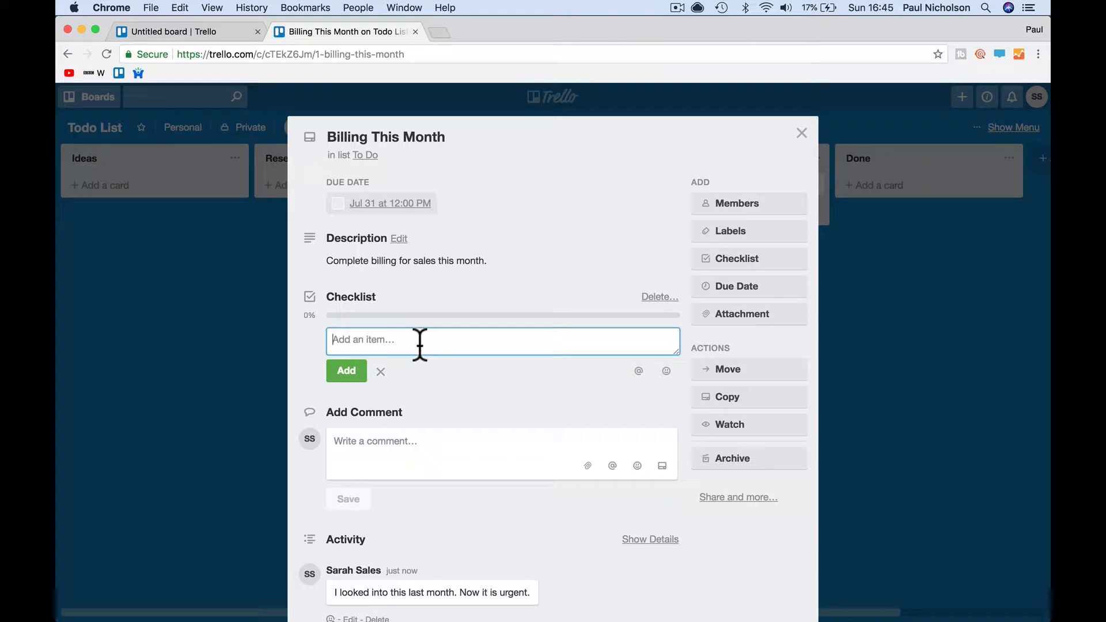
pyautogui.write('Biling')
pyautogui.press('Return')
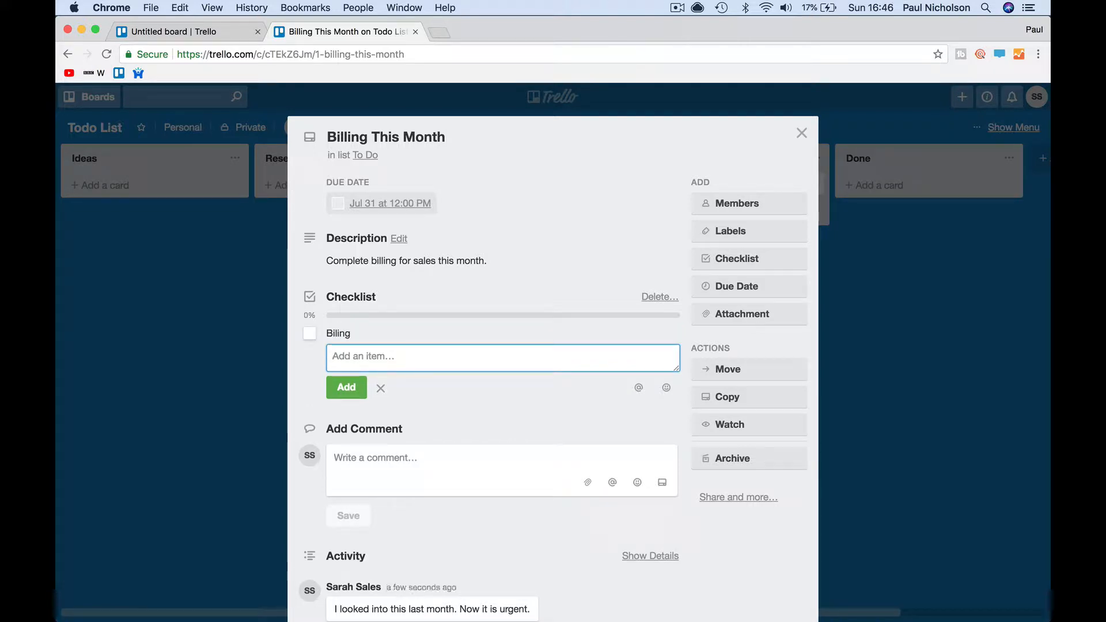
pyautogui.click(357, 298)
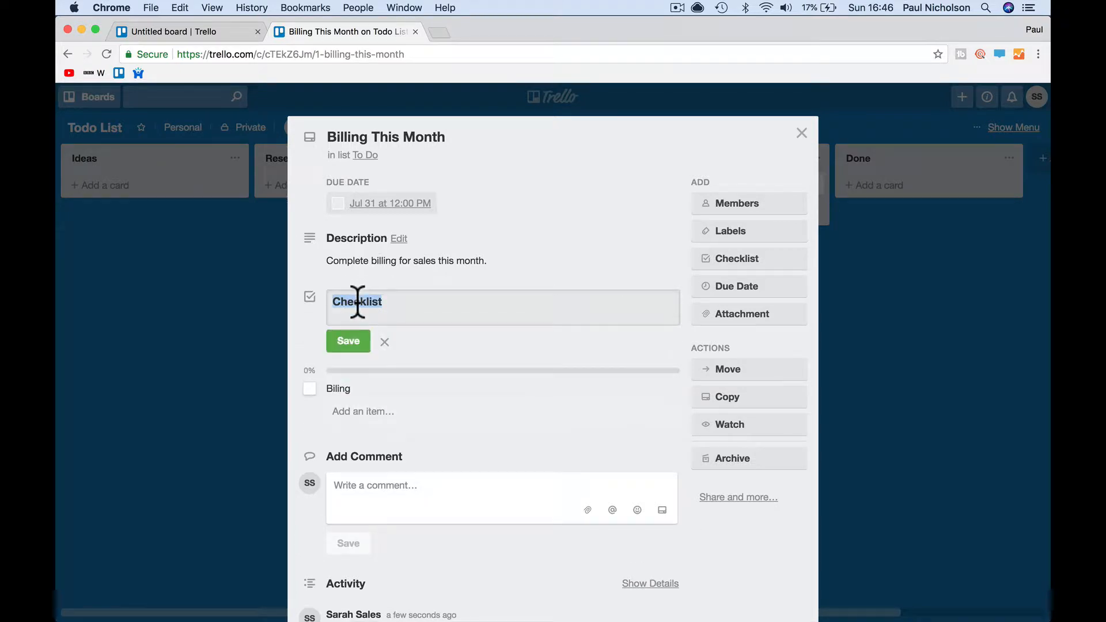
pyautogui.write('Billing July')
pyautogui.click(340, 341)
# - Fill the checklist with Get timesheets, Find out extrs, chase part prices and build invoice
pyautogui.click(364, 337)
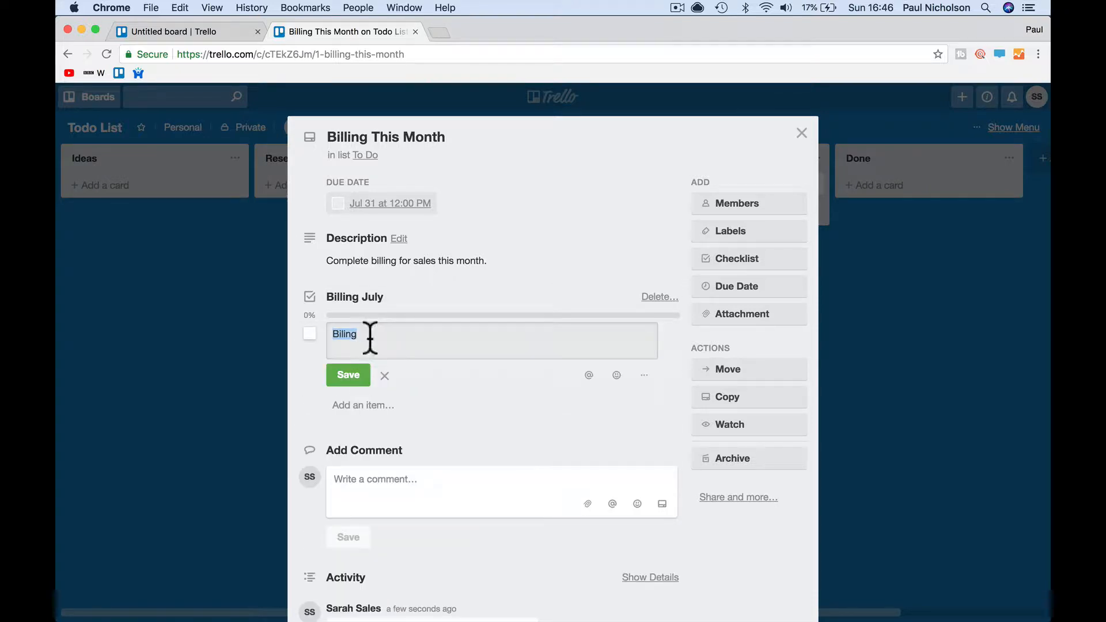
pyautogui.write('Get timesheets')
pyautogui.press('Return')
pyautogui.click(380, 355)
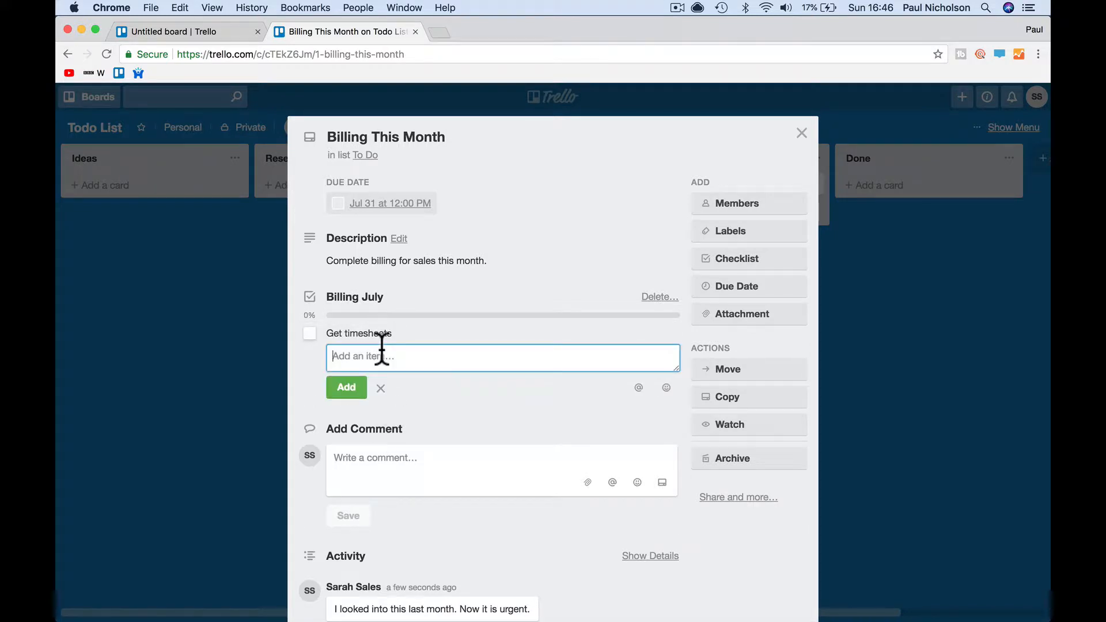
pyautogui.write('Find out extrs')
pyautogui.click(349, 387)
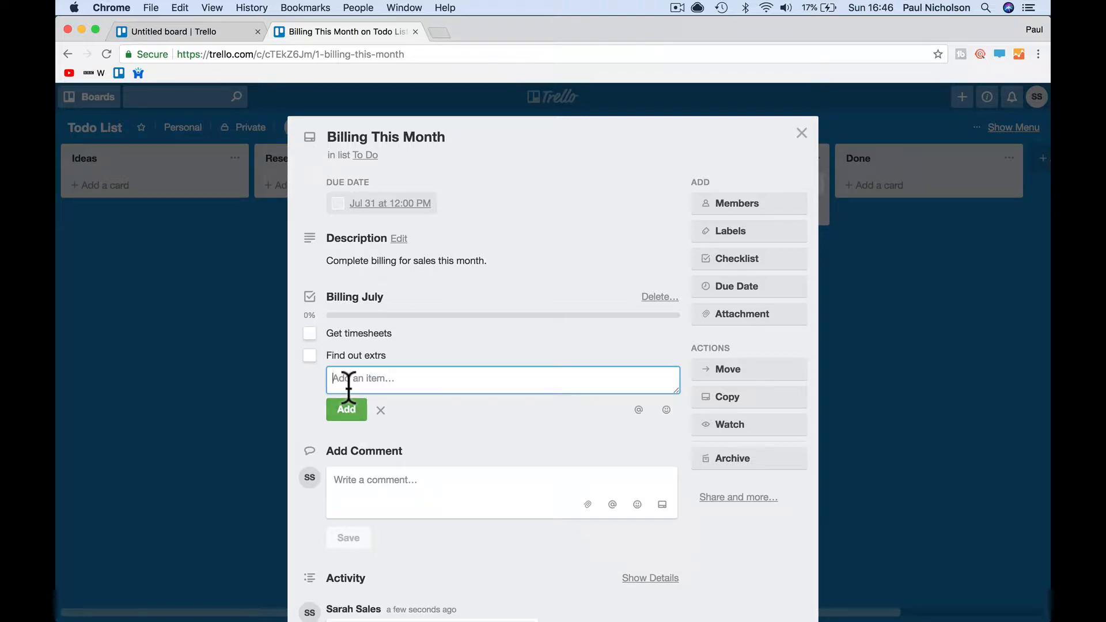
pyautogui.write('chase part prices')
pyautogui.click(346, 410)
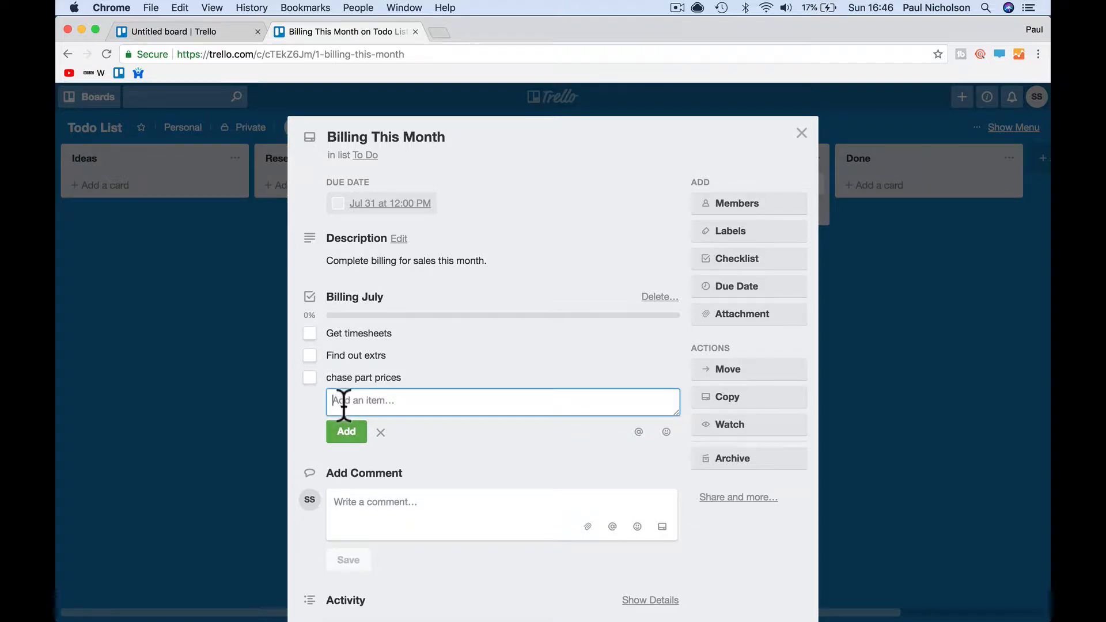
pyautogui.write('build invoice')
pyautogui.click(349, 433)
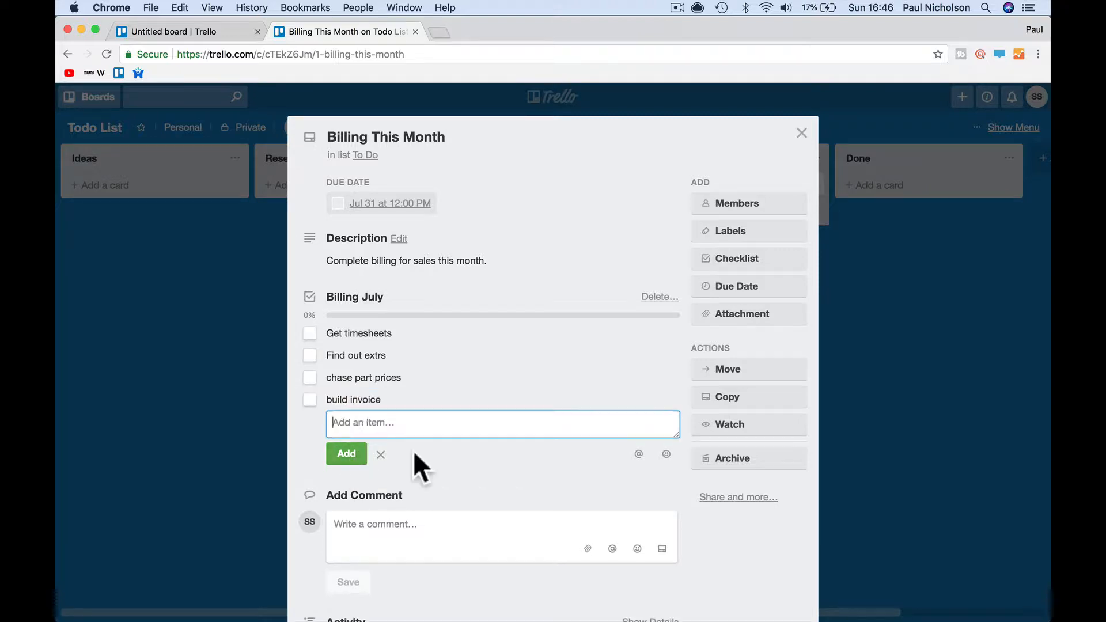
pyautogui.click(380, 455)
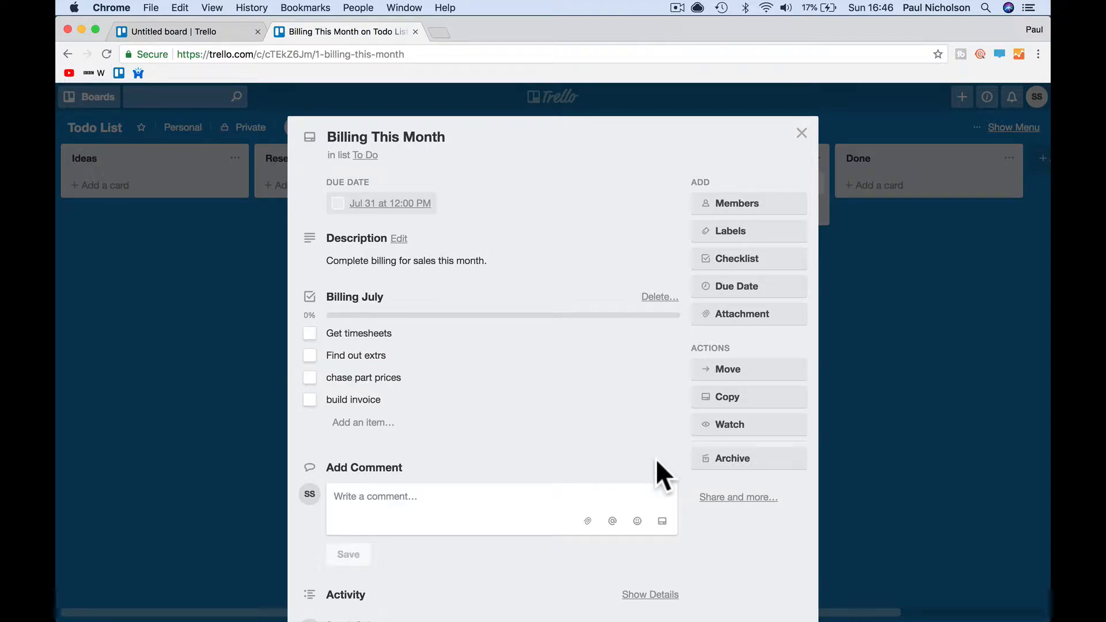
pyautogui.click(646, 439)
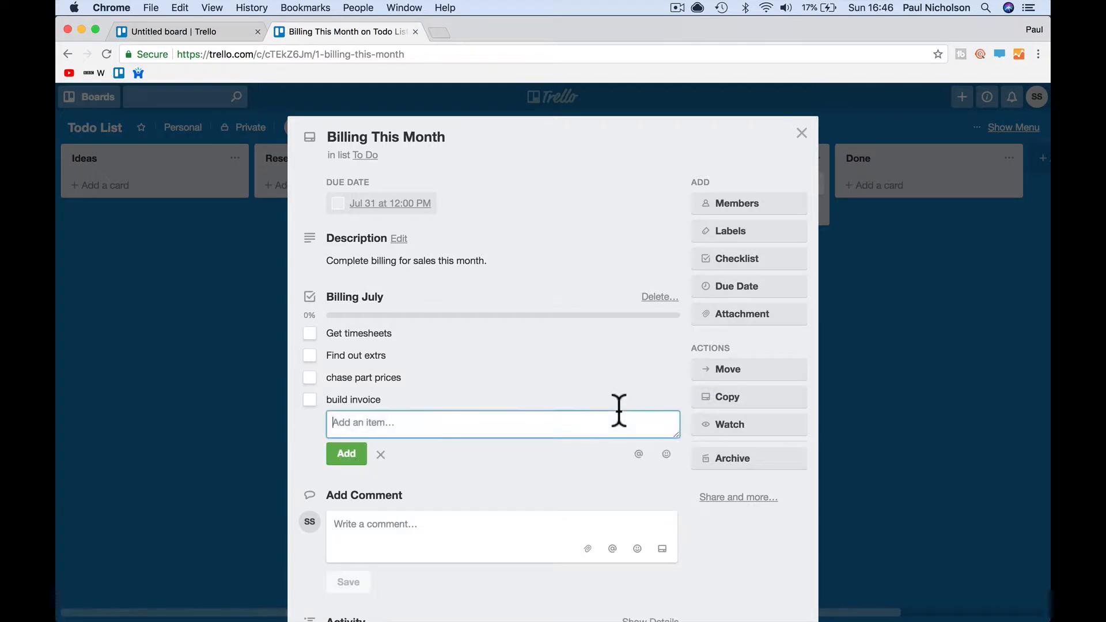
pyautogui.click(534, 454)
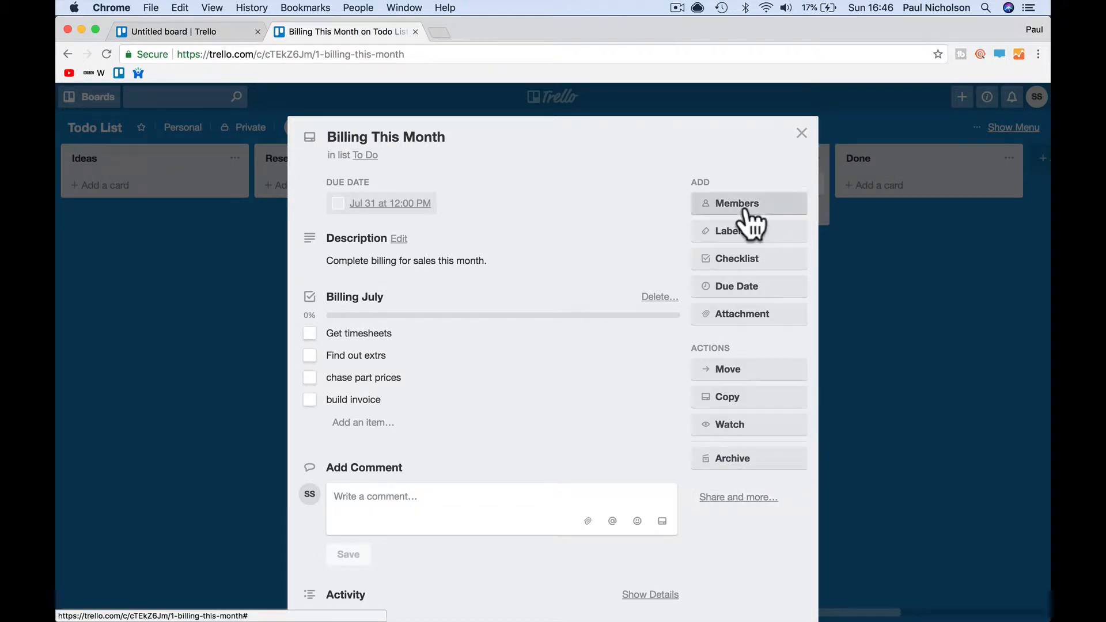
# - Attach the red label to the card and name it Billing
pyautogui.click(734, 233)
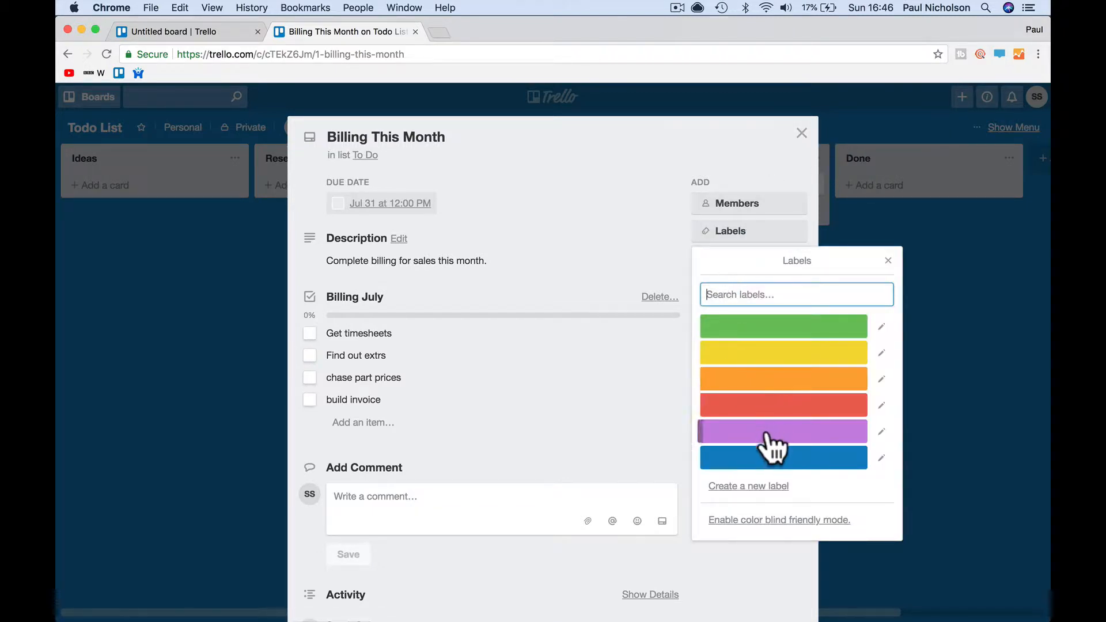
pyautogui.click(764, 408)
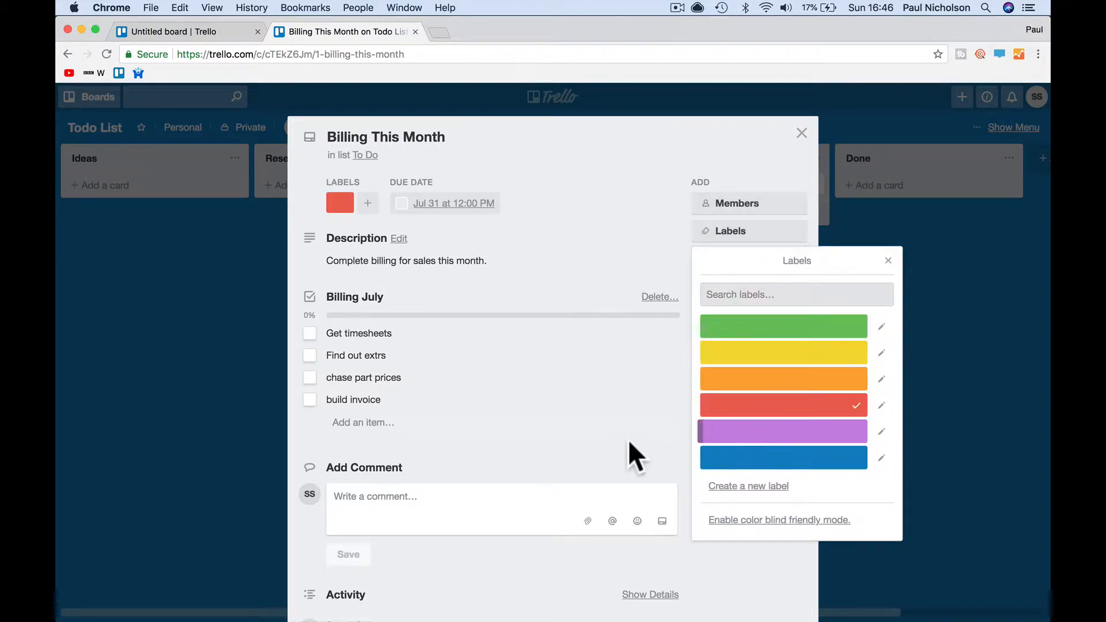
pyautogui.click(881, 406)
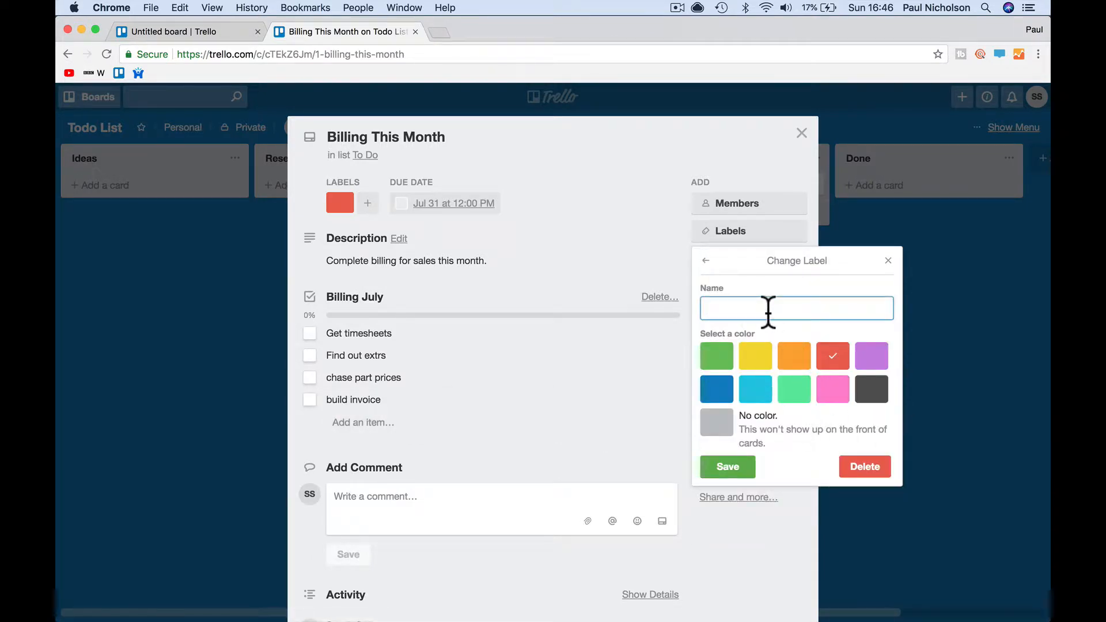
pyautogui.write('Le')
pyautogui.click(829, 356)
pyautogui.click(722, 467)
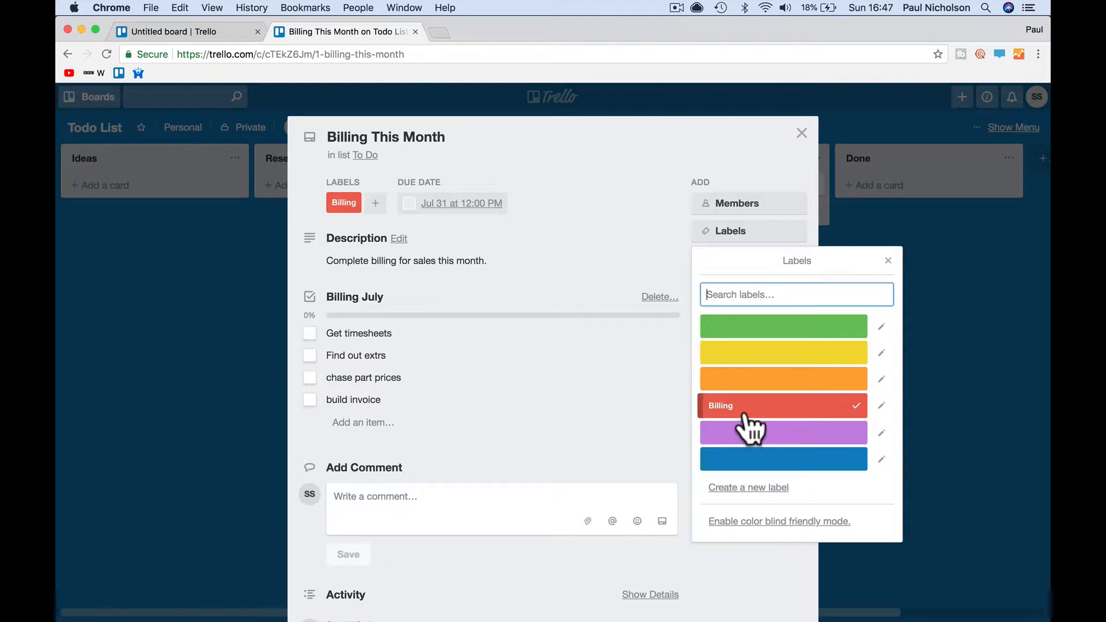
# - Rename the orange label to sales and close the labels list
pyautogui.click(880, 379)
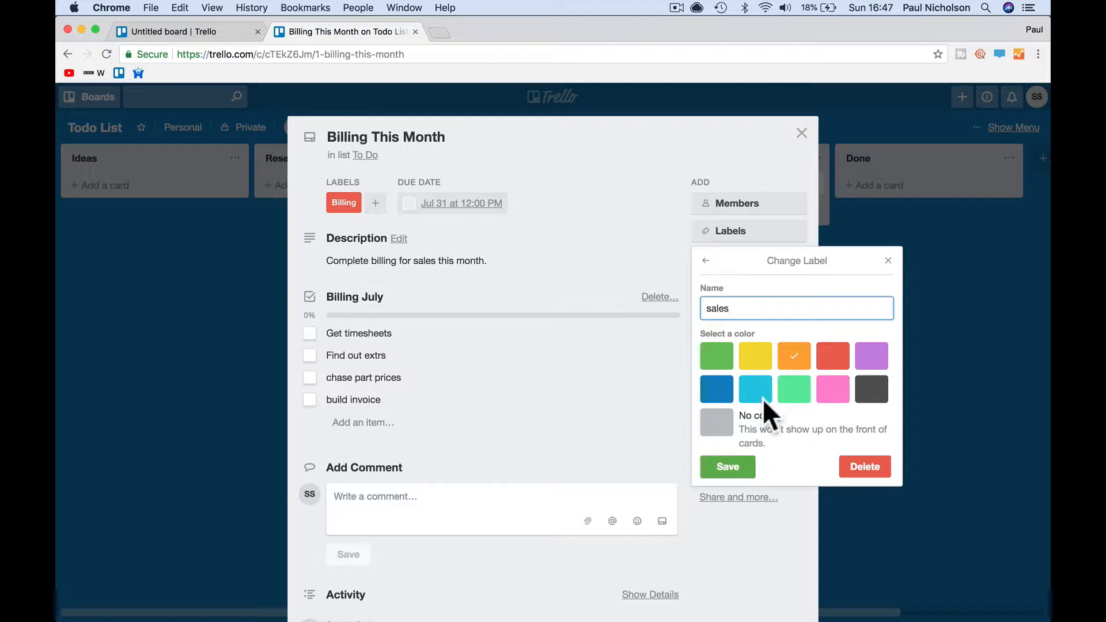
pyautogui.click(727, 468)
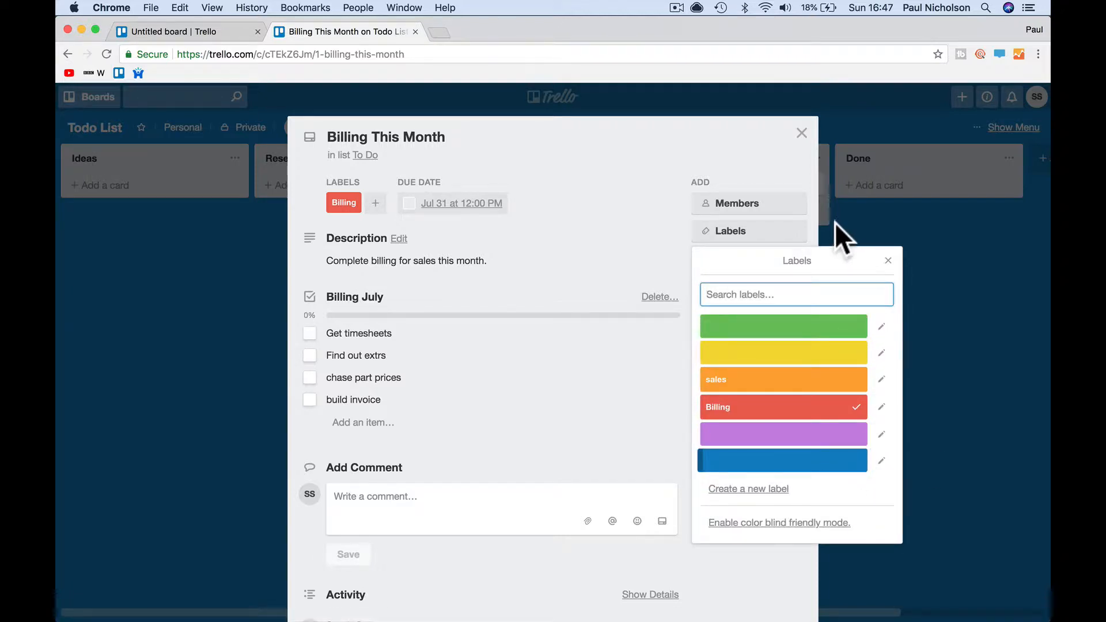
pyautogui.click(889, 261)
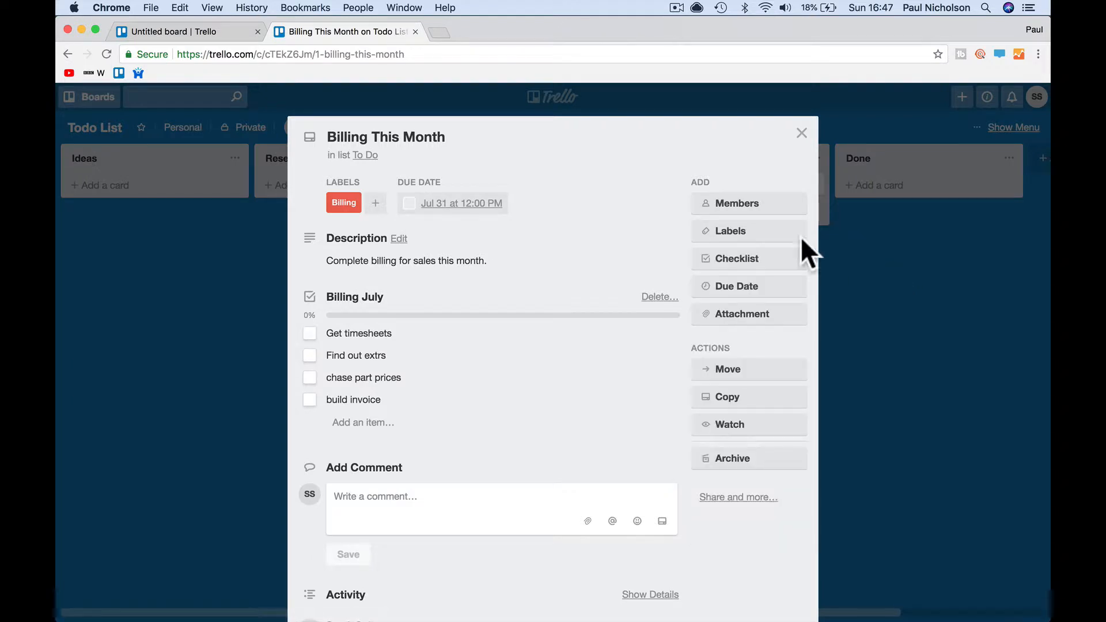
# - Drag Billing This Month and Call about new truck to Doing, CCTV sign-off to Done, then open it
pyautogui.click(802, 133)
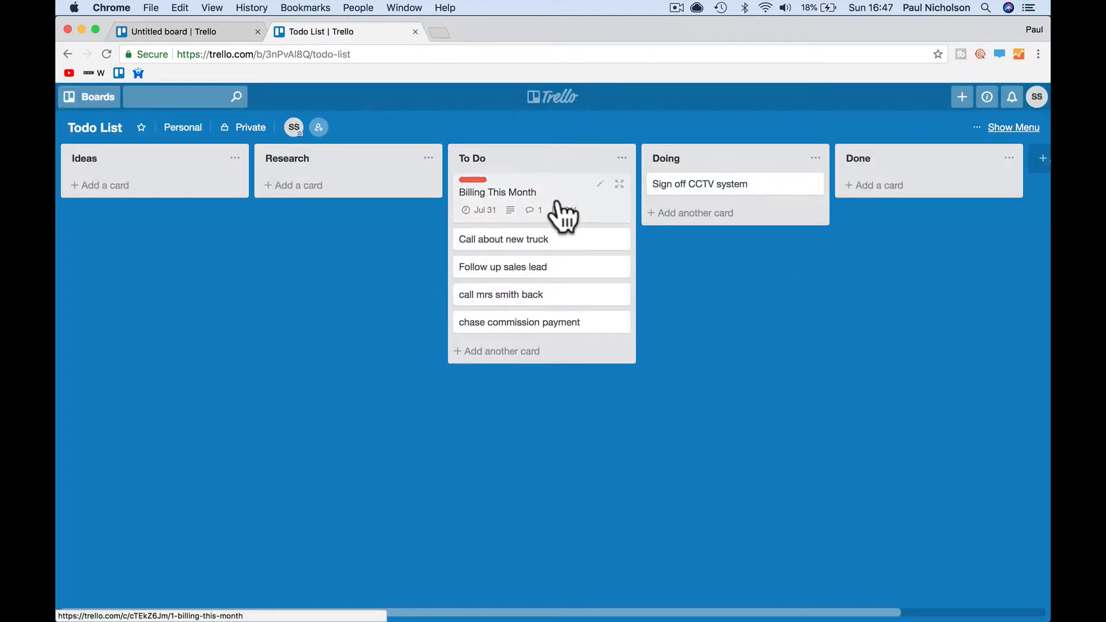
pyautogui.moveTo(563, 209); pyautogui.dragTo(626, 268)
pyautogui.moveTo(548, 209); pyautogui.dragTo(674, 242)
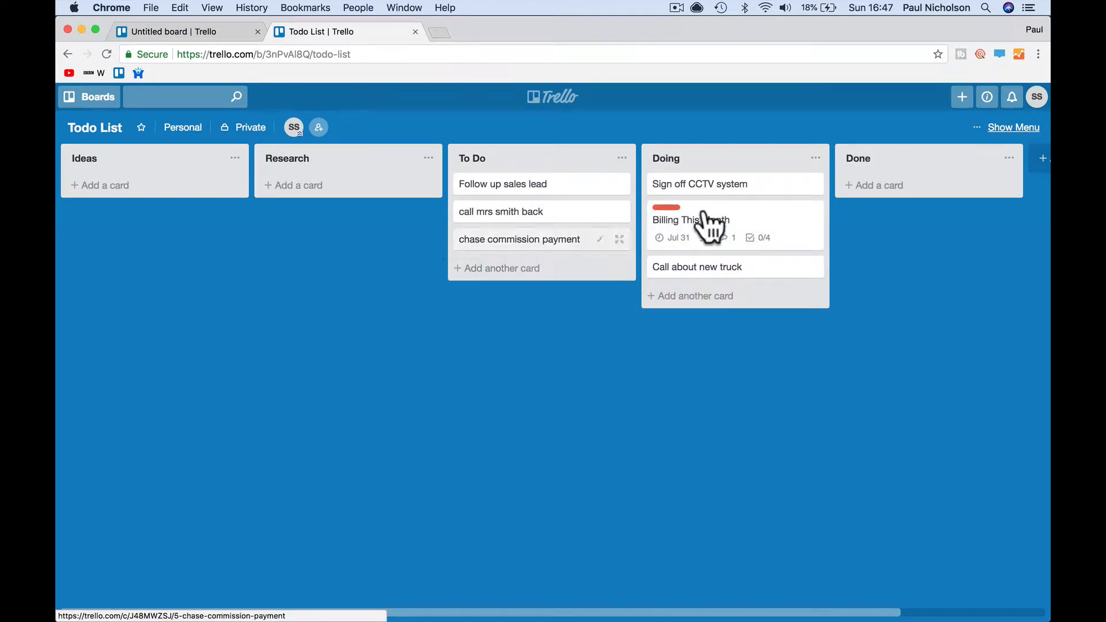
pyautogui.moveTo(729, 186); pyautogui.dragTo(859, 196)
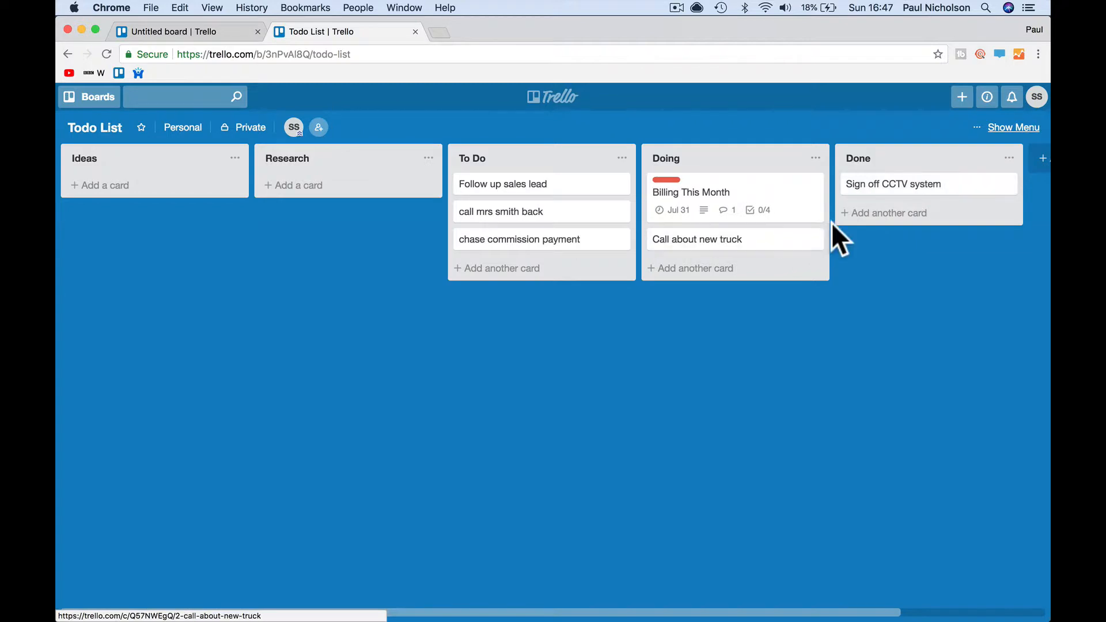
pyautogui.click(925, 188)
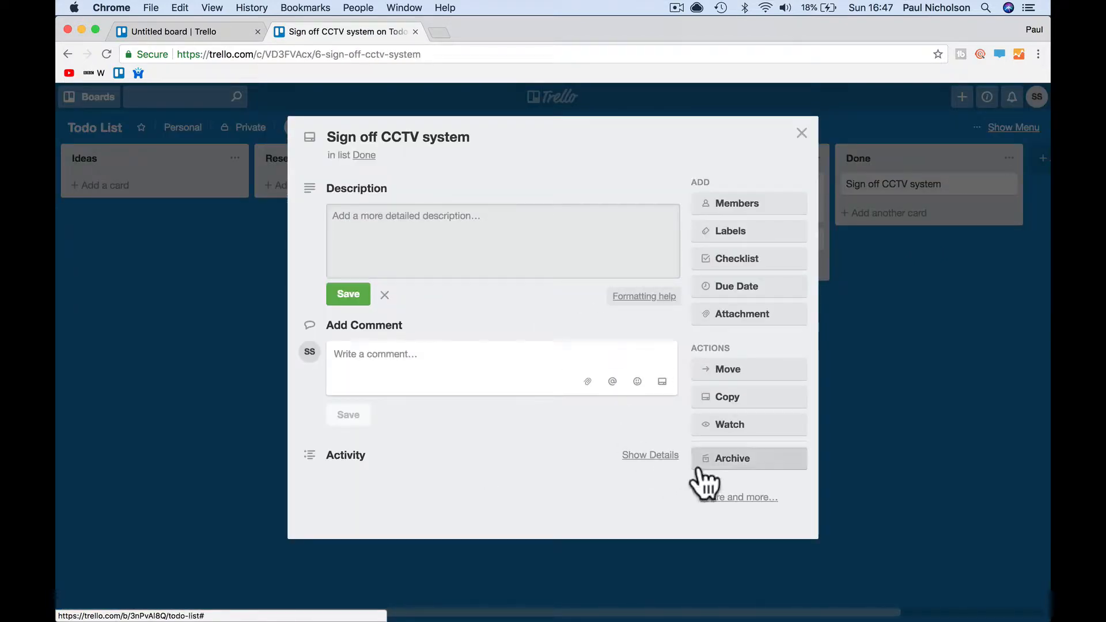
# - Archive the Sign off CCTV system card, then click into the Ideas, Research and To Do list titles
pyautogui.click(728, 459)
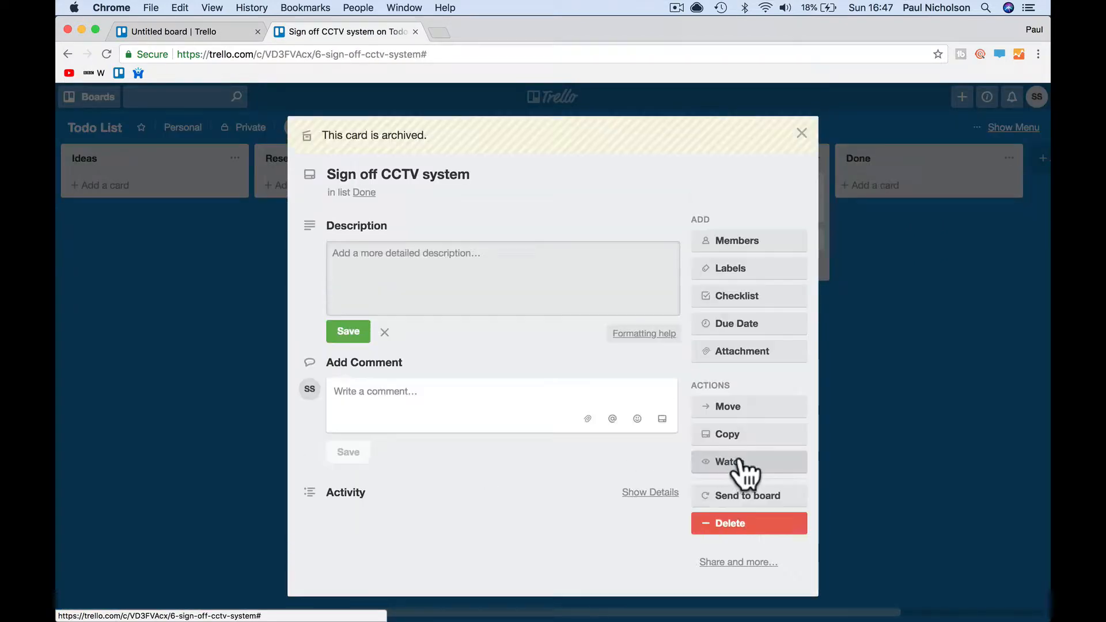
pyautogui.click(801, 133)
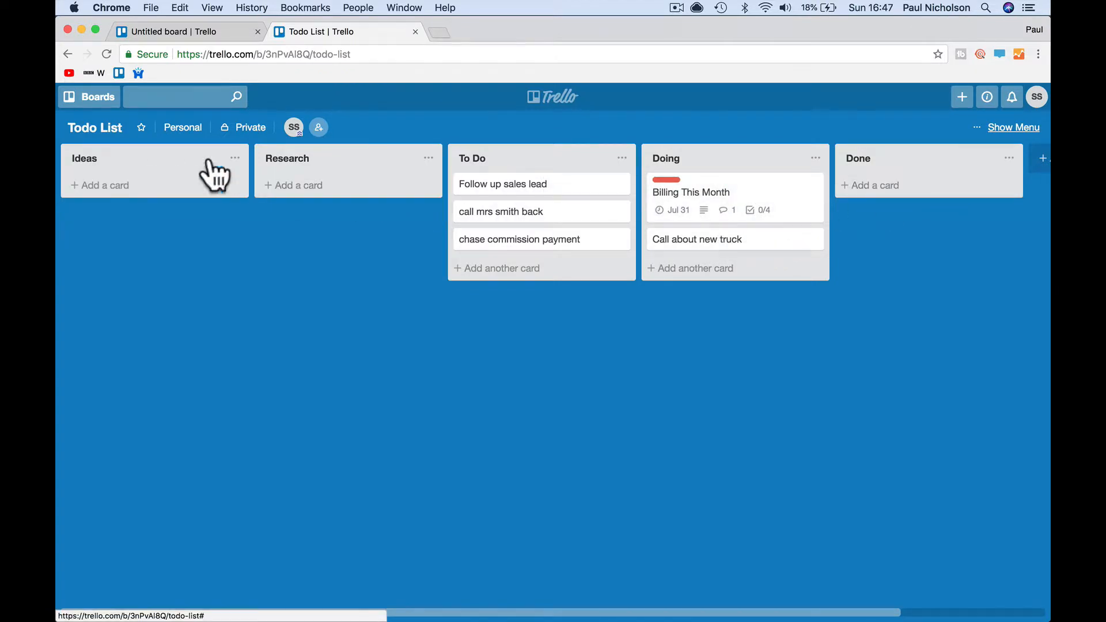
pyautogui.click(92, 161)
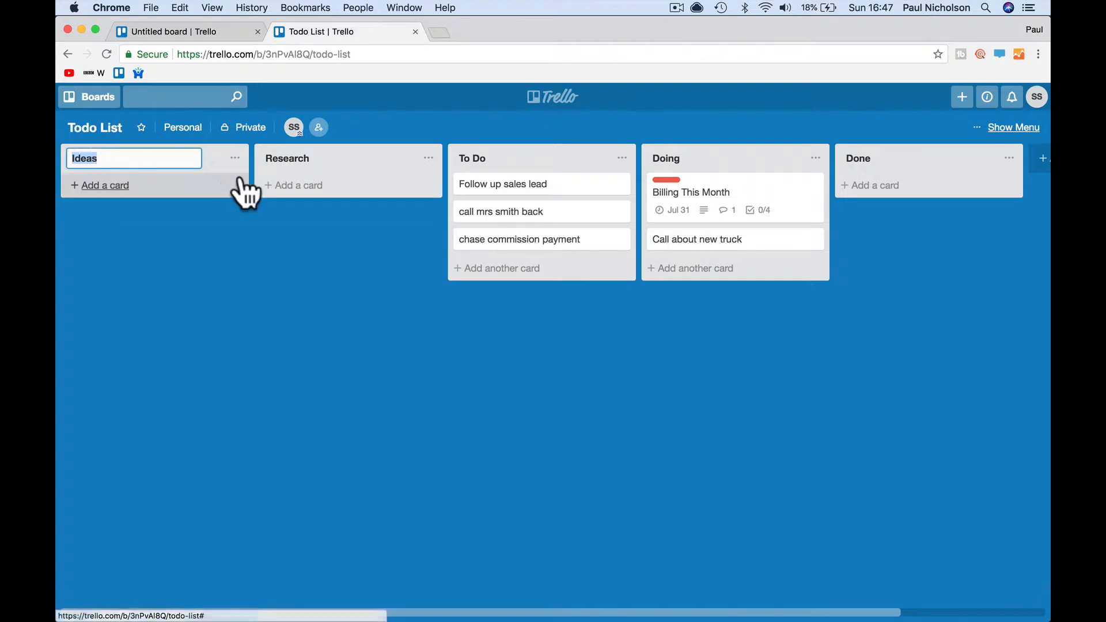
pyautogui.click(290, 162)
pyautogui.click(479, 158)
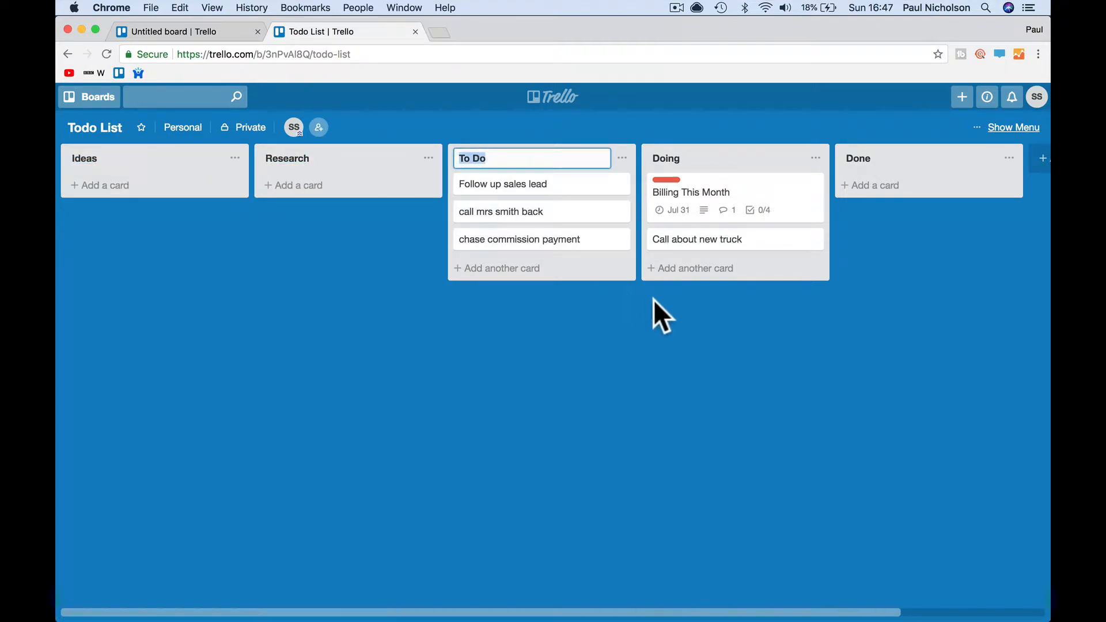
# - Move the Call about new truck card from Doing back into To Do
pyautogui.click(655, 323)
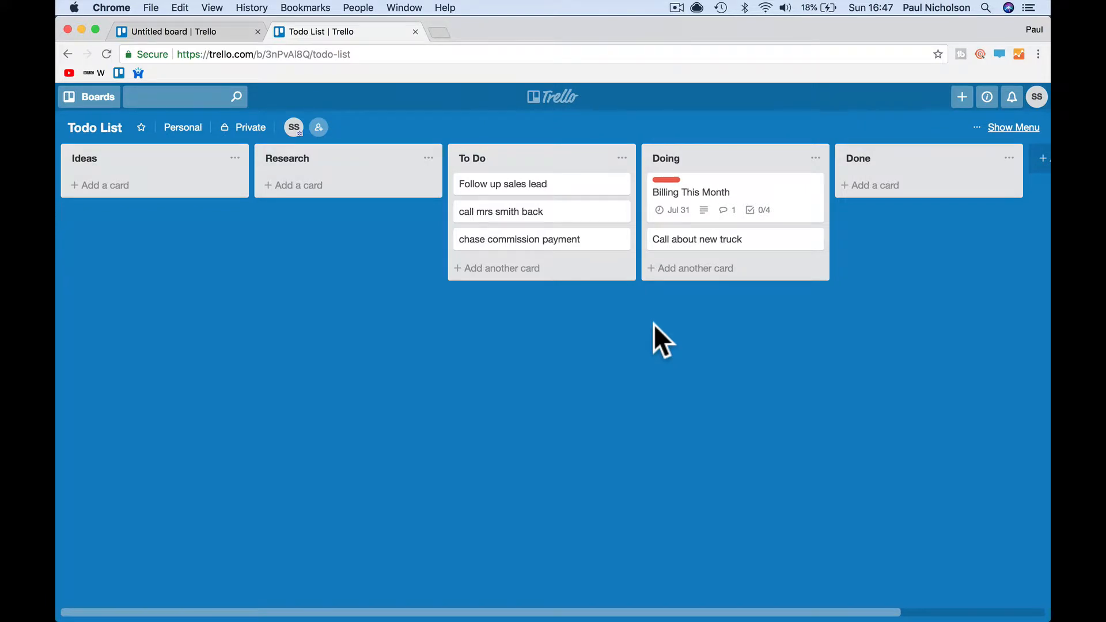
pyautogui.moveTo(710, 247); pyautogui.dragTo(541, 289)
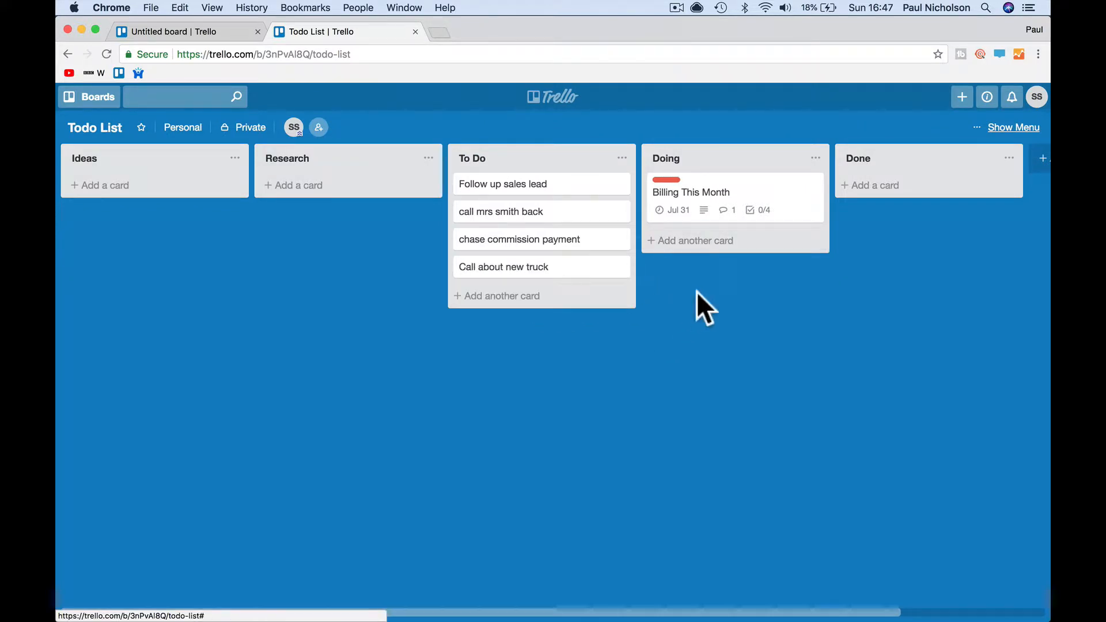
pyautogui.doubleClick(714, 197)
# - Tick Get timesheets, Find out extrs and chase part prices on the Billing July checklist
pyautogui.click(350, 335)
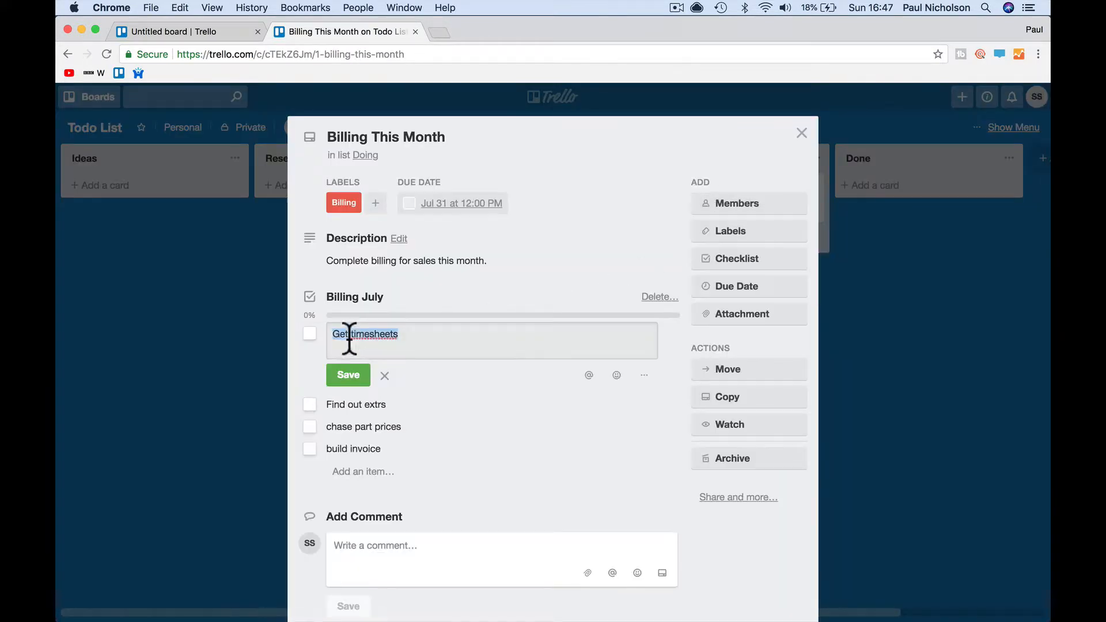
pyautogui.click(309, 334)
pyautogui.click(309, 352)
pyautogui.click(309, 375)
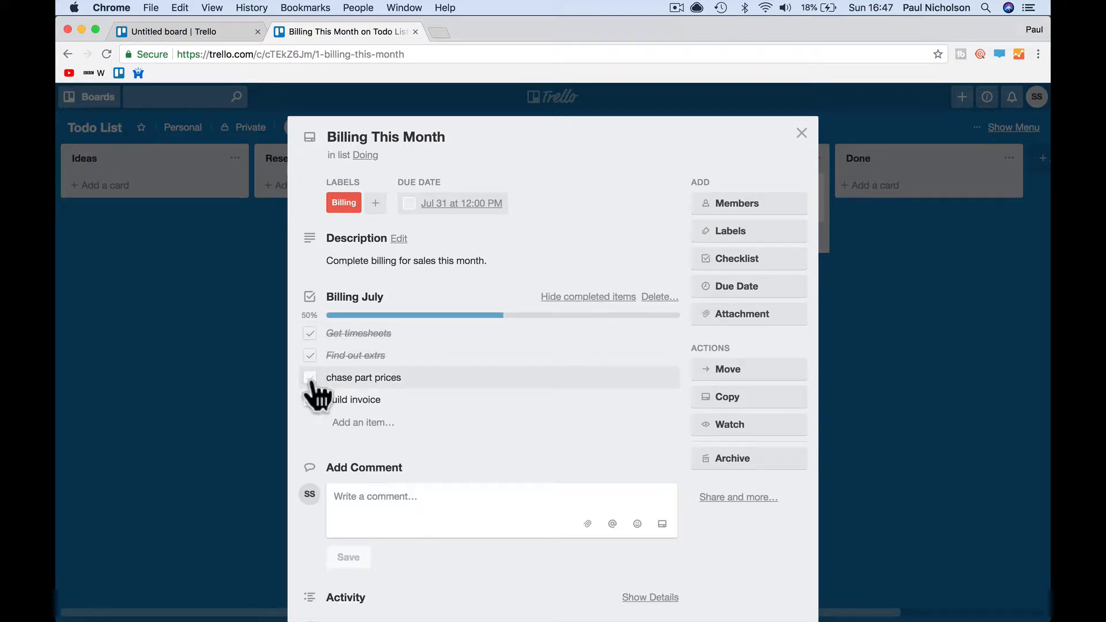
pyautogui.scroll(-1, 444, 440)
pyautogui.scroll(-3, 444, 440)
pyautogui.click(778, 490)
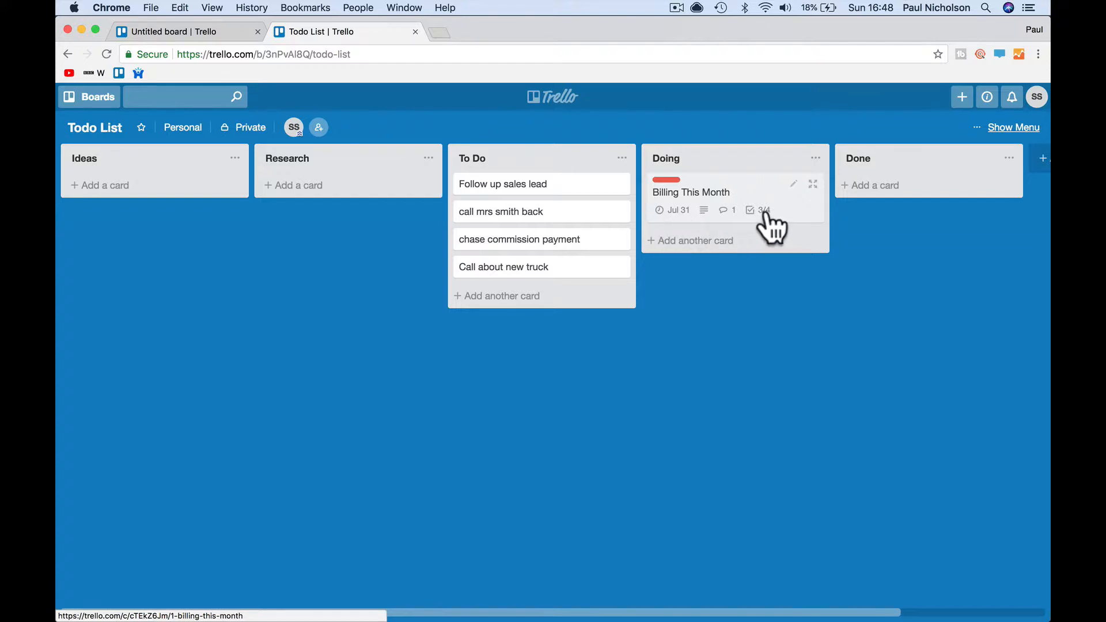
# - Reopen the Billing This Month card to review its comment area, then close it
pyautogui.click(794, 218)
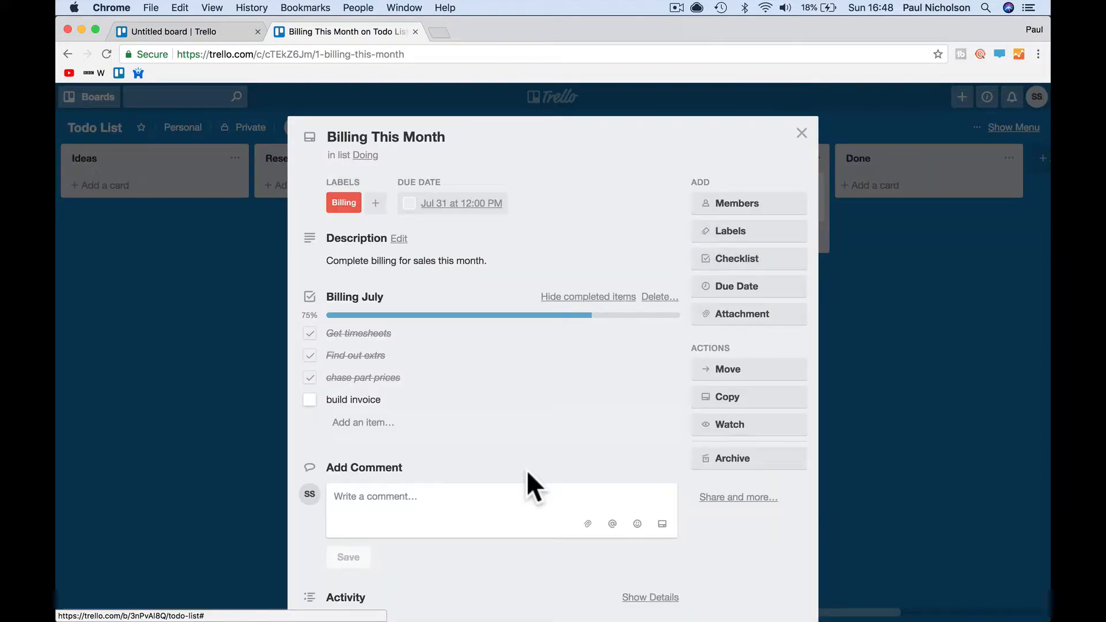
pyautogui.scroll(-4, 492, 472)
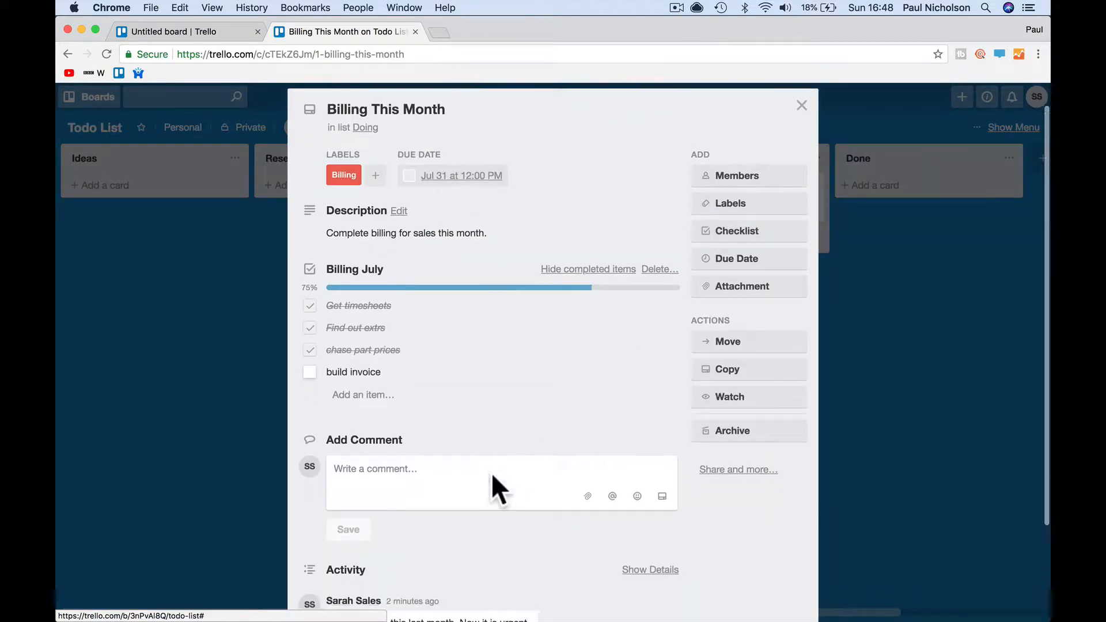
pyautogui.click(443, 404)
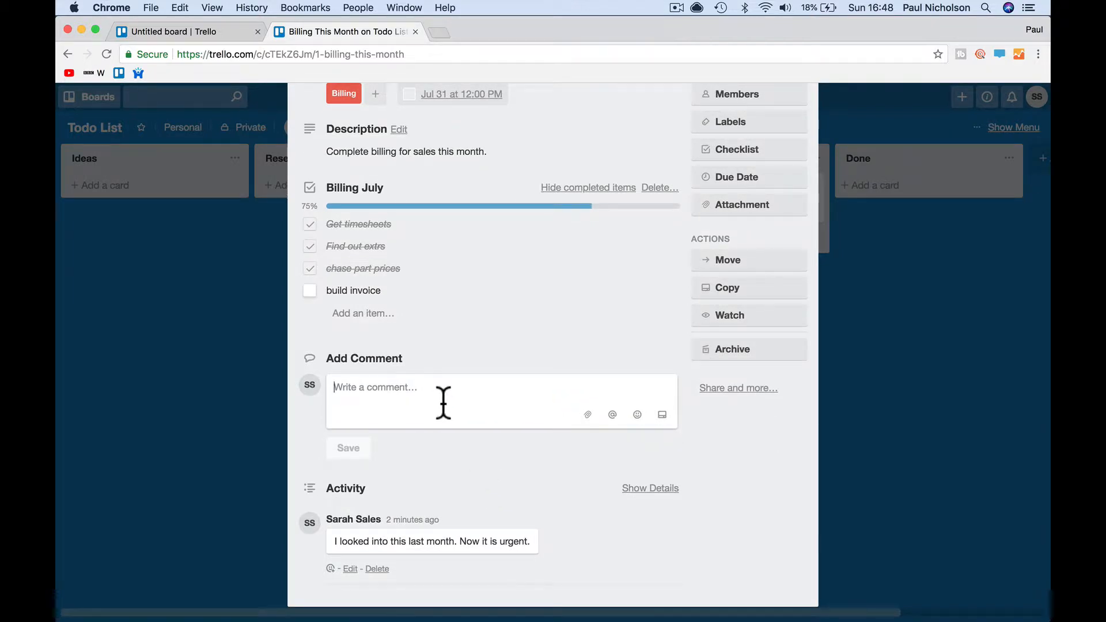
pyautogui.scroll(4, 444, 400)
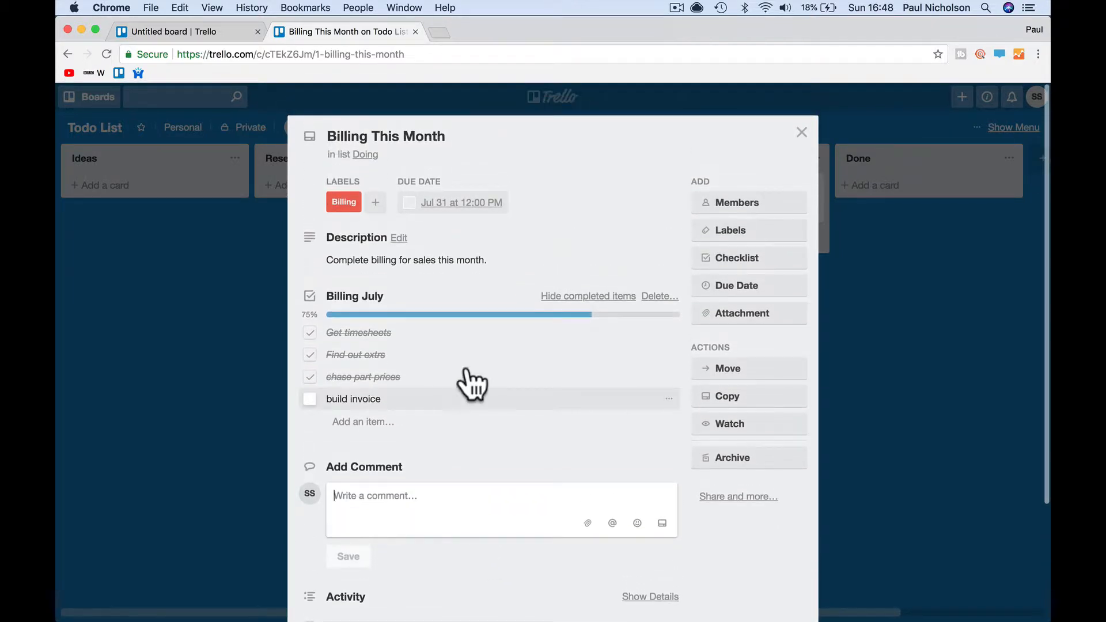
pyautogui.click(801, 133)
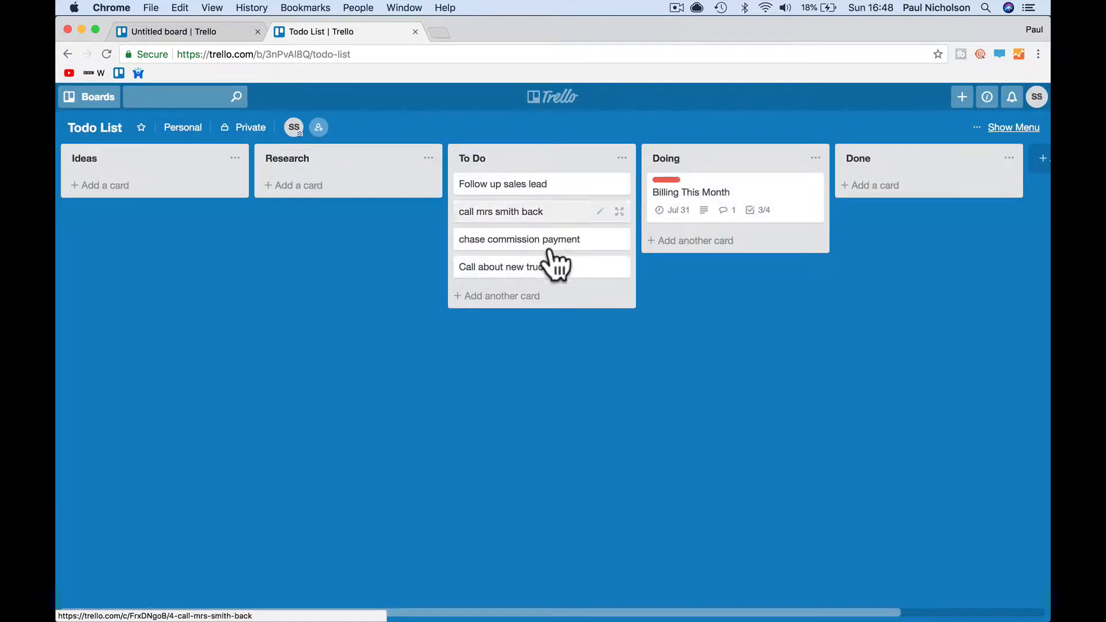
# - Move the chase commission payment and Call about new truck cards into Done
pyautogui.moveTo(538, 242); pyautogui.dragTo(640, 262)
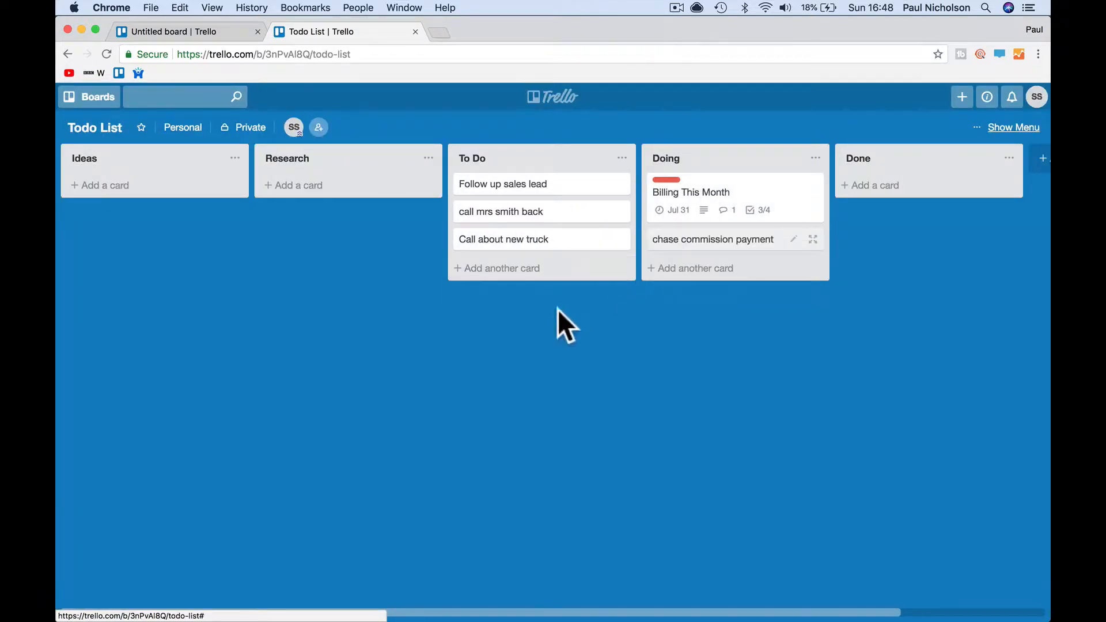
pyautogui.moveTo(705, 245); pyautogui.dragTo(887, 173)
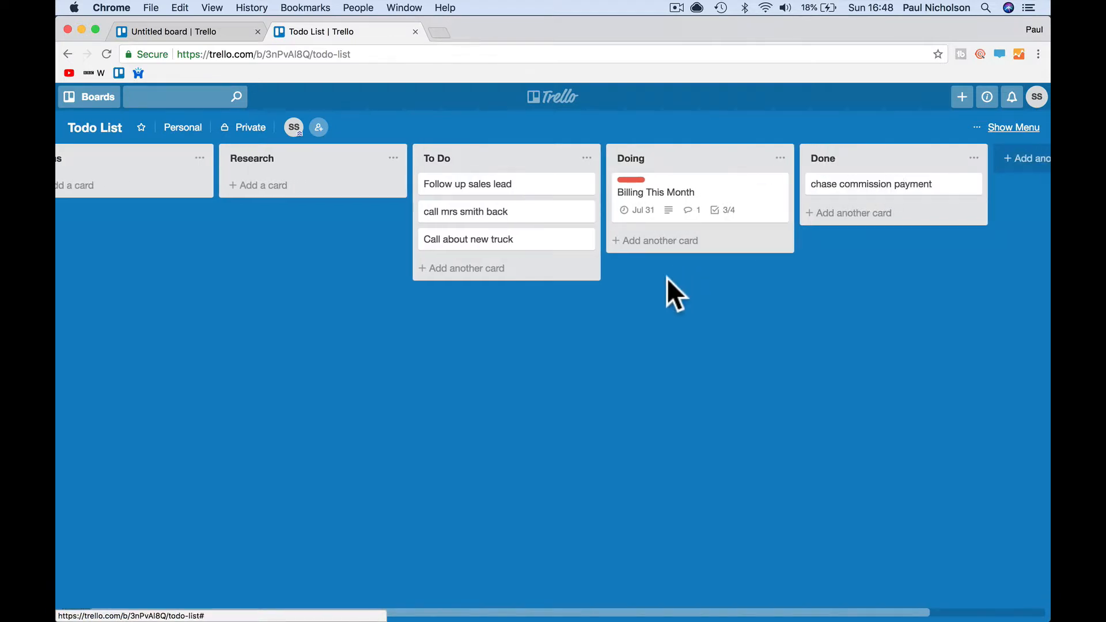
pyautogui.moveTo(519, 242); pyautogui.dragTo(876, 248)
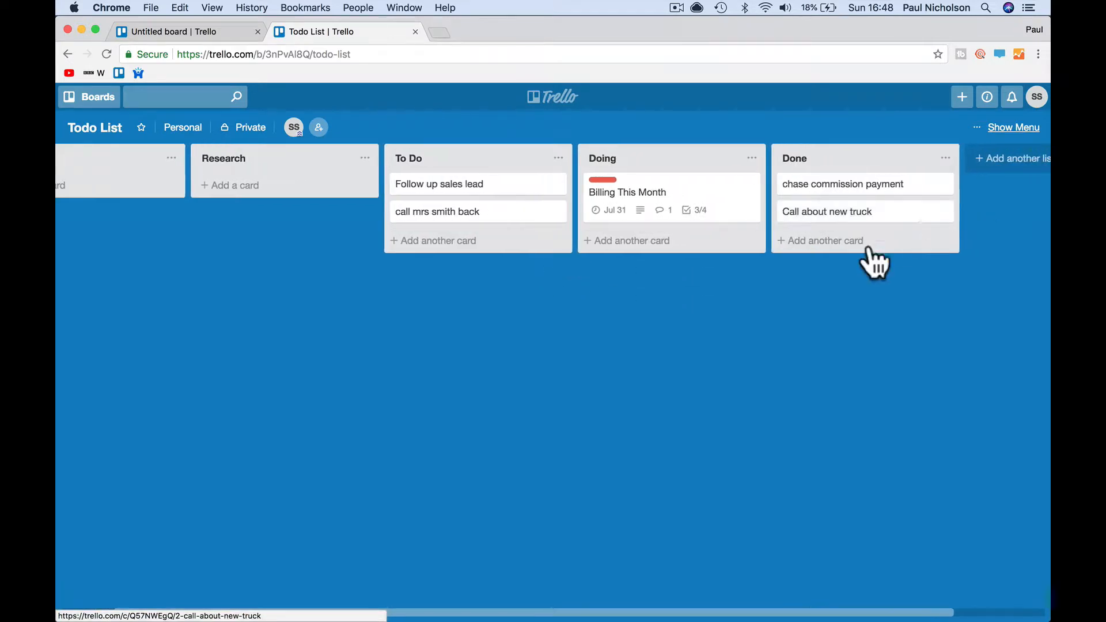
# - Add 'How about a new line of CCTV products' and 'IP camera firm called. Wants to follow up.' cards to Ideas
pyautogui.hscroll(-2, 785, 290)
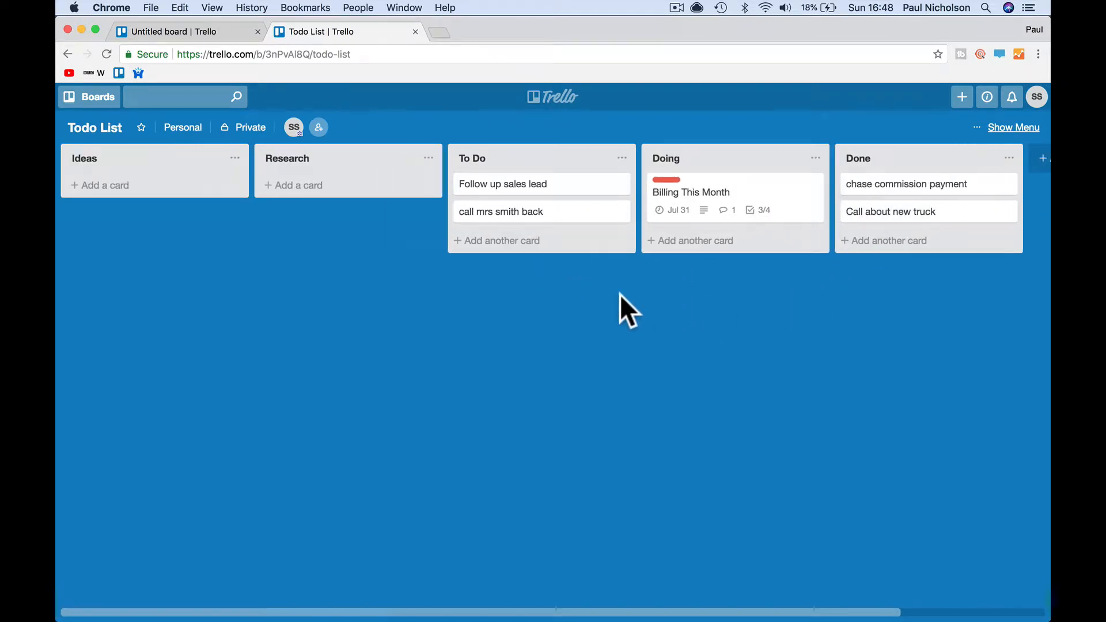
pyautogui.click(149, 186)
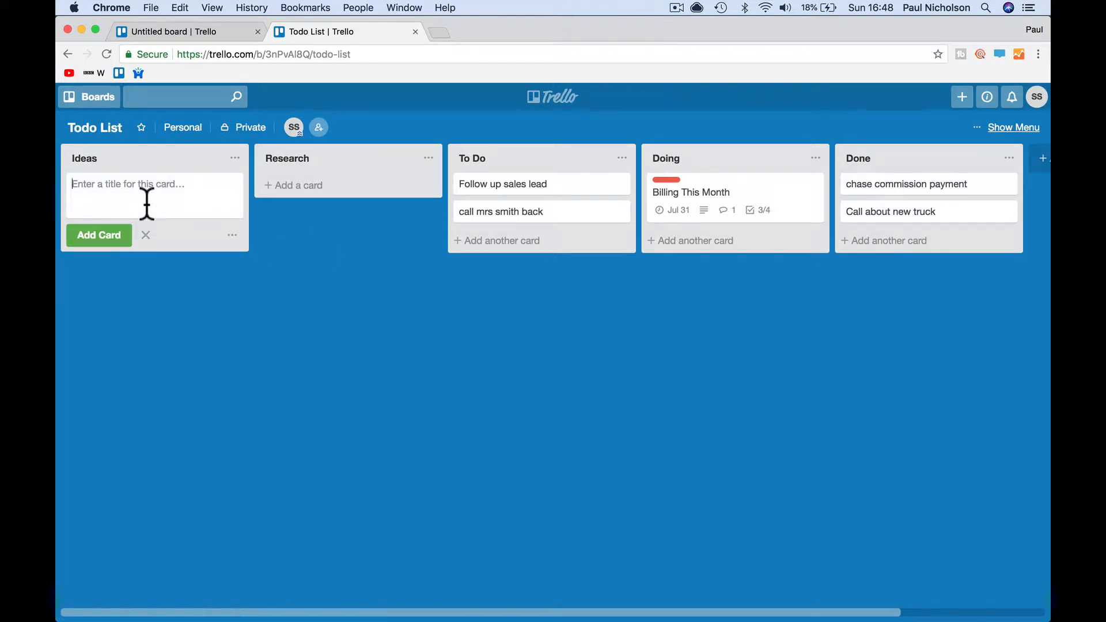
pyautogui.write('How about a new line of ')
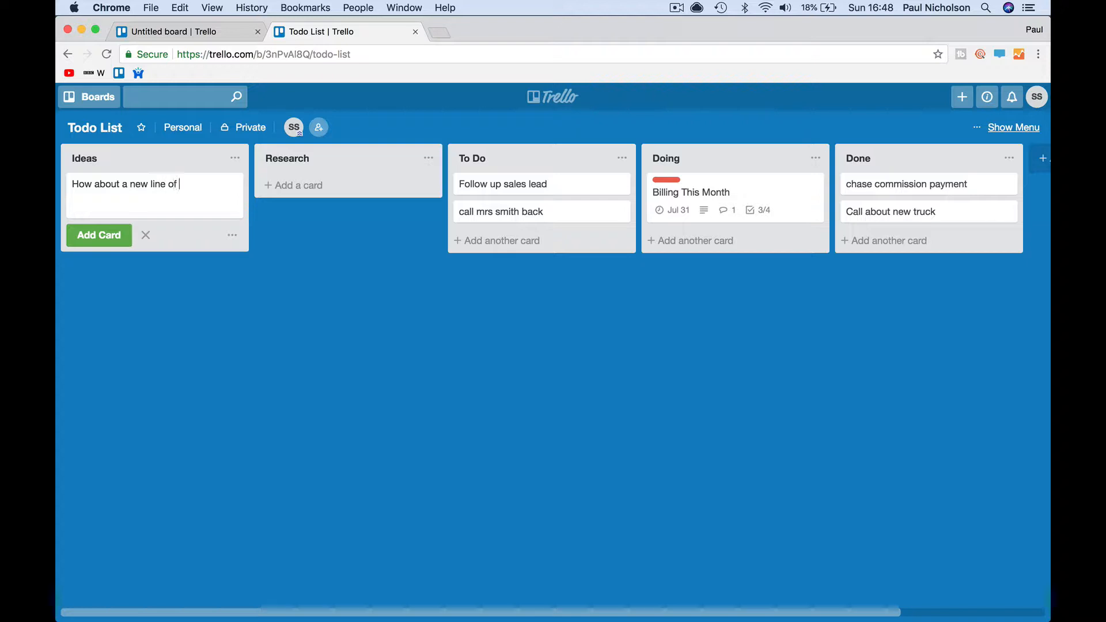
pyautogui.write('CCTV pro')
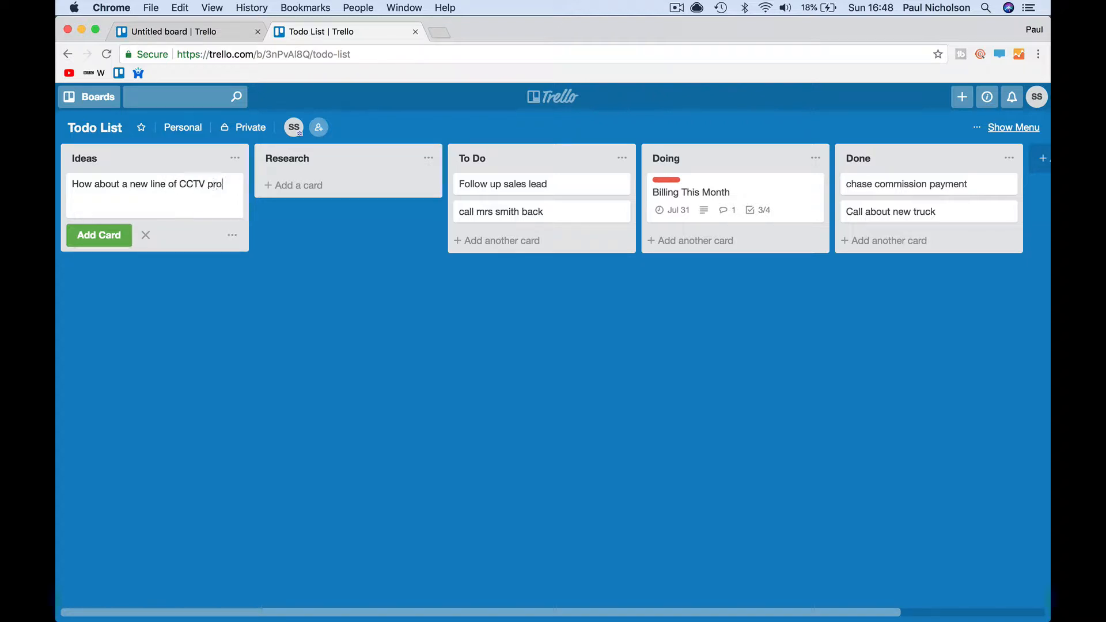
pyautogui.write('ducts')
pyautogui.press('Return')
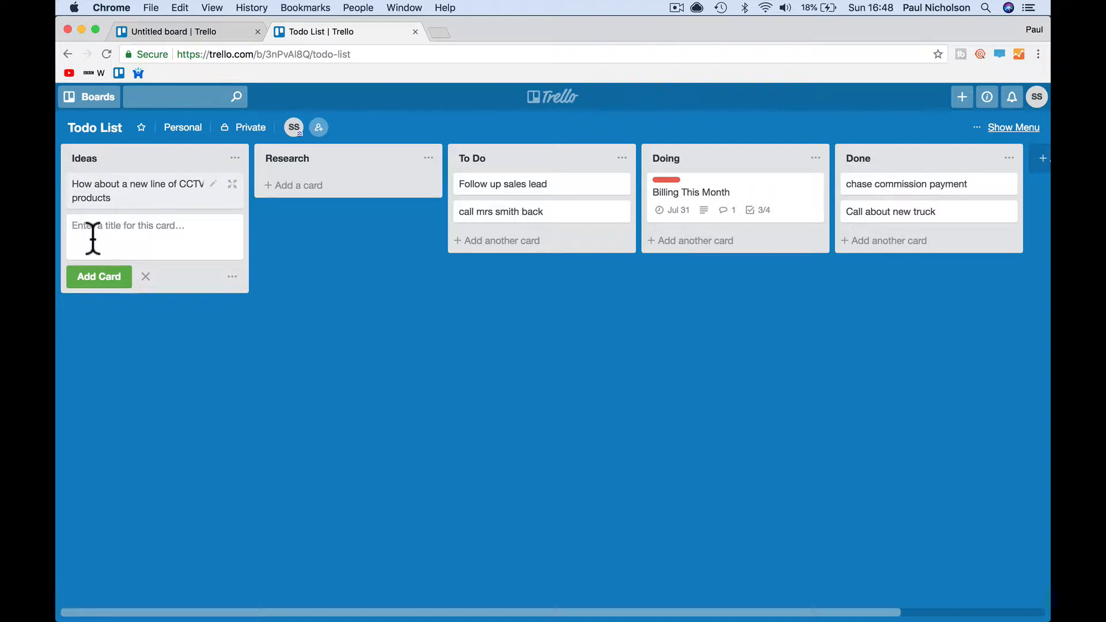
pyautogui.write('IP ')
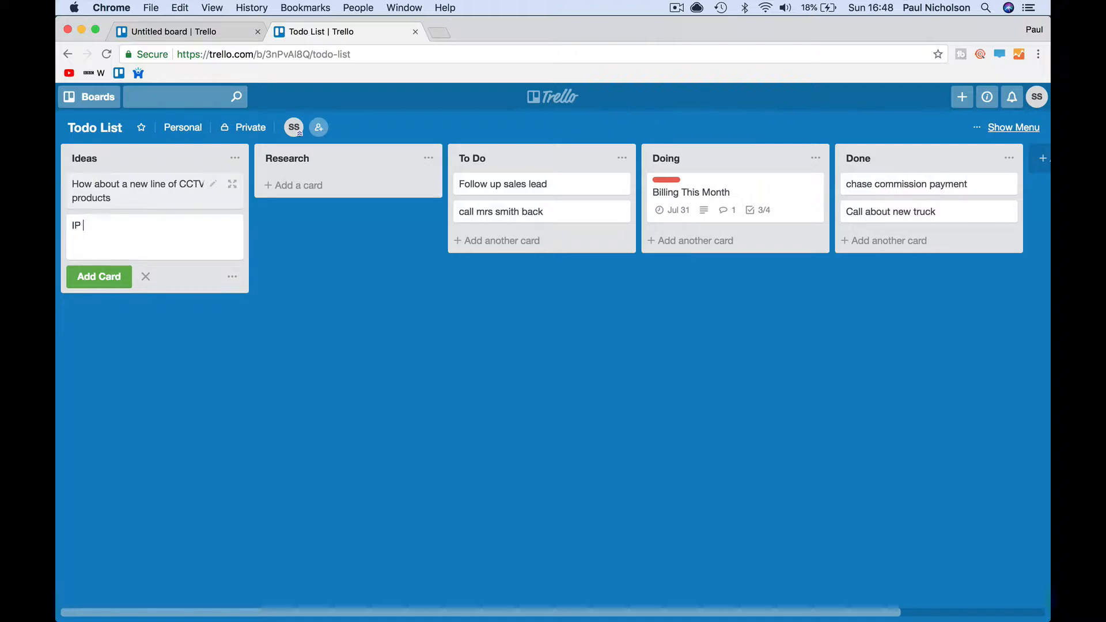
pyautogui.write('camera ')
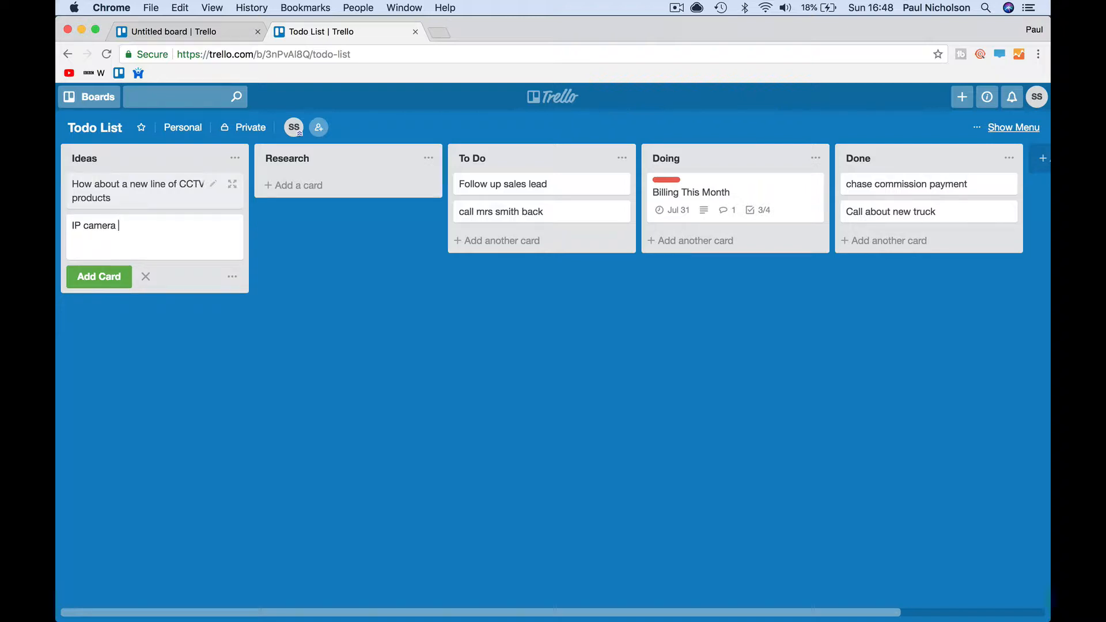
pyautogui.write('firm called. Wants to follow up')
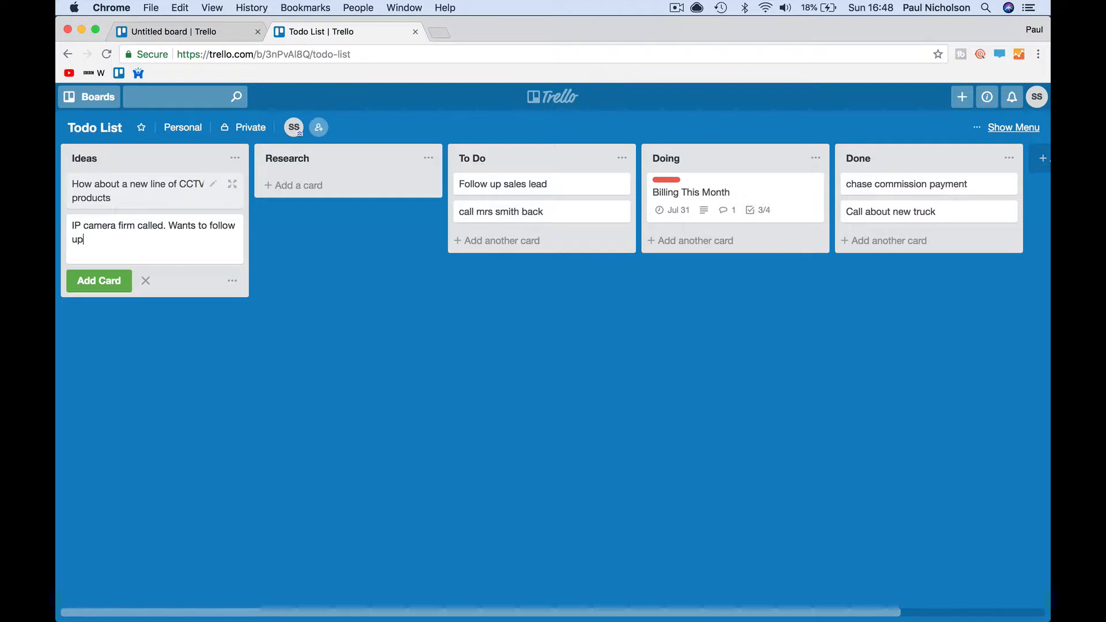
pyautogui.write('.')
pyautogui.press('Return')
# - Write a description of the call on the IP camera firm card, correct the misspelling to 'Follow', and save
pyautogui.click(112, 245)
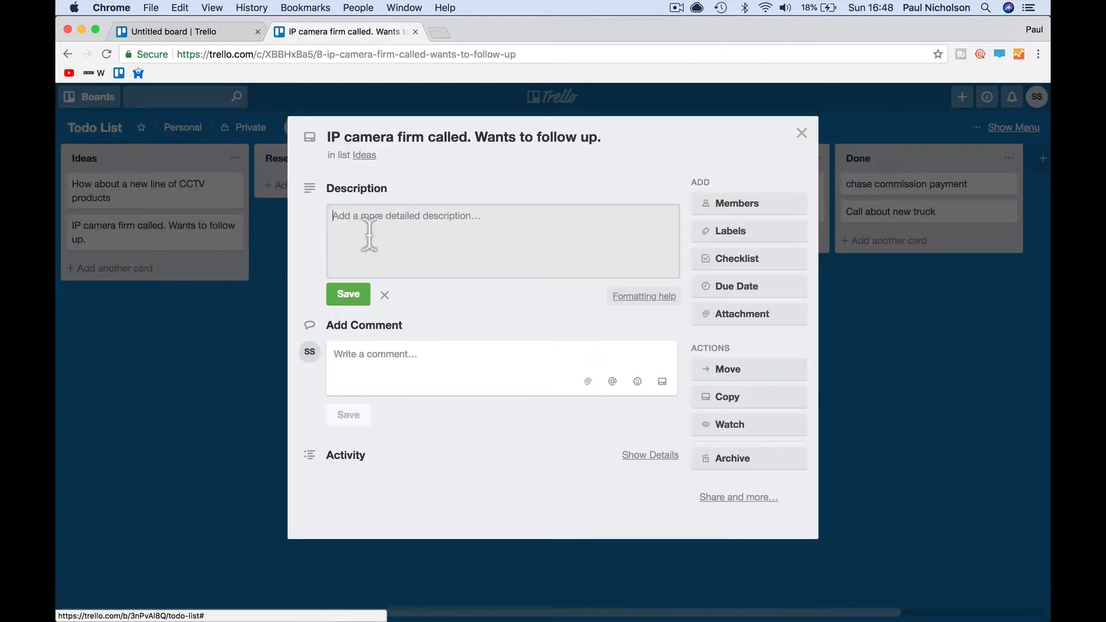
pyautogui.write('D')
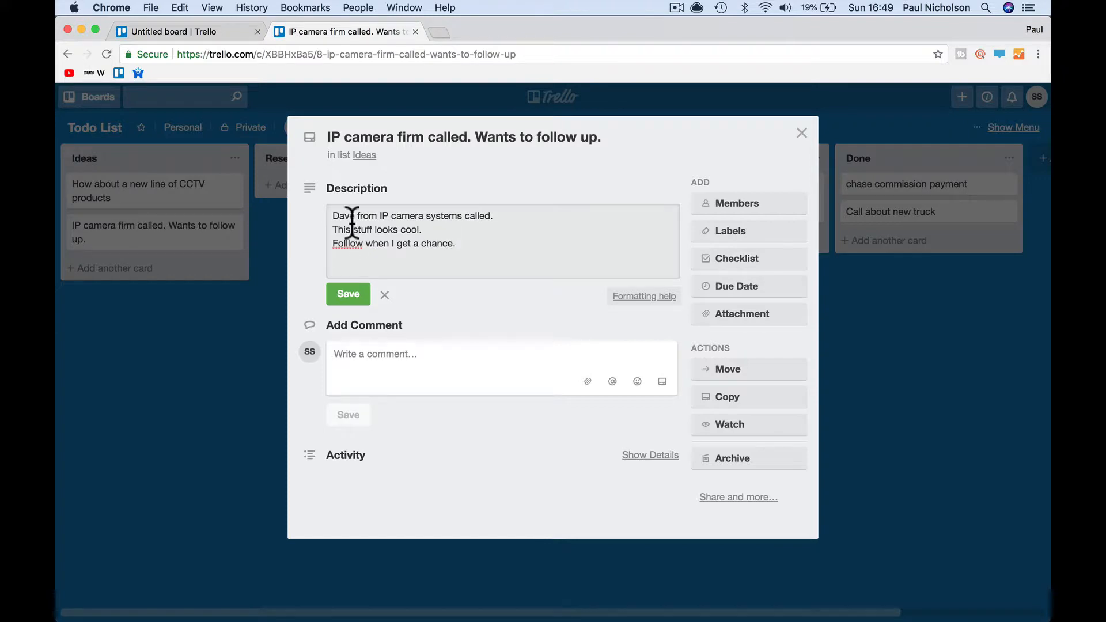
pyautogui.rightClick(341, 245)
pyautogui.click(358, 247)
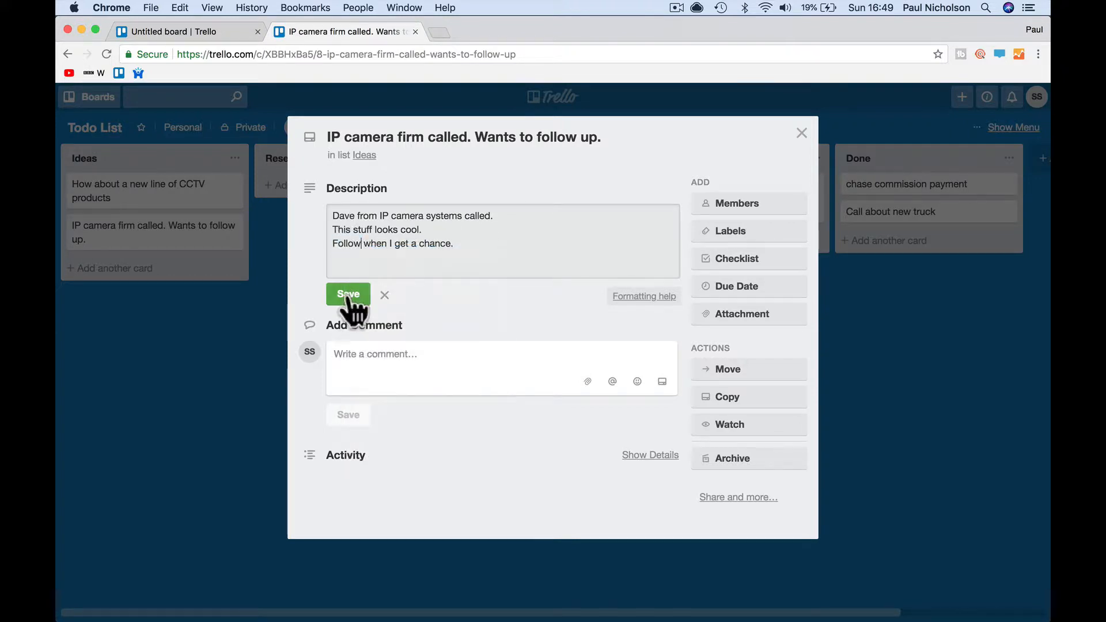
pyautogui.click(349, 295)
pyautogui.click(801, 134)
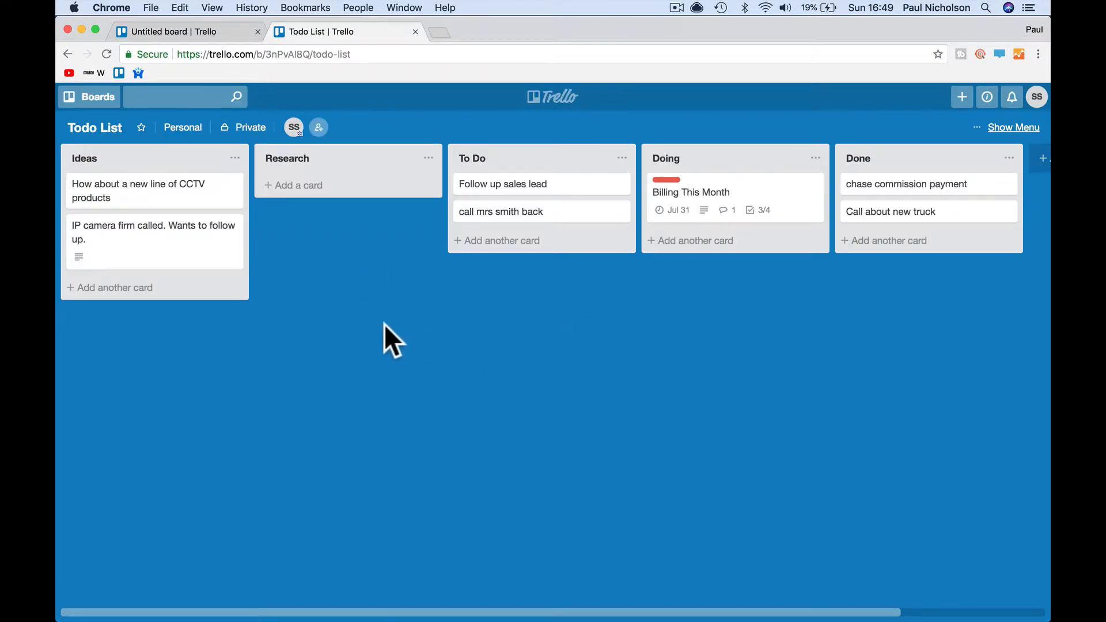
# - Switch to the other Chrome window and show the personal Boards page with Todo List, Untitled board, Welcome Board
pyautogui.hscroll(3, 548, 354)
pyautogui.hscroll(2, 548, 353)
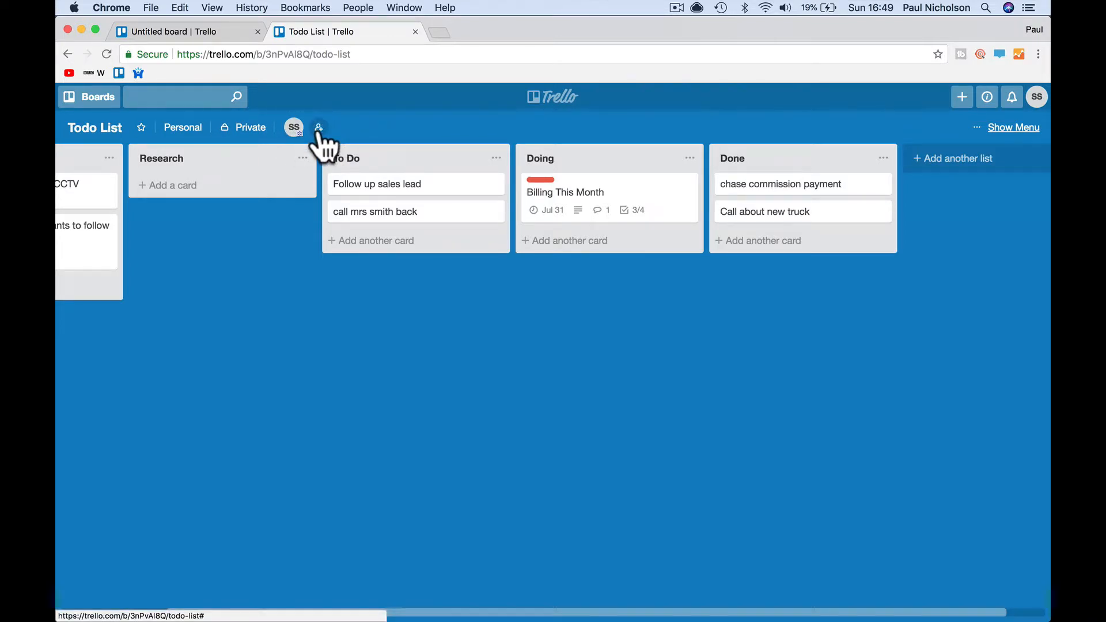
pyautogui.hscroll(-5, 296, 254)
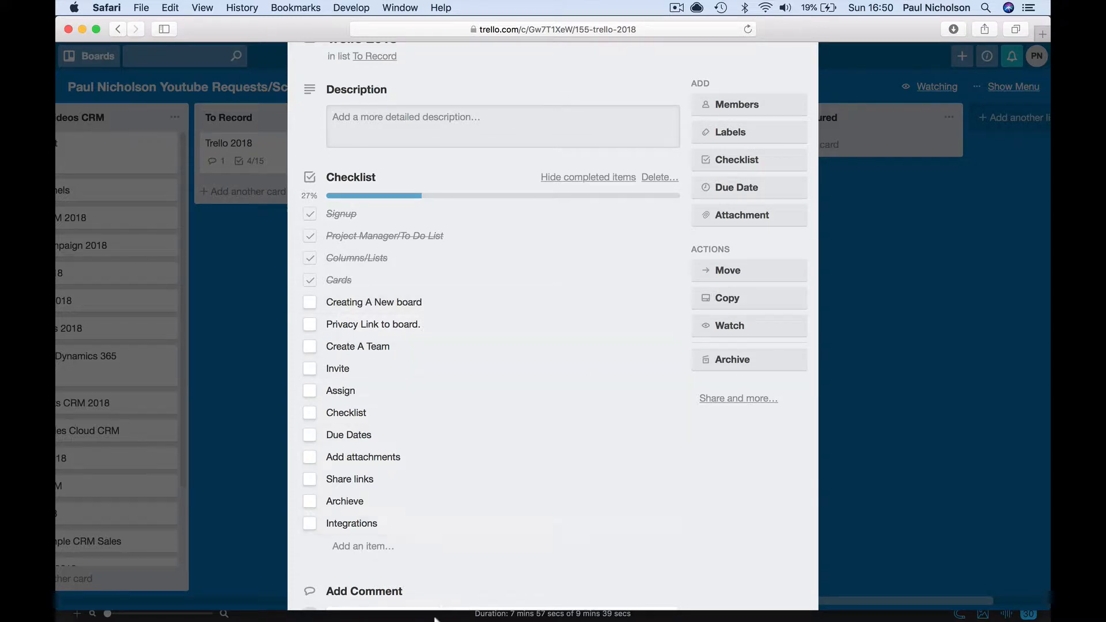
pyautogui.click(396, 599)
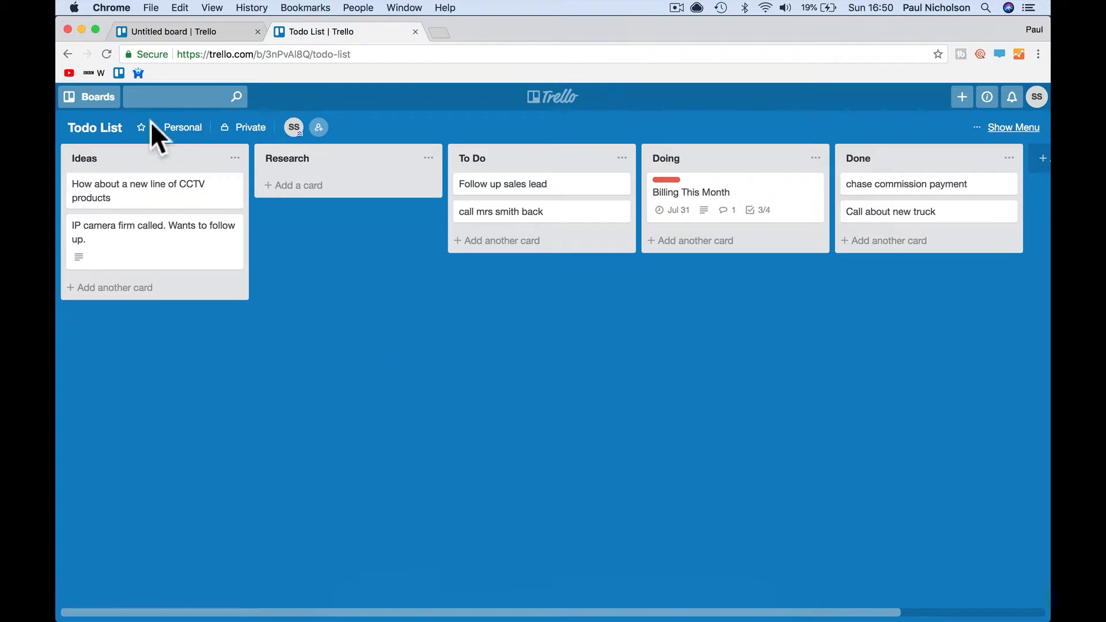
pyautogui.click(559, 96)
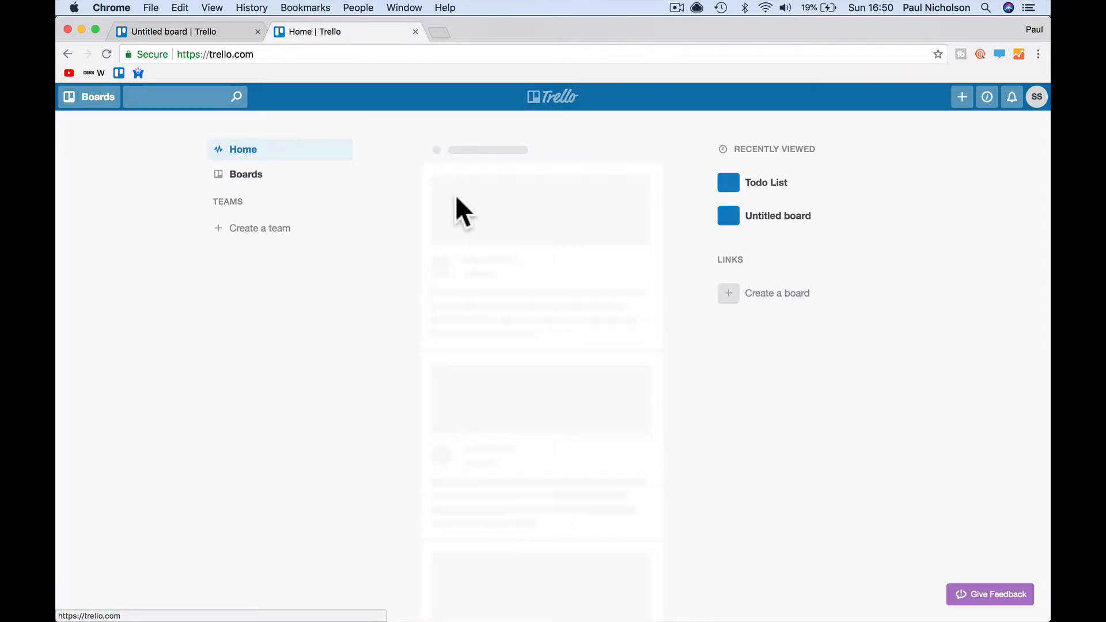
pyautogui.click(268, 176)
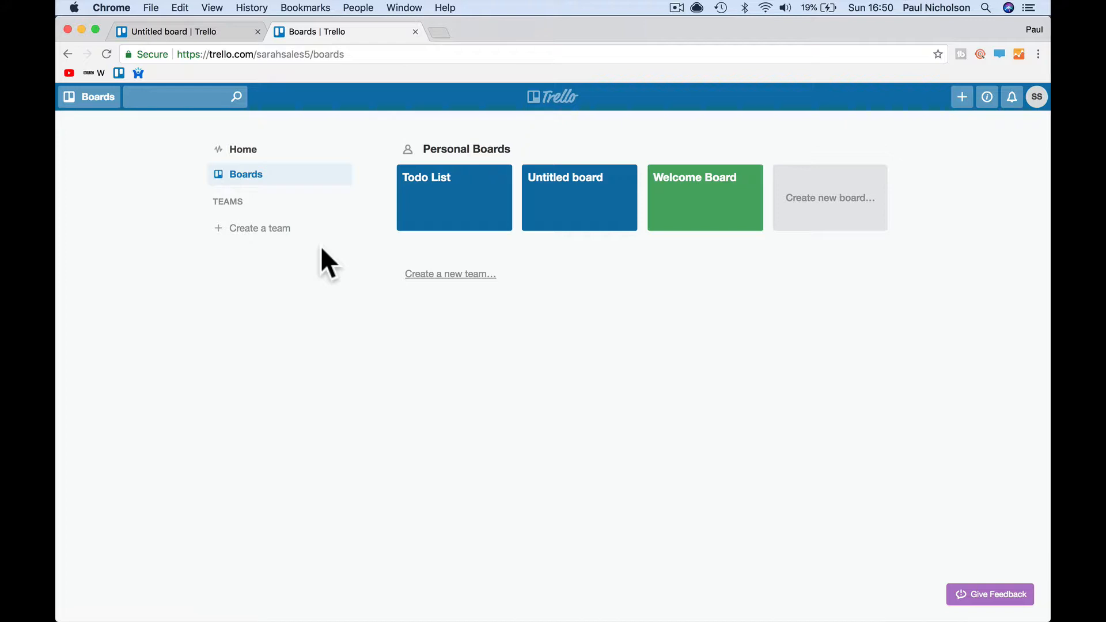
# - Create the team 'Happy-Me Security Install Team' with the description 'Installation Team'
pyautogui.click(459, 275)
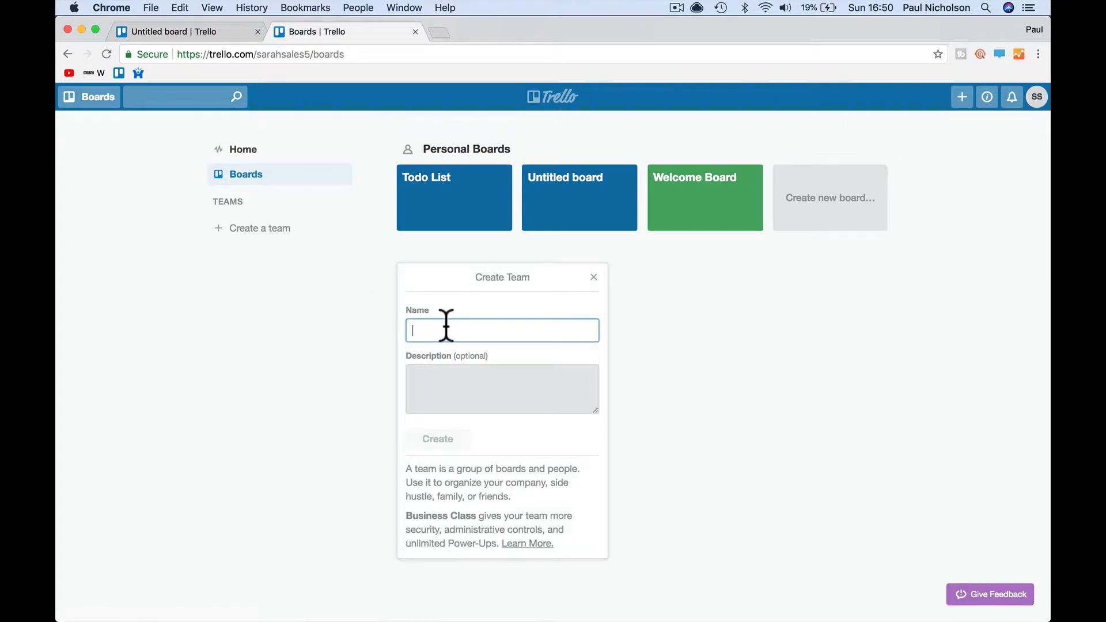
pyautogui.write('Happ')
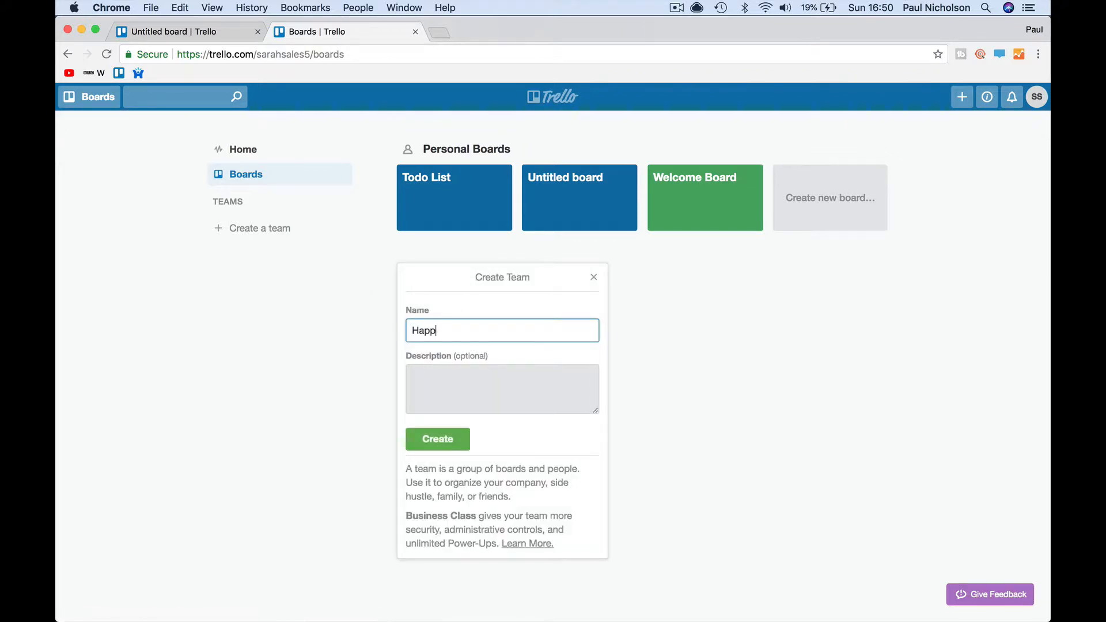
pyautogui.press('BackSpace')
pyautogui.press('BackSpace')
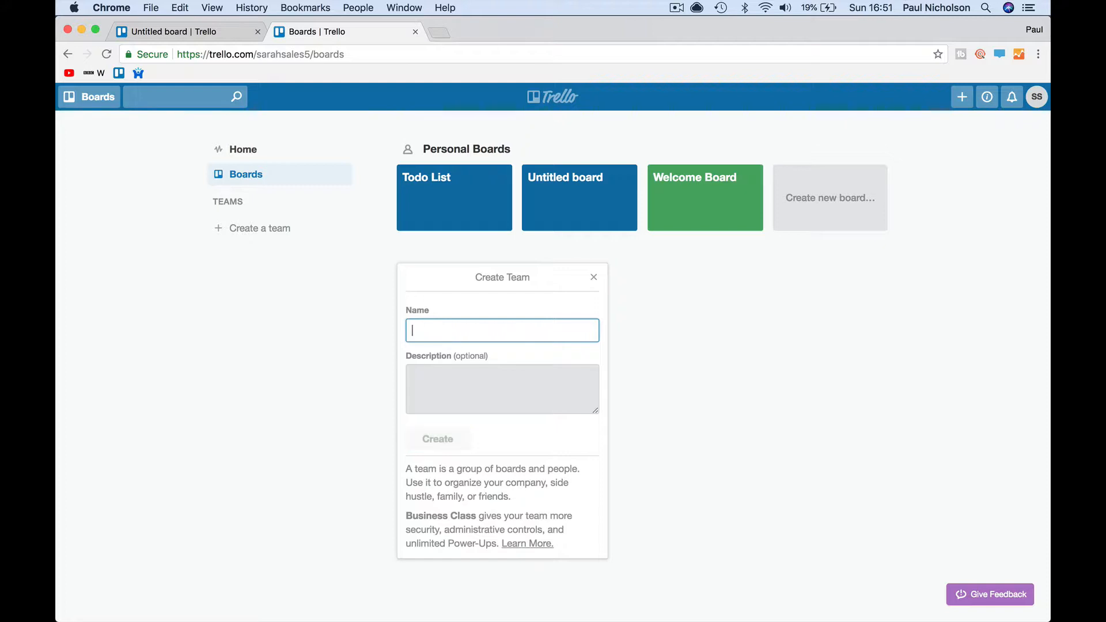
pyautogui.write('Happy-Me ')
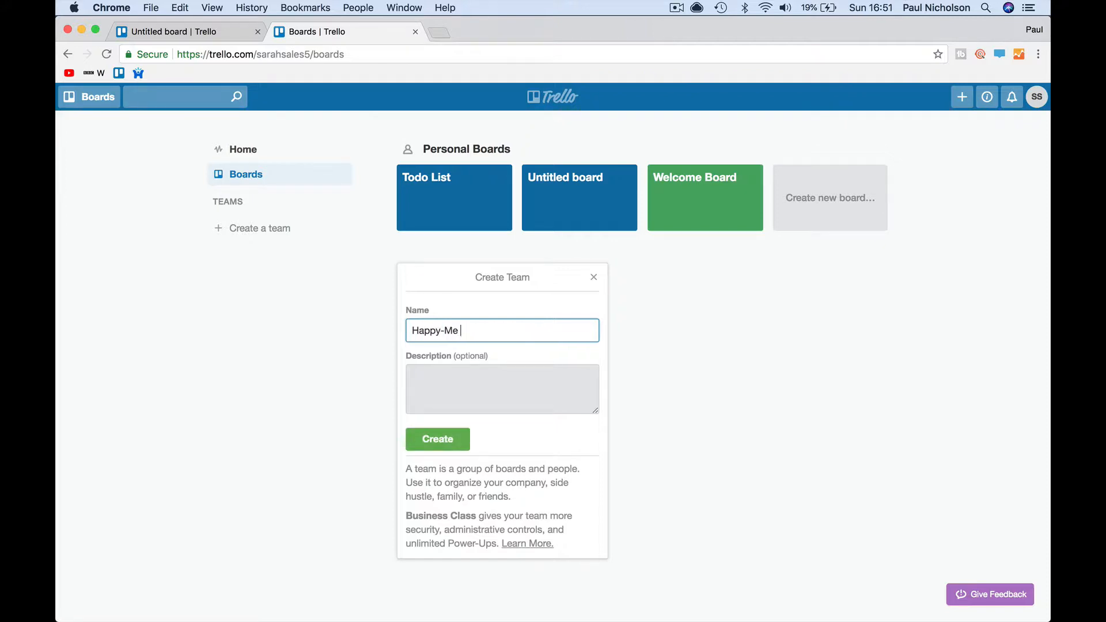
pyautogui.write('Securti')
pyautogui.press('BackSpace')
pyautogui.write('ity Install Team')
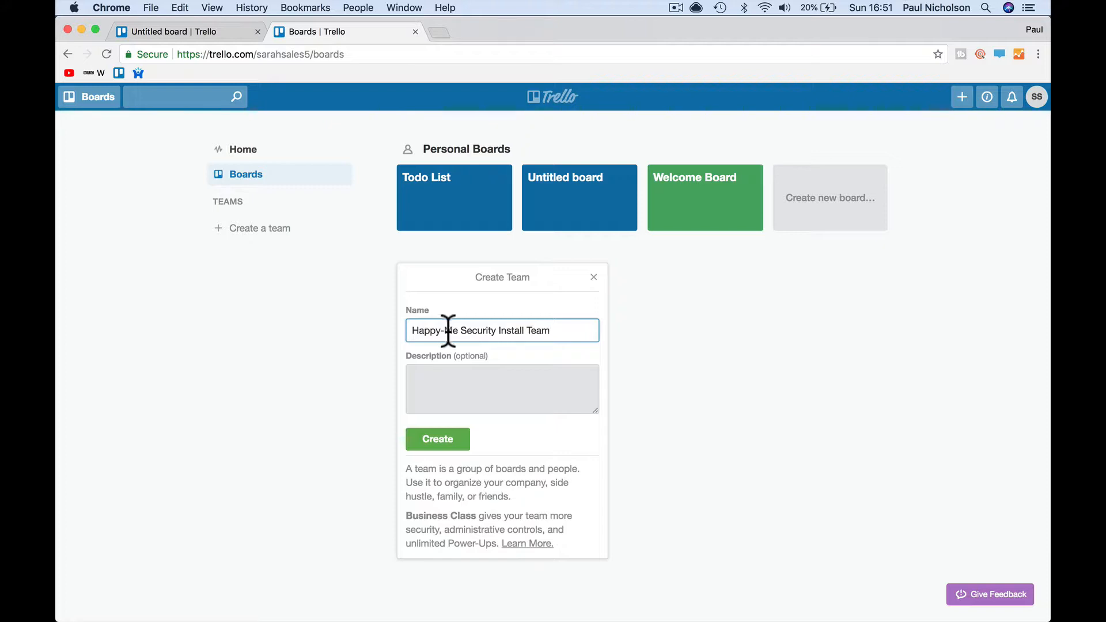
pyautogui.click(456, 389)
pyautogui.write('y')
pyautogui.press('BackSpace')
pyautogui.write('Installation ')
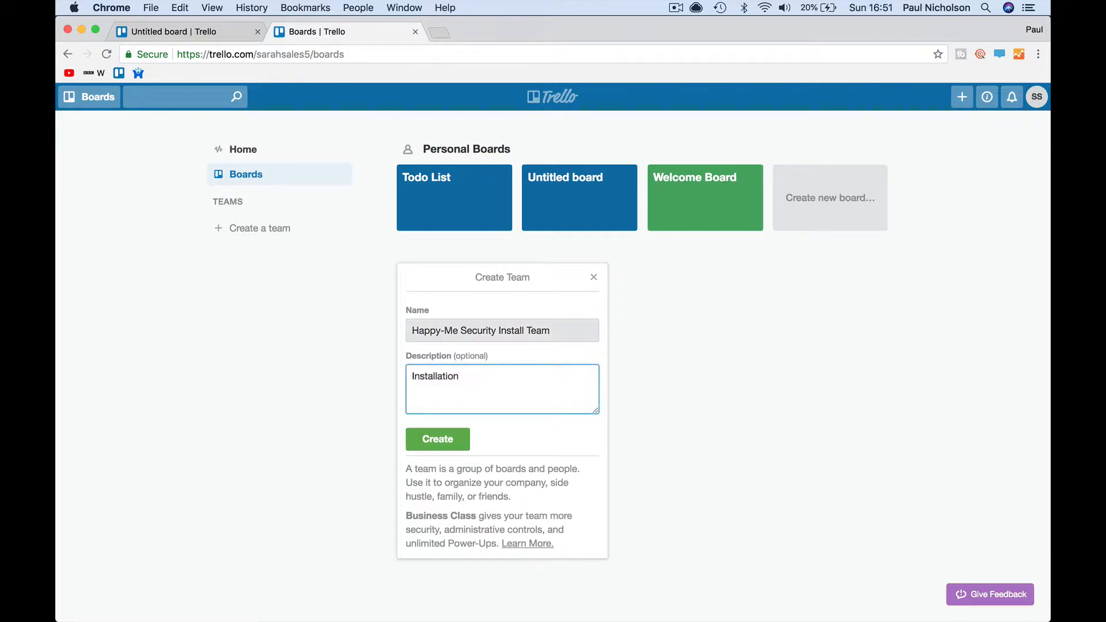
pyautogui.write('Team')
pyautogui.click(449, 441)
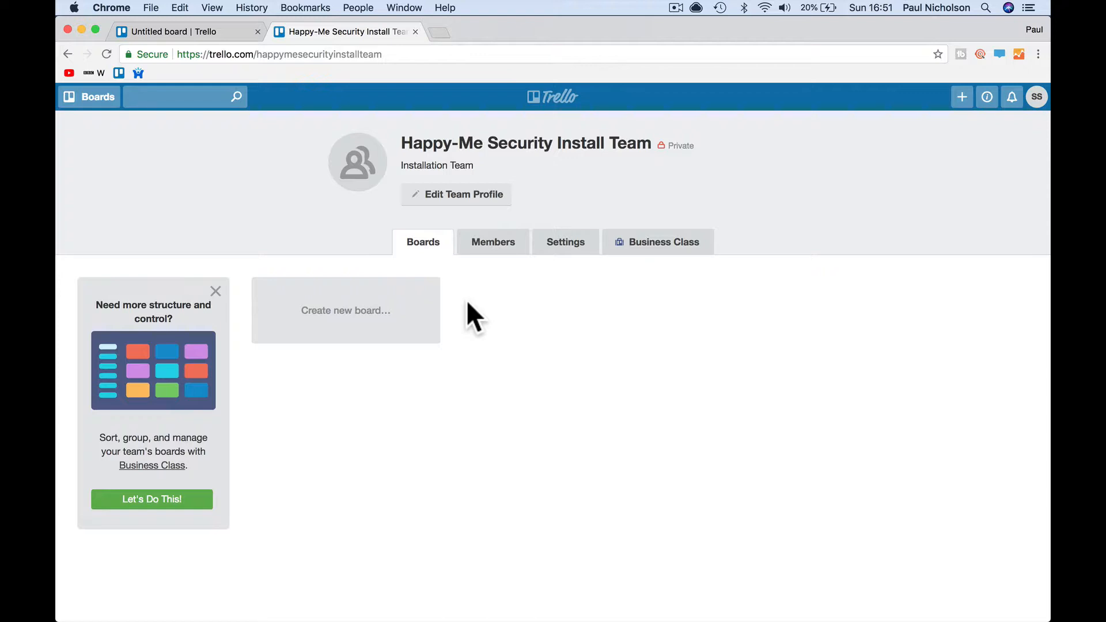
# - Create a team board named 'Installs On The Books' with a blue background
pyautogui.click(380, 300)
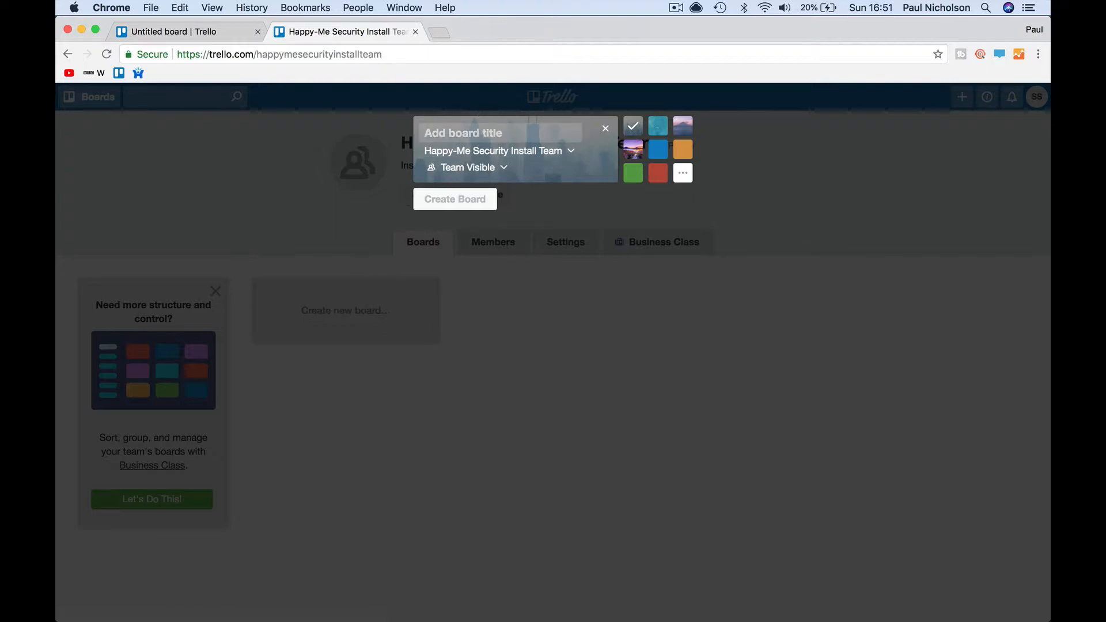
pyautogui.write('Installs ')
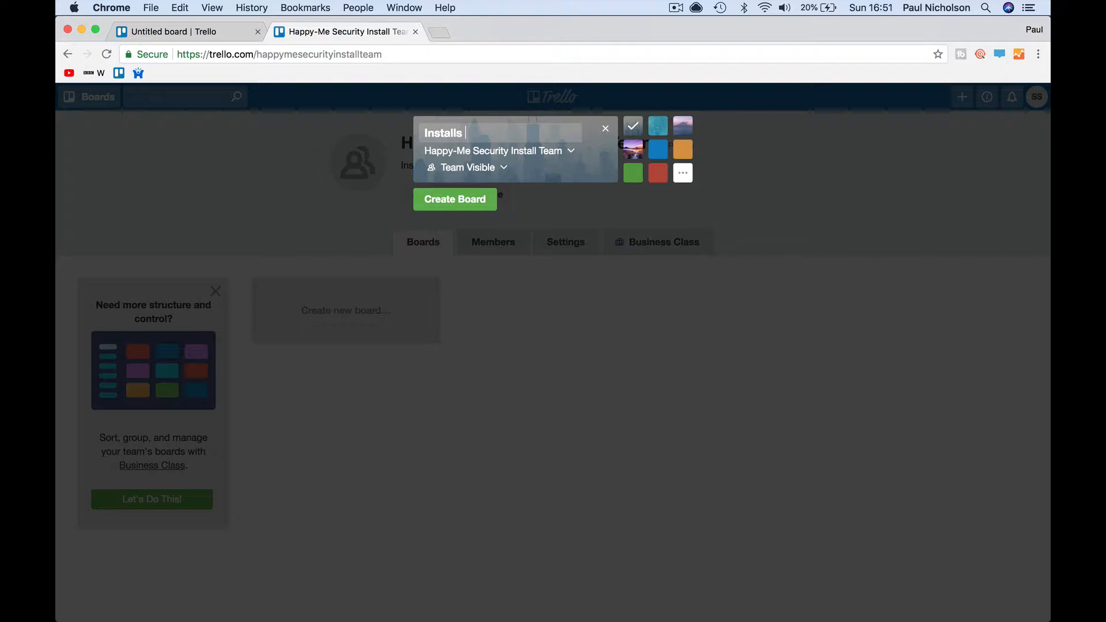
pyautogui.write('On The Books')
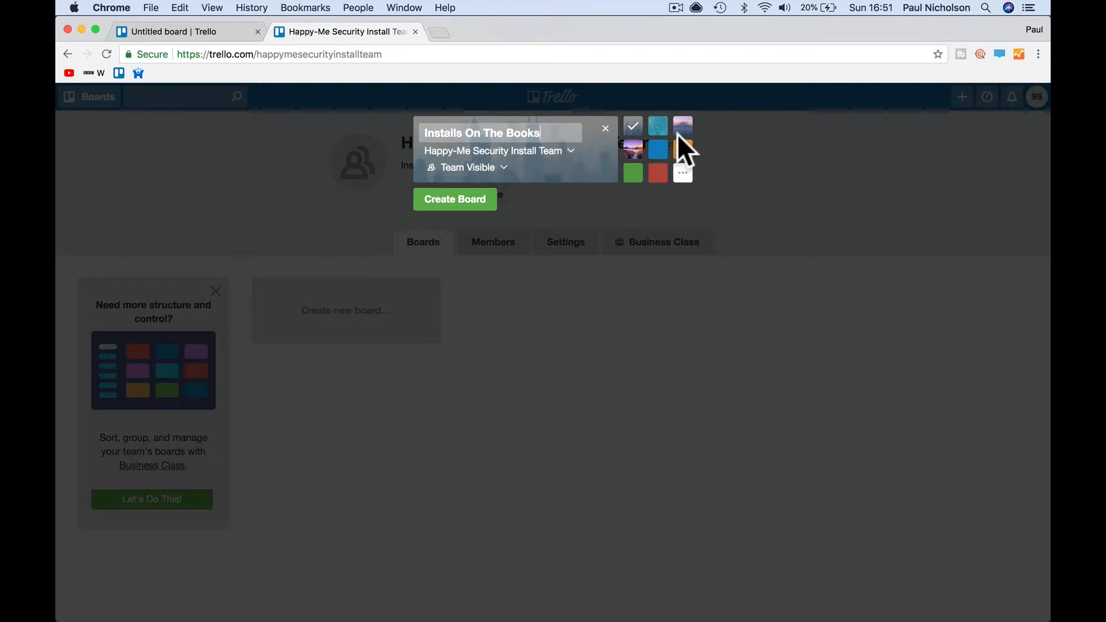
pyautogui.click(684, 173)
pyautogui.click(683, 193)
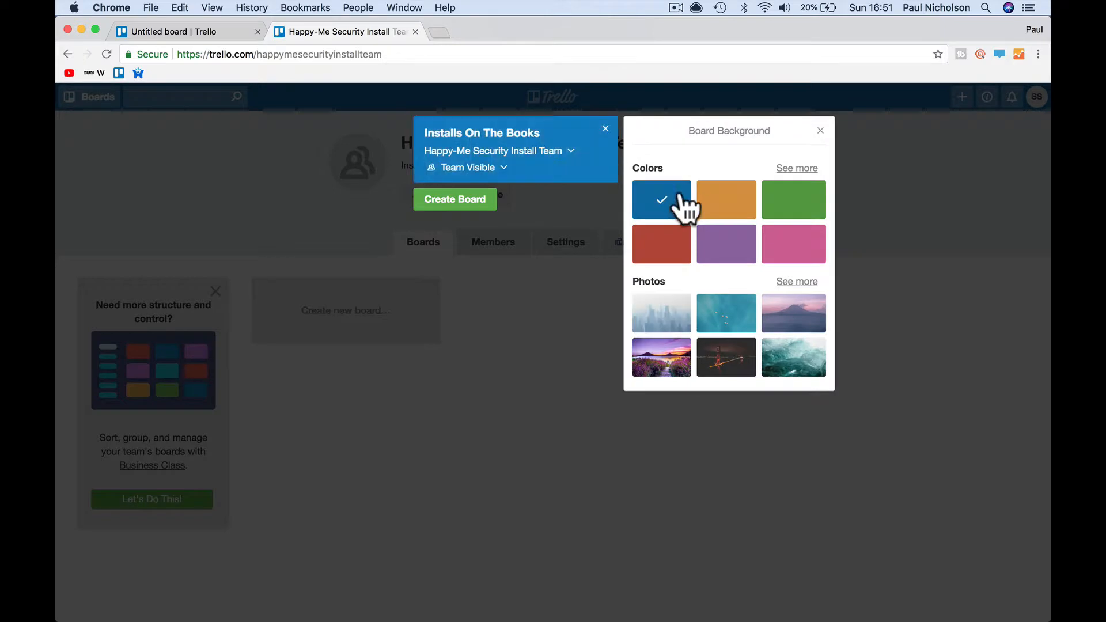
pyautogui.click(475, 207)
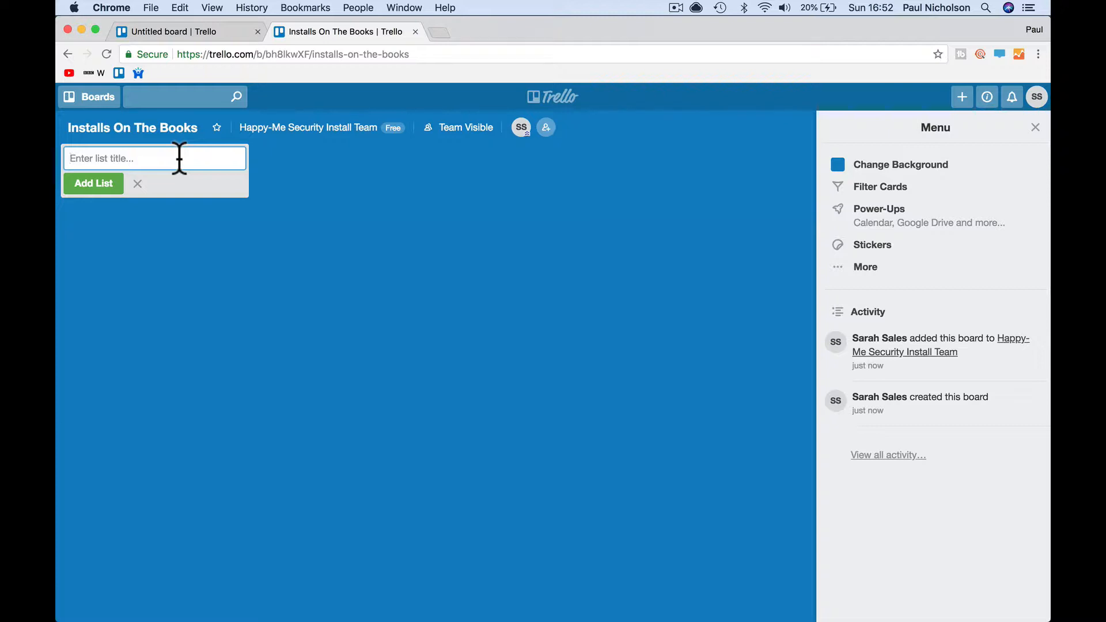
# - Add the New Jobs, Deposit Paid, Equipment To Order and Equip Arrived lists
pyautogui.write('New Jobs')
pyautogui.press('Return')
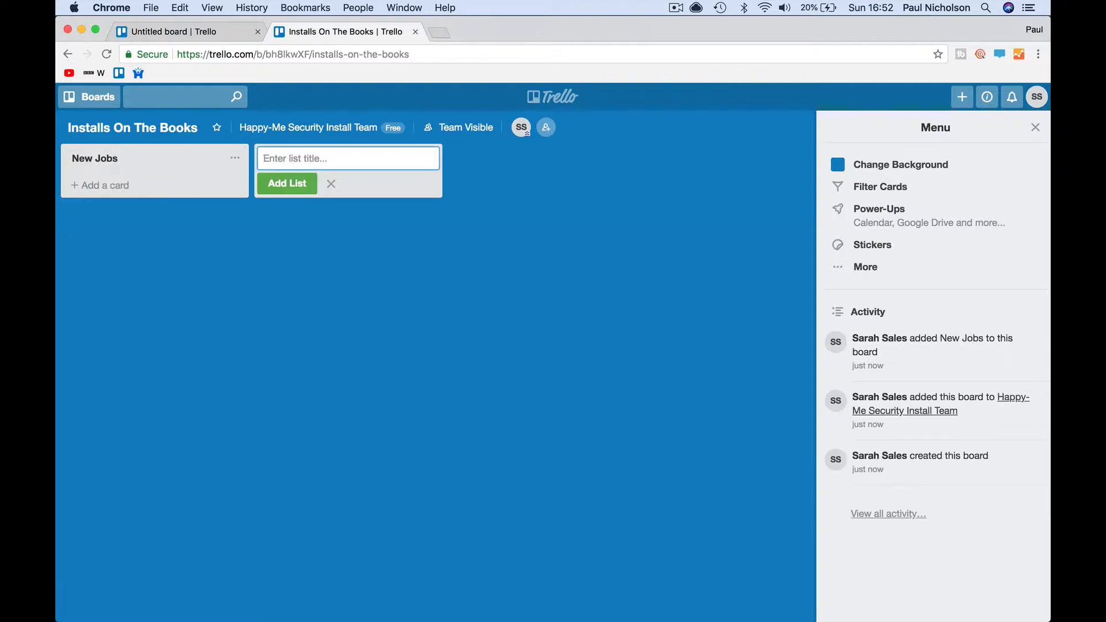
pyautogui.write('Deposit')
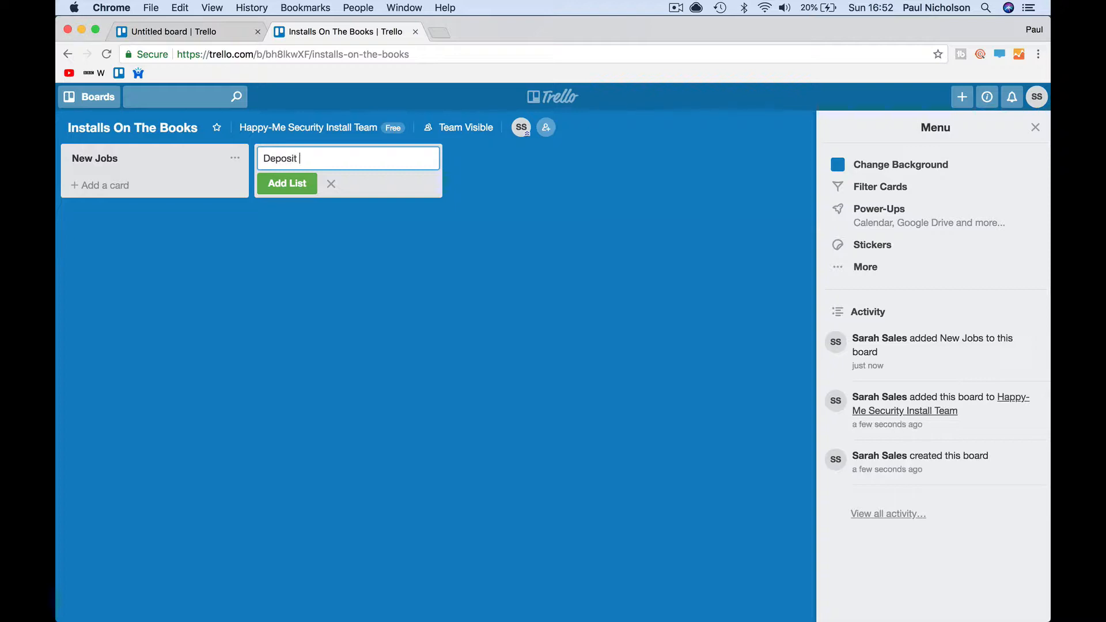
pyautogui.write(' Paid')
pyautogui.press('Return')
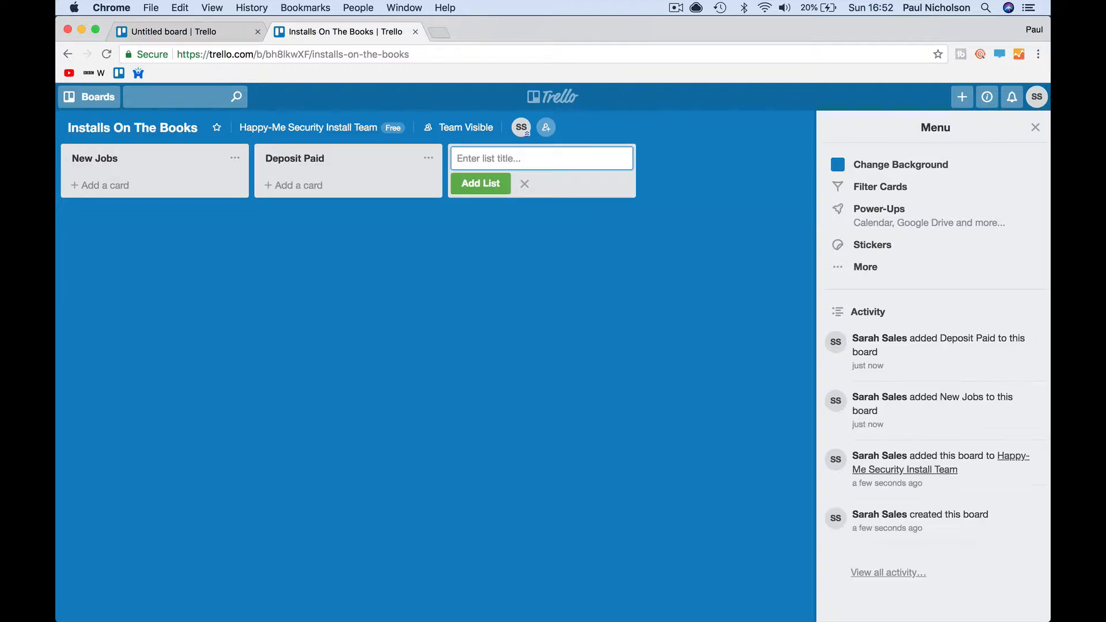
pyautogui.write('Eq')
pyautogui.write('uipment')
pyautogui.write(' Or')
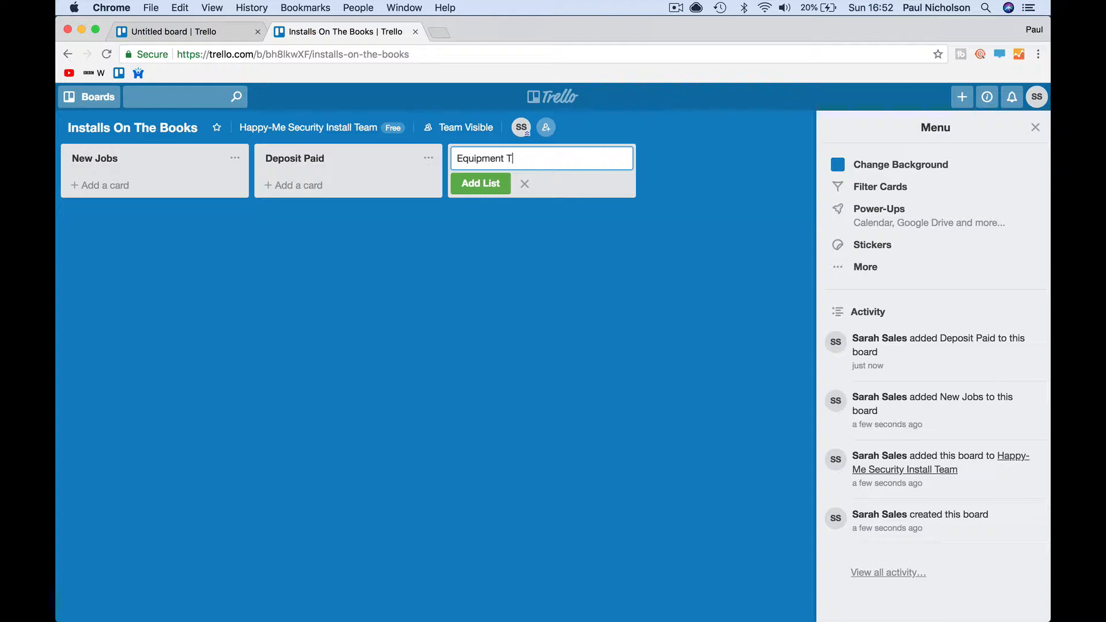
pyautogui.write('o Order')
pyautogui.press('Return')
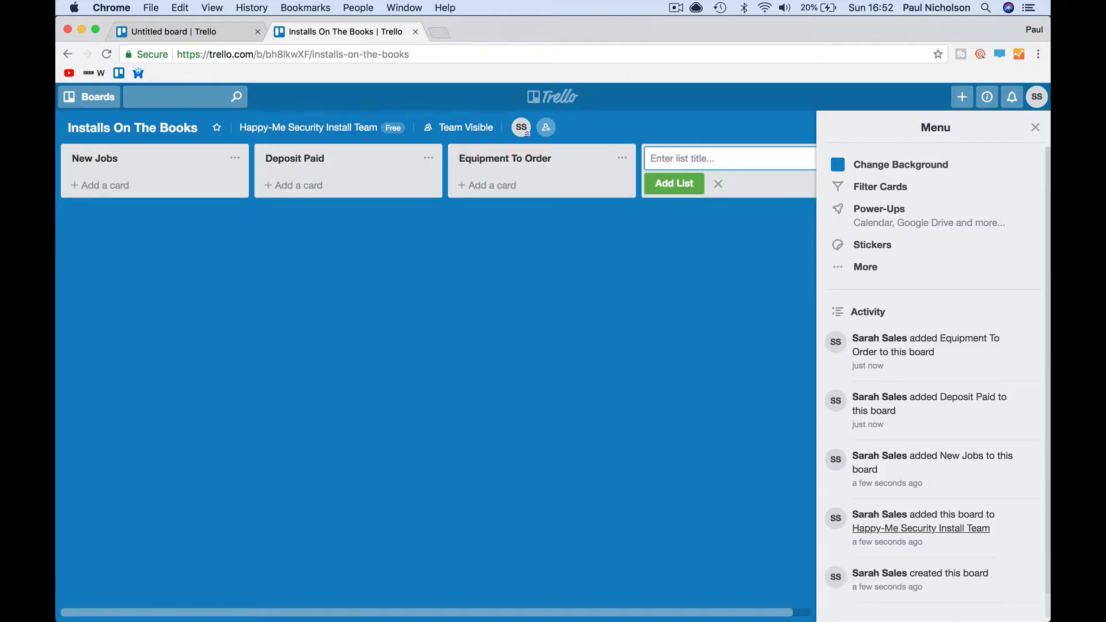
pyautogui.write('Equip Arrived')
pyautogui.press('Return')
# - Add the Book Jobs In, Work Started, Work On Hold, Sign Off and Invoice lists
pyautogui.write('Boo')
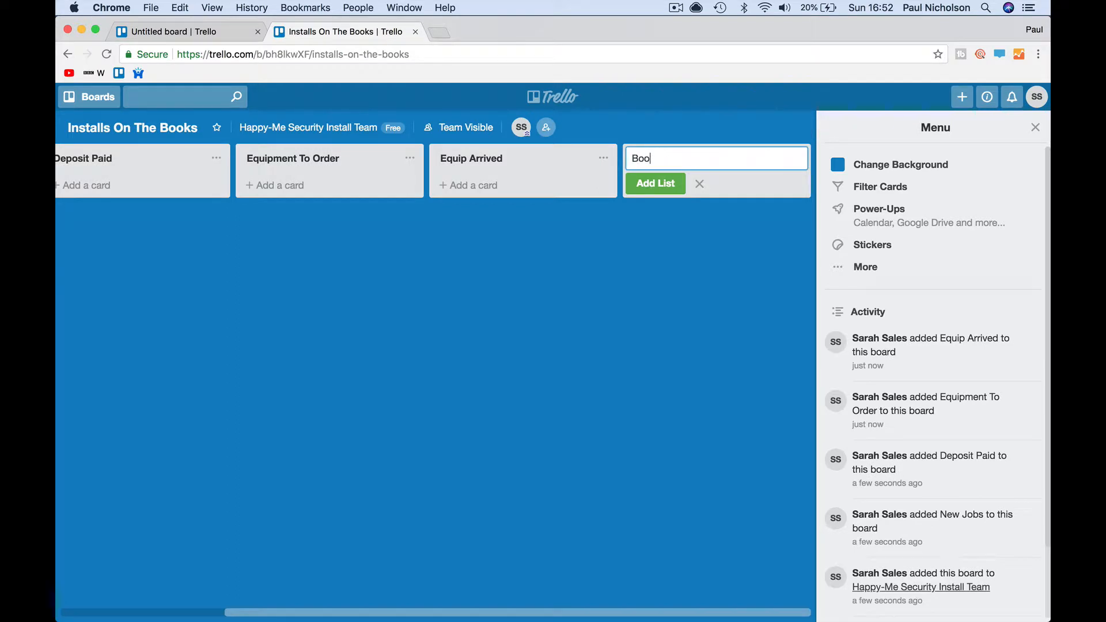
pyautogui.write('k Jobs In')
pyautogui.press('Return')
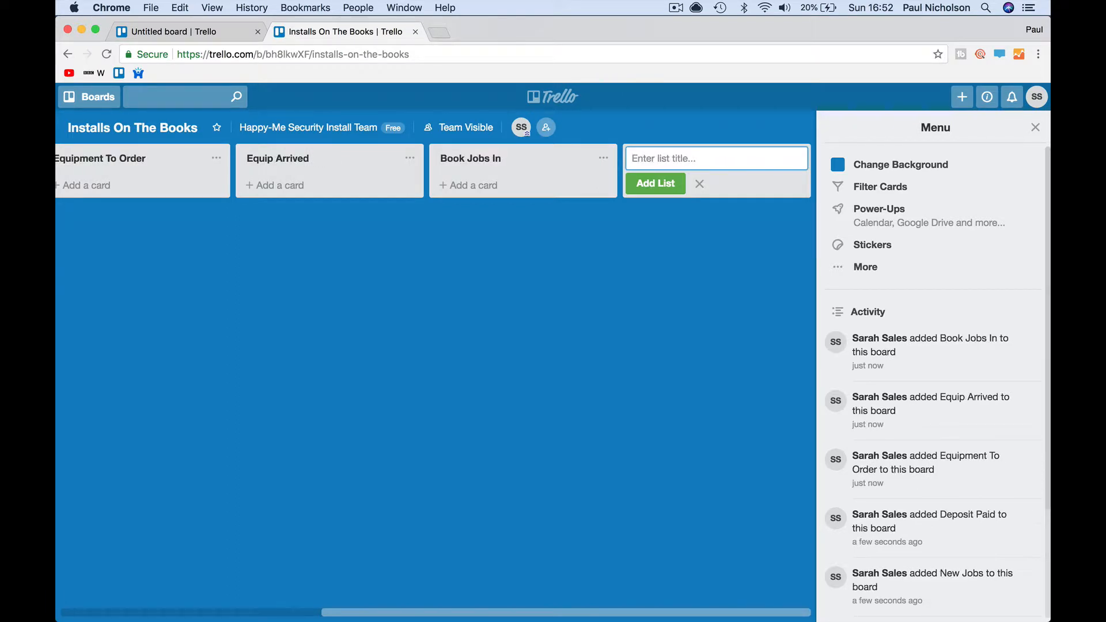
pyautogui.write('Work Started')
pyautogui.press('Return')
pyautogui.write('Wor')
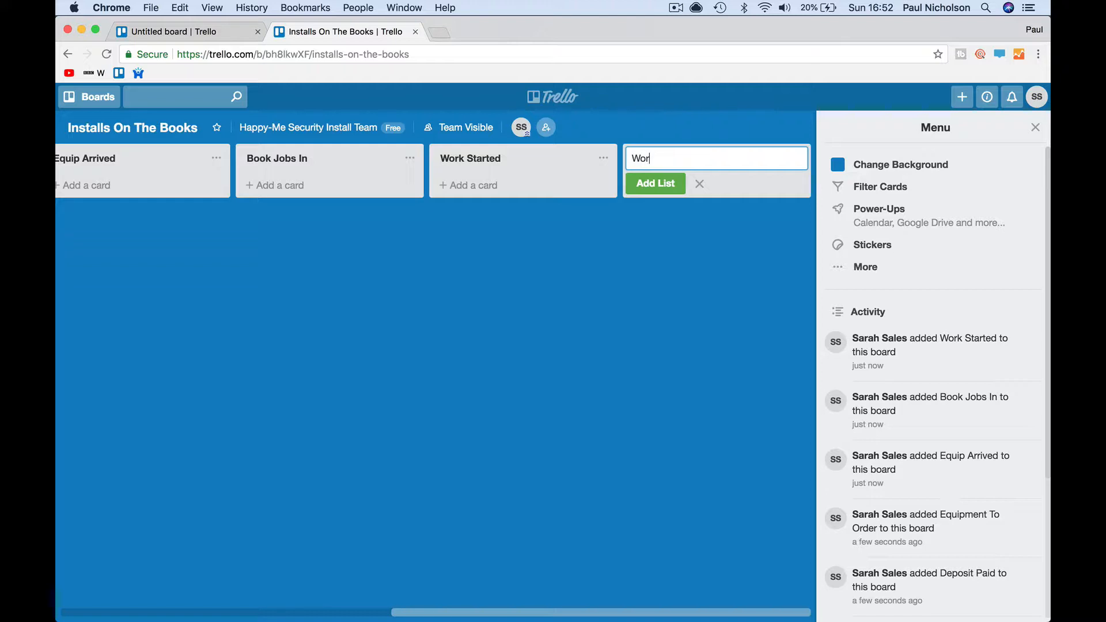
pyautogui.write('k On Hold')
pyautogui.press('Return')
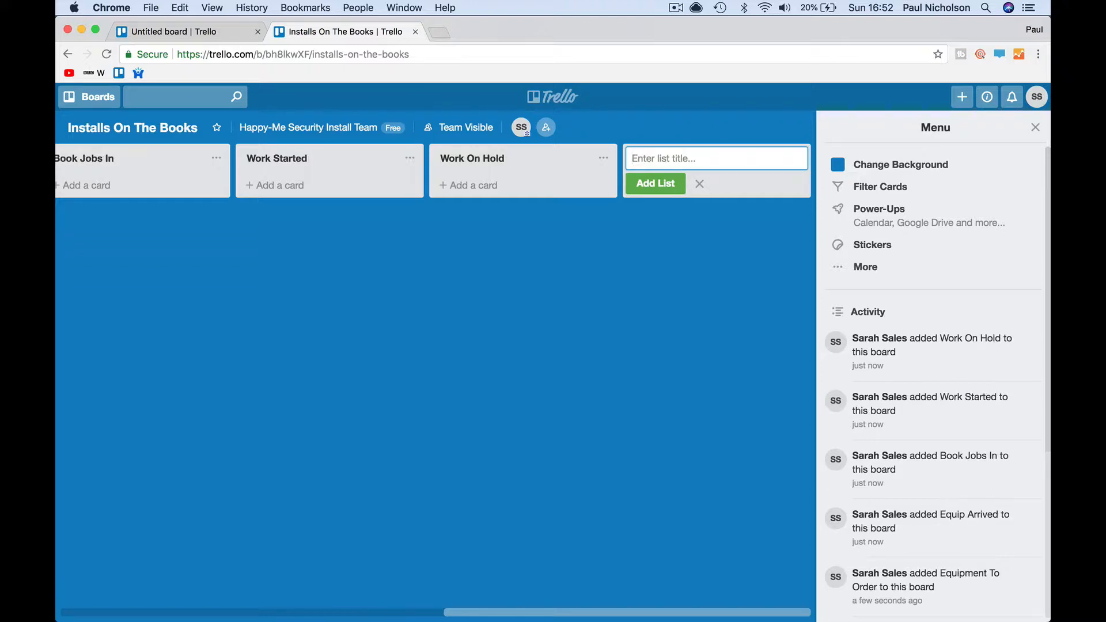
pyautogui.write('Sign Off')
pyautogui.press('Return')
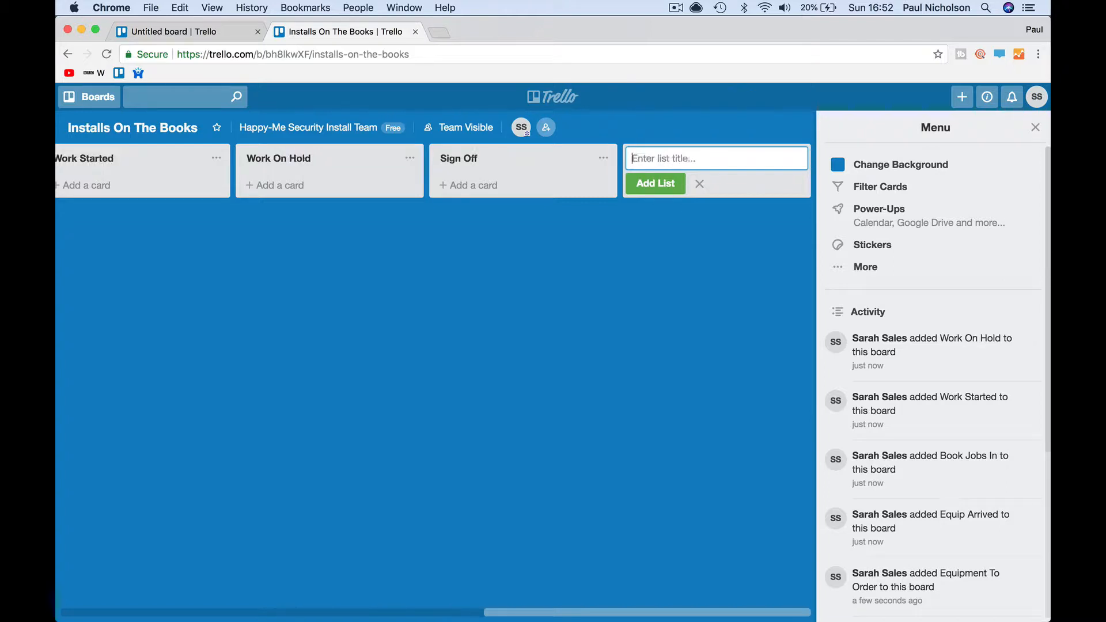
pyautogui.write('Invo')
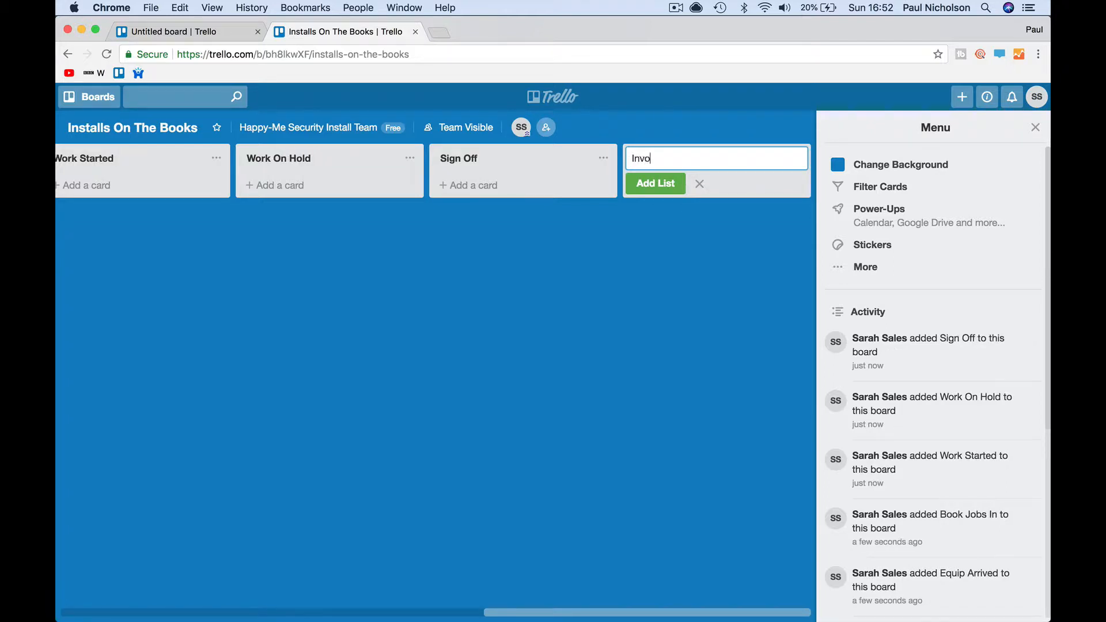
pyautogui.write('ice')
pyautogui.press('Return')
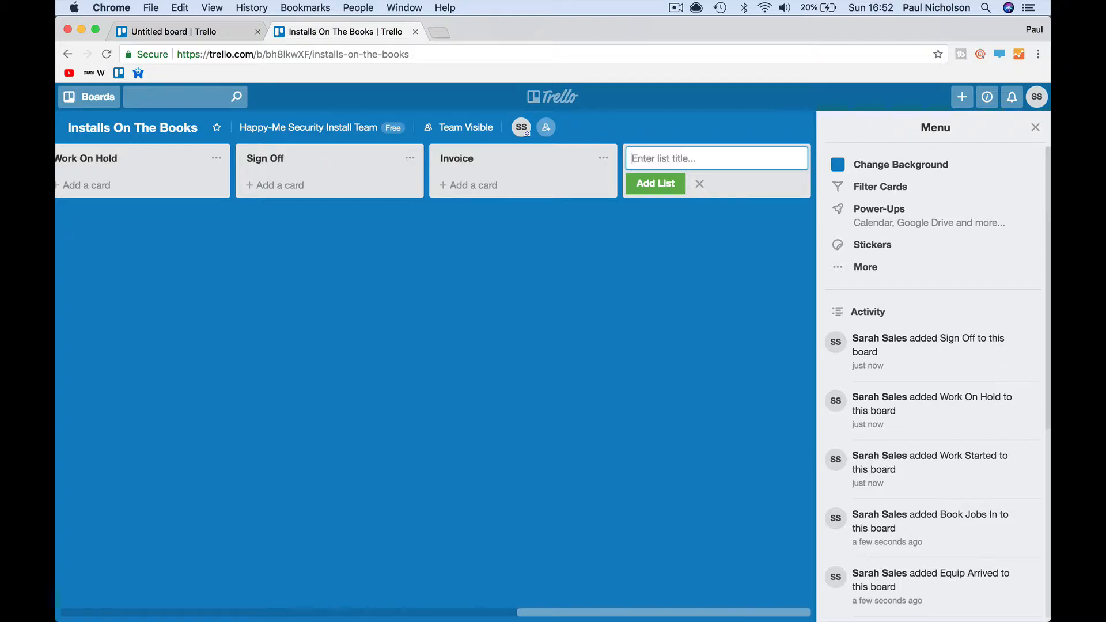
# - Add the final Job Completed list and close the add-list form
pyautogui.write('Job Comple')
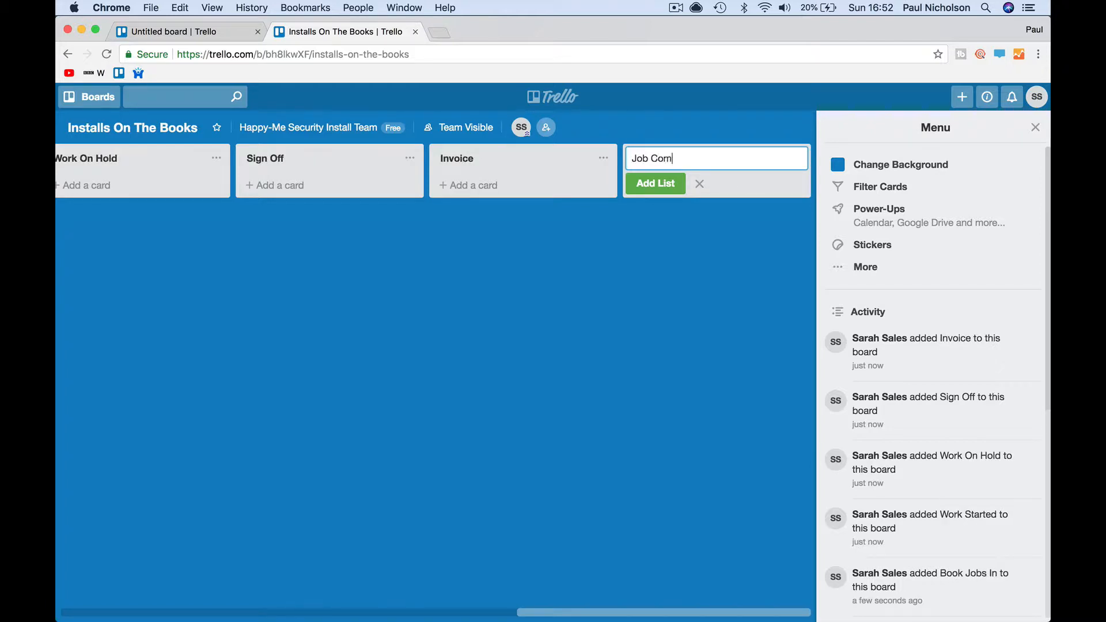
pyautogui.press('BackSpace')
pyautogui.write('eted')
pyautogui.press('Return')
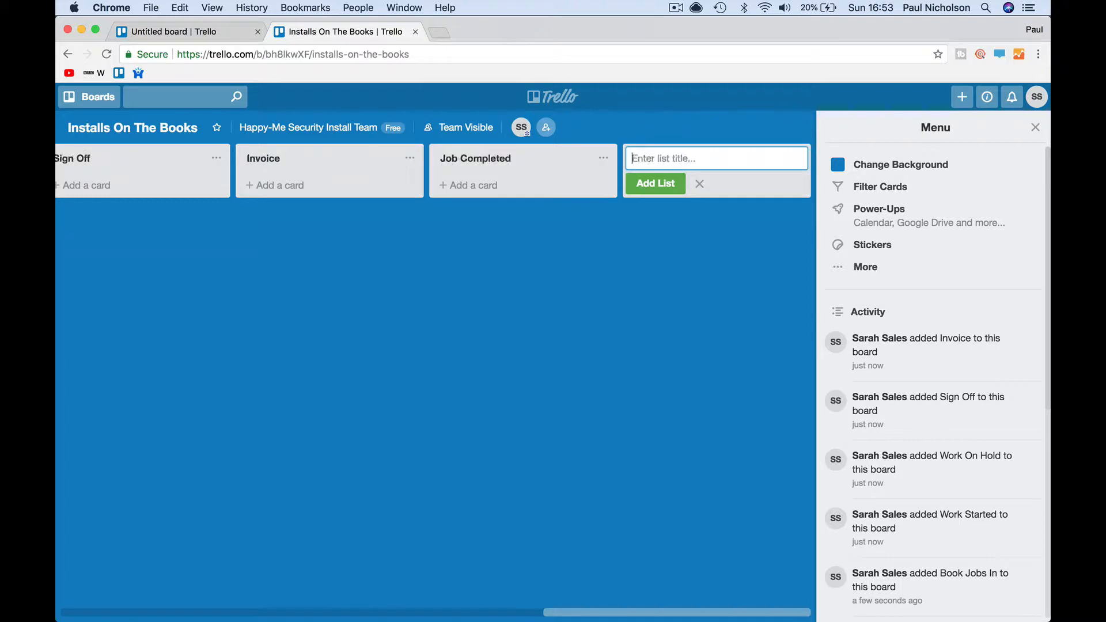
pyautogui.click(113, 263)
pyautogui.hscroll(-10, 123, 264)
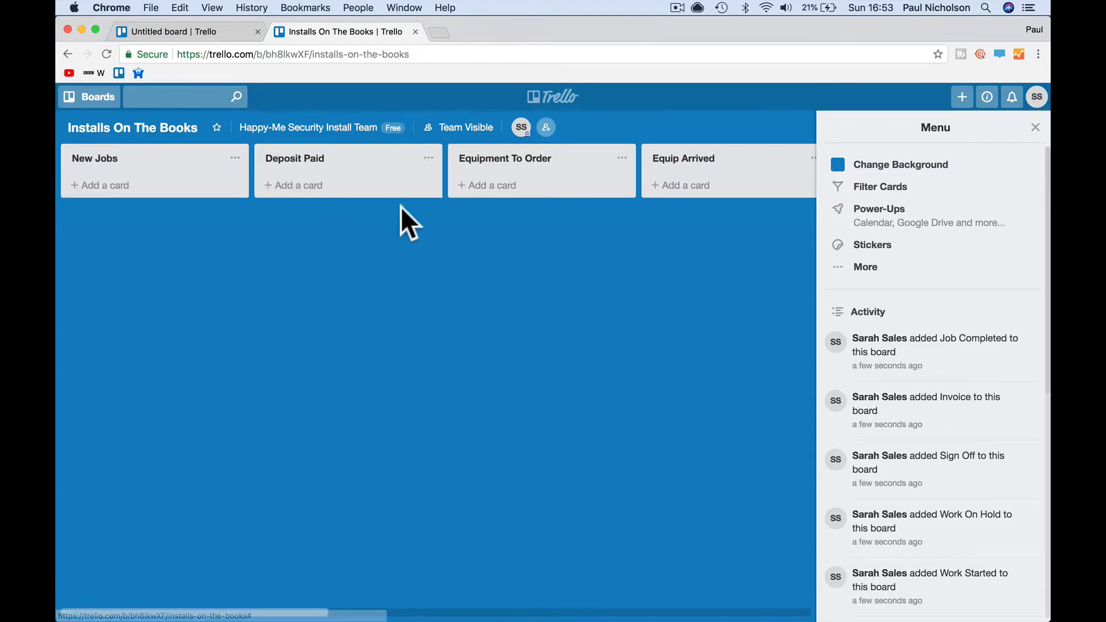
# - Scroll across all ten lists on Installs On The Books, then return to the Boards page
pyautogui.hscroll(5, 399, 206)
pyautogui.hscroll(15, 447, 190)
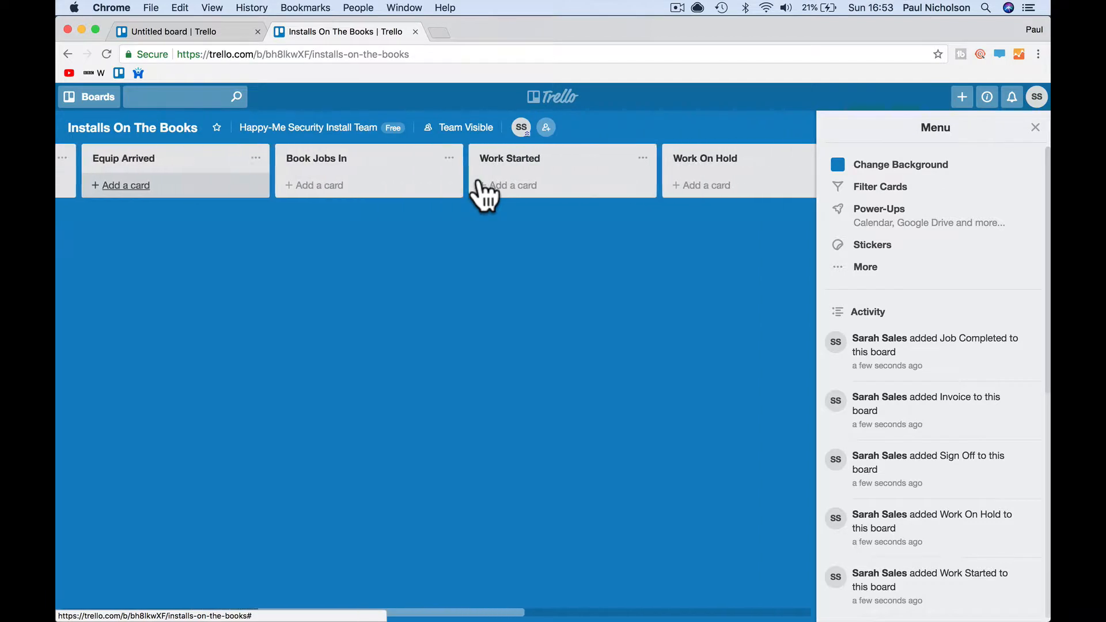
pyautogui.hscroll(5, 484, 196)
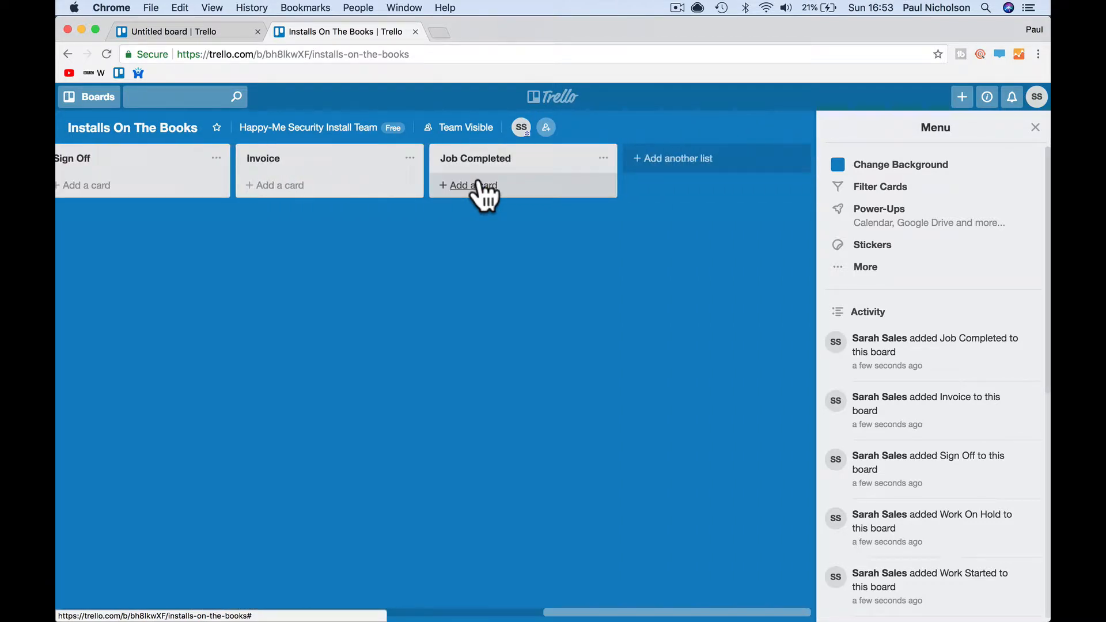
pyautogui.hscroll(-14, 484, 196)
pyautogui.hscroll(-10, 482, 193)
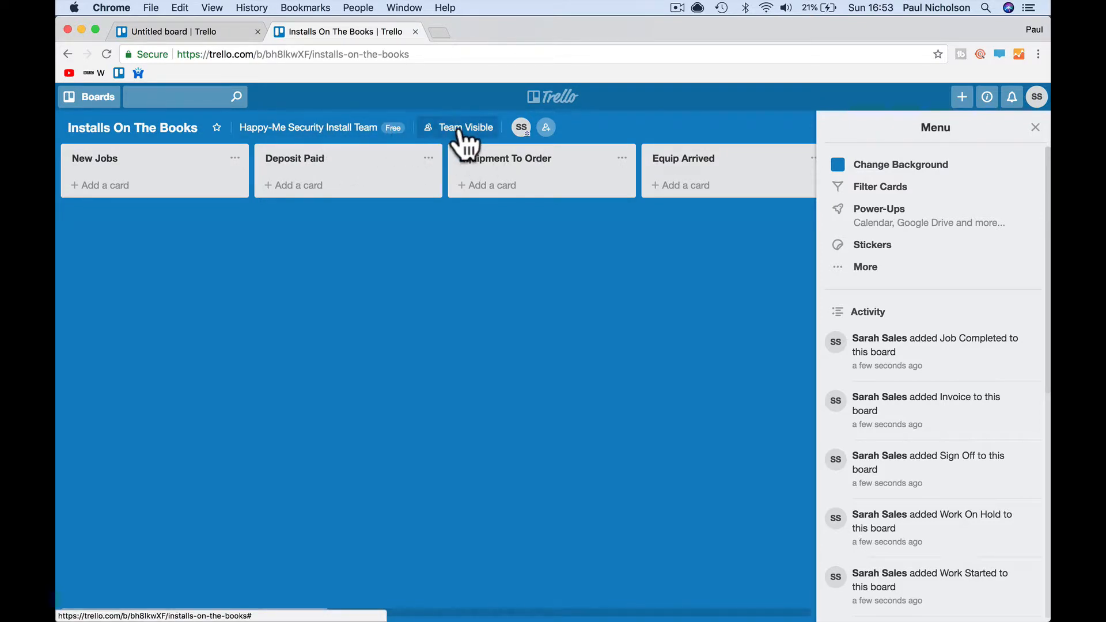
pyautogui.click(545, 98)
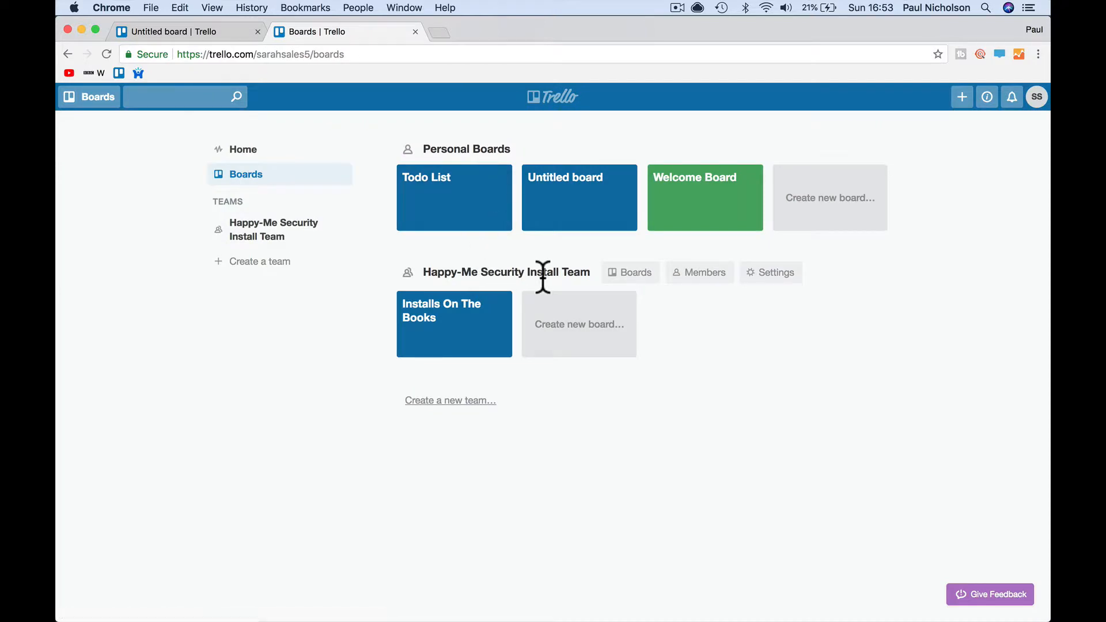
# - Invite the installer's e-mail address to Happy-Me Security Install Team from its Members page
pyautogui.click(692, 282)
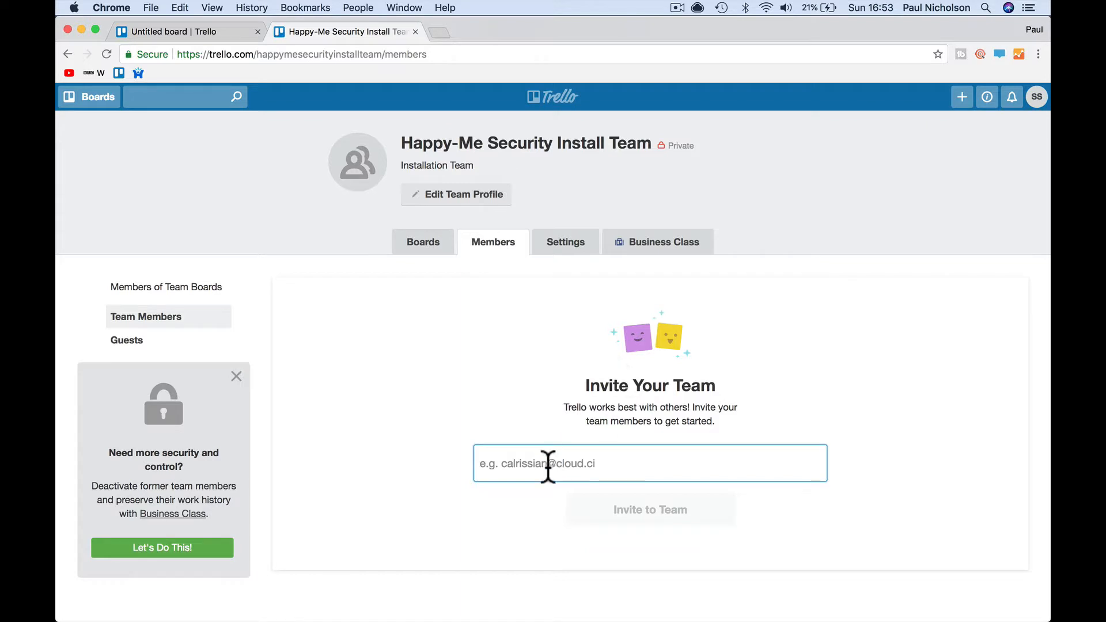
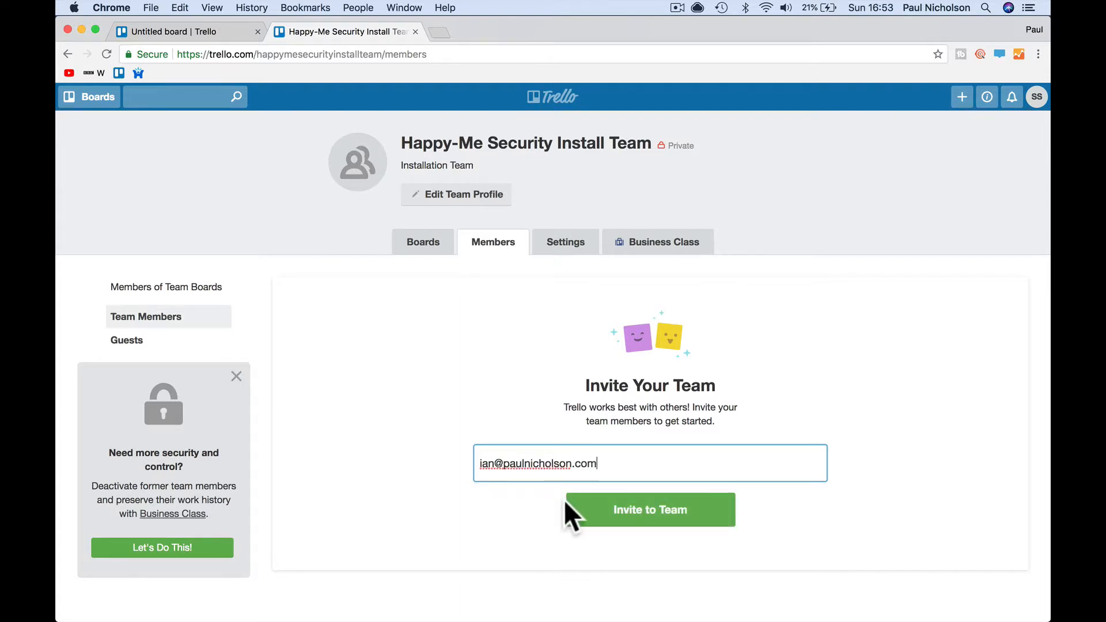
pyautogui.click(595, 517)
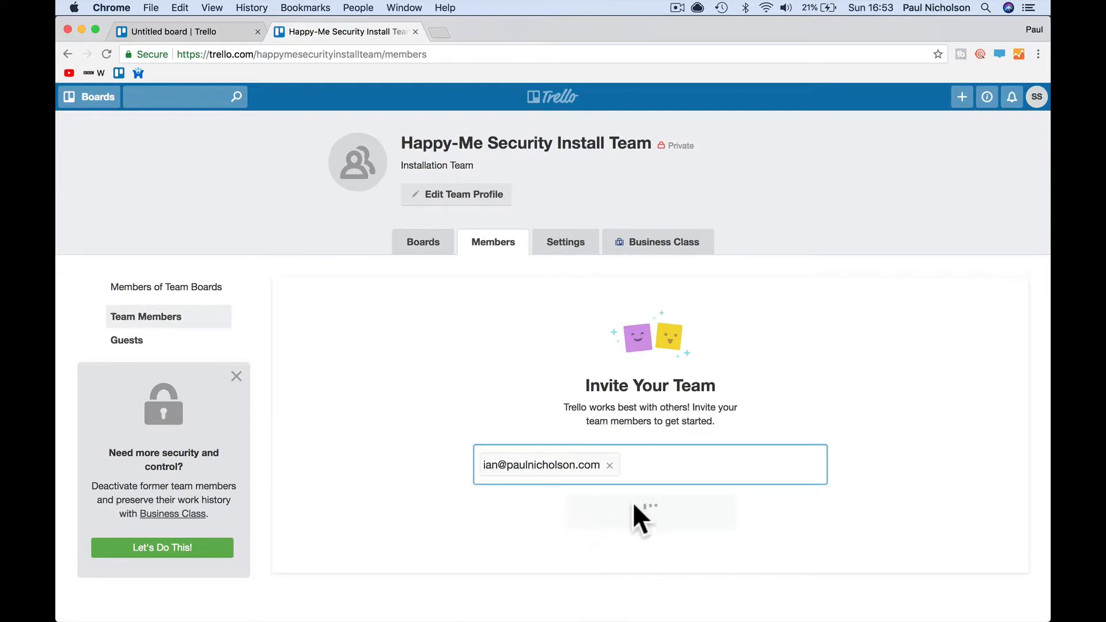
pyautogui.click(902, 344)
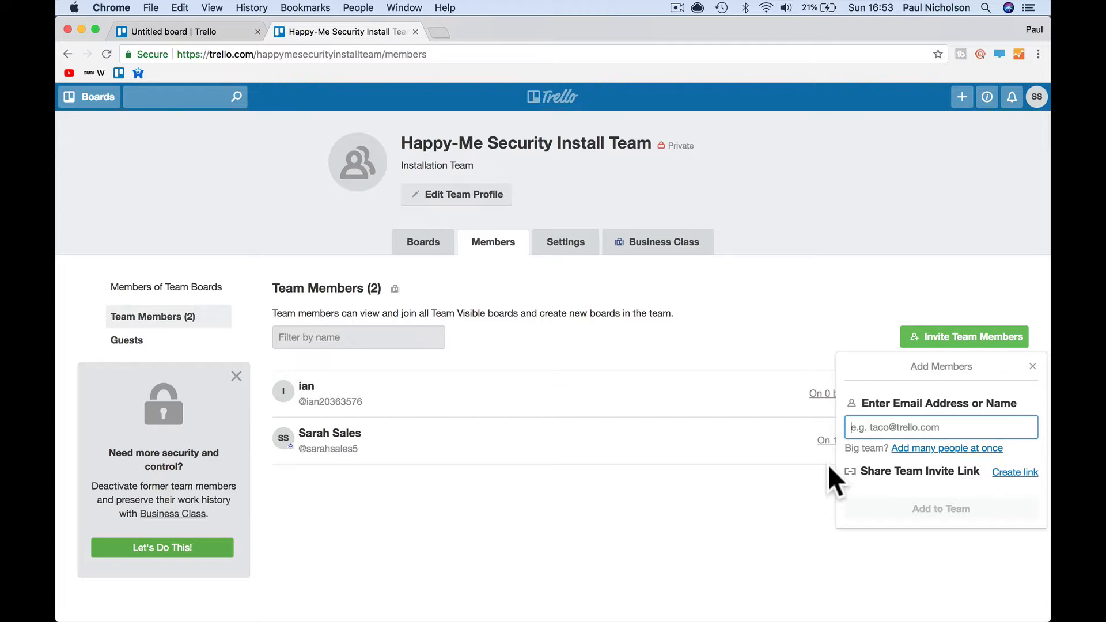
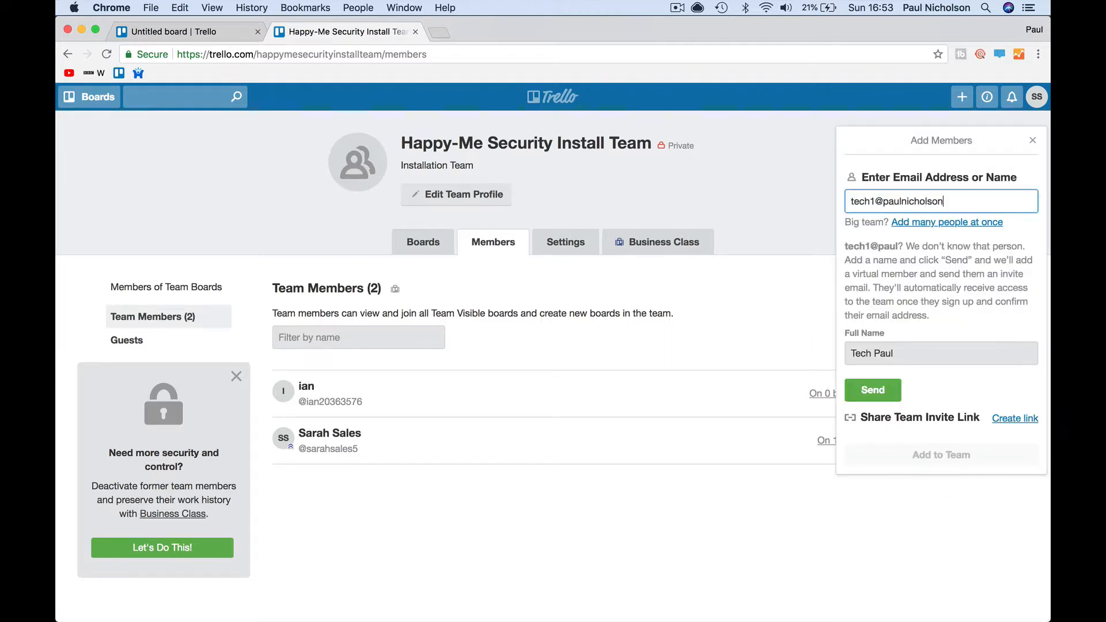
# - Invite the two technicians by e-mail, naming the first one Tech 1
pyautogui.click(876, 353)
pyautogui.write('1')
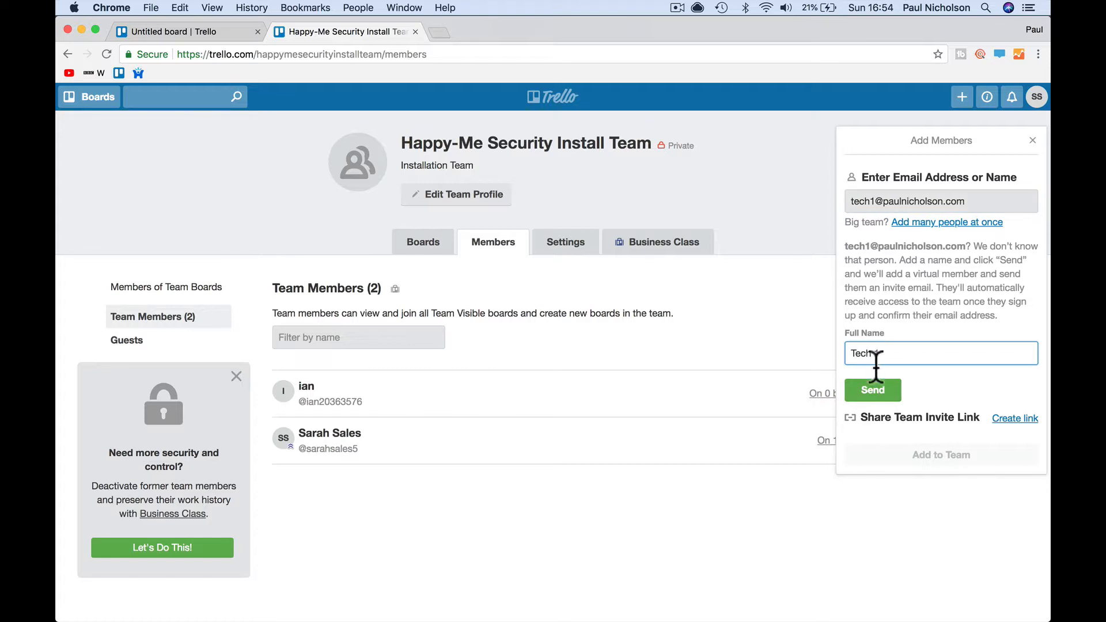
pyautogui.click(869, 390)
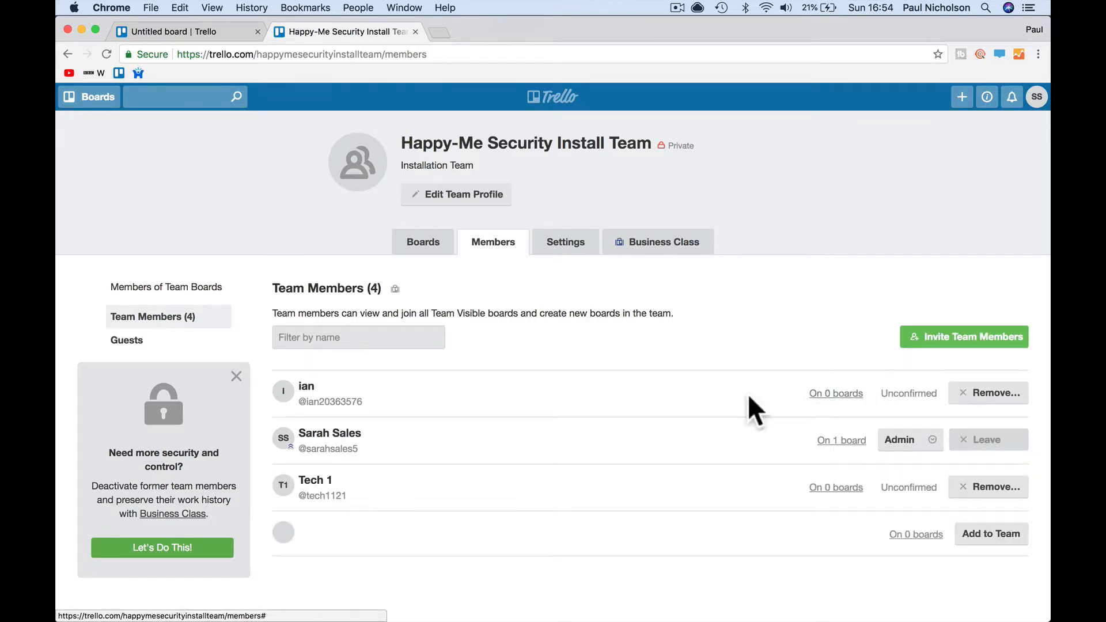
pyautogui.click(922, 340)
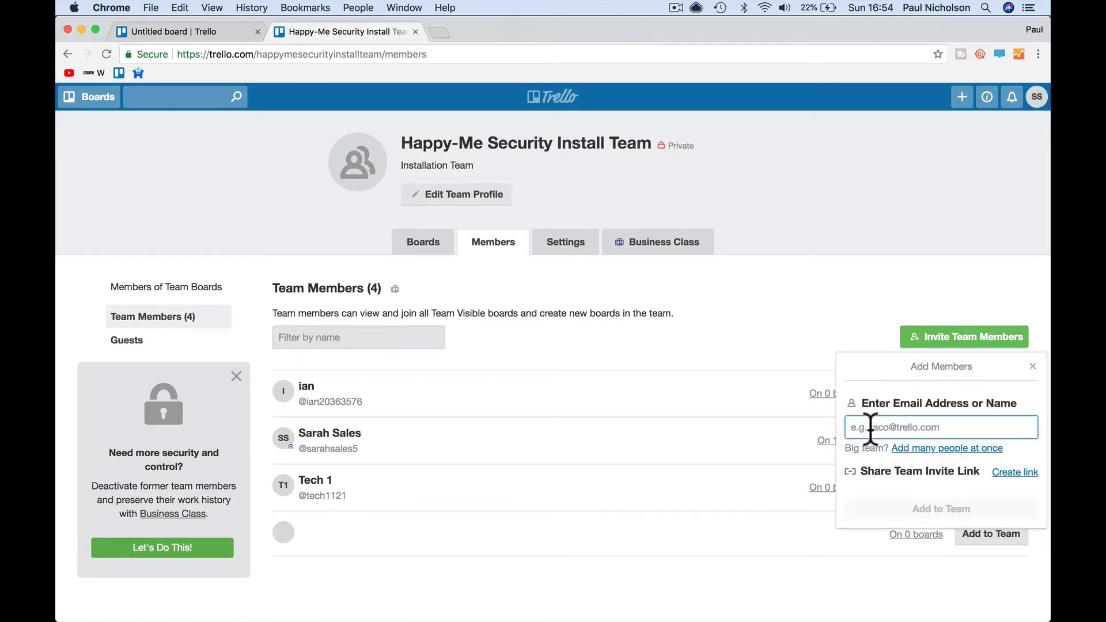
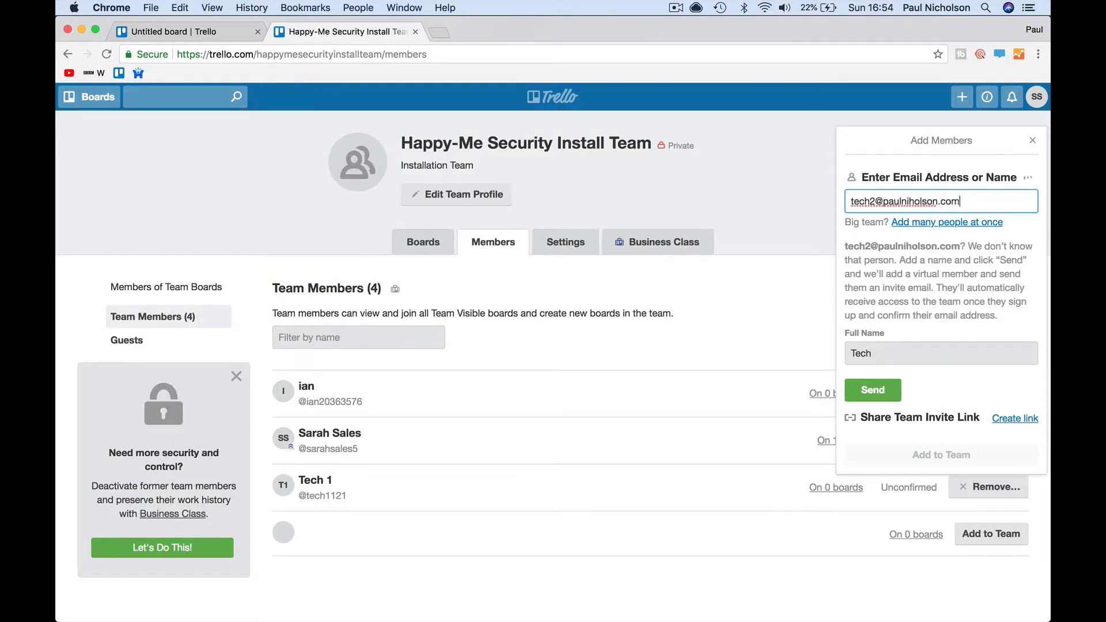
pyautogui.click(874, 389)
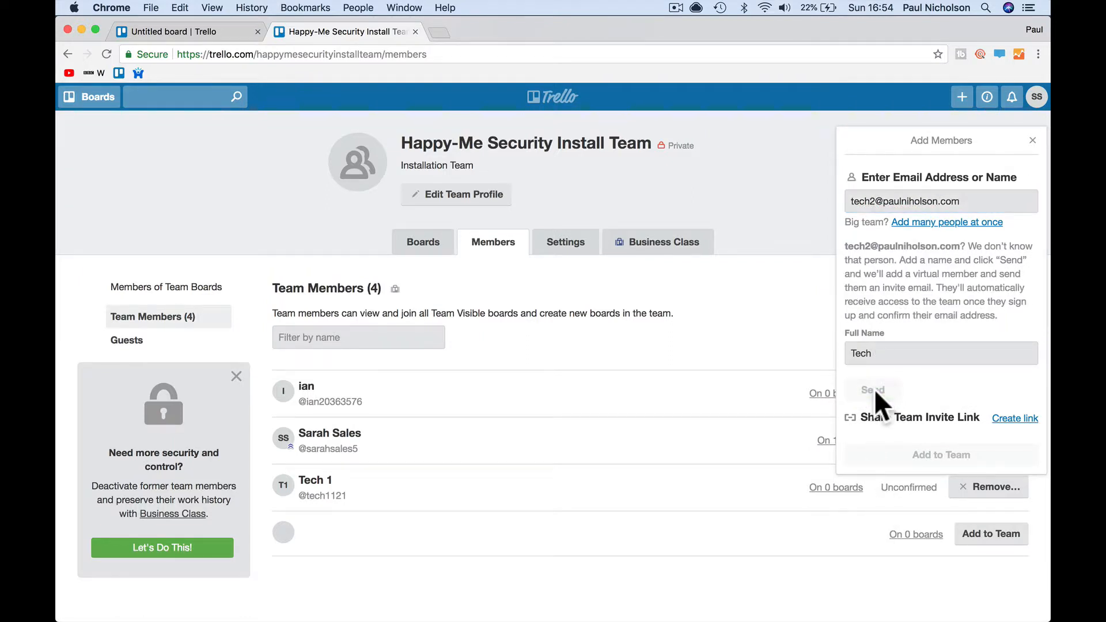
# - Invite the Inventory Manager by their inventory e-mail address, correcting a typo in the domain
pyautogui.click(950, 341)
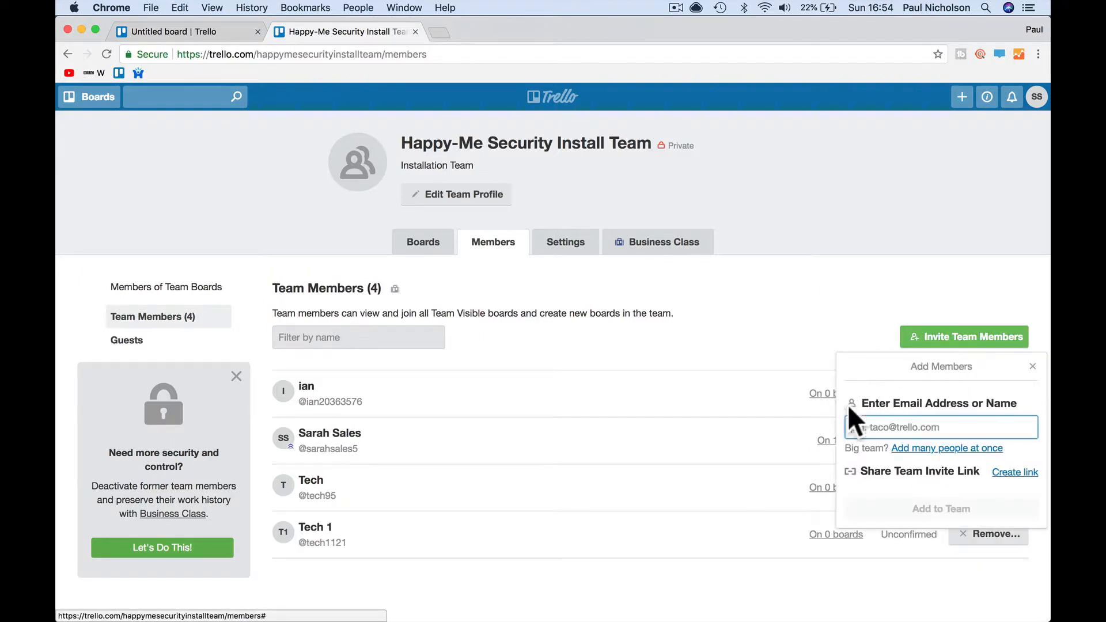
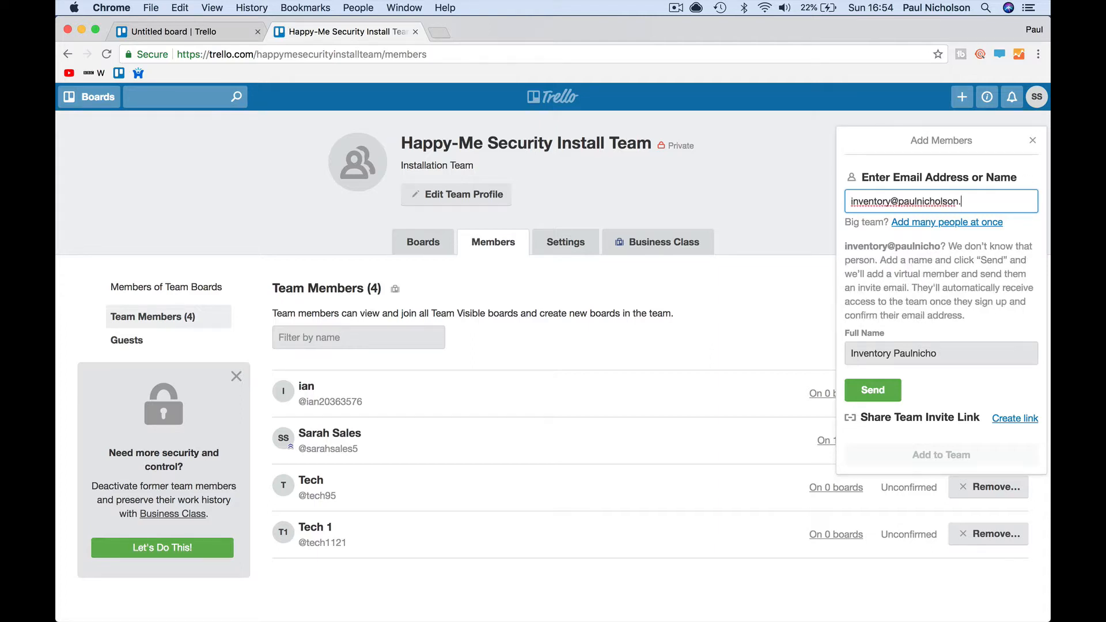
pyautogui.click(912, 376)
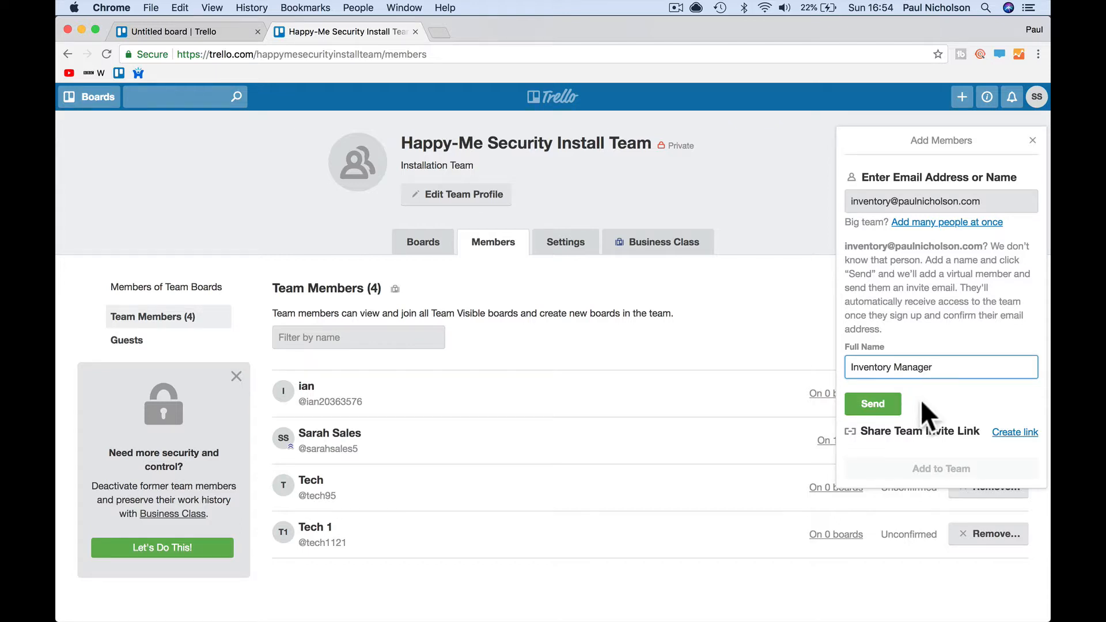
pyautogui.click(871, 405)
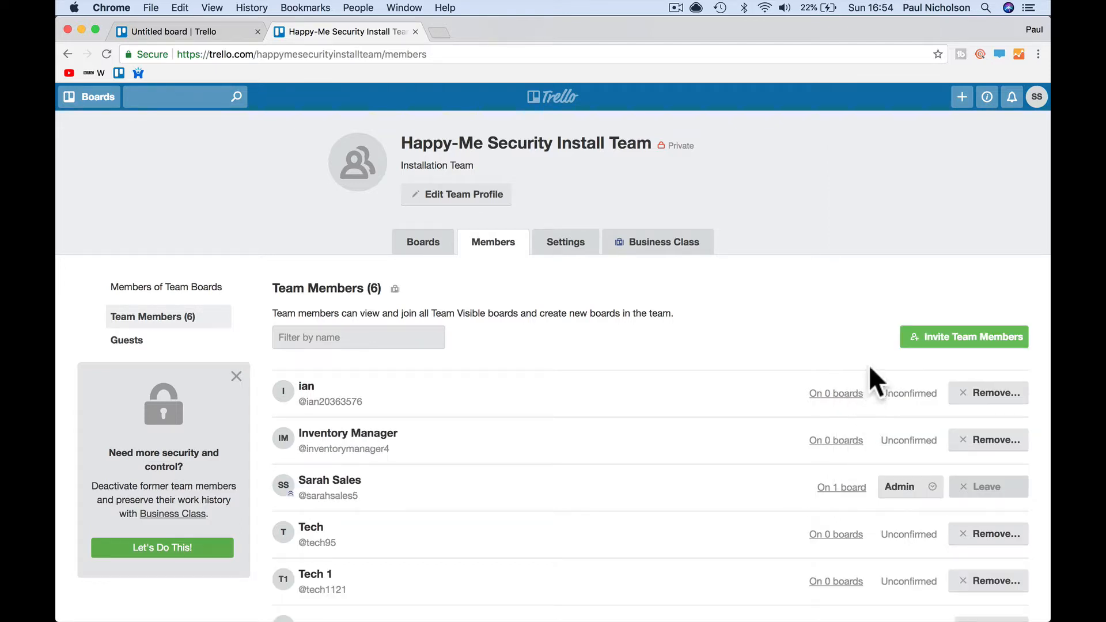
# - Invite the Accounts Manager by their accounts e-mail address, fixing its typos, with full name Accounts Manager
pyautogui.click(934, 339)
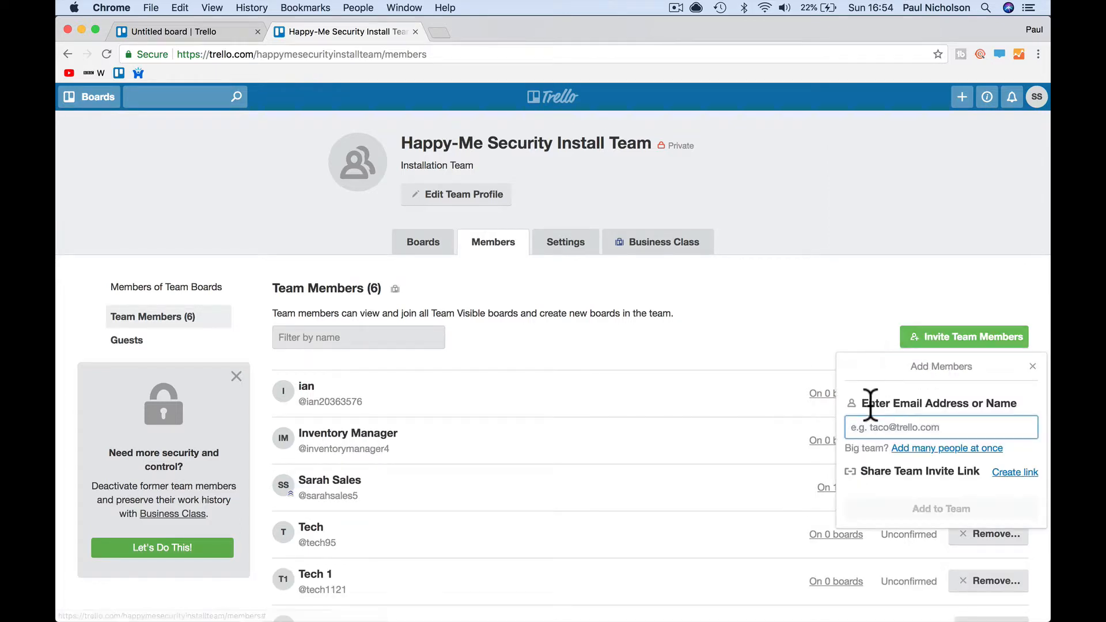
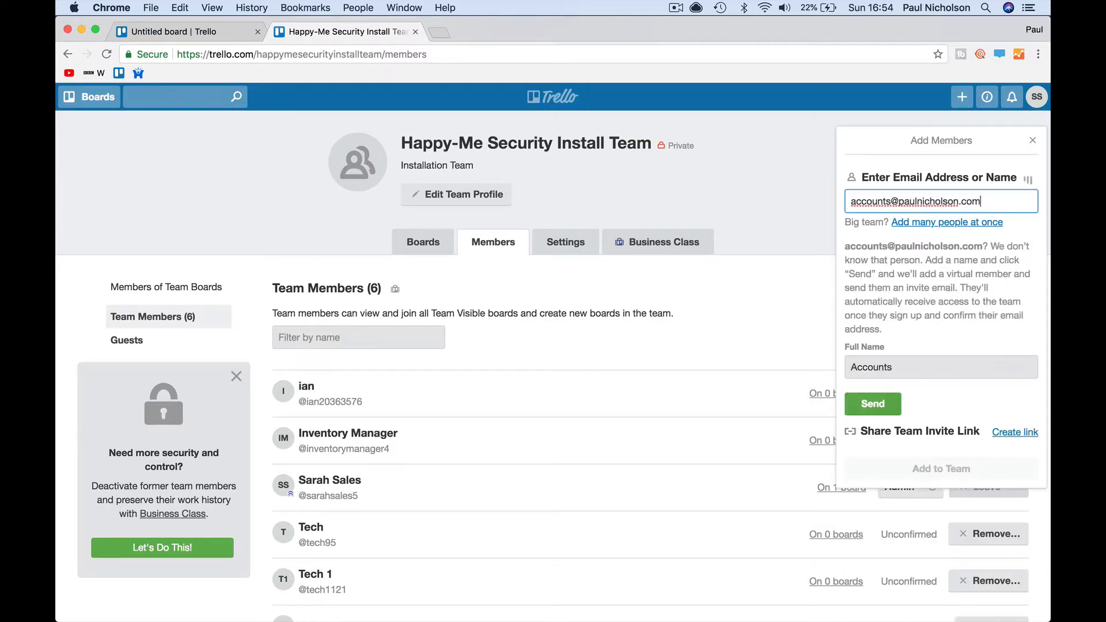
pyautogui.press('Tab')
pyautogui.moveTo(905, 203); pyautogui.dragTo(992, 203)
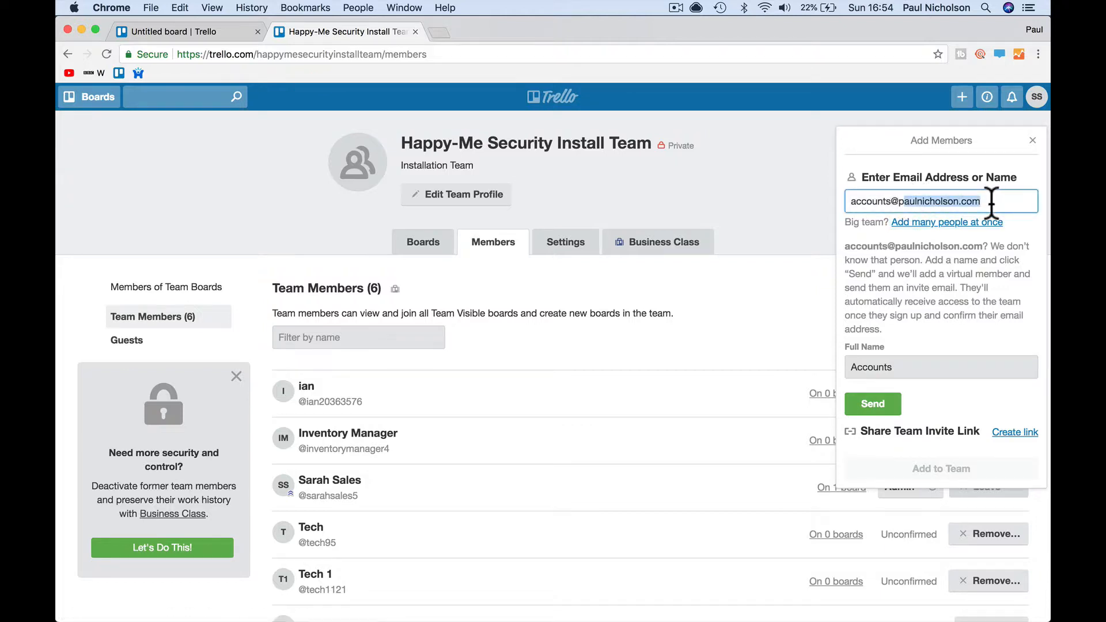
pyautogui.click(908, 368)
pyautogui.write('Manager')
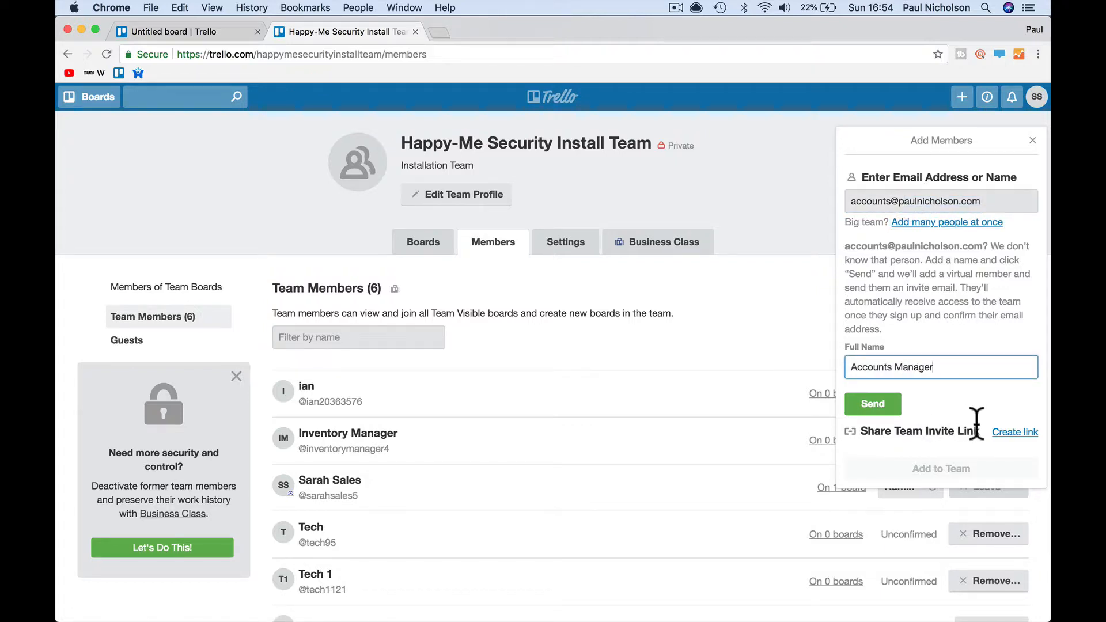
pyautogui.click(886, 403)
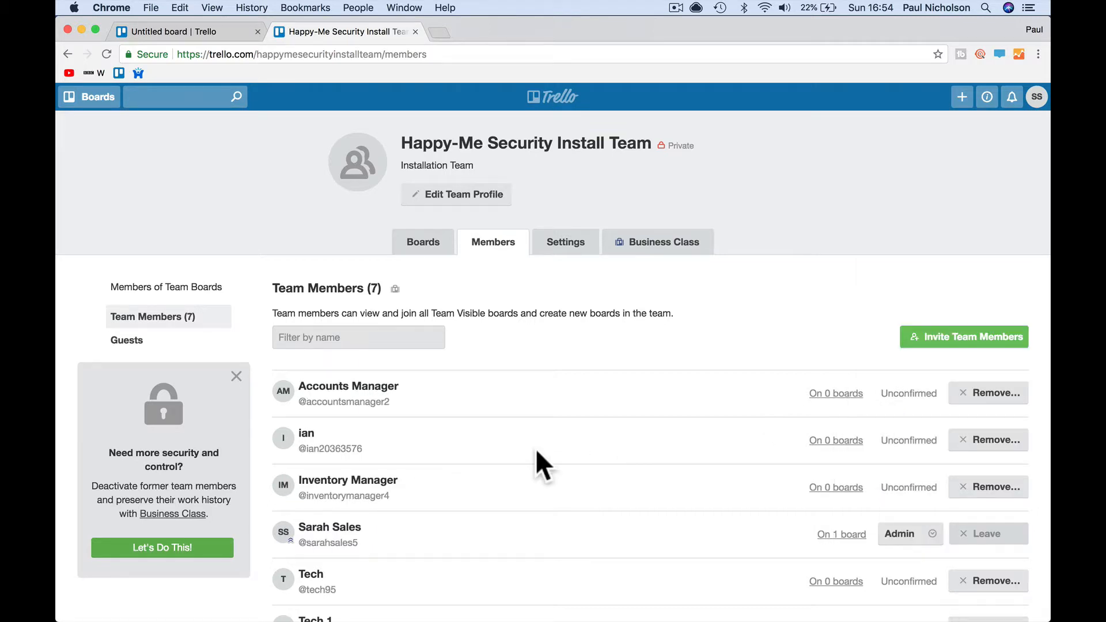
# - Go to the team's boards and open Installs On The Books
pyautogui.scroll(-3, 535, 448)
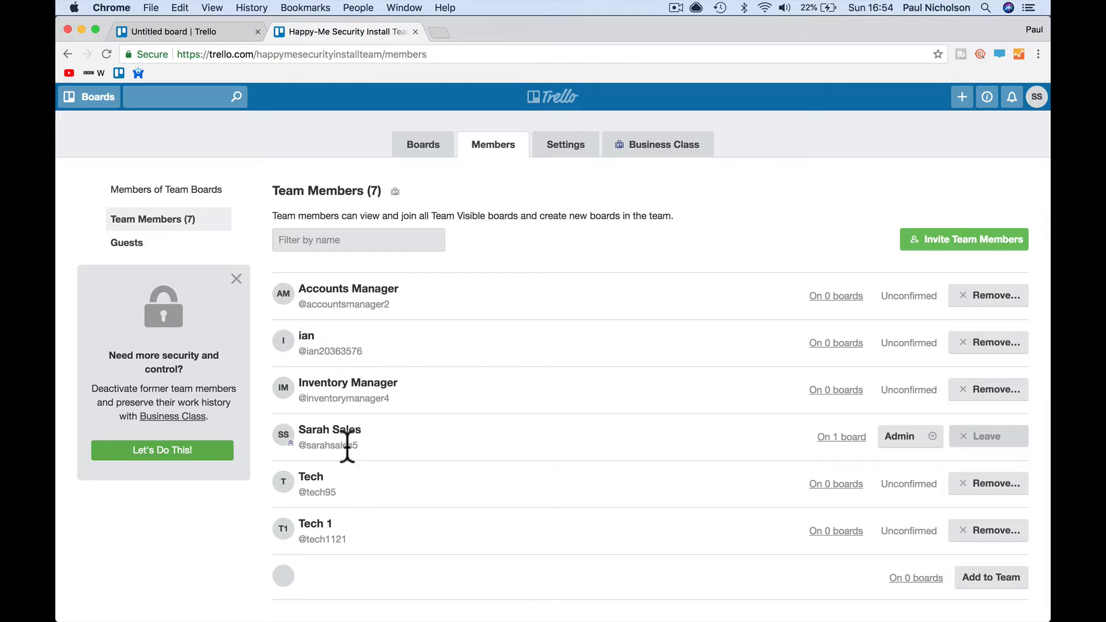
pyautogui.scroll(3, 407, 383)
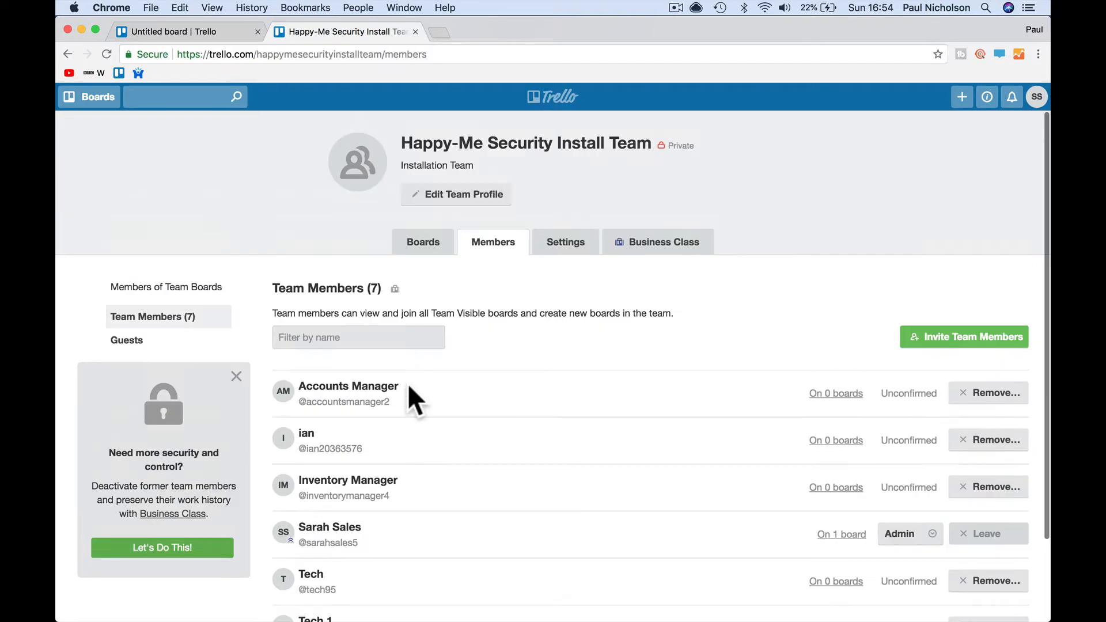
pyautogui.click(424, 243)
pyautogui.click(415, 323)
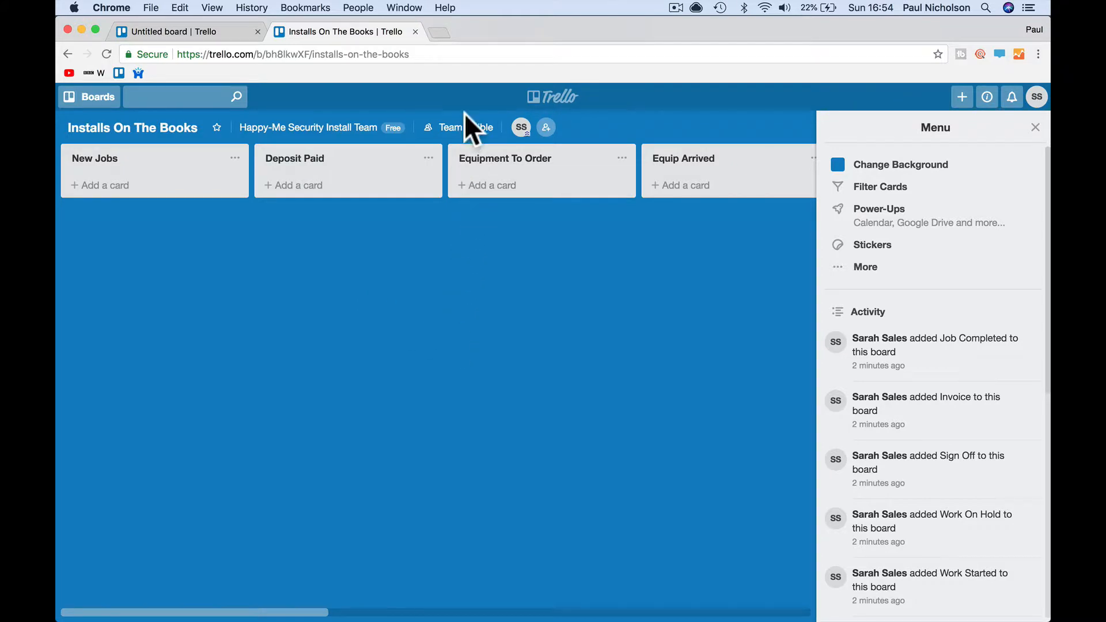
# - Switch to Mail from the Dock and open the newest Trello team invitation email
pyautogui.moveTo(593, 617)
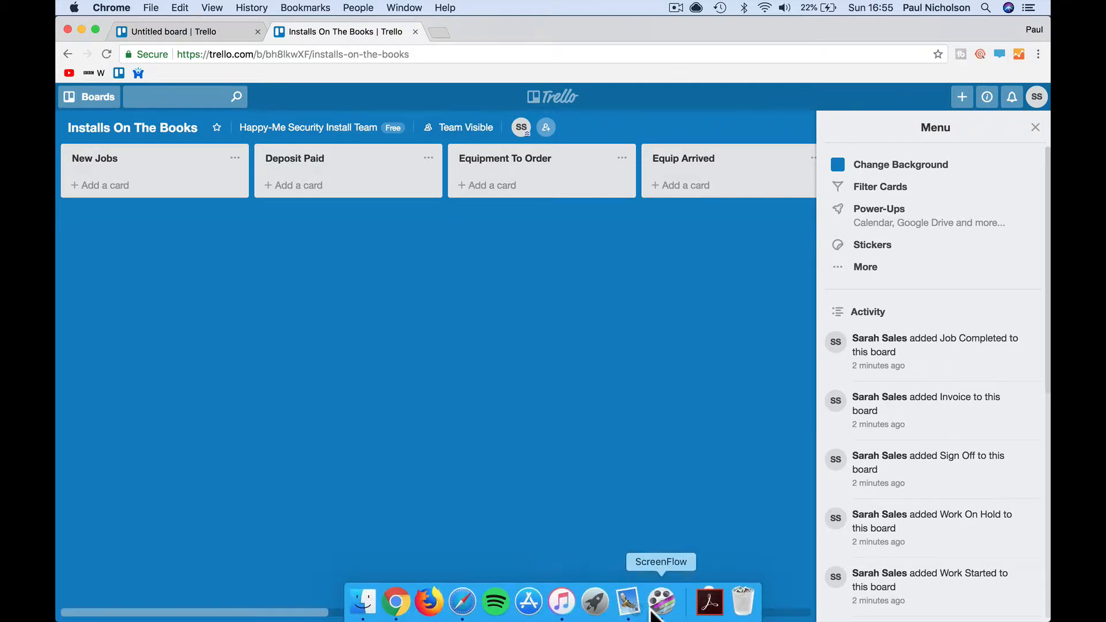
pyautogui.click(619, 612)
pyautogui.click(256, 143)
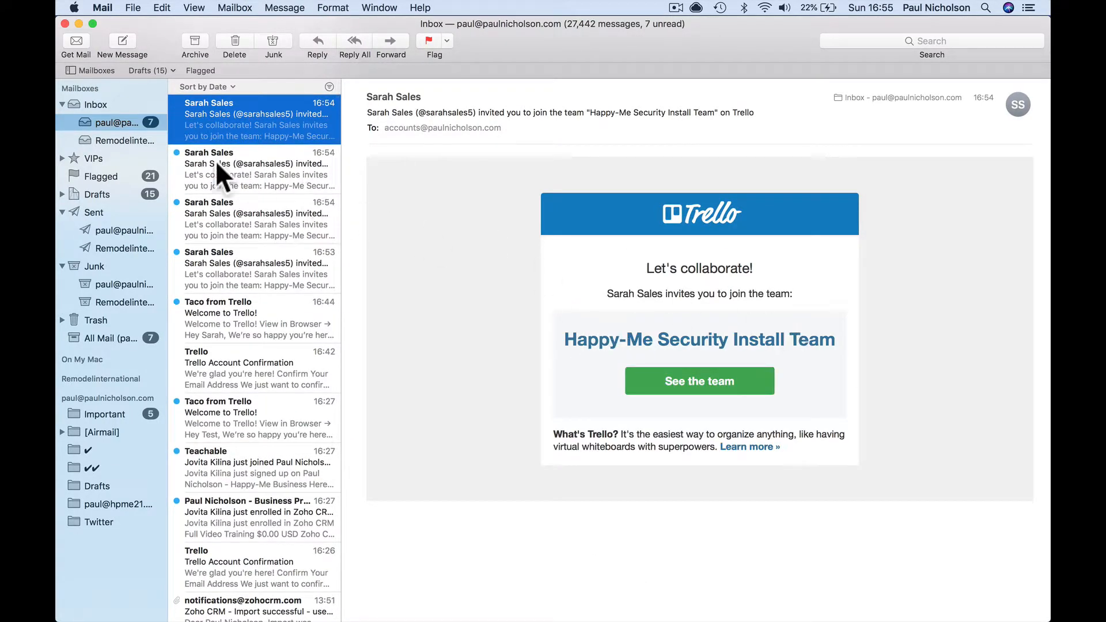
# - Read through to the oldest 16:53 invitation and copy its See the team link
pyautogui.click(201, 157)
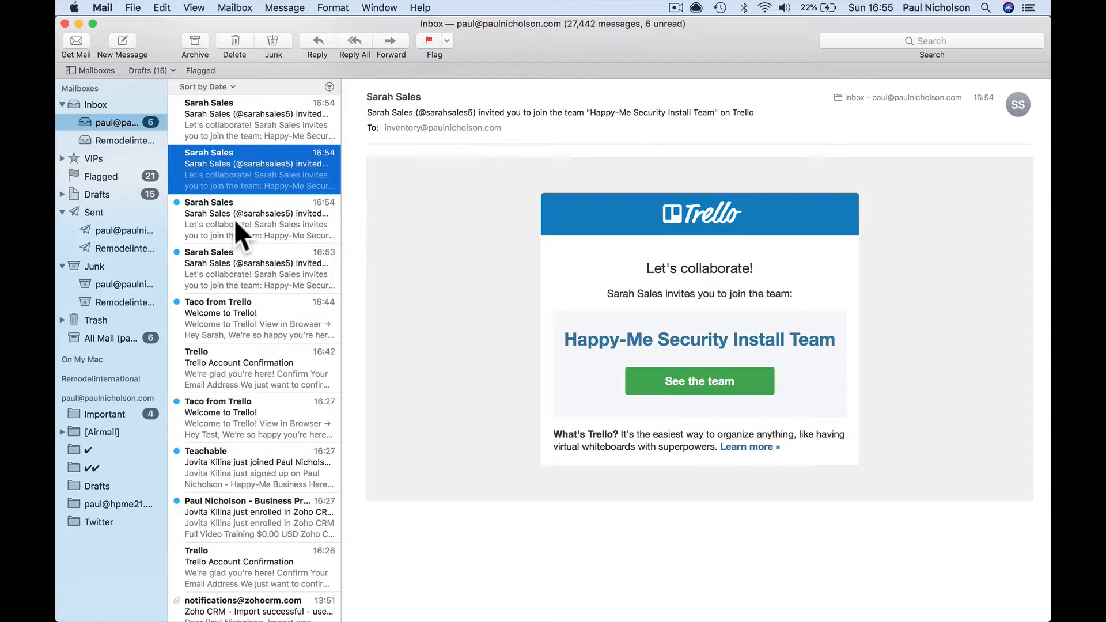
pyautogui.click(207, 206)
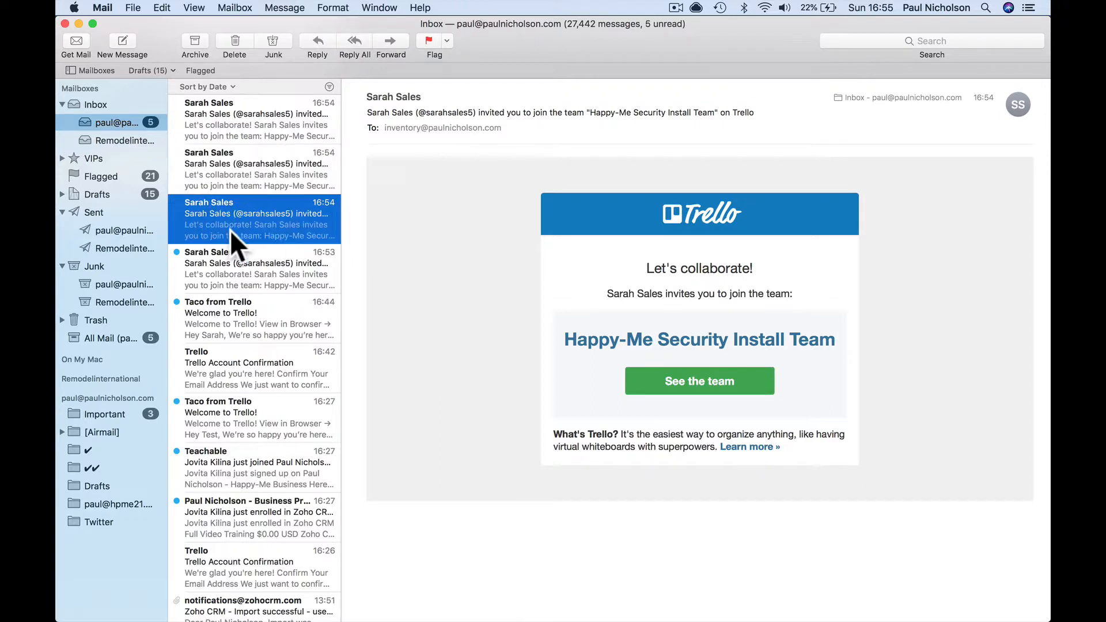
pyautogui.click(246, 262)
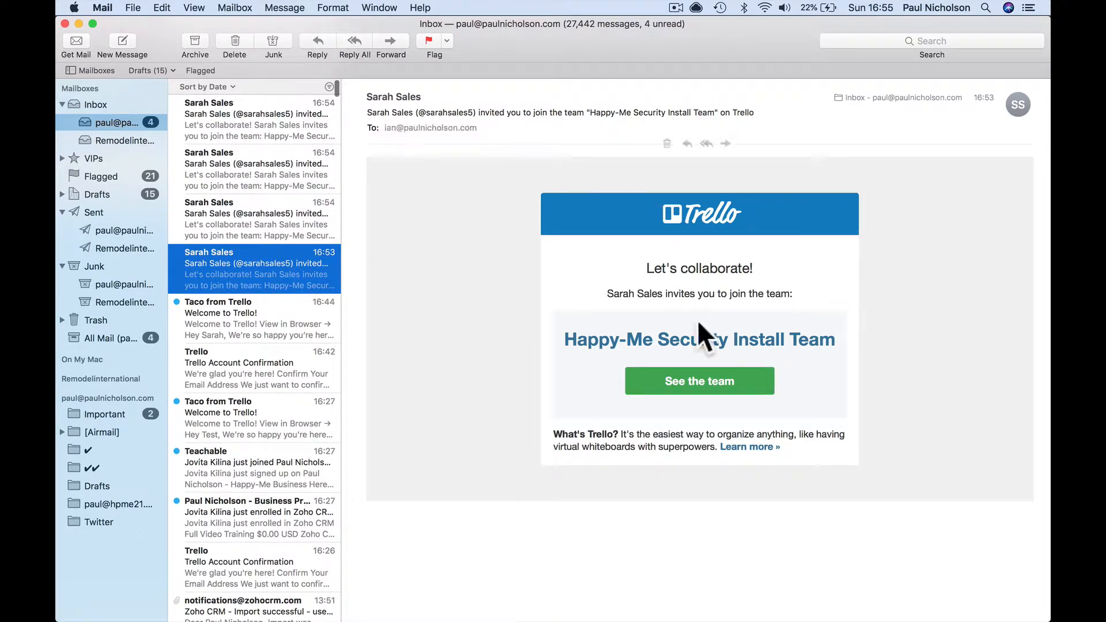
pyautogui.rightClick(681, 381)
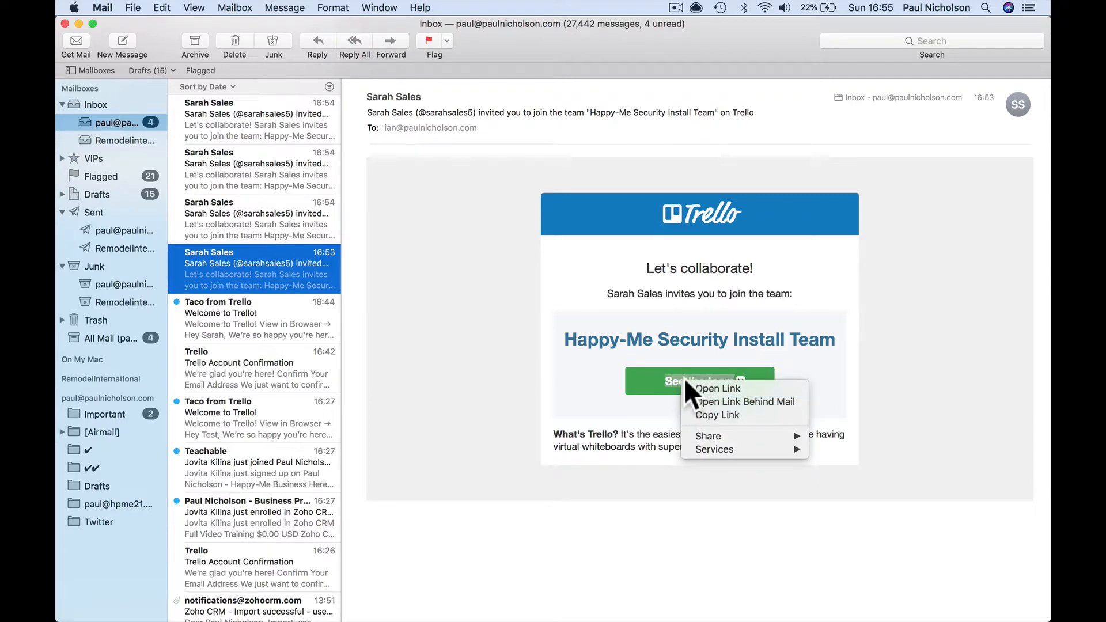
pyautogui.click(697, 415)
# - In a new Firefox window, load the pasted invite link and join Happy-Me Security Install Team
pyautogui.moveTo(496, 610)
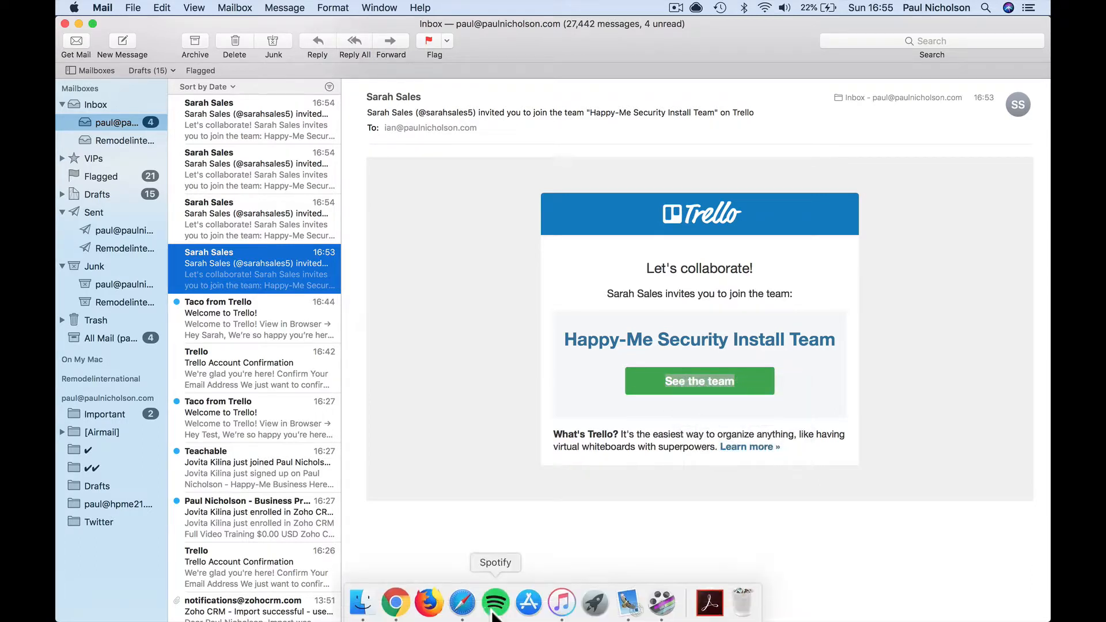
pyautogui.click(428, 605)
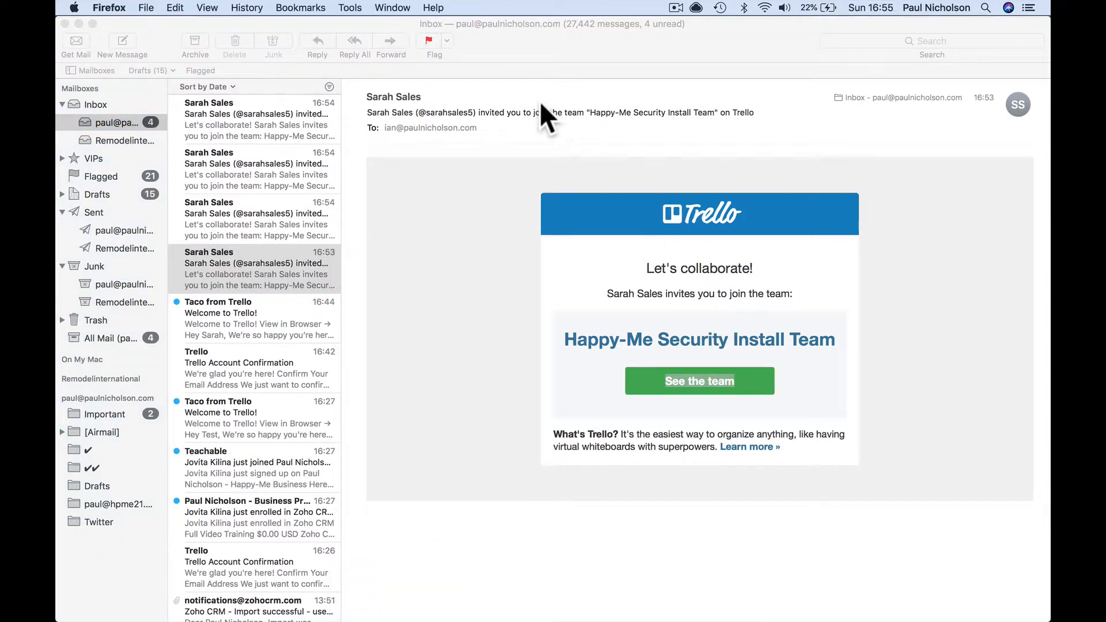
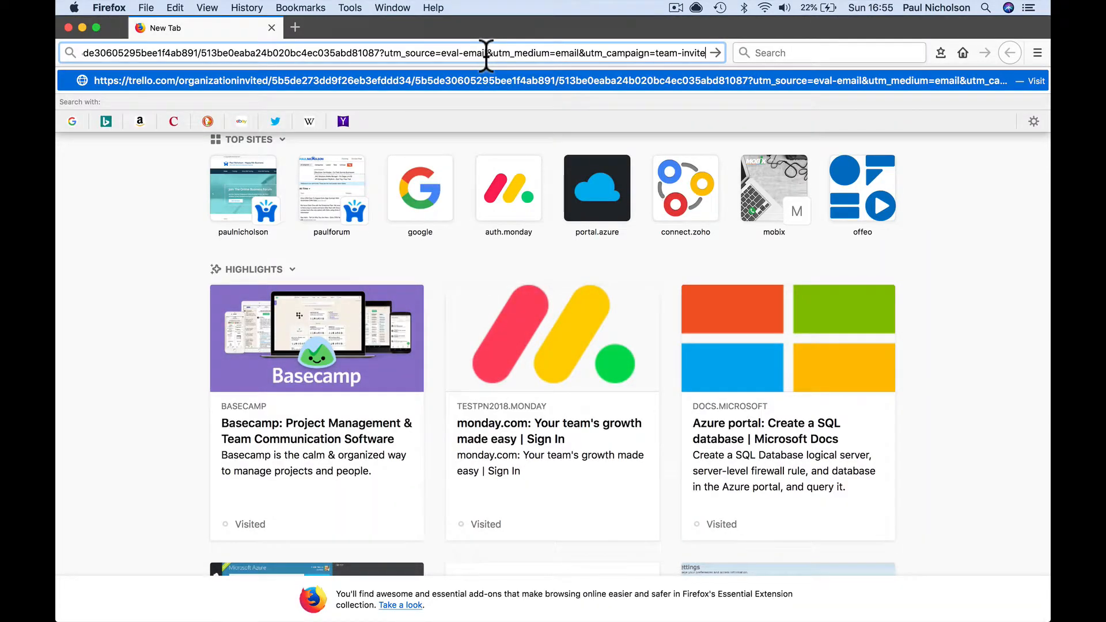
pyautogui.press('Return')
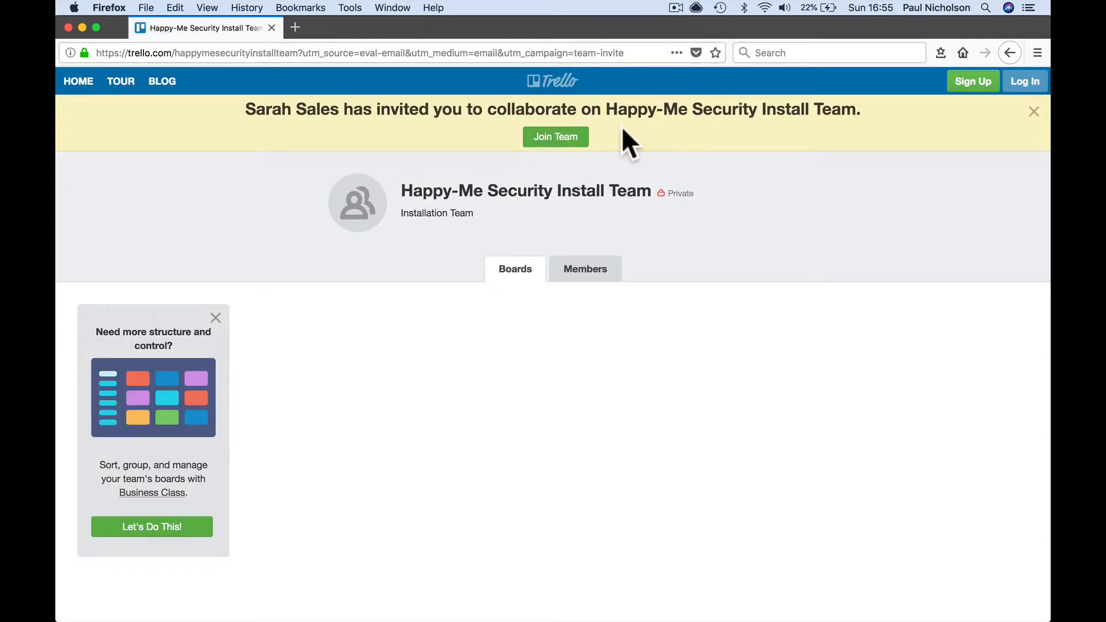
pyautogui.click(568, 137)
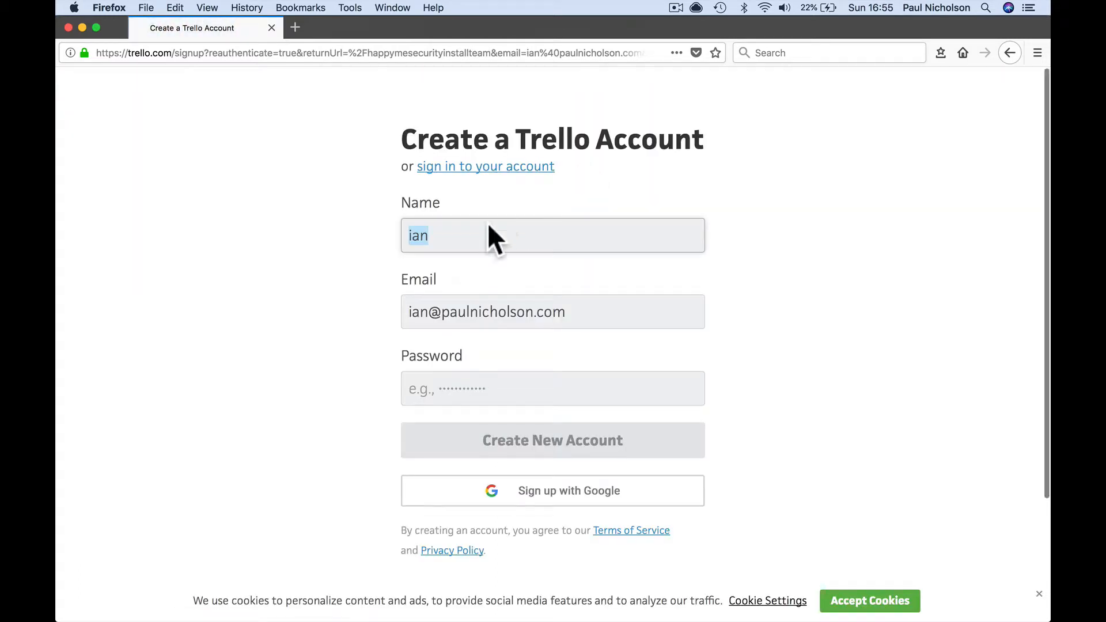
# - Create the installer's account with their full name and a password, dismissing the save-login prompt
pyautogui.write('ia')
pyautogui.press('BackSpace')
pyautogui.press('BackSpace')
pyautogui.write('Ia')
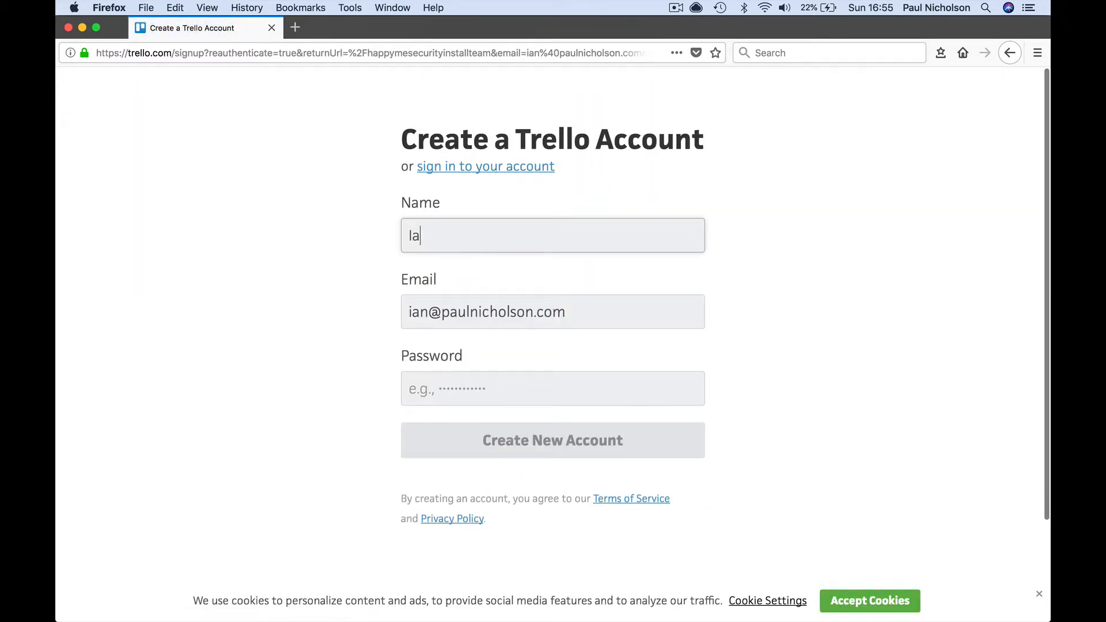
pyautogui.write('n Inatalls')
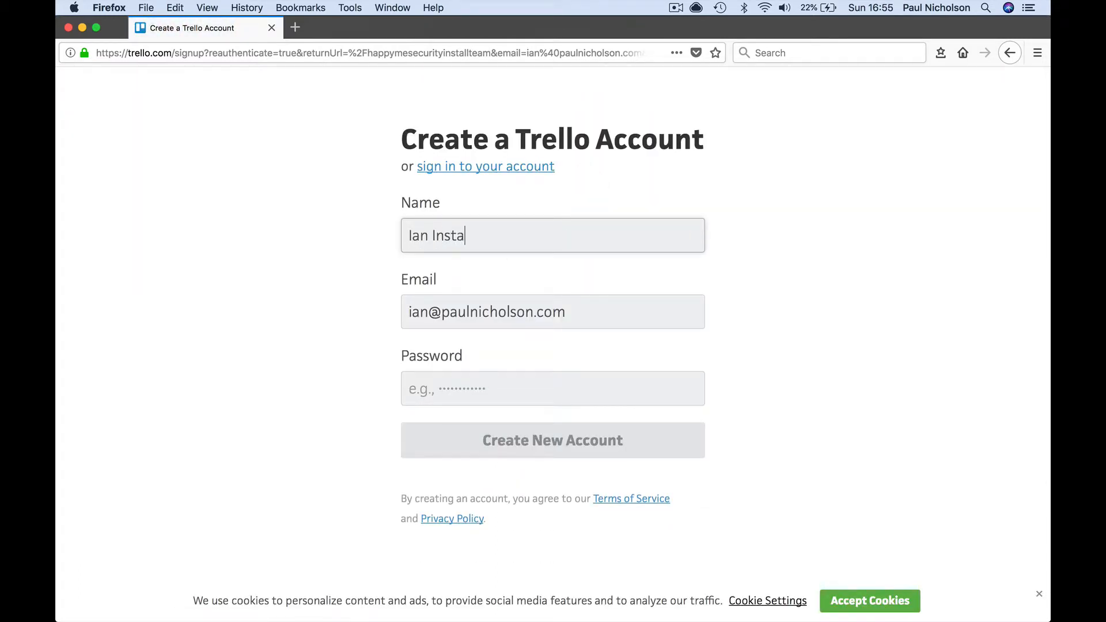
pyautogui.press('Tab')
pyautogui.click(442, 384)
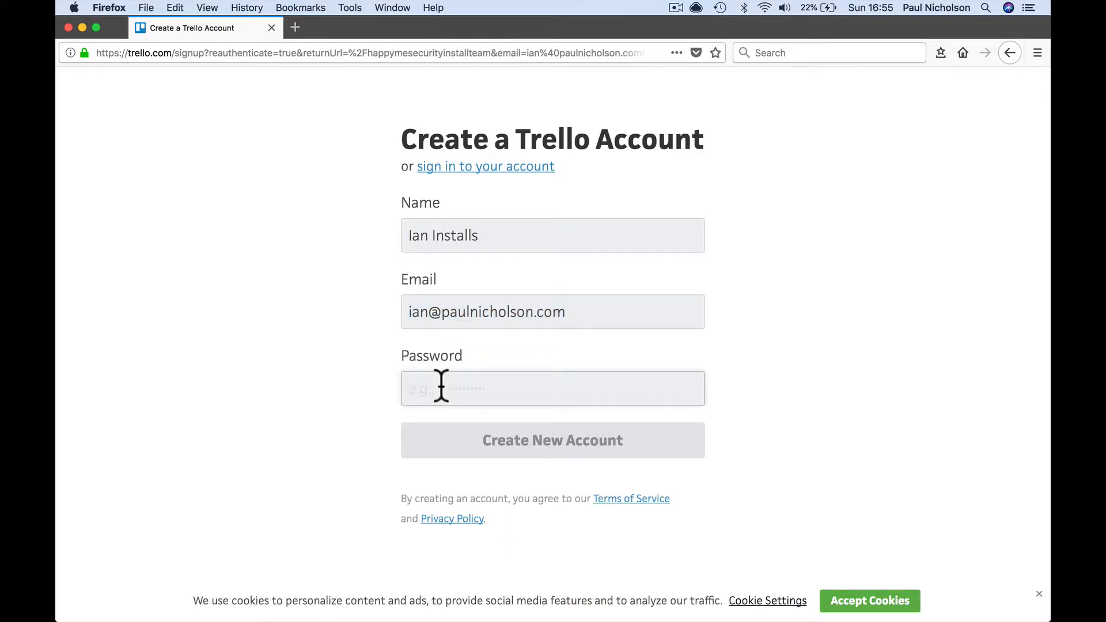
pyautogui.write('•')
pyautogui.press('BackSpace')
pyautogui.write('•')
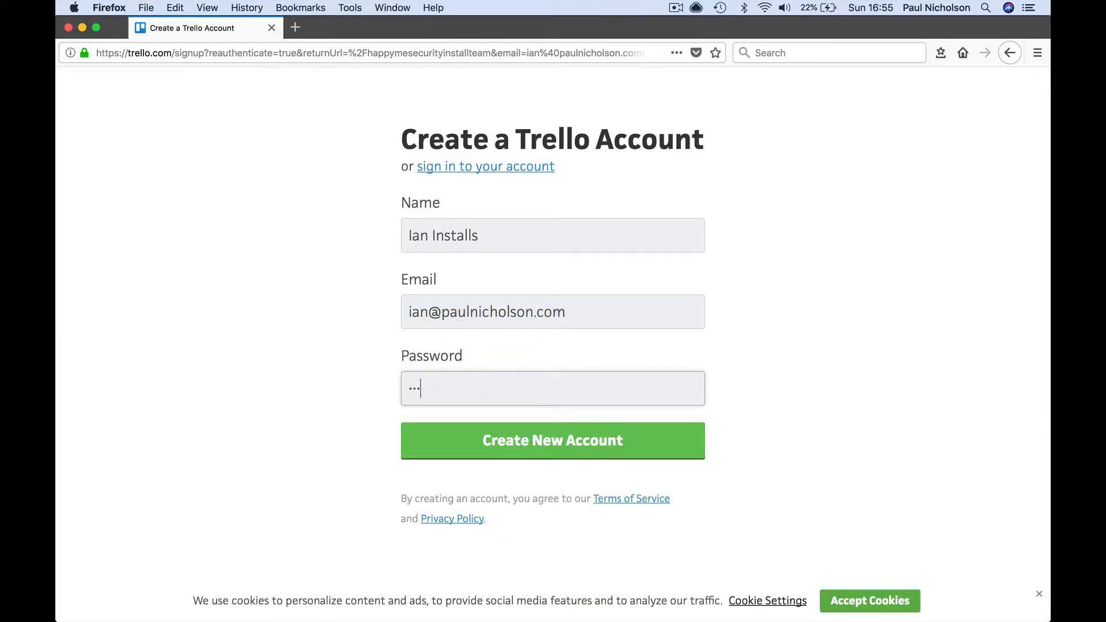
pyautogui.click(469, 438)
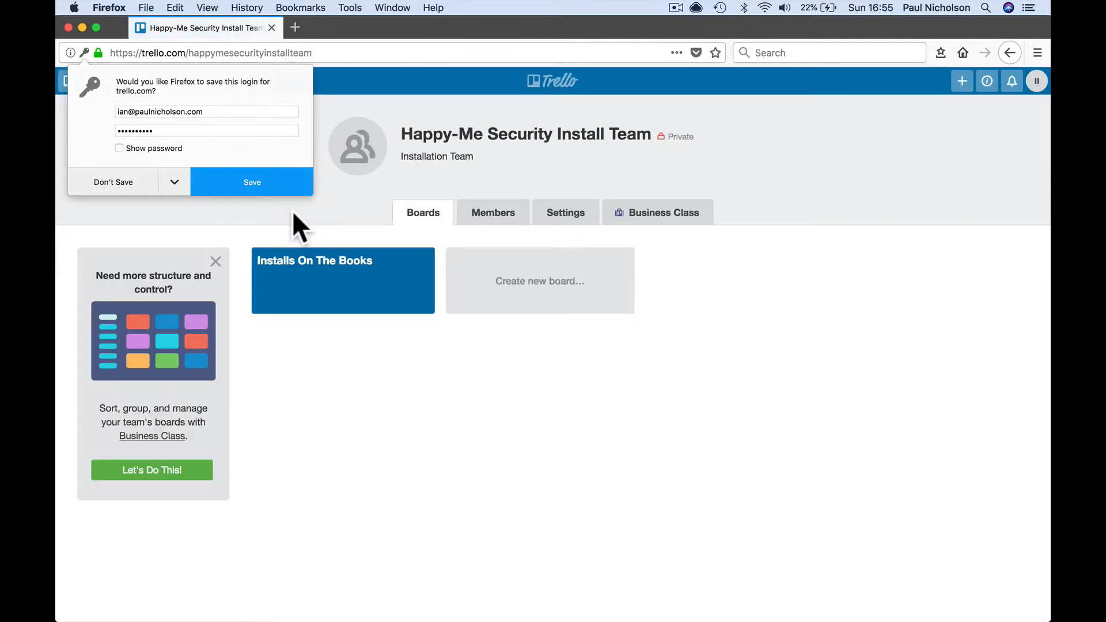
pyautogui.click(382, 402)
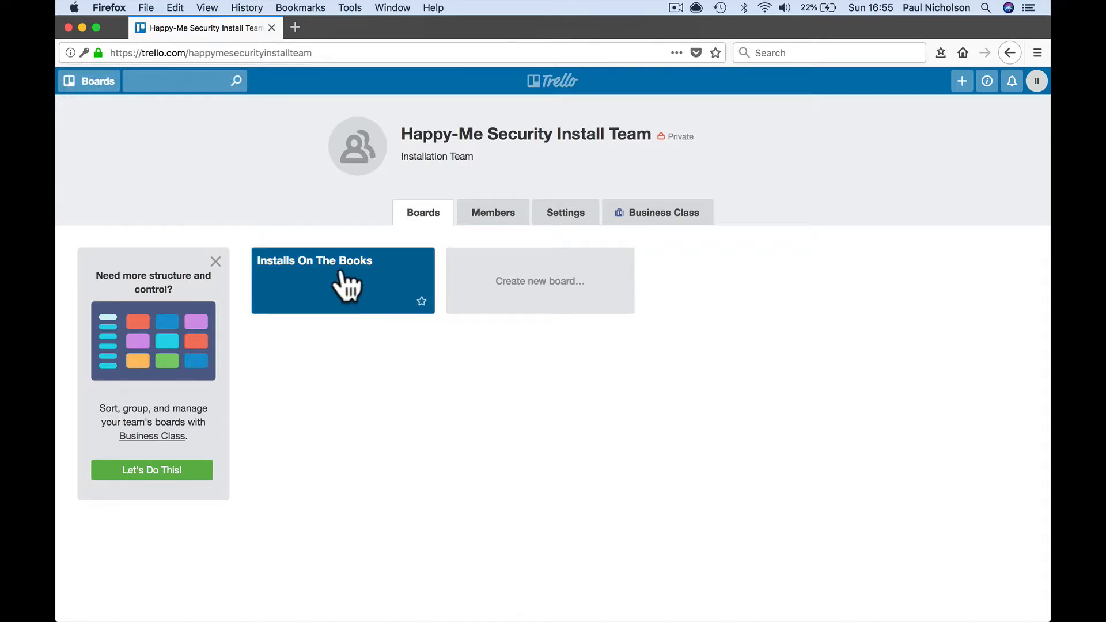
# - Open Installs On The Books, close the side menu, and join the board as a member
pyautogui.click(353, 286)
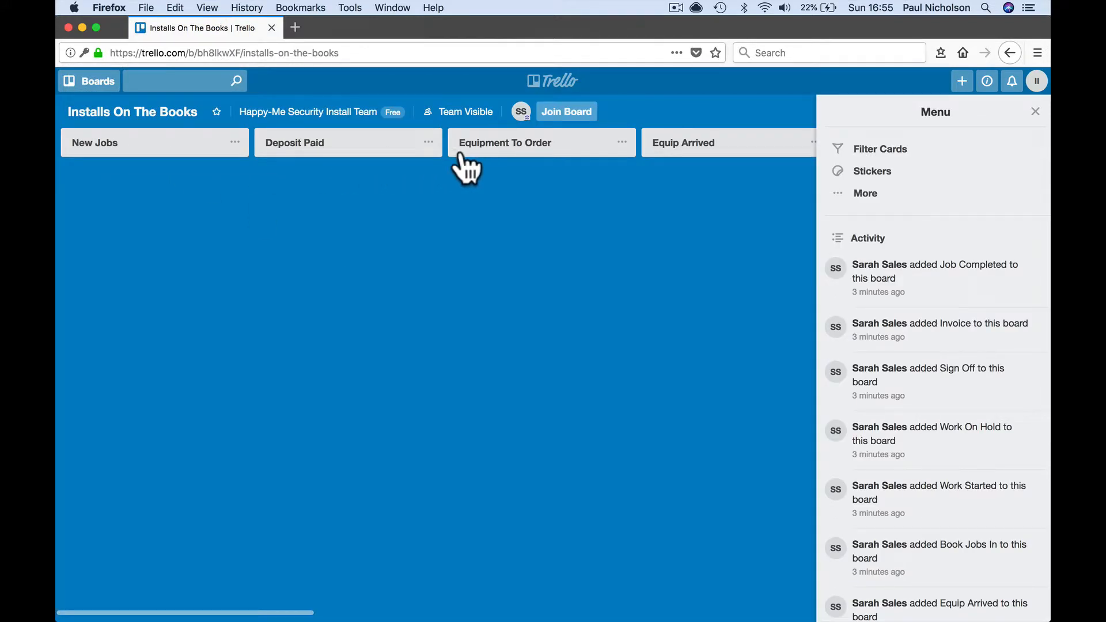
pyautogui.click(1035, 111)
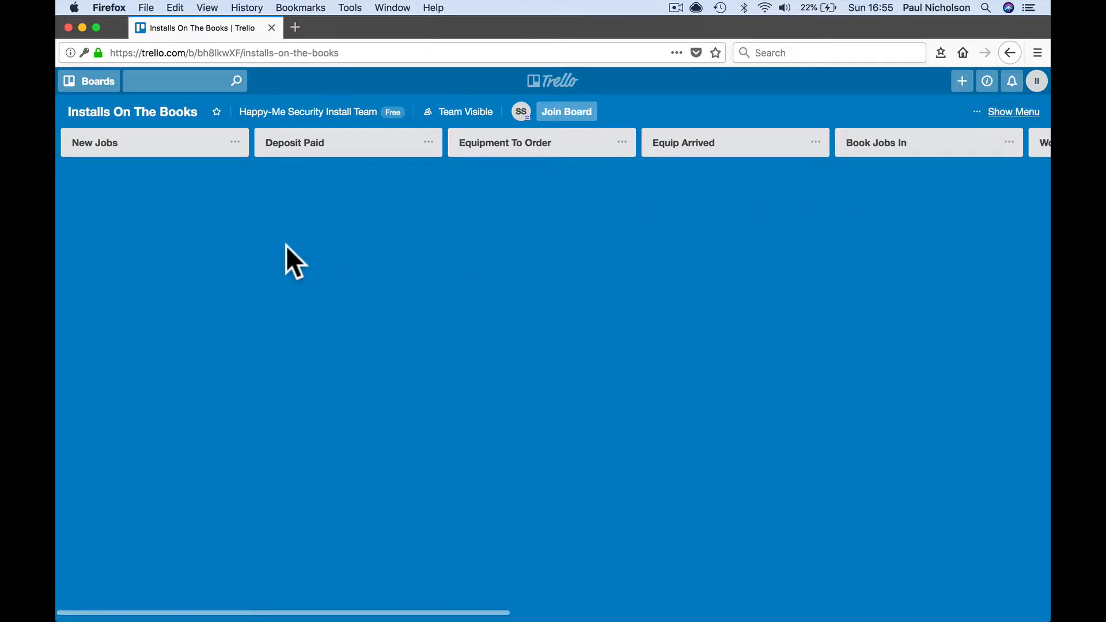
pyautogui.moveTo(349, 28); pyautogui.dragTo(369, 3)
pyautogui.click(189, 149)
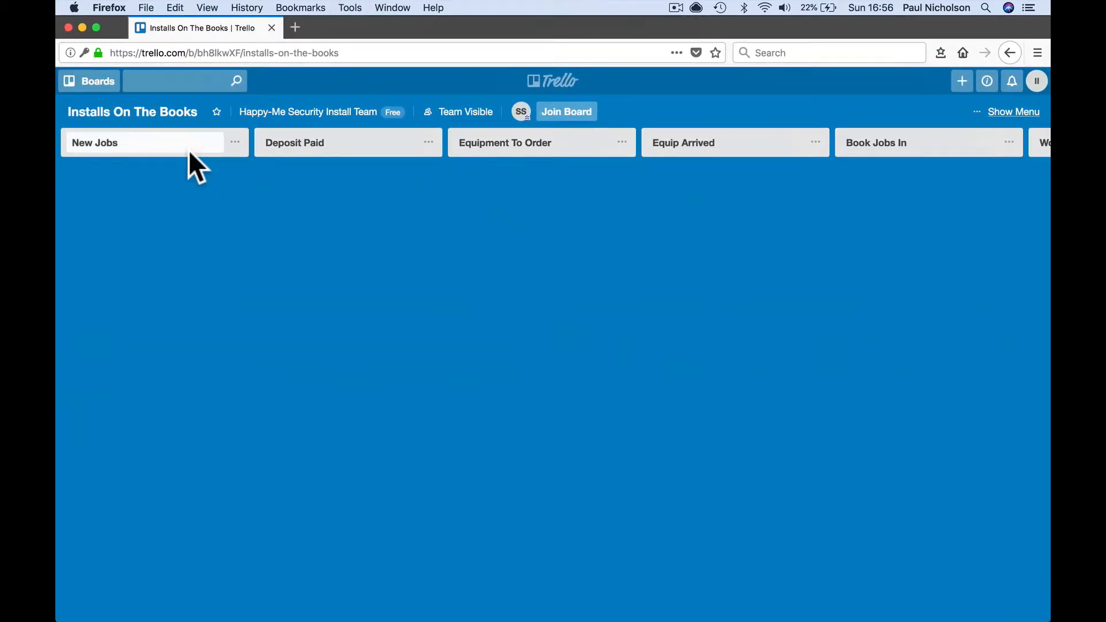
pyautogui.click(223, 168)
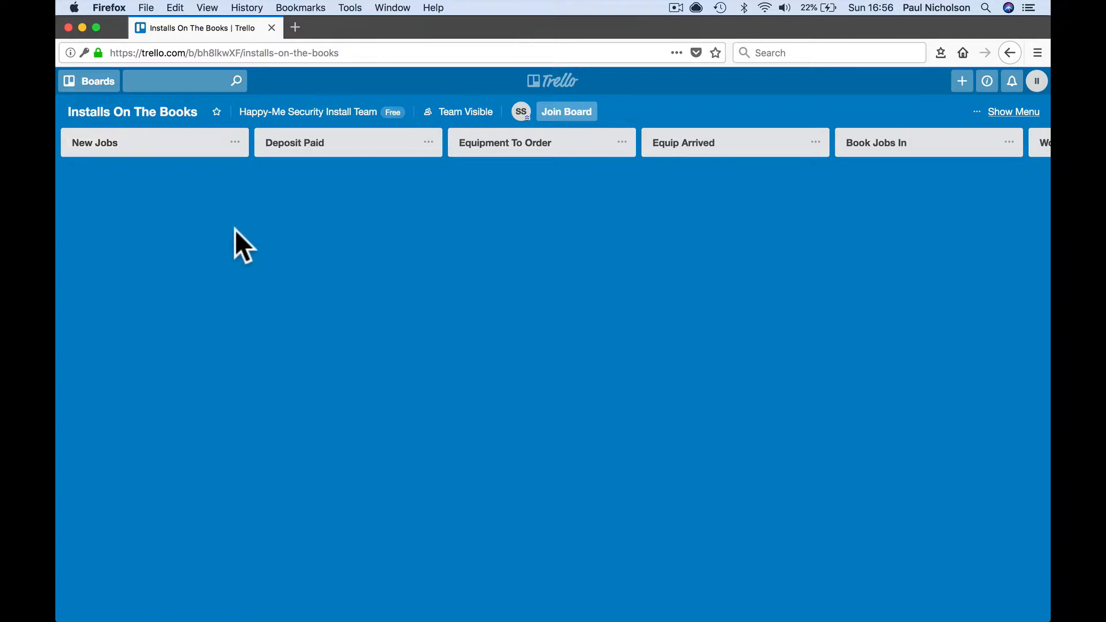
pyautogui.click(235, 143)
pyautogui.click(157, 164)
pyautogui.click(562, 118)
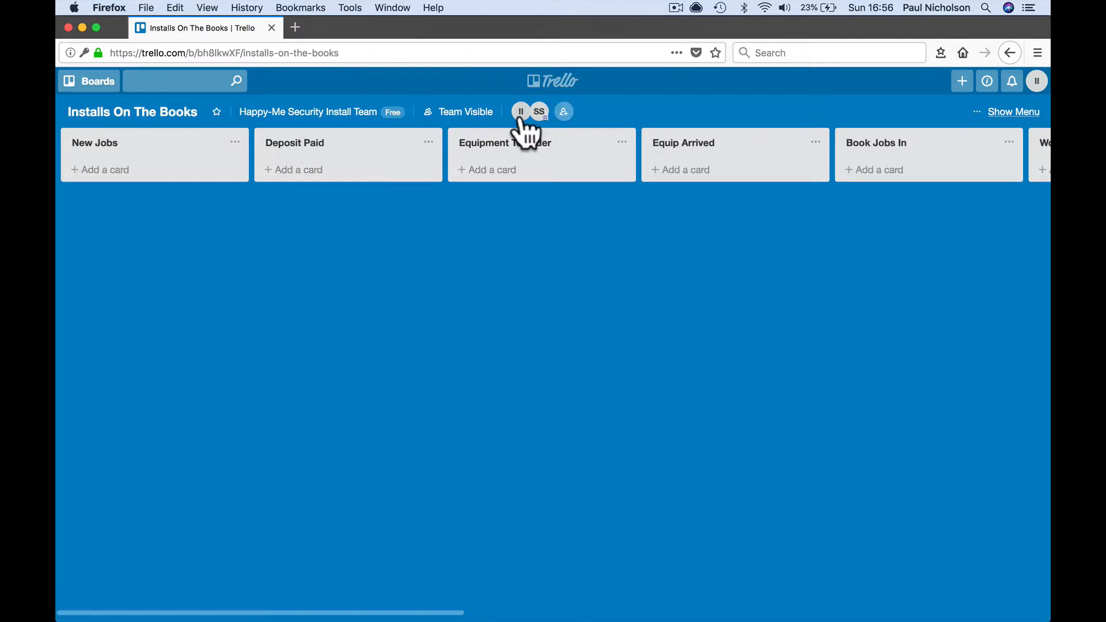
# - Add the card '1234 - CCTV Sytem - Gas Station - $1000' to New Jobs and open it
pyautogui.click(233, 180)
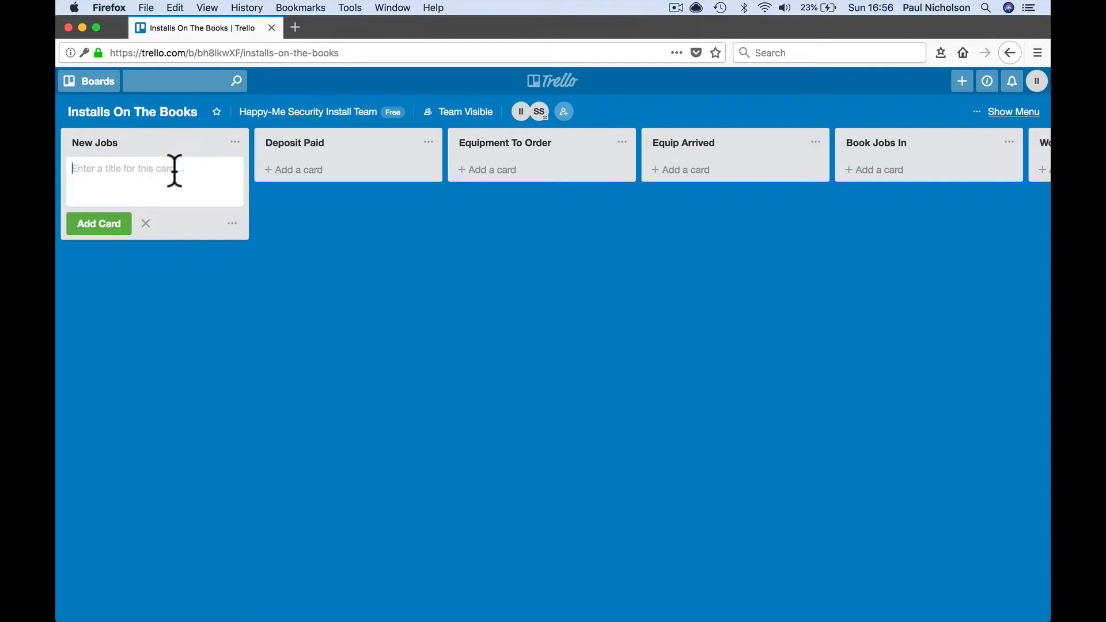
pyautogui.write('1')
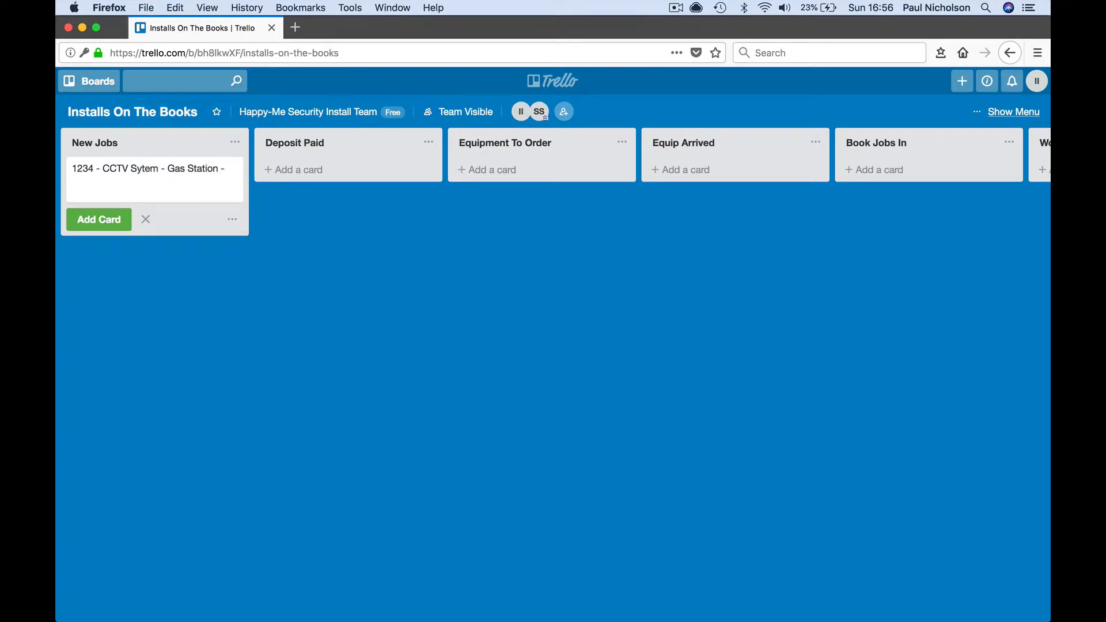
pyautogui.write('1000')
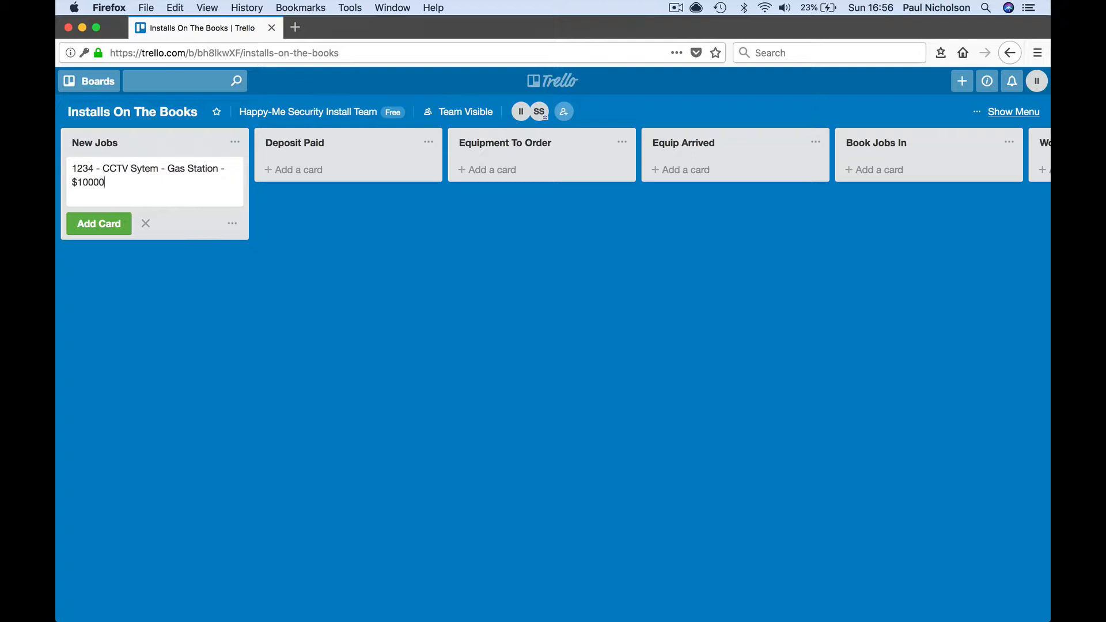
pyautogui.click(108, 226)
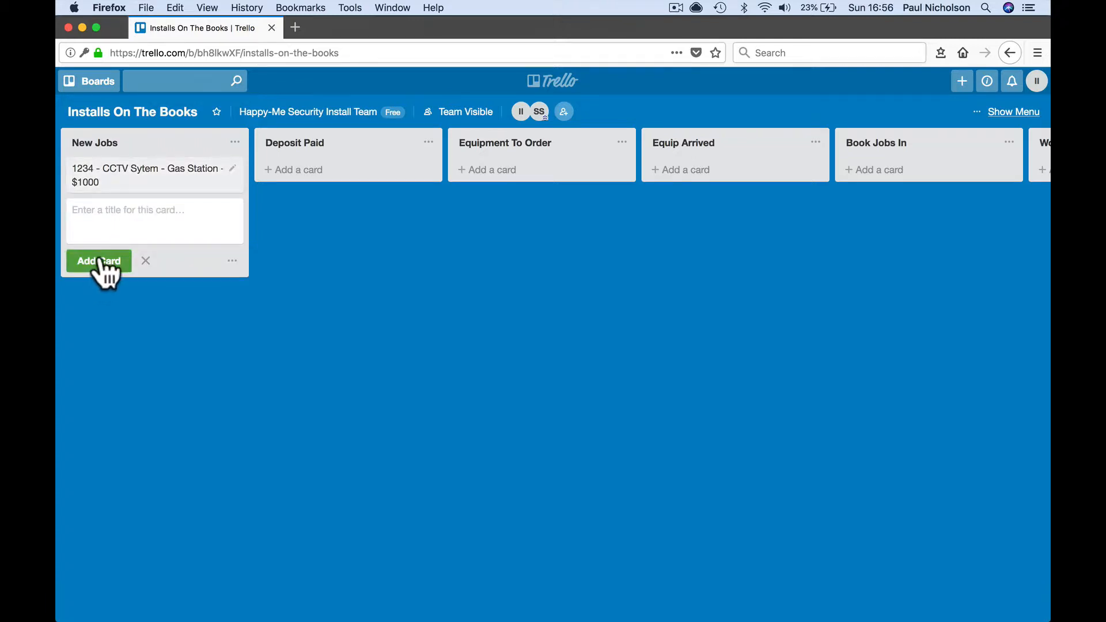
pyautogui.click(102, 187)
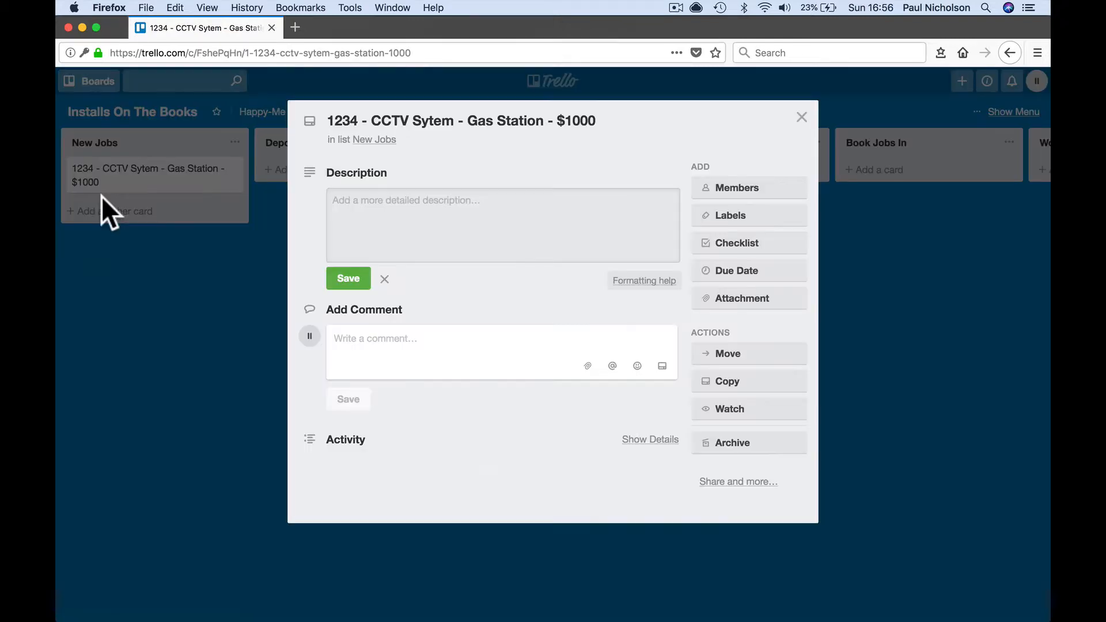
# - Change the card title's amount from $1000 to $10000
pyautogui.click(440, 118)
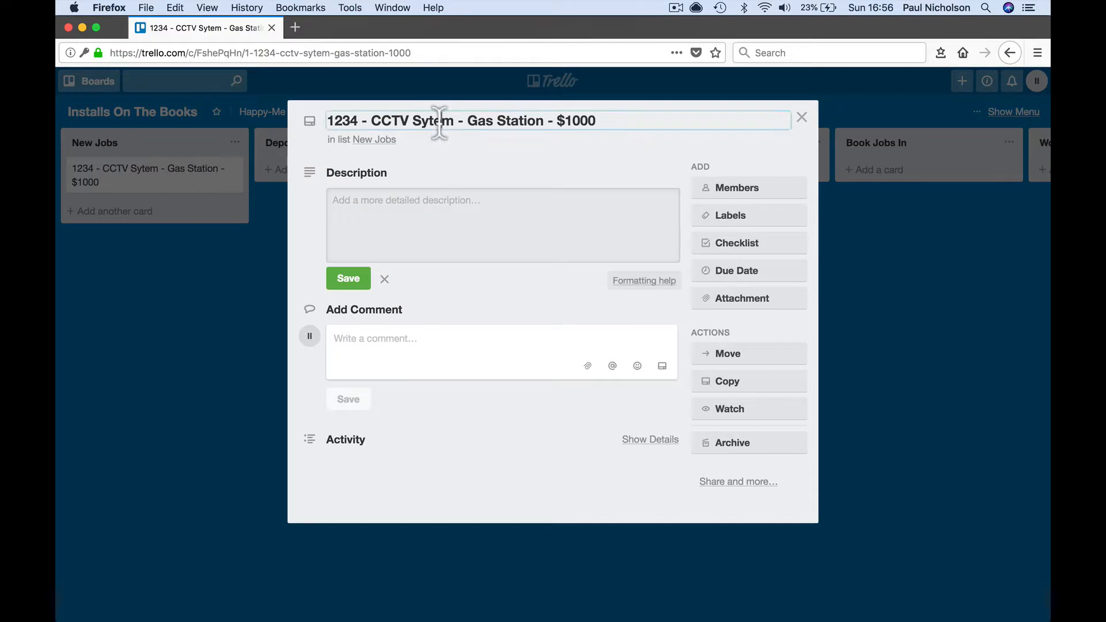
pyautogui.click(614, 128)
pyautogui.write('0')
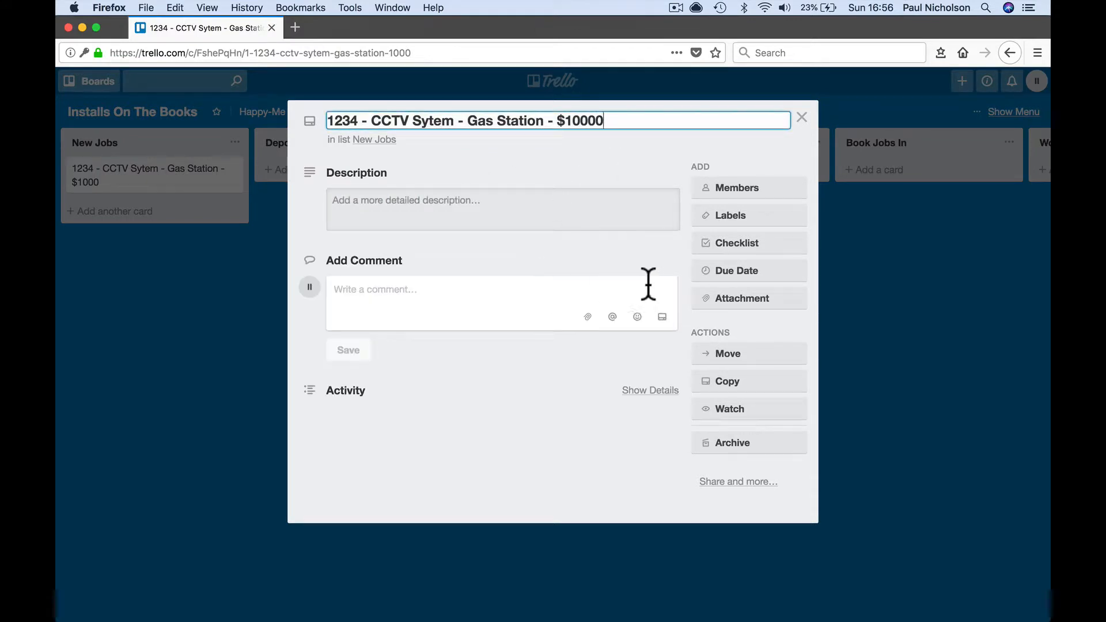
pyautogui.press('Return')
# - Save the description 'New CCTV System on Gas Station.' and close the card
pyautogui.click(495, 203)
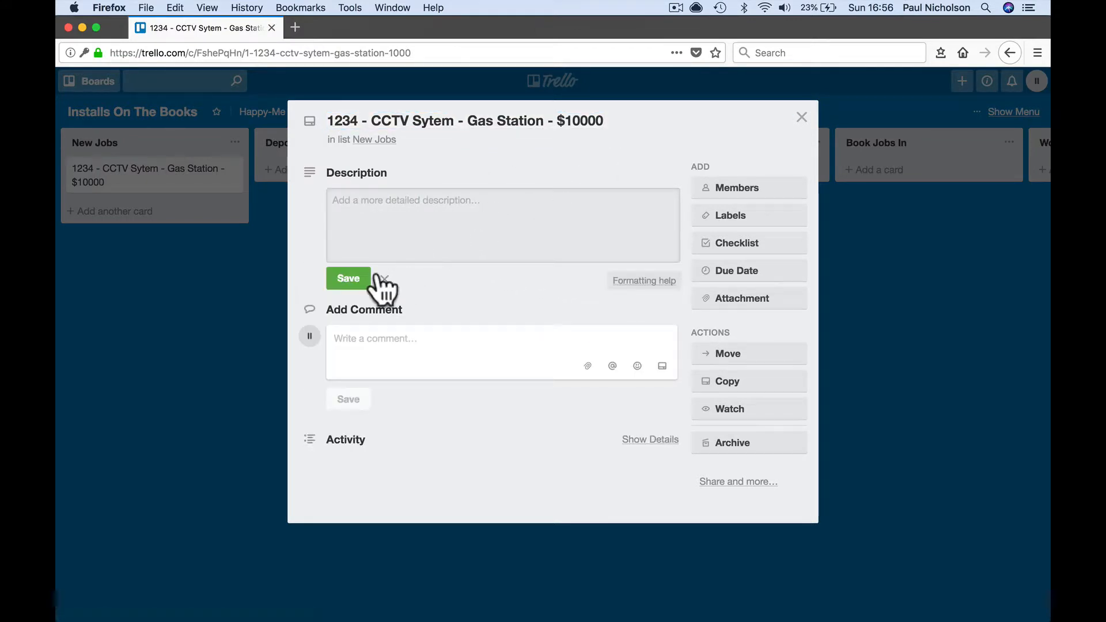
pyautogui.write('New CCTV')
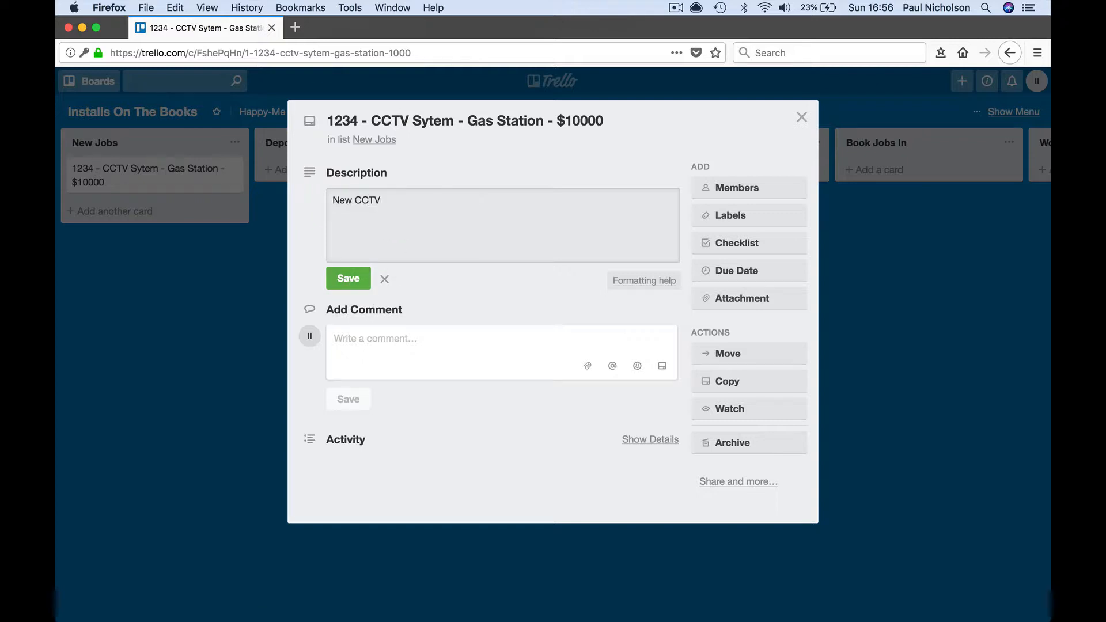
pyautogui.write(' System on Gas Star')
pyautogui.press('BackSpace')
pyautogui.write('tion.')
pyautogui.click(351, 282)
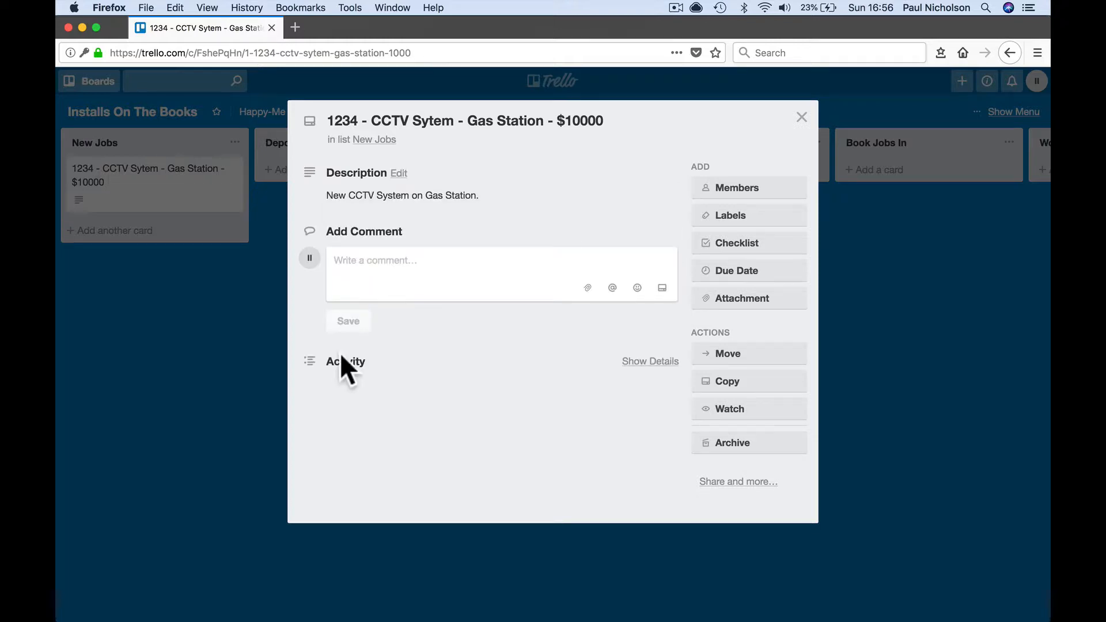
pyautogui.click(802, 117)
# - In Chrome, comment on the CCTV card asking for a call and noting job info is in the folder
pyautogui.moveTo(461, 616)
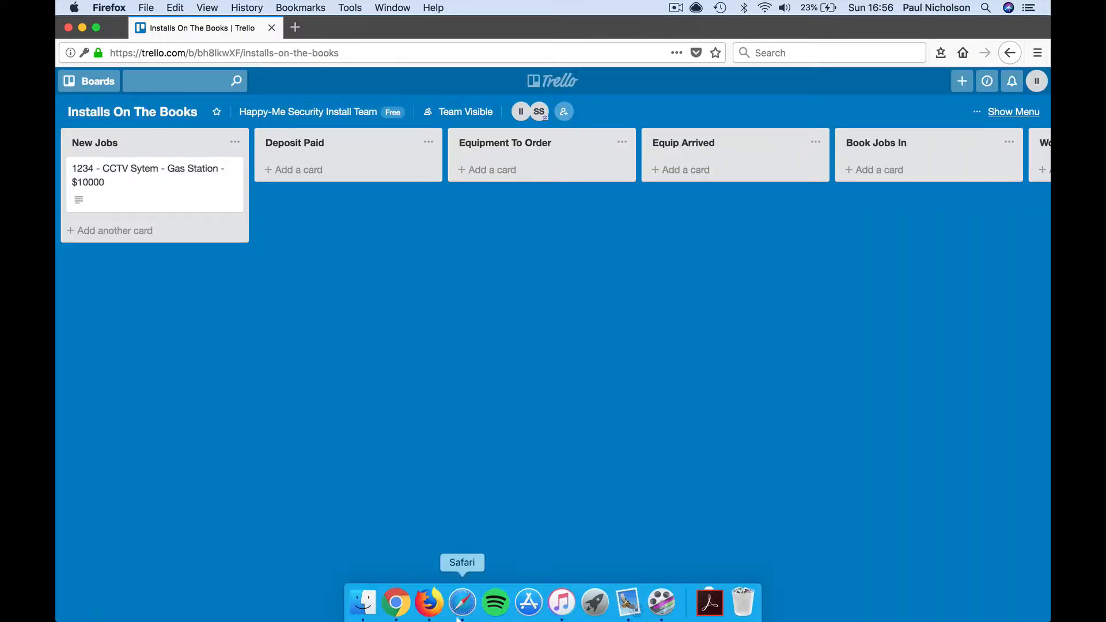
pyautogui.click(396, 602)
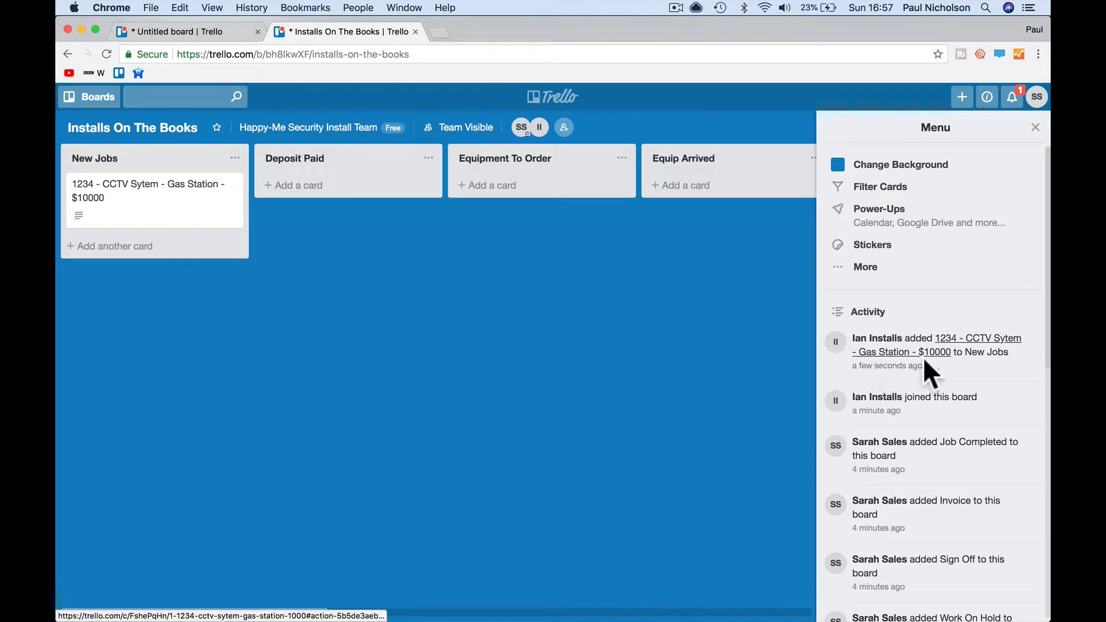
pyautogui.click(173, 214)
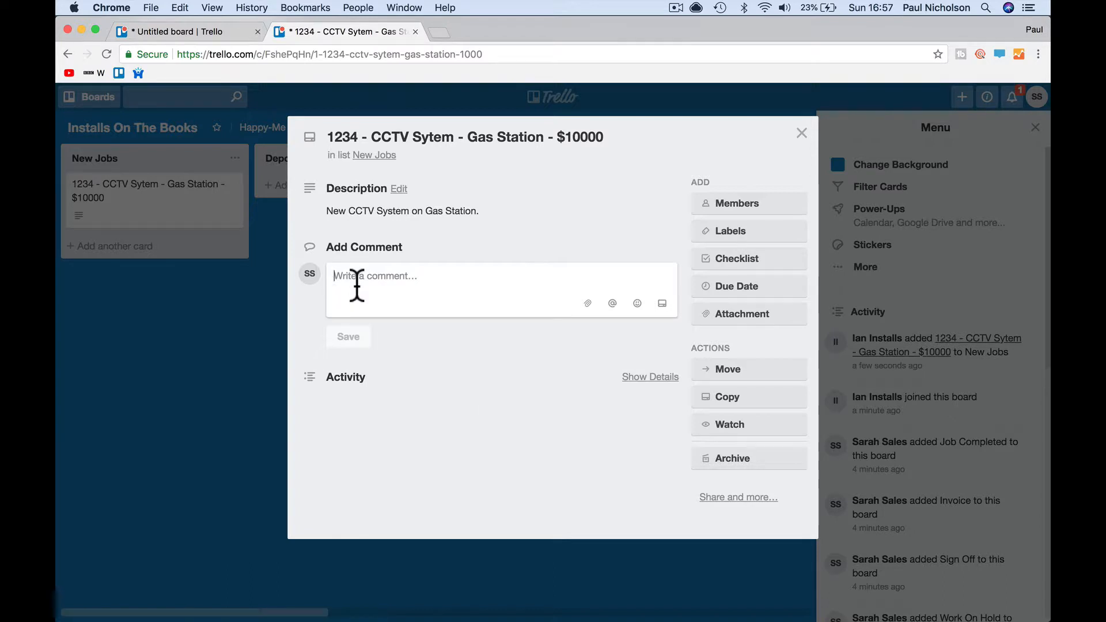
pyautogui.write('Hey gu')
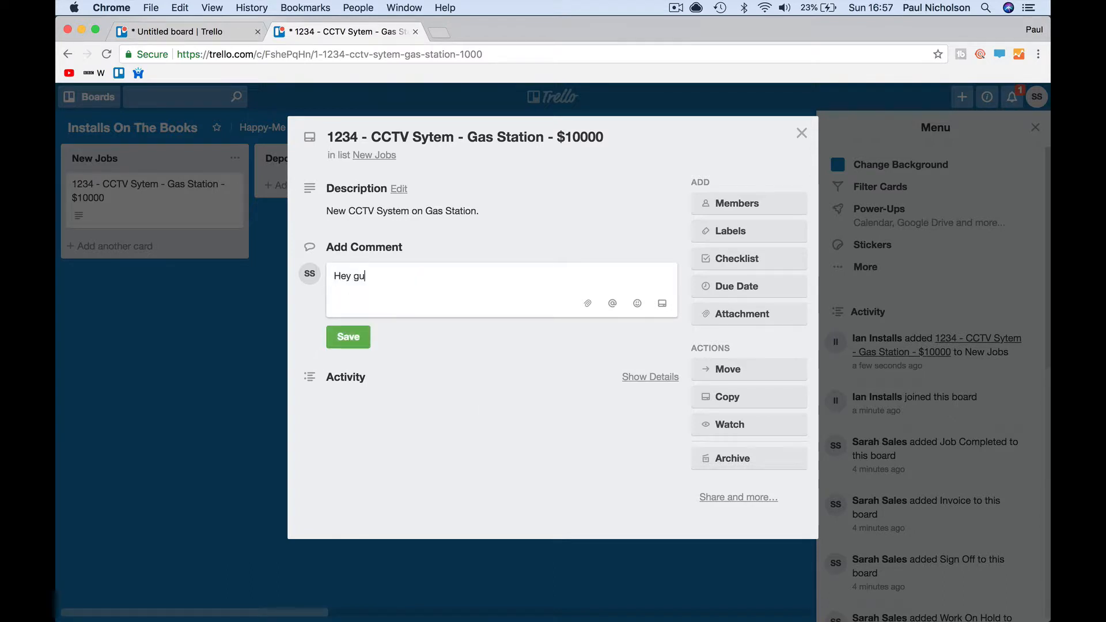
pyautogui.write('ys ')
pyautogui.write('ig')
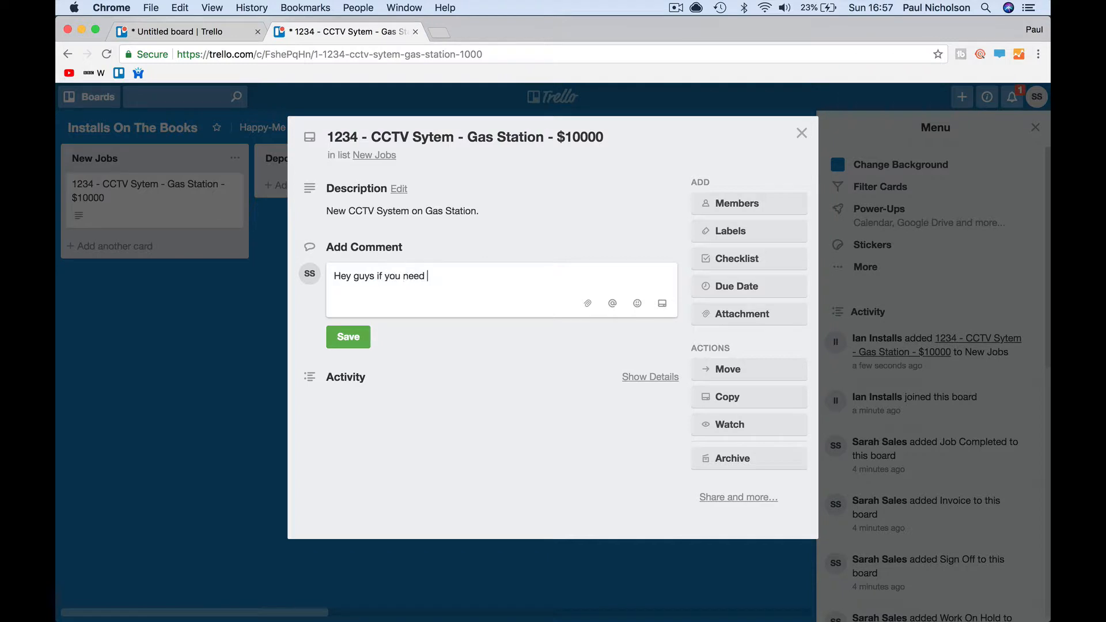
pyautogui.write('info call me. I')
pyautogui.write('ll the description and job info is in')
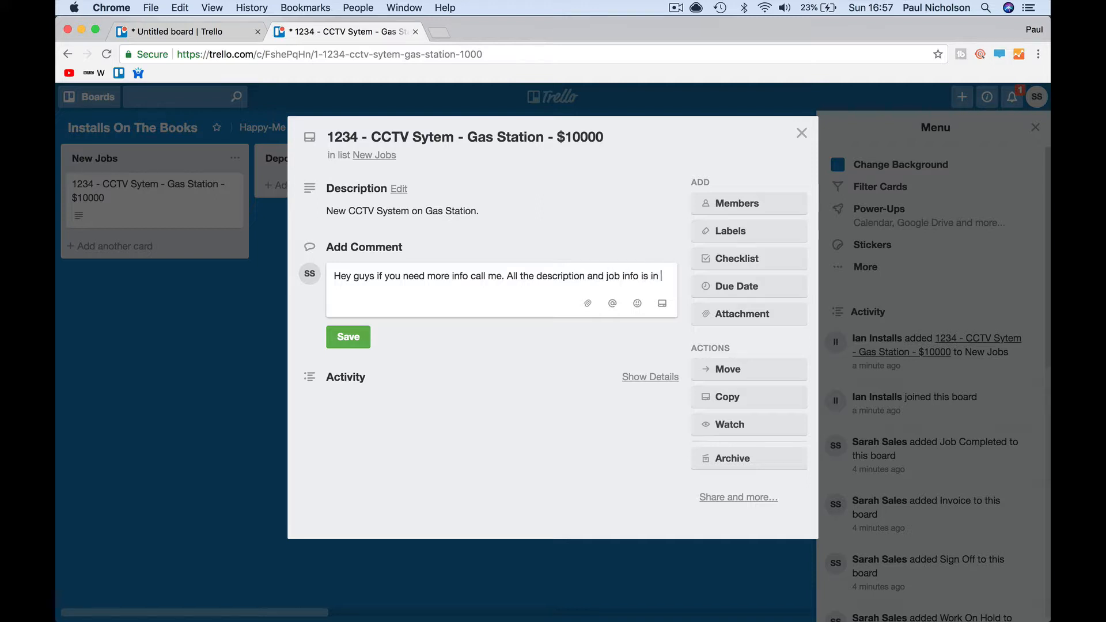
pyautogui.write('the folder.')
pyautogui.press('Return')
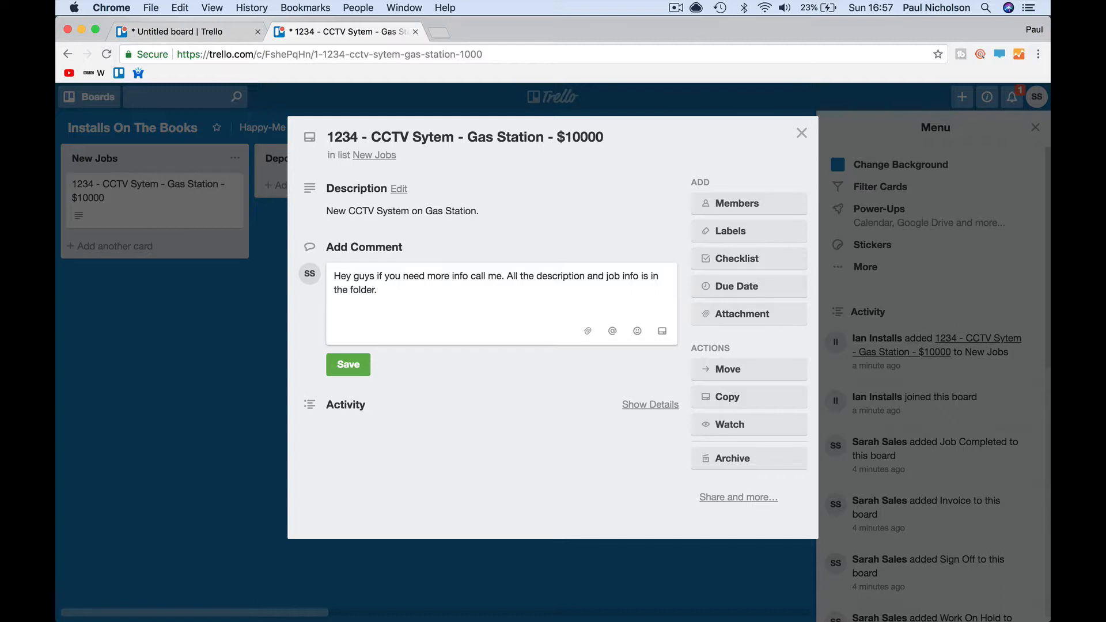
pyautogui.click(349, 363)
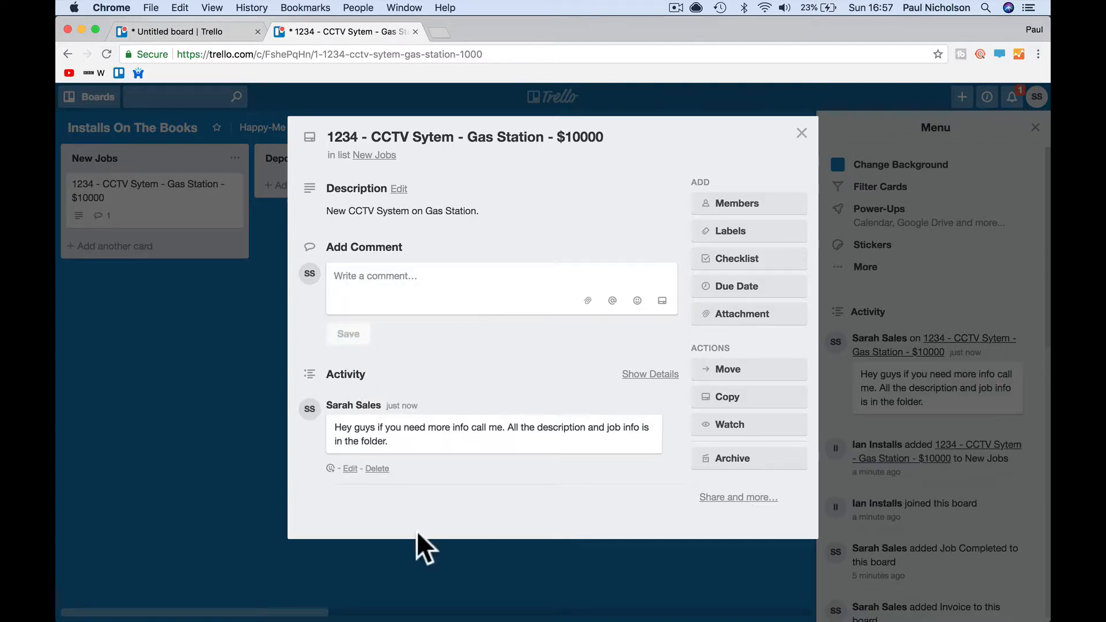
pyautogui.moveTo(392, 619)
pyautogui.click(429, 602)
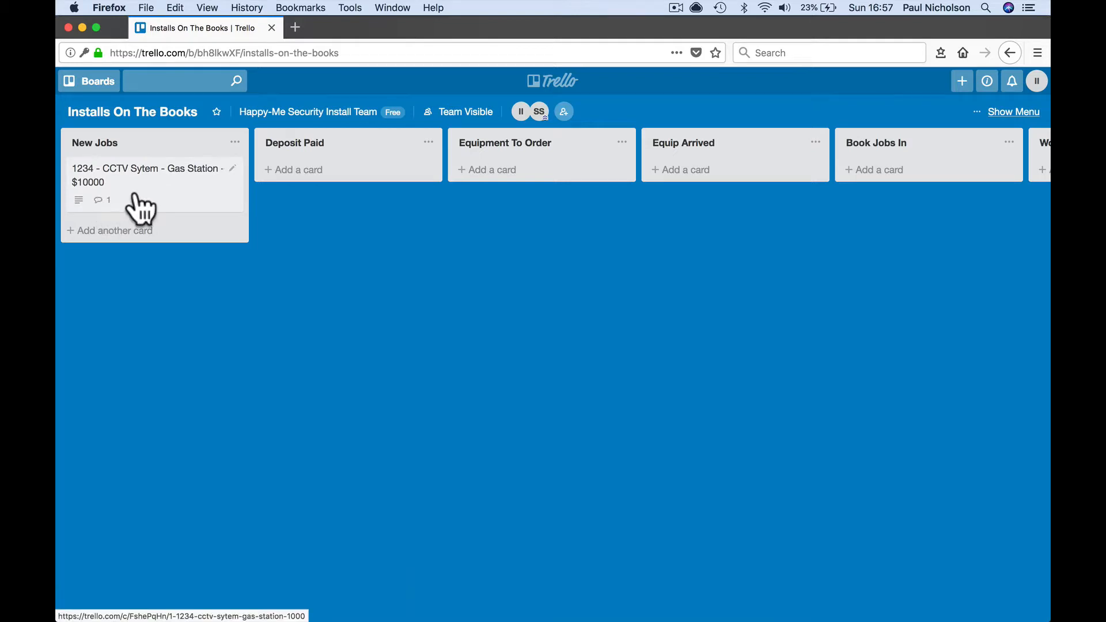
# - Reply 'Thanks' to the CCTV card's comment, adding that the crew starts next week, then close the card
pyautogui.click(134, 201)
pyautogui.click(353, 455)
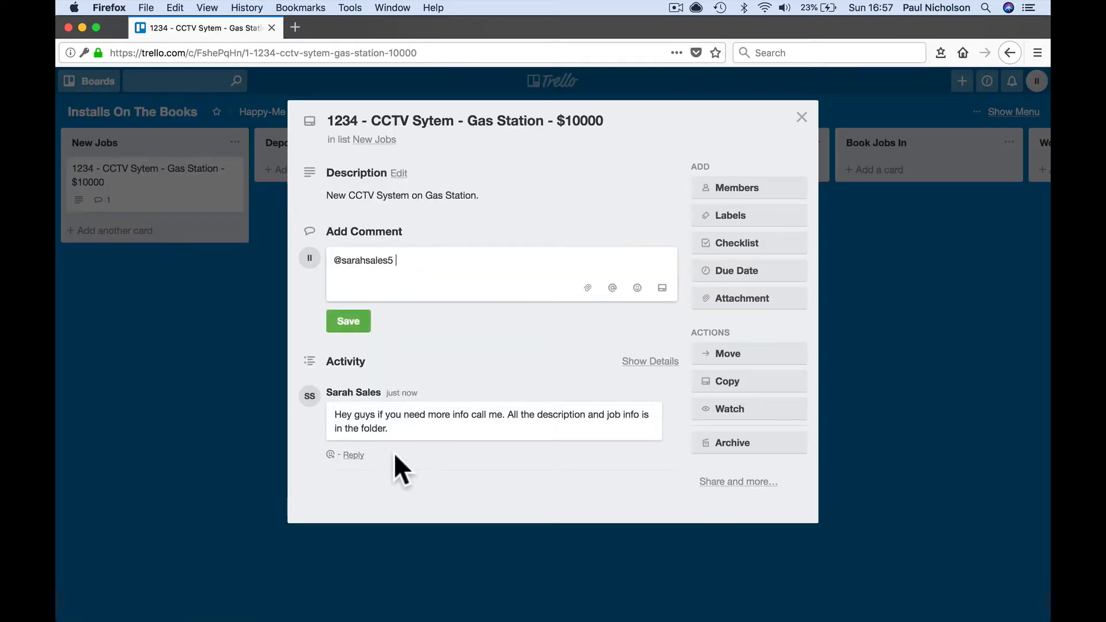
pyautogui.write('Thanks Sarah. Guys should be starting next week.')
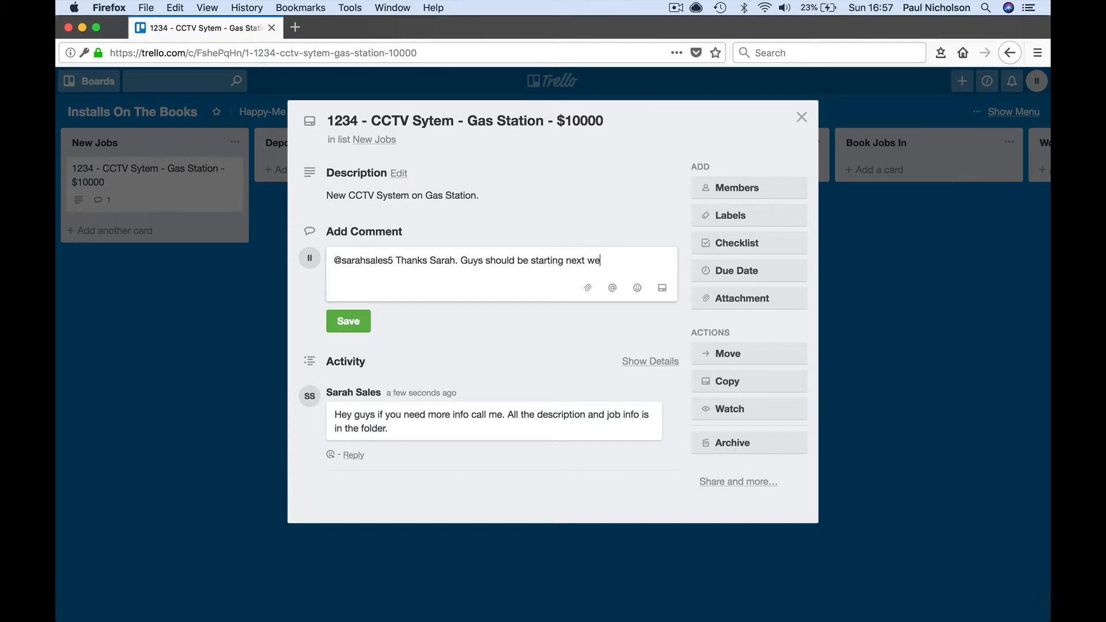
pyautogui.click(356, 315)
pyautogui.click(801, 117)
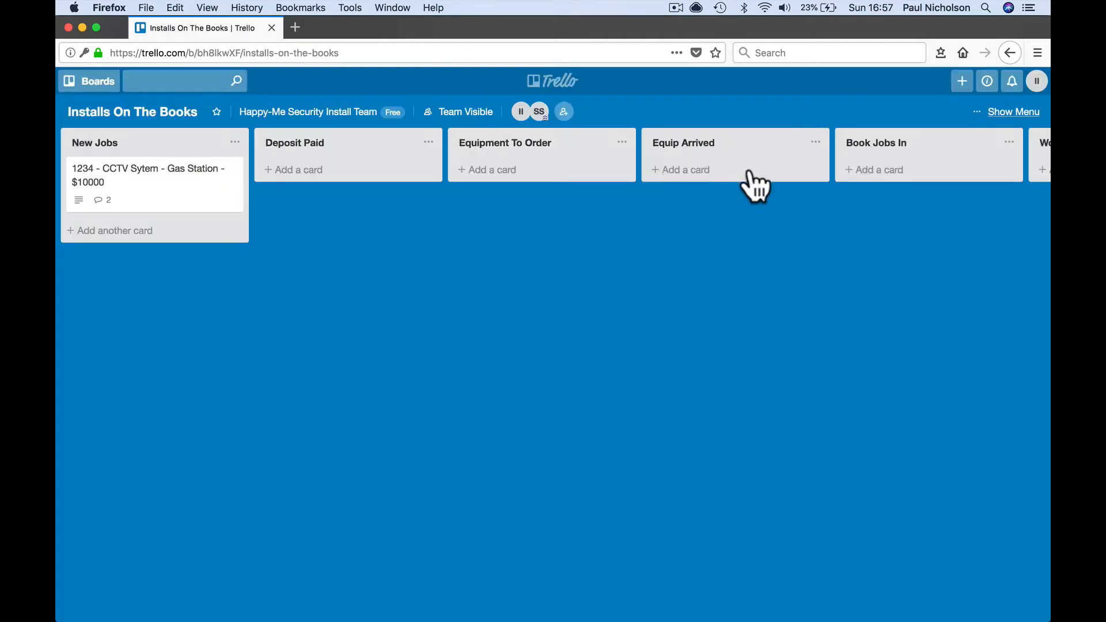
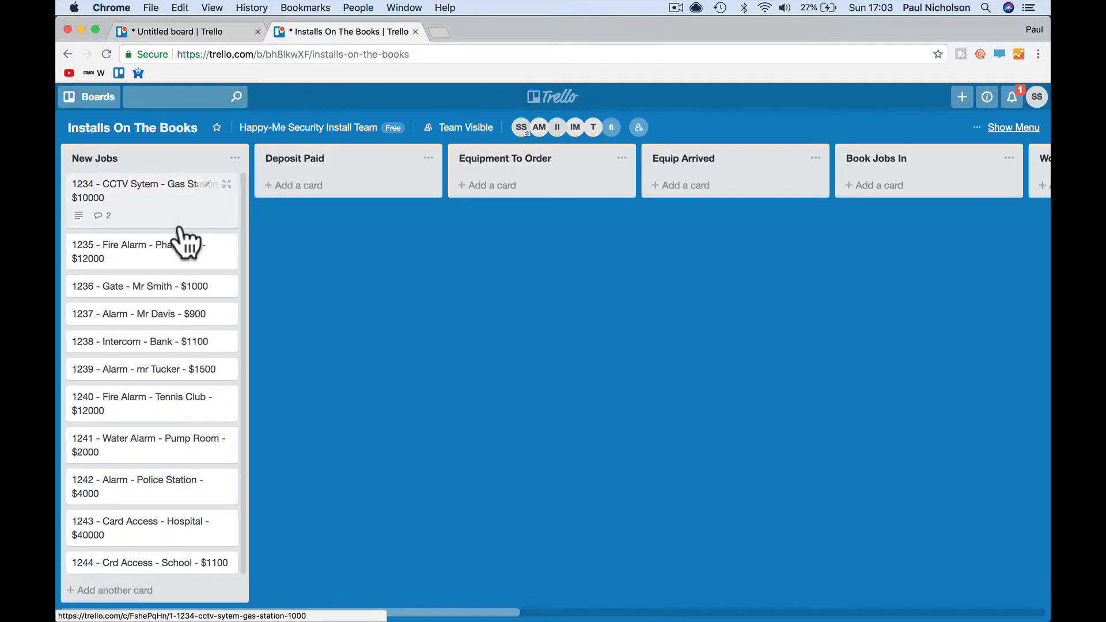
# - Name the green label 'CCTV System' and apply it to card 1234
pyautogui.click(152, 206)
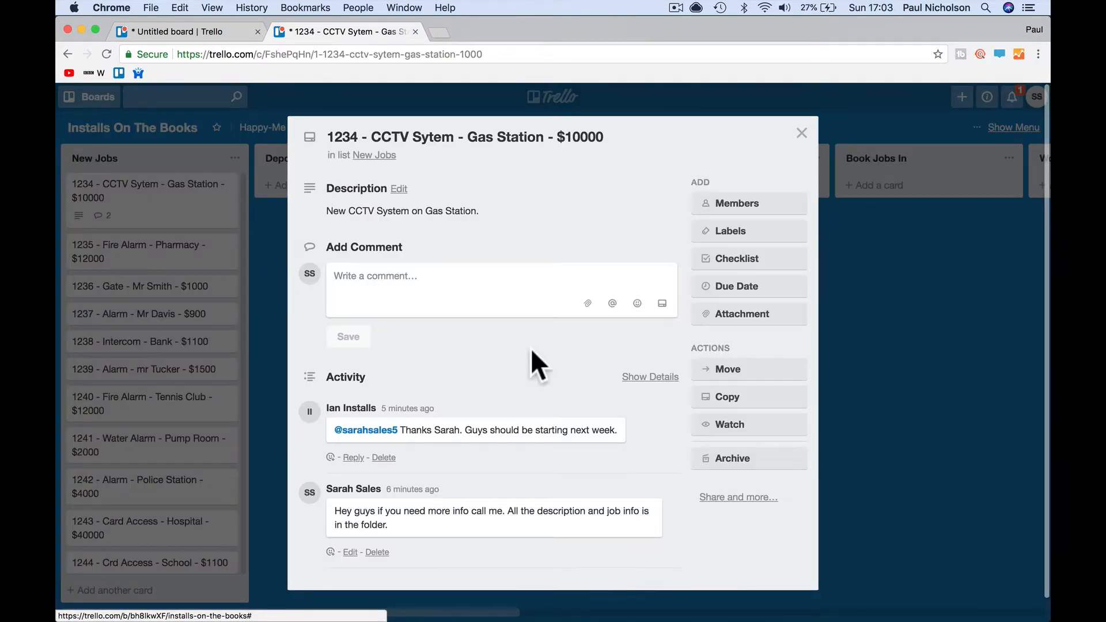
pyautogui.click(717, 236)
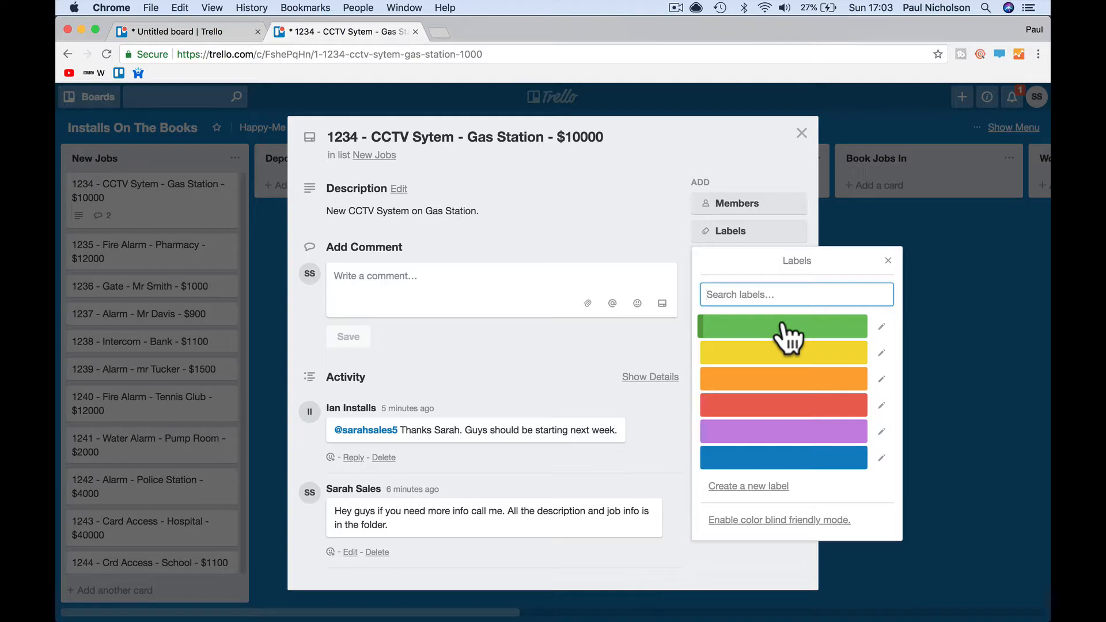
pyautogui.click(881, 327)
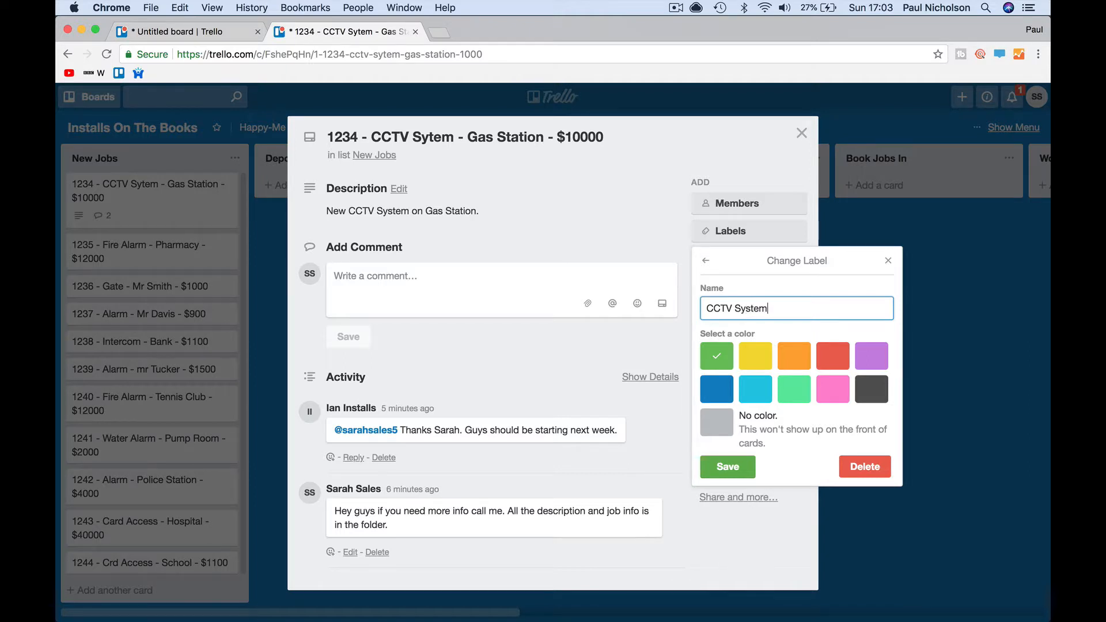
pyautogui.click(727, 467)
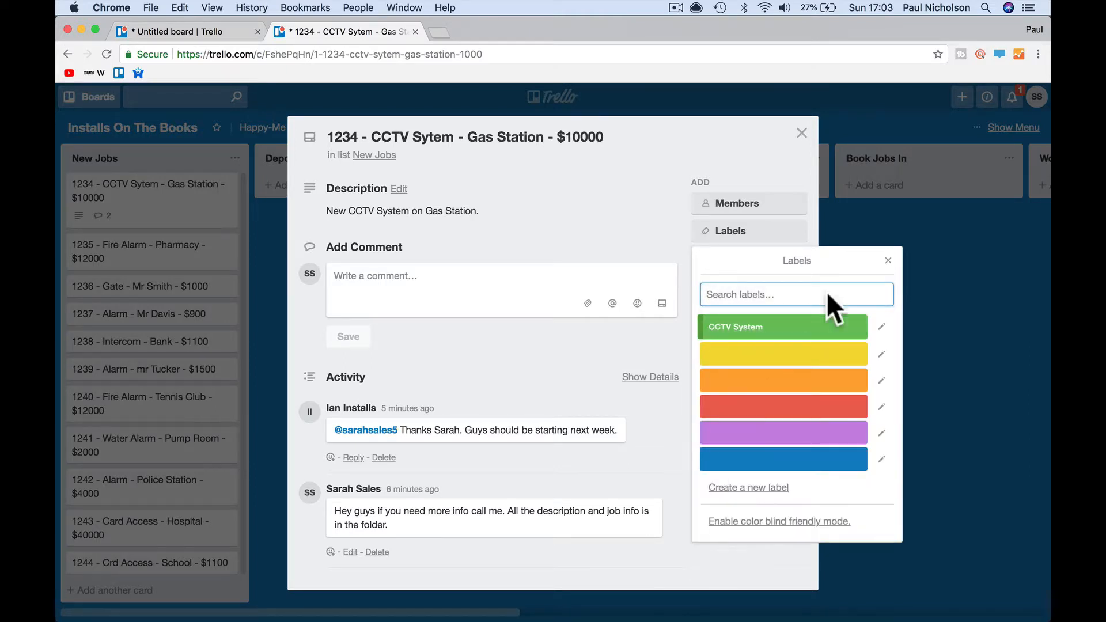
pyautogui.click(892, 266)
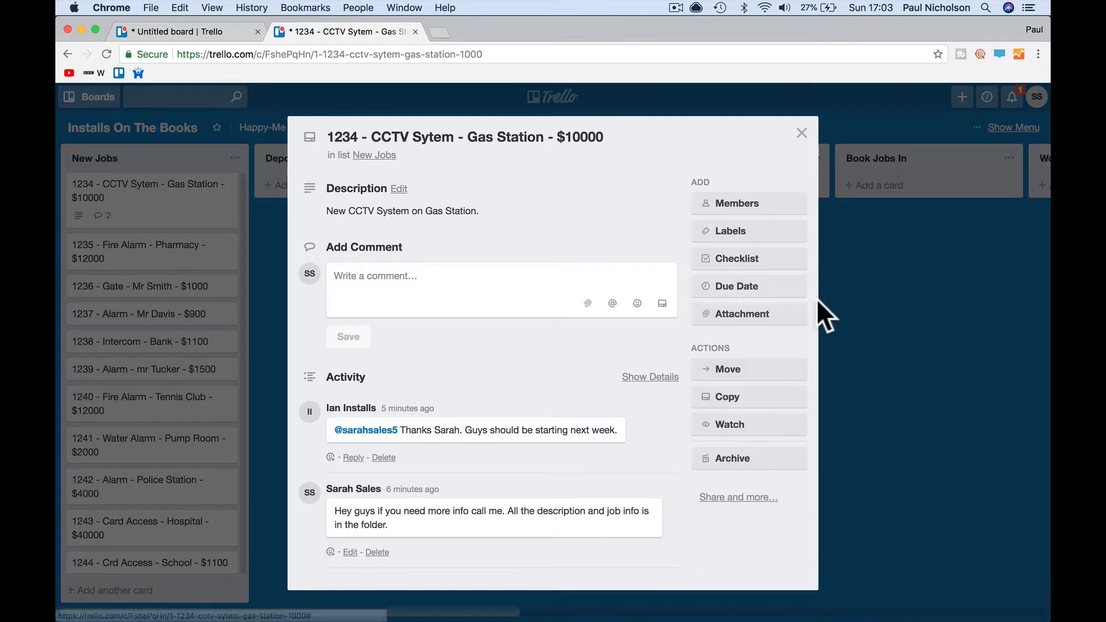
pyautogui.click(740, 233)
pyautogui.click(740, 337)
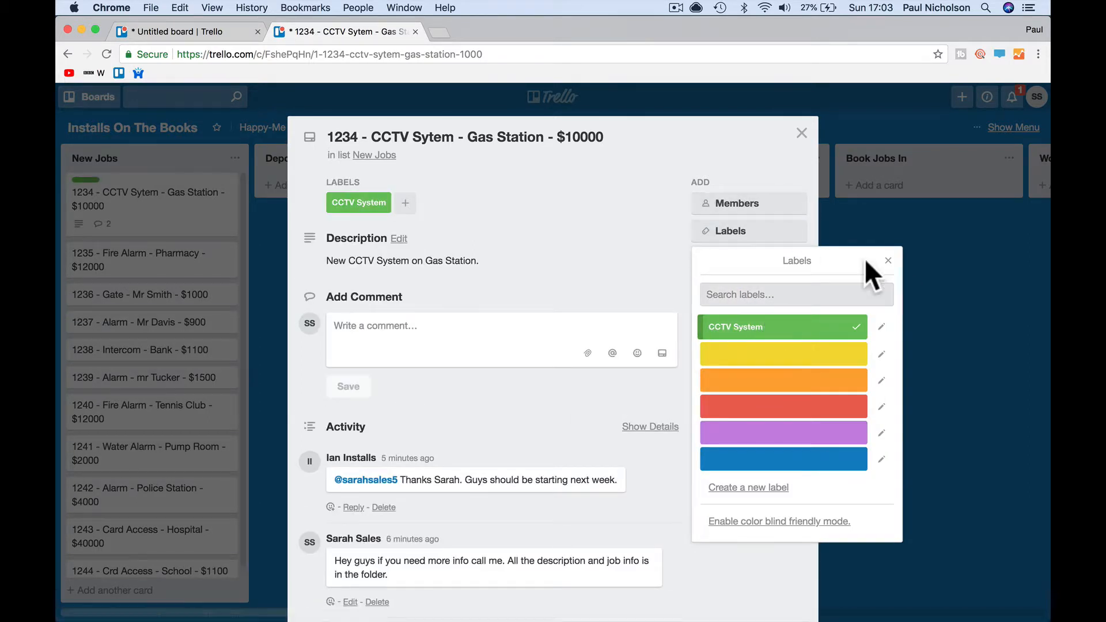
pyautogui.click(890, 261)
pyautogui.click(802, 134)
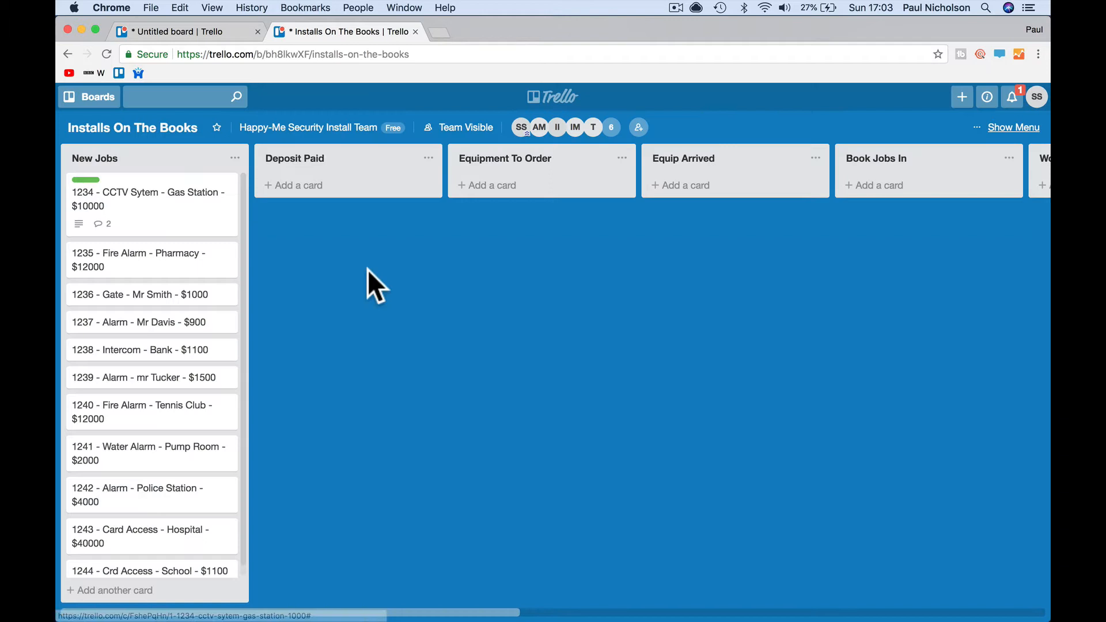
# - Name the red label 'Fire Alarm' and apply it to card 1235 Pharmacy
pyautogui.click(161, 265)
pyautogui.click(756, 232)
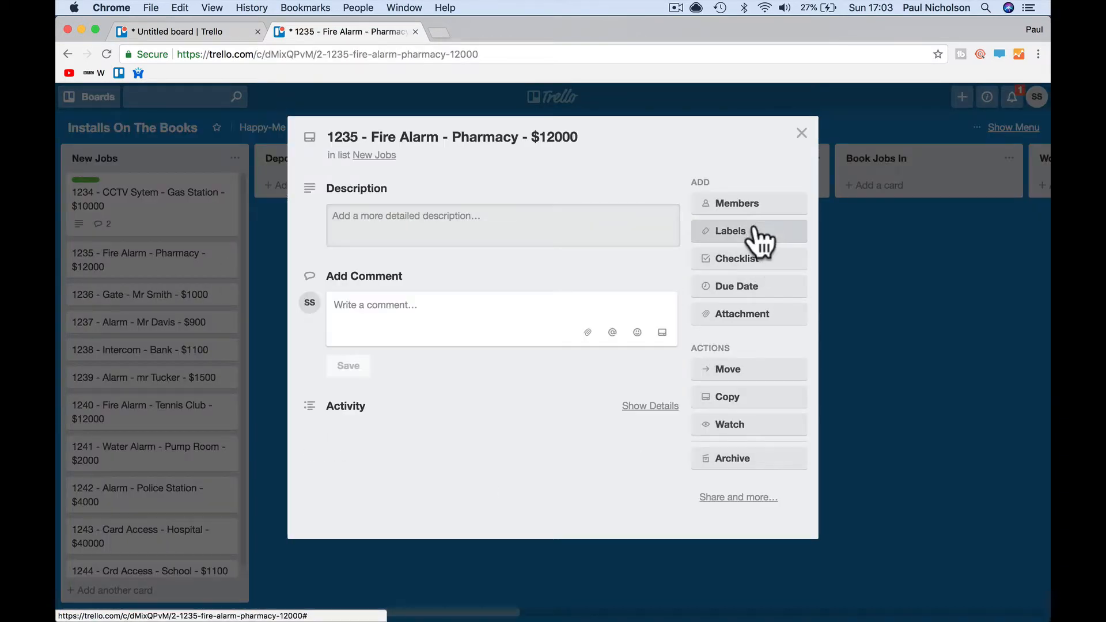
pyautogui.click(880, 408)
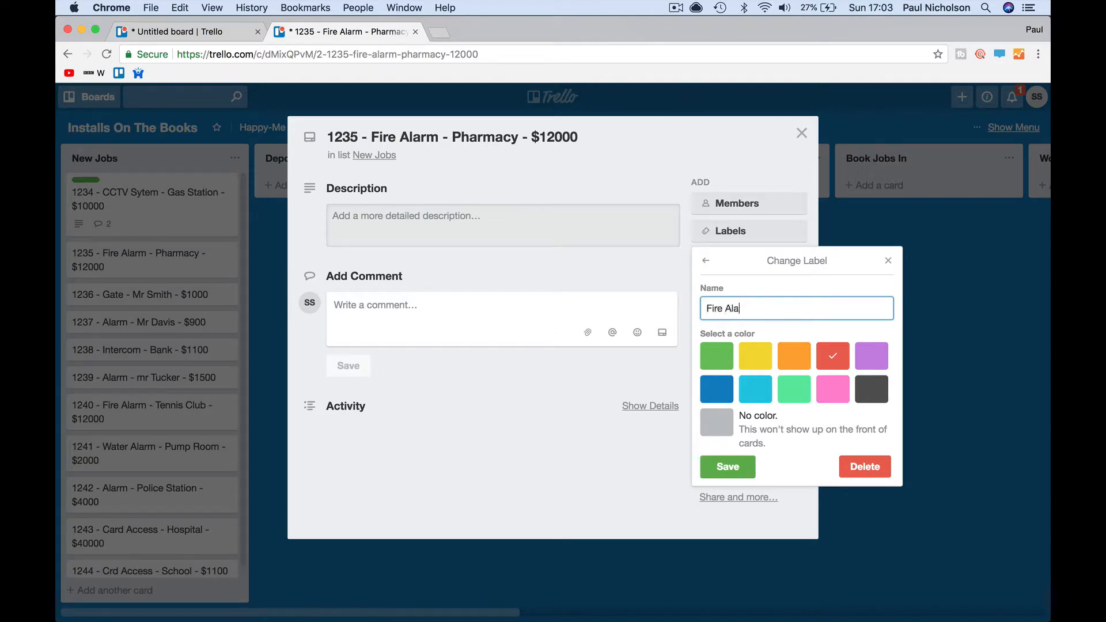
pyautogui.click(746, 468)
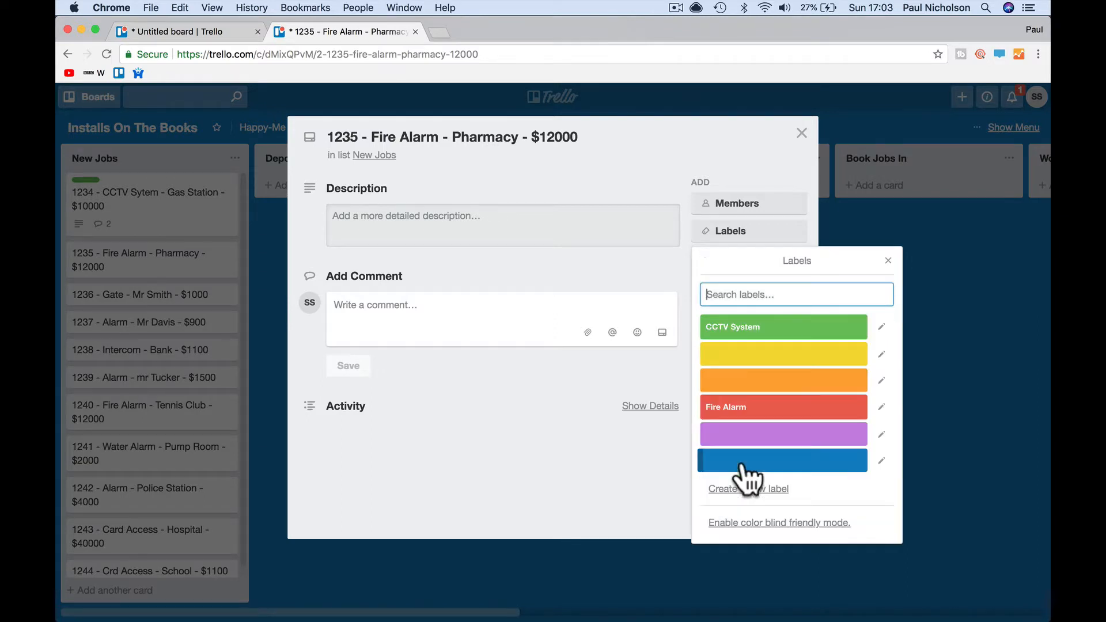
pyautogui.click(889, 260)
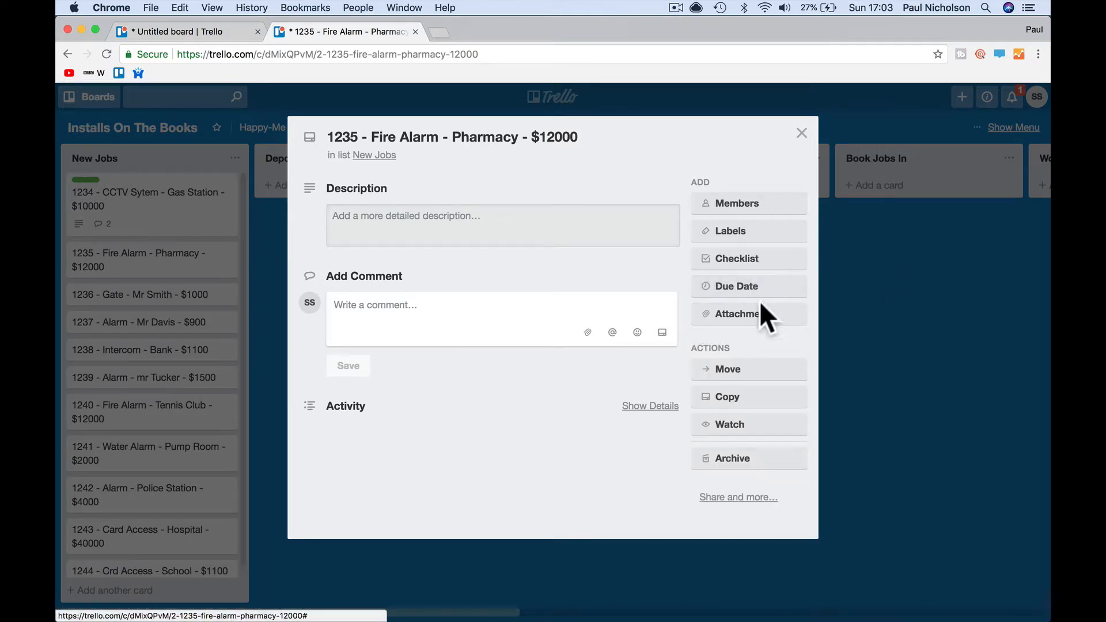
pyautogui.click(749, 231)
pyautogui.click(766, 406)
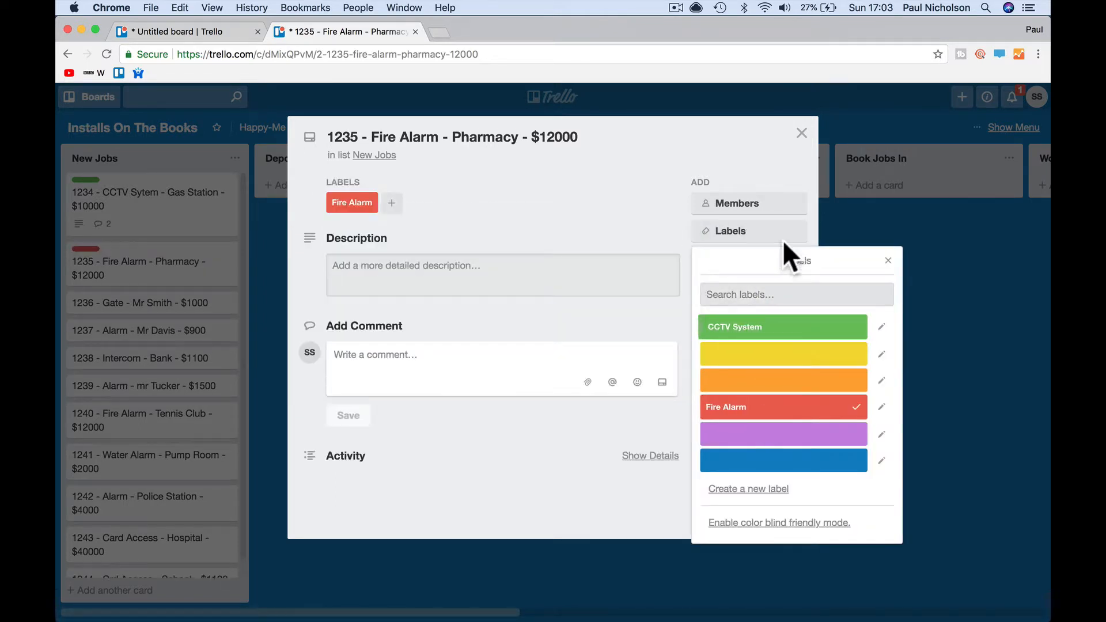
pyautogui.click(801, 133)
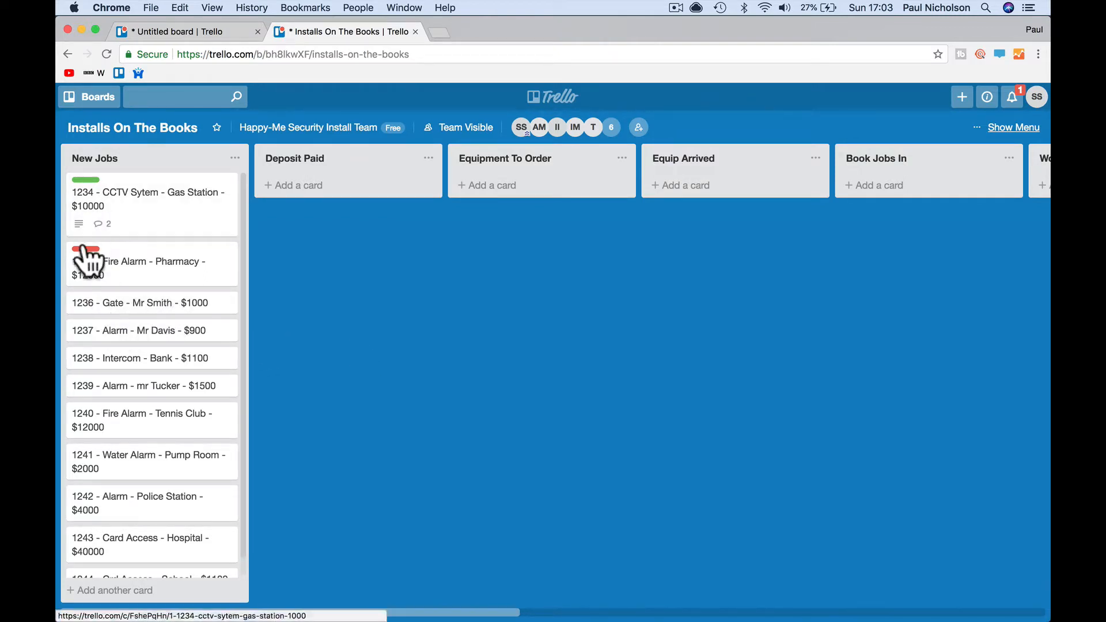
# - Give card 1236 a new sky-blue 'Gate' label, removing the blue label
pyautogui.click(115, 314)
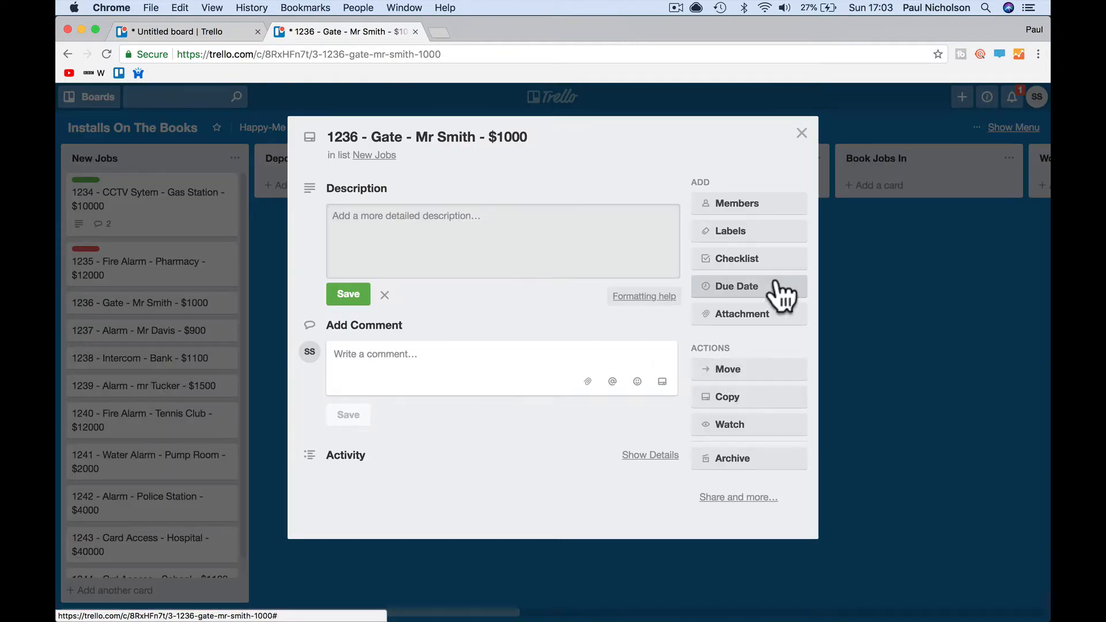
pyautogui.click(759, 233)
pyautogui.click(780, 459)
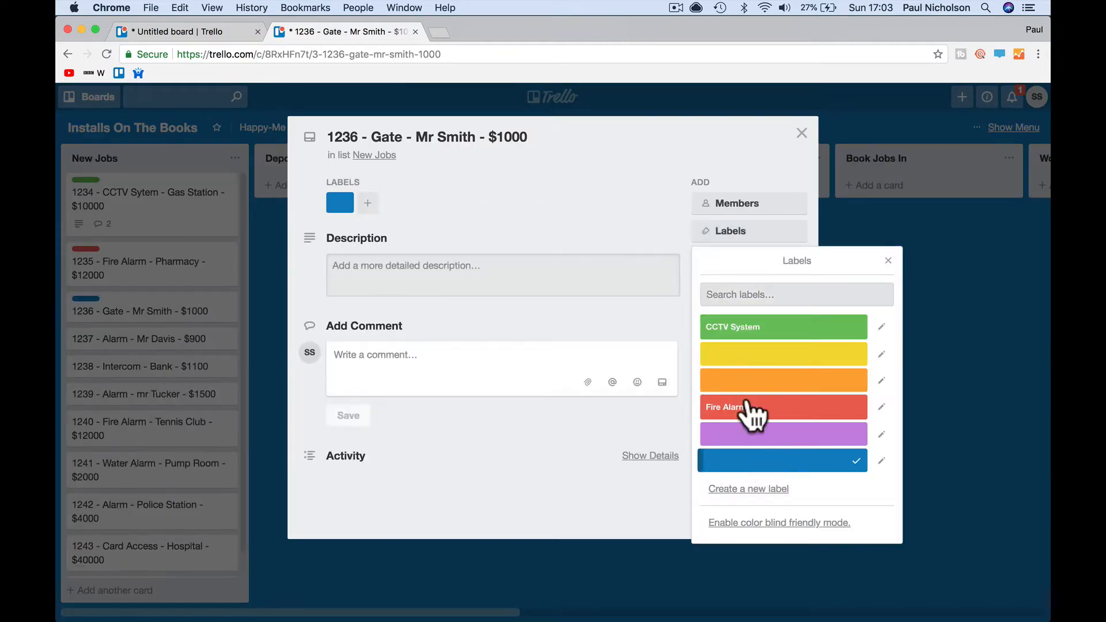
pyautogui.click(732, 295)
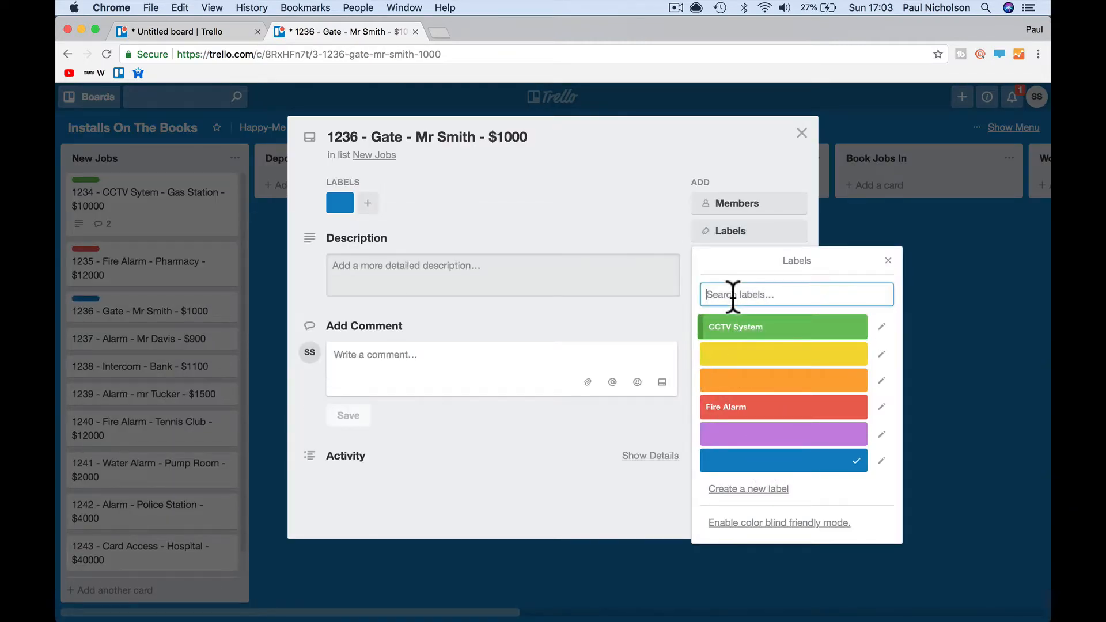
pyautogui.write('GAte')
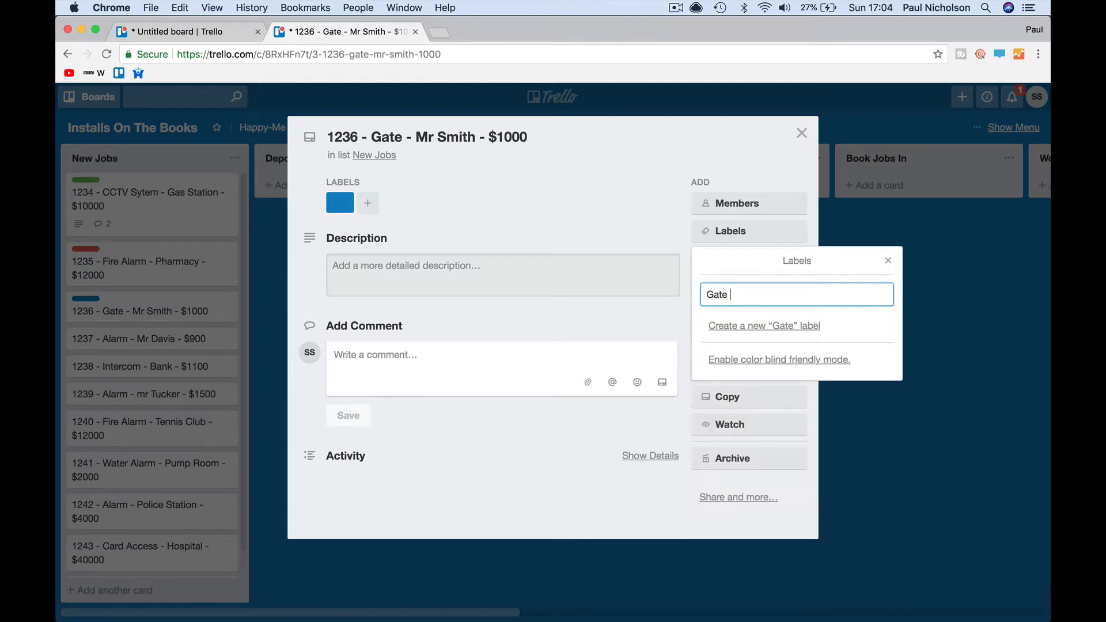
pyautogui.click(764, 325)
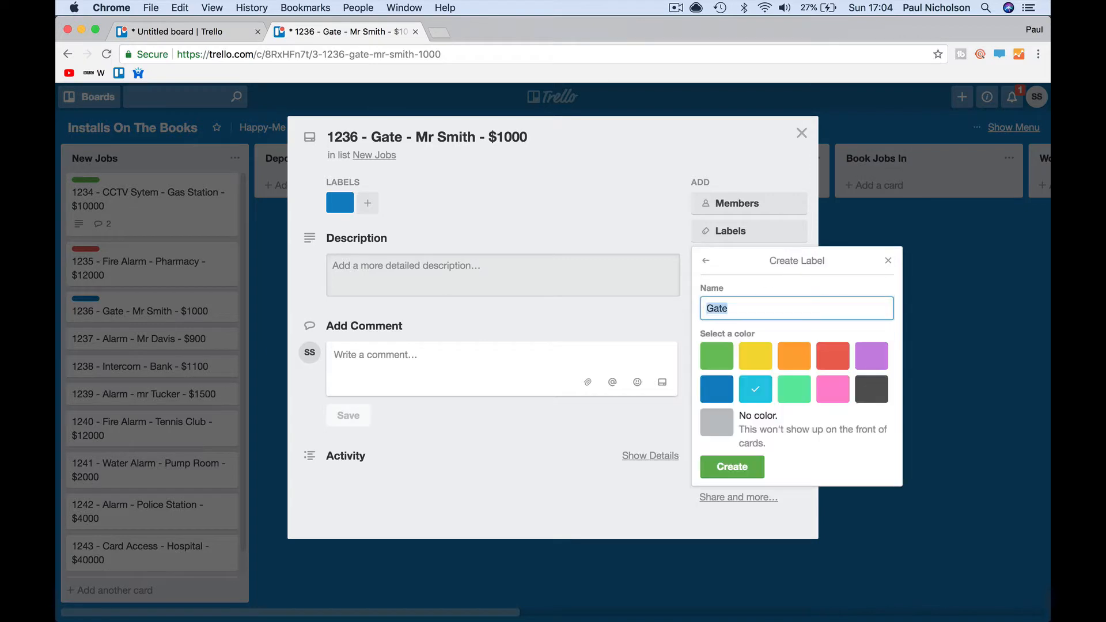
pyautogui.click(755, 387)
pyautogui.click(729, 462)
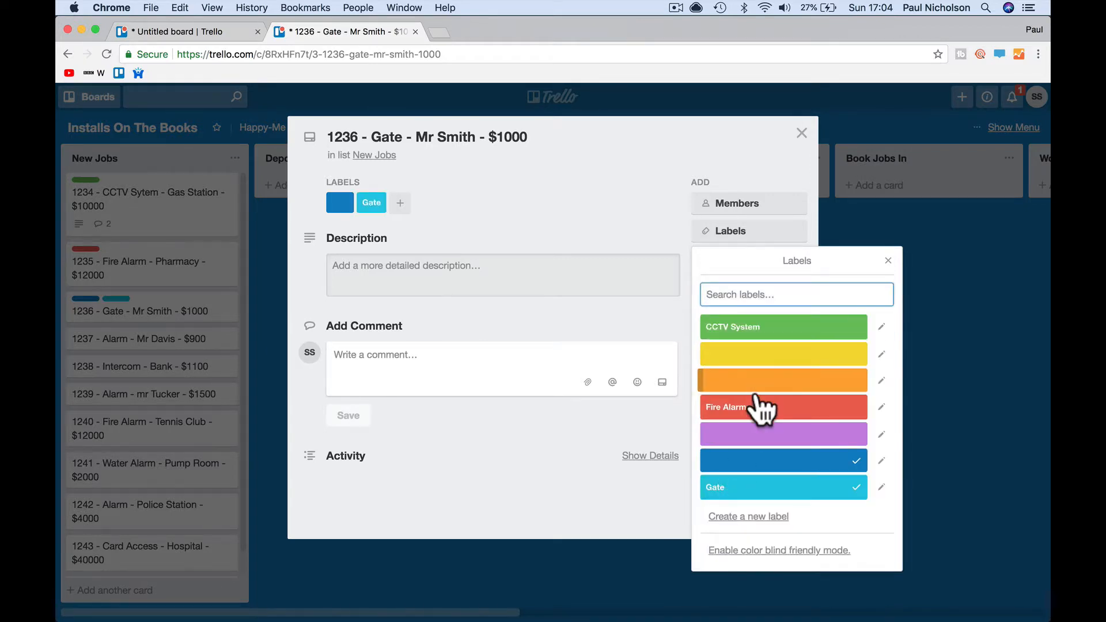
pyautogui.click(774, 490)
pyautogui.click(801, 488)
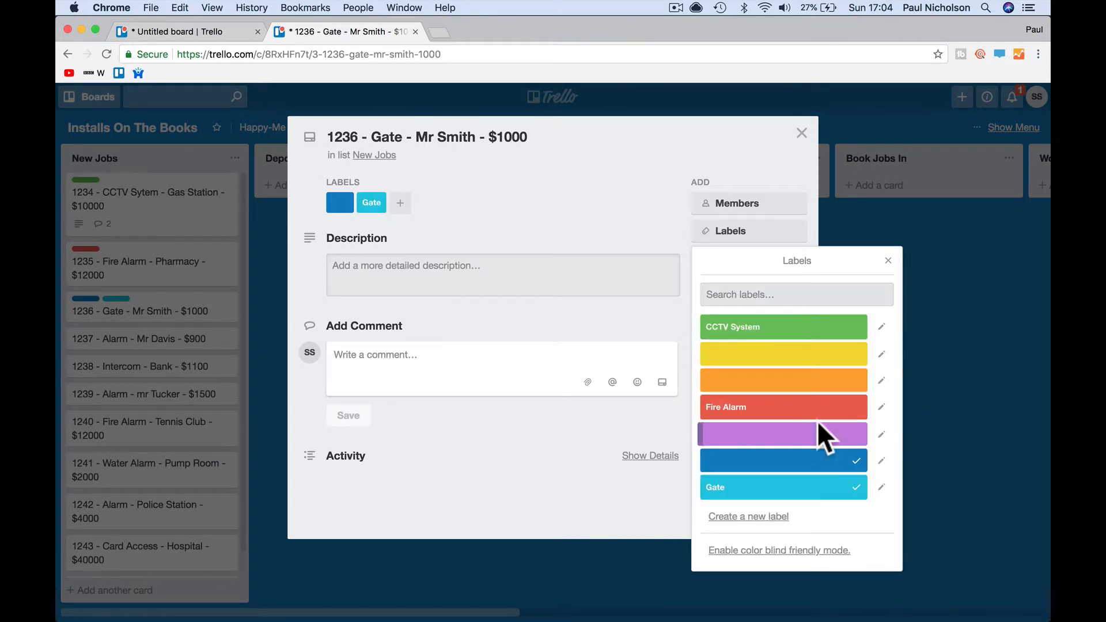
pyautogui.click(773, 468)
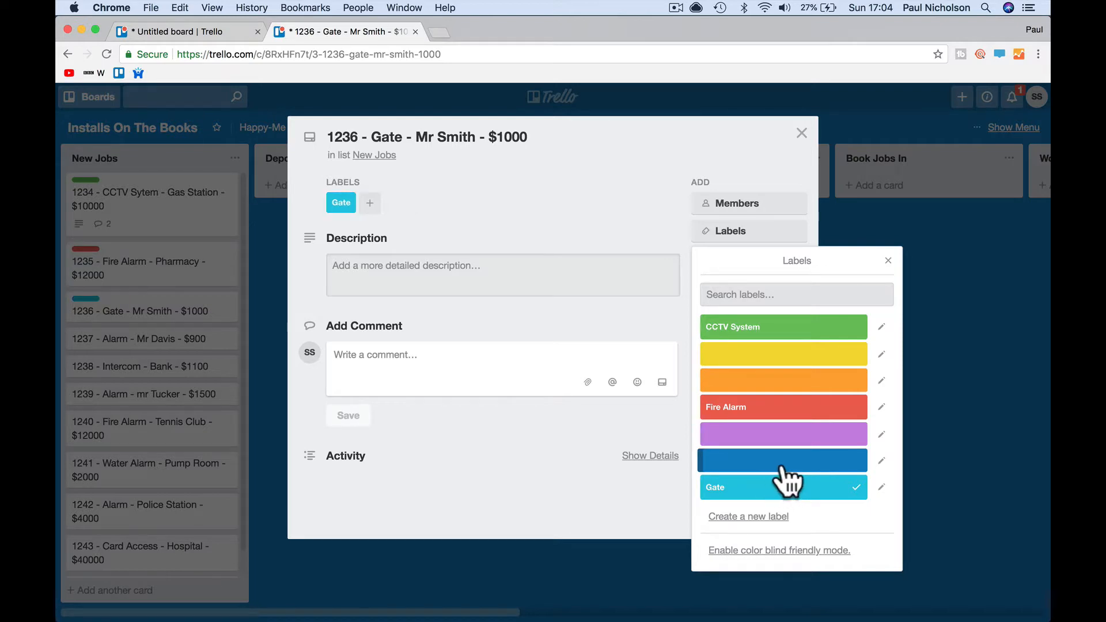
pyautogui.click(943, 409)
pyautogui.click(802, 138)
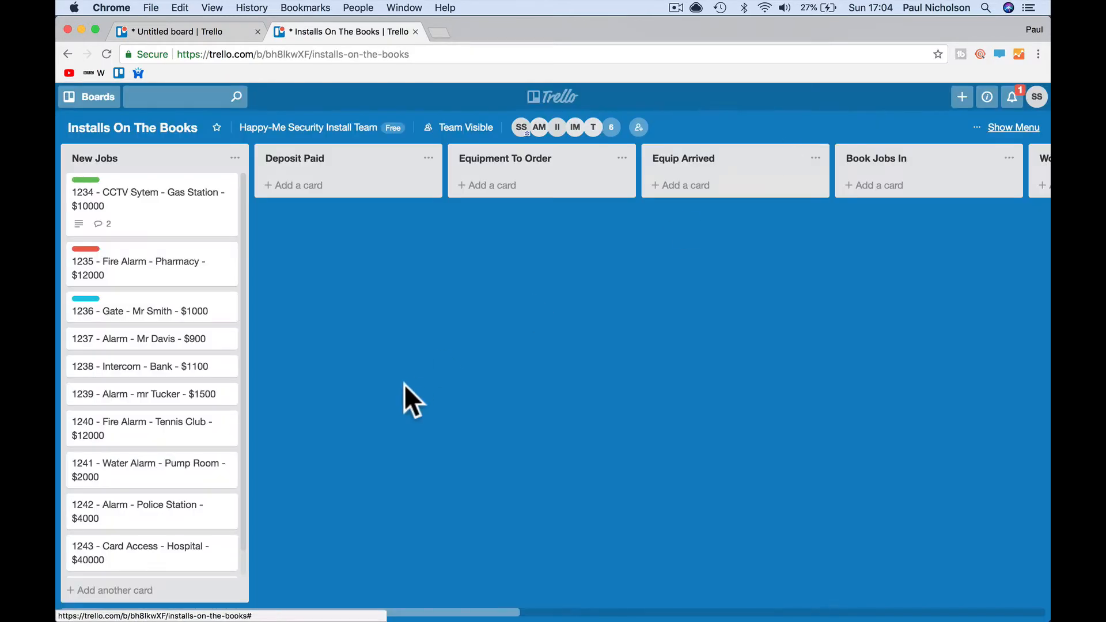
# - Tag card 1237 Mr Davis with the yellow label, renamed 'Alarms'
pyautogui.click(135, 345)
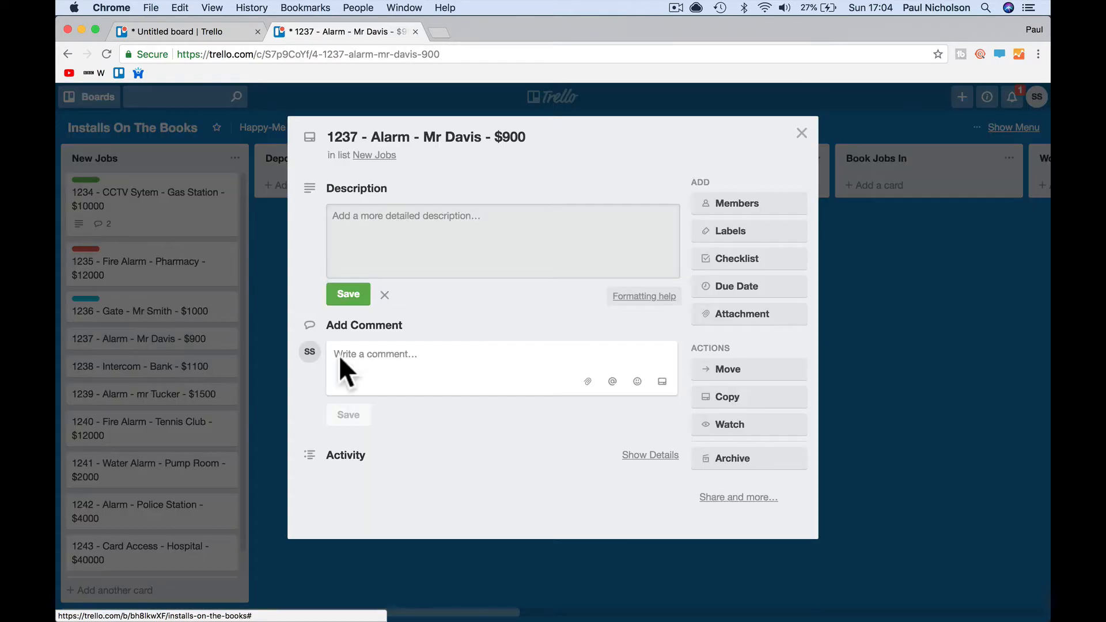
pyautogui.click(724, 231)
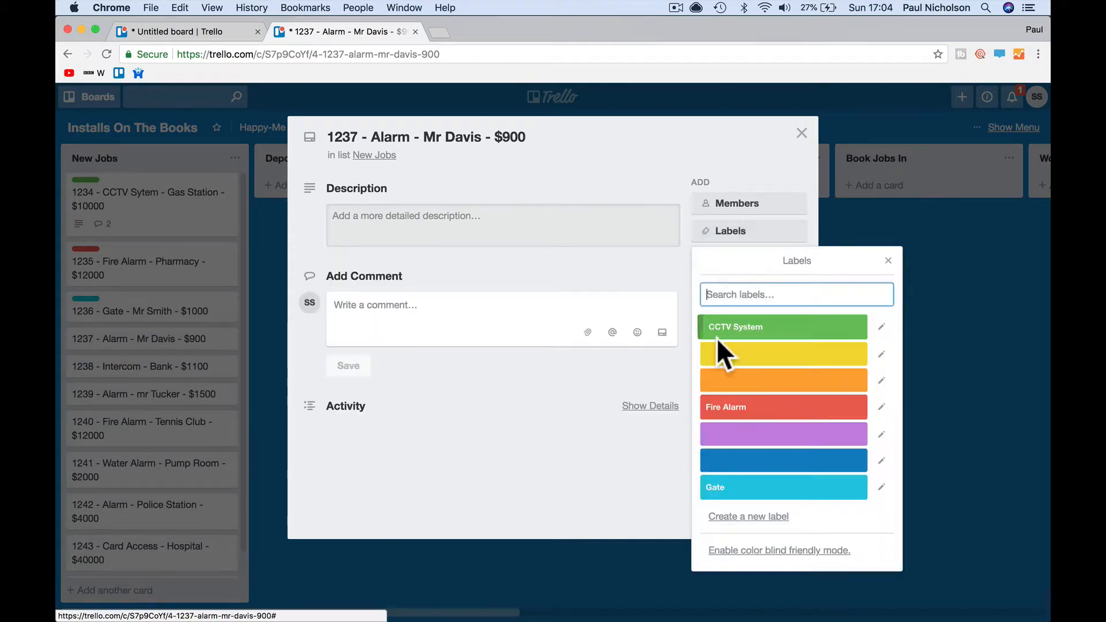
pyautogui.click(765, 361)
pyautogui.click(761, 292)
pyautogui.write('A')
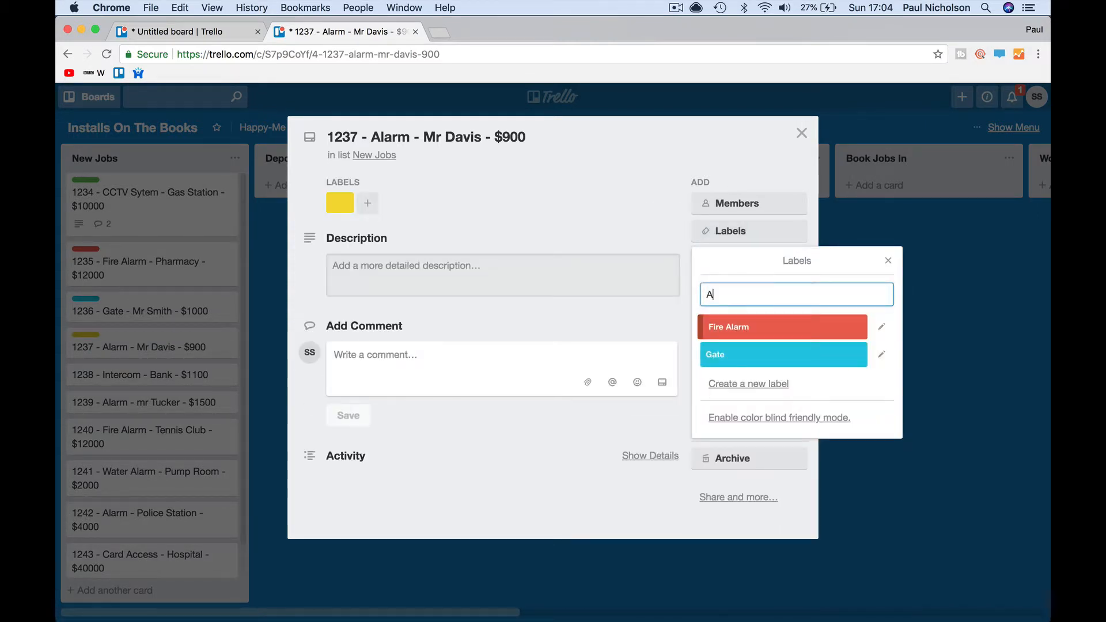
pyautogui.write('larms')
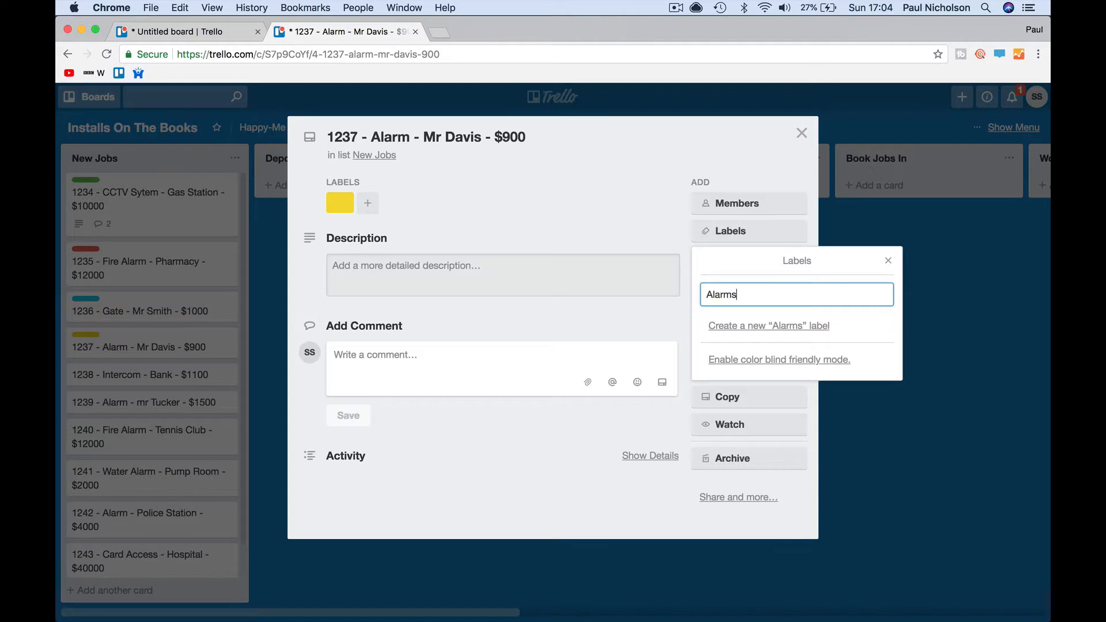
pyautogui.click(916, 268)
pyautogui.click(770, 234)
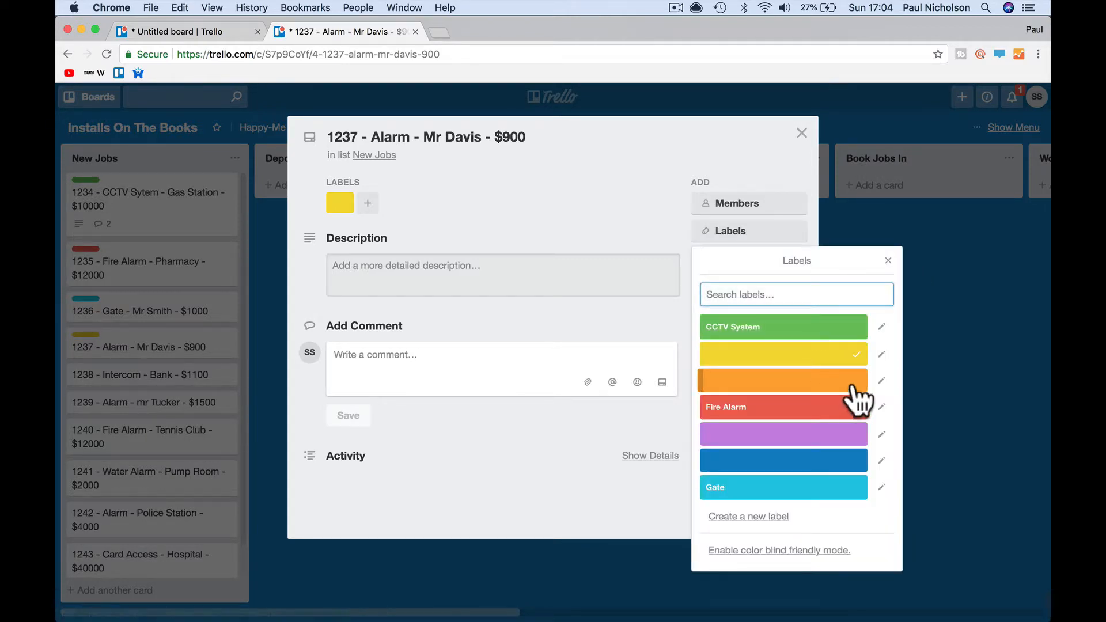
pyautogui.click(882, 354)
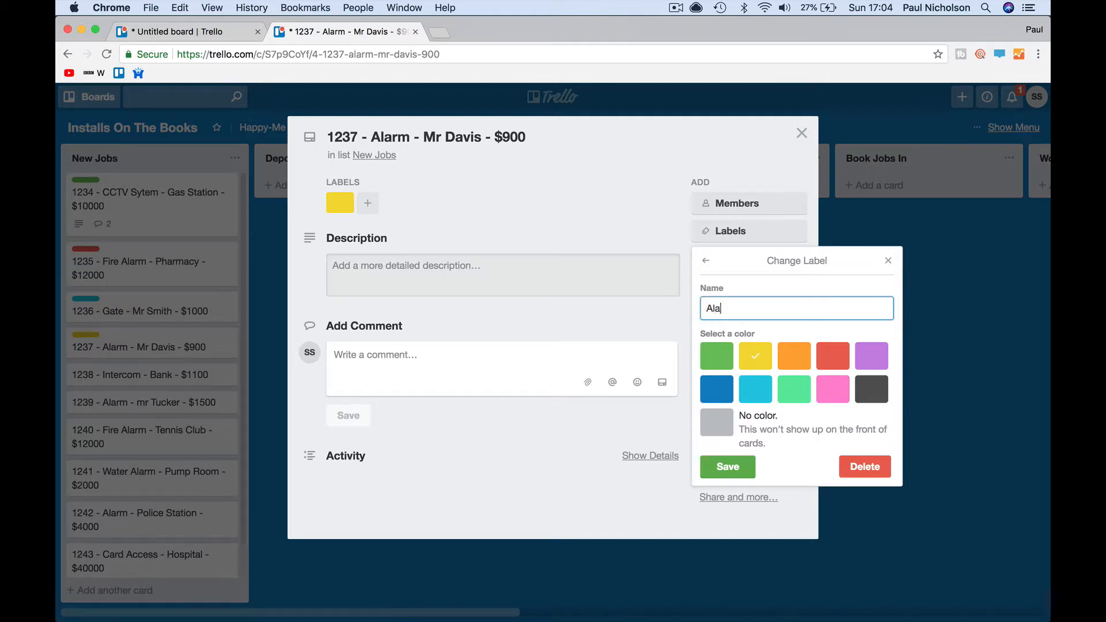
pyautogui.click(737, 471)
pyautogui.click(888, 261)
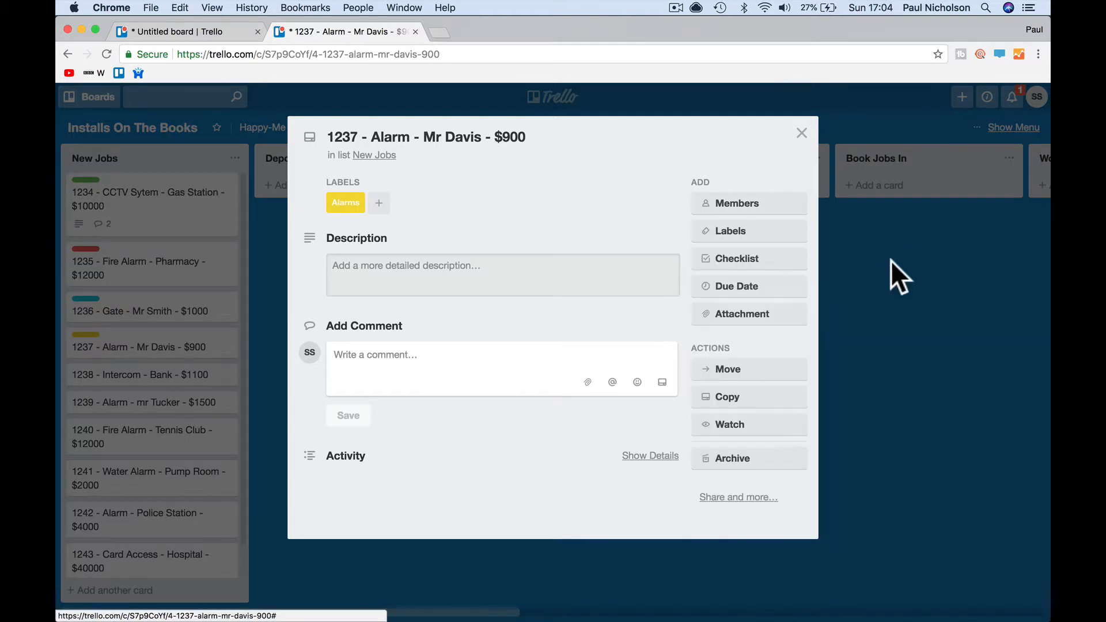
pyautogui.click(802, 134)
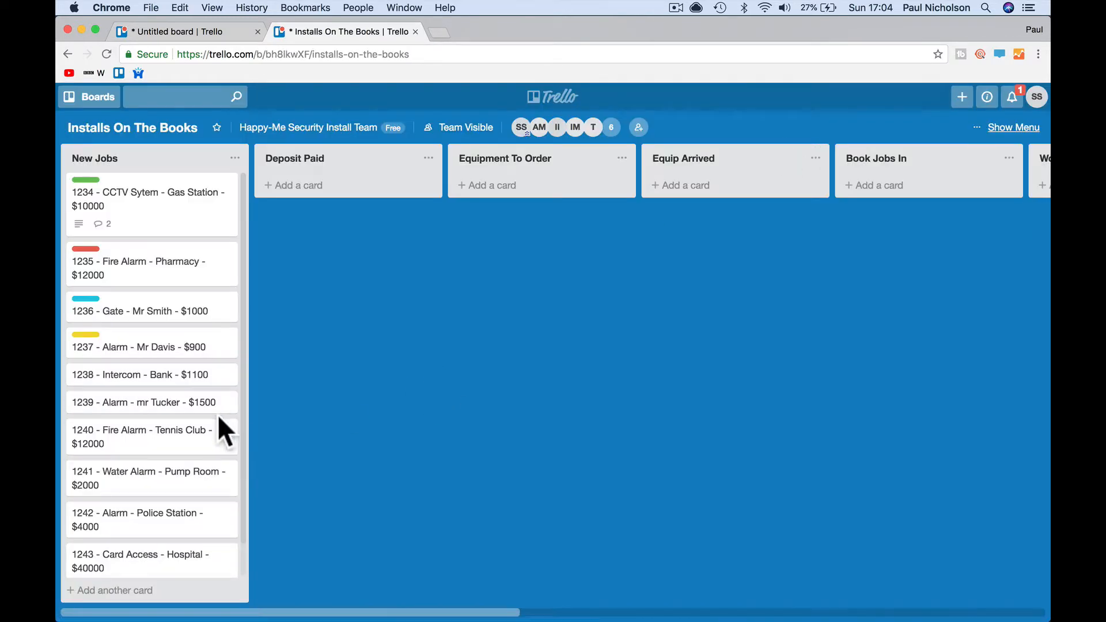
pyautogui.click(136, 402)
pyautogui.click(760, 232)
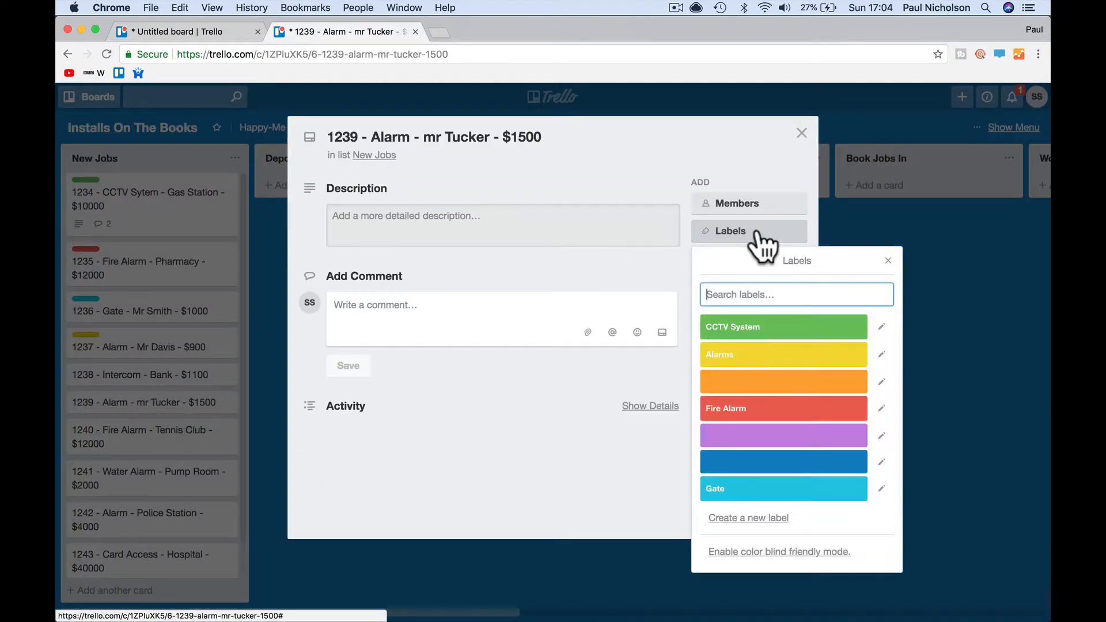
pyautogui.click(755, 354)
pyautogui.click(887, 260)
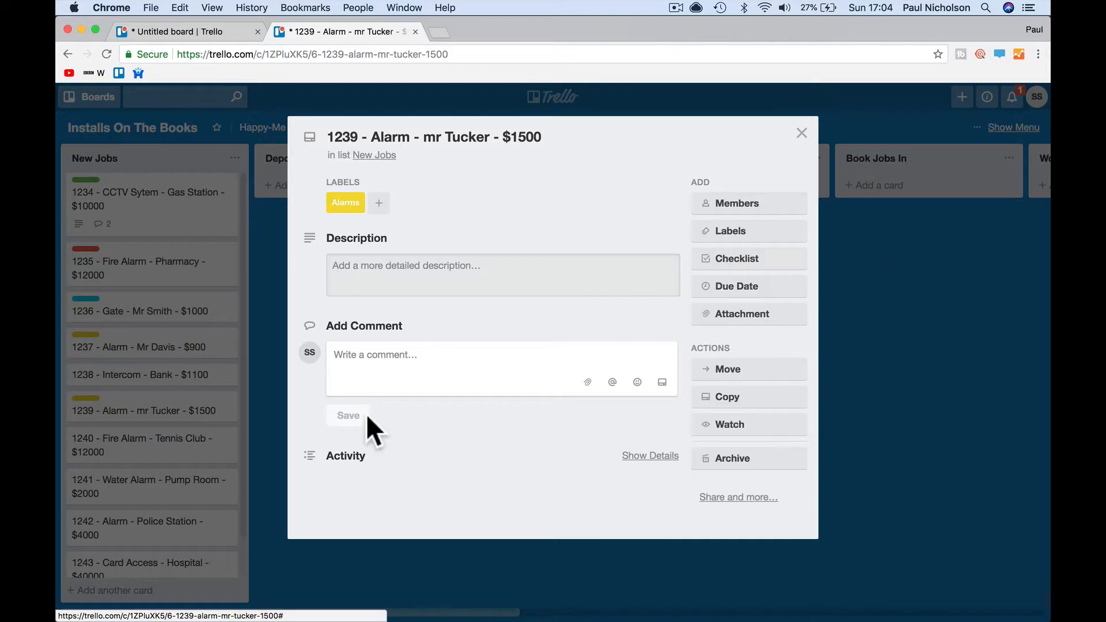
pyautogui.click(801, 133)
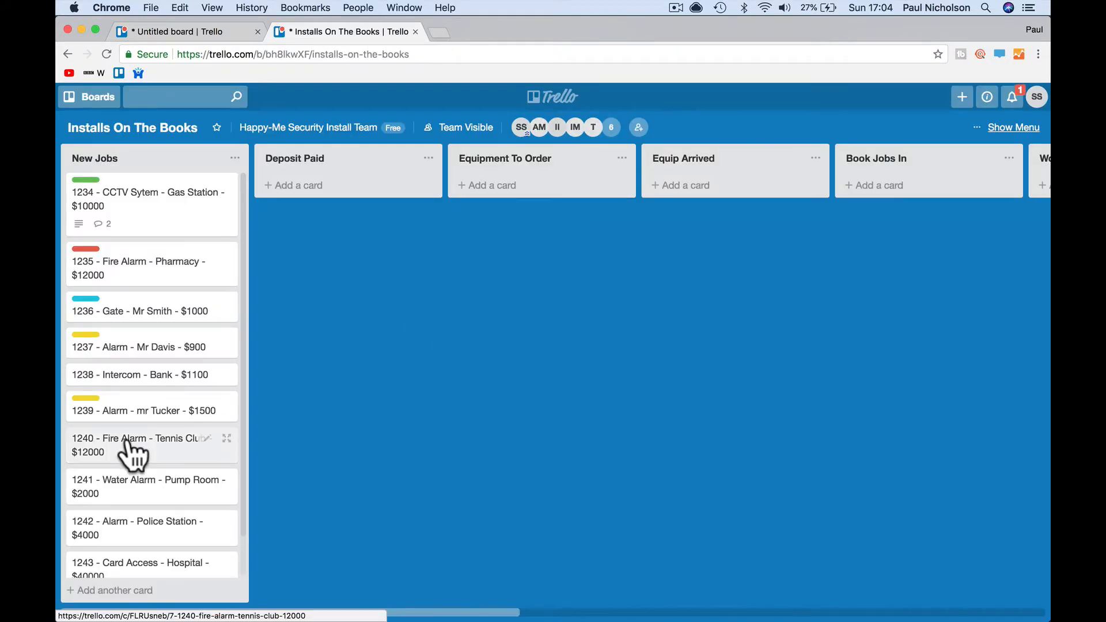
pyautogui.click(132, 527)
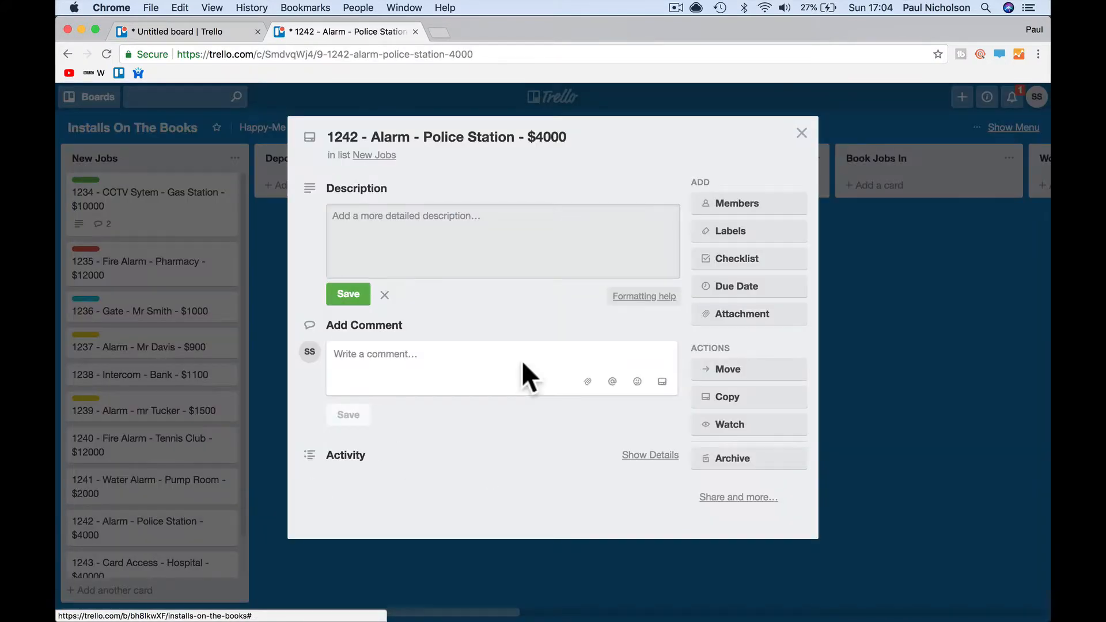
pyautogui.click(759, 236)
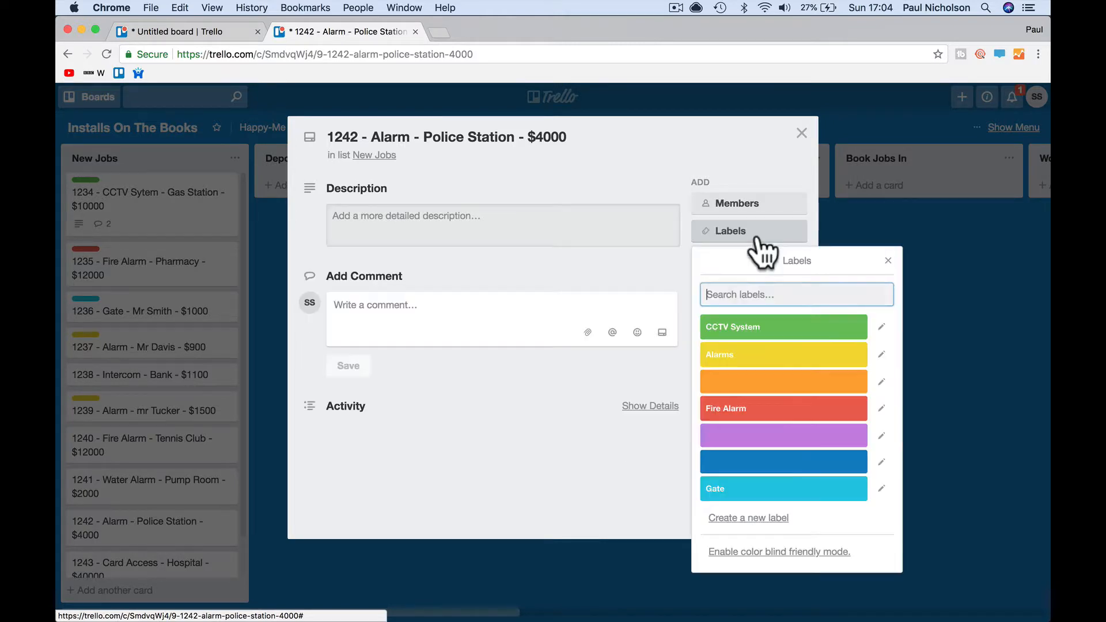
pyautogui.click(742, 356)
pyautogui.click(802, 133)
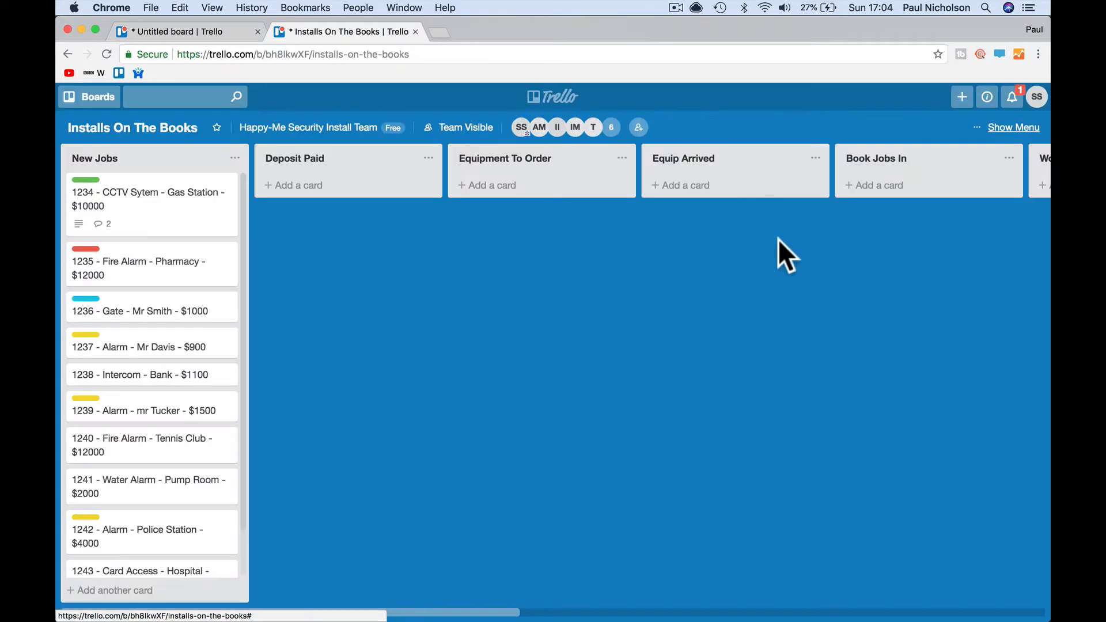
# - Name the orange label 'Card Access' and apply it to card 1243 Hospital
pyautogui.scroll(-2, 173, 516)
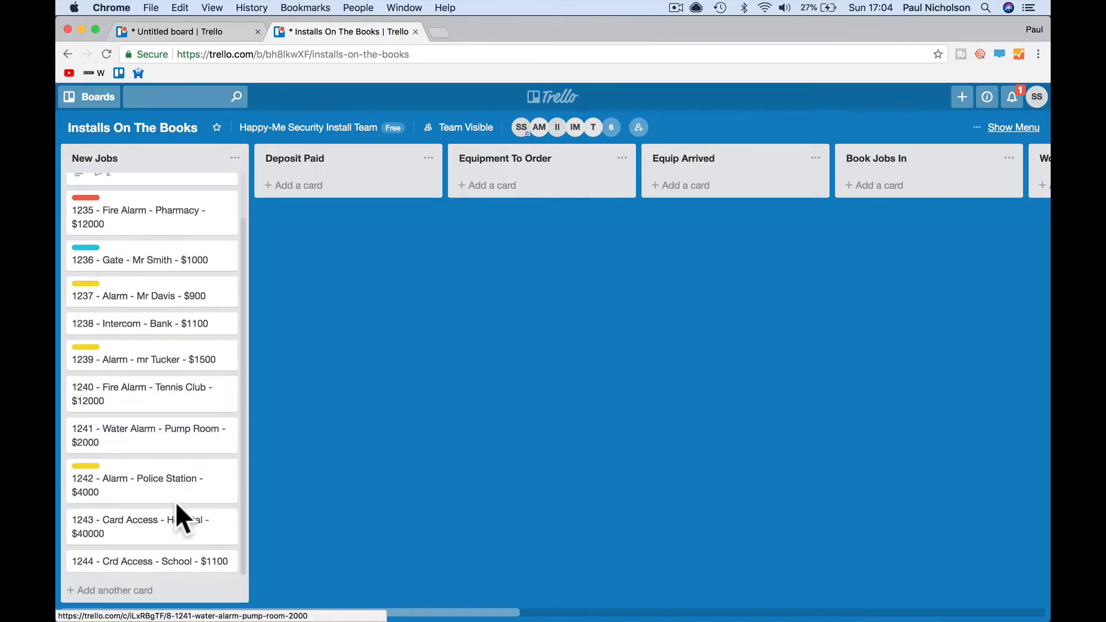
pyautogui.click(166, 533)
pyautogui.click(744, 233)
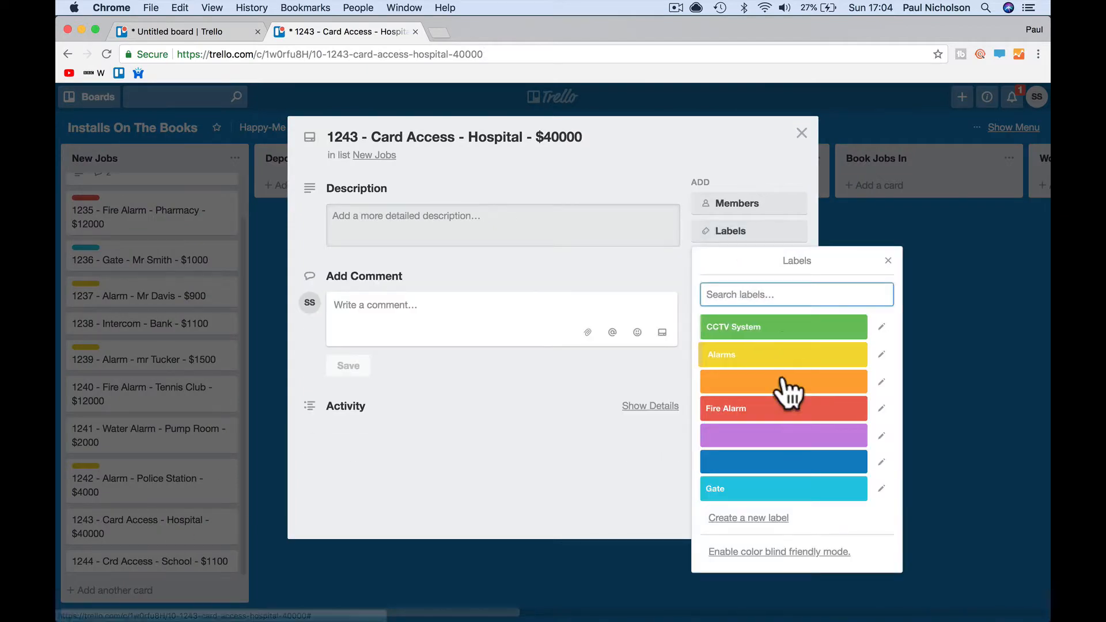
pyautogui.click(880, 381)
pyautogui.write('Card Access')
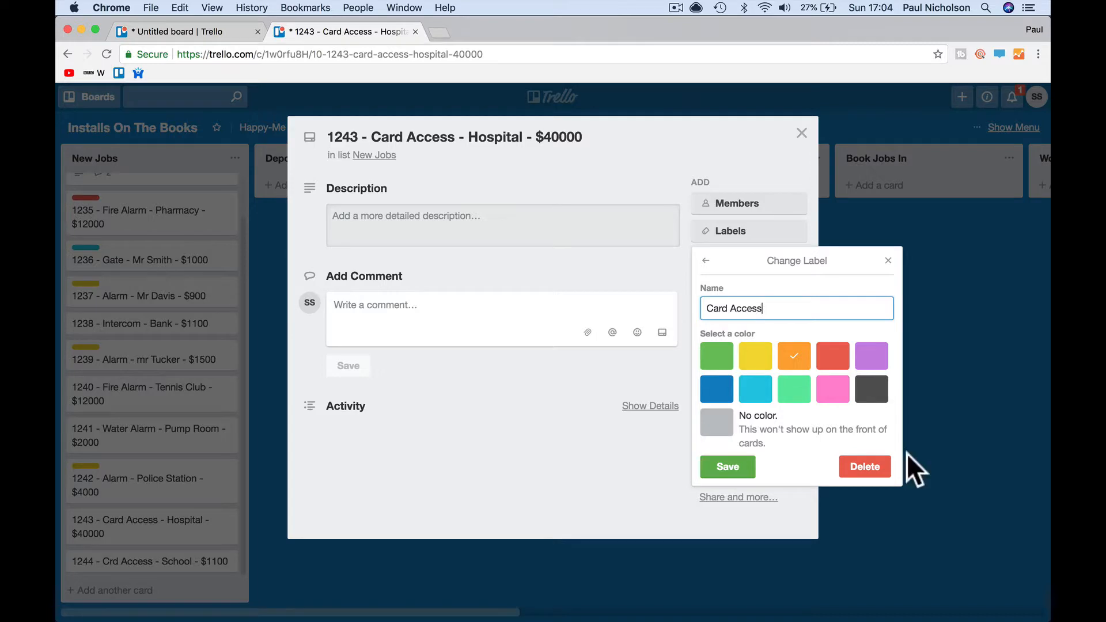
pyautogui.click(729, 468)
pyautogui.click(830, 142)
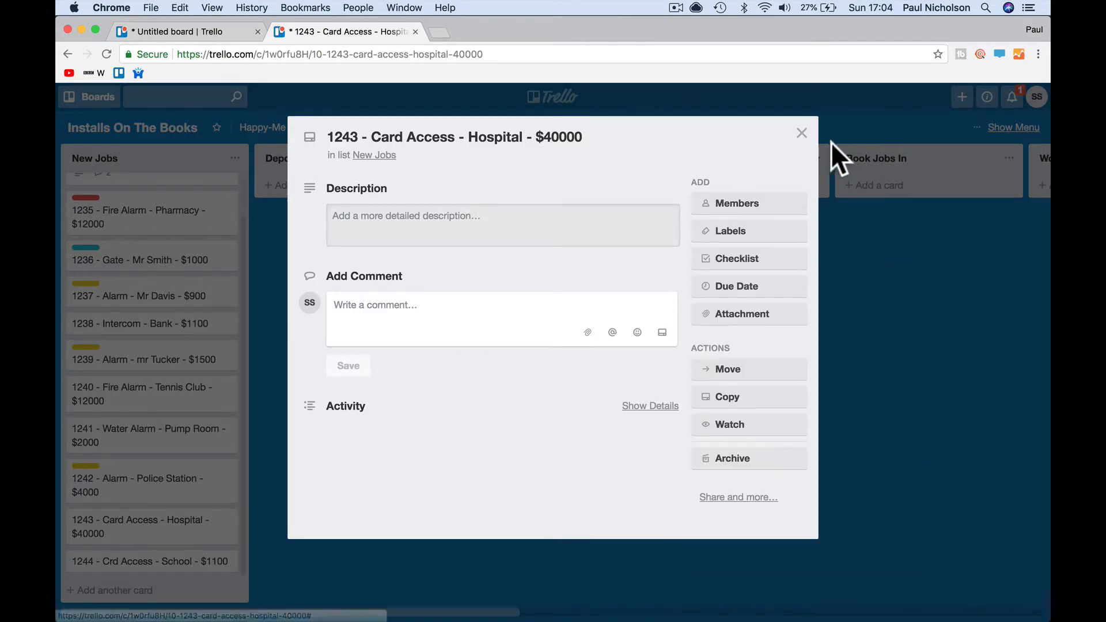
pyautogui.click(830, 142)
pyautogui.click(139, 526)
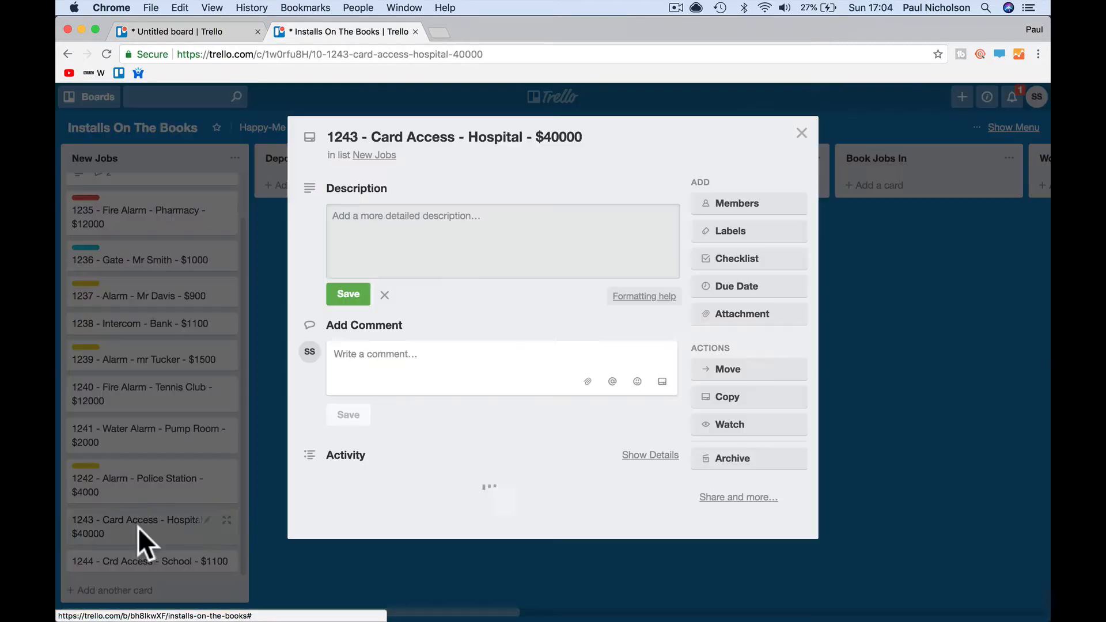
pyautogui.click(730, 231)
pyautogui.click(754, 383)
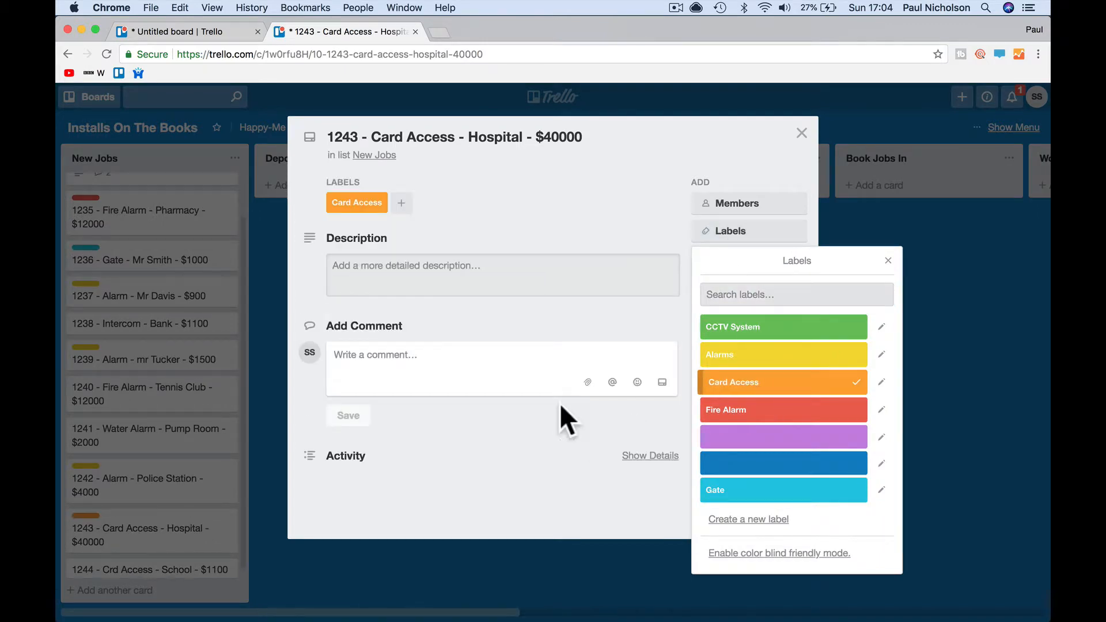
pyautogui.click(801, 134)
# - Correct card 1244's title spelling to Card Access and tag it Card Access
pyautogui.click(137, 567)
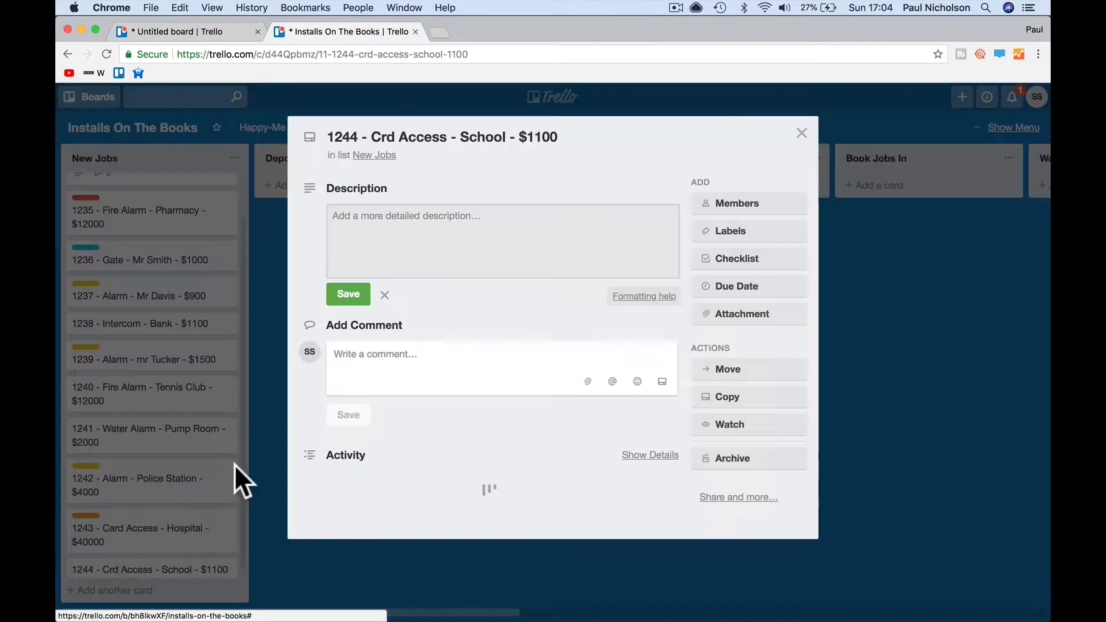
pyautogui.click(377, 136)
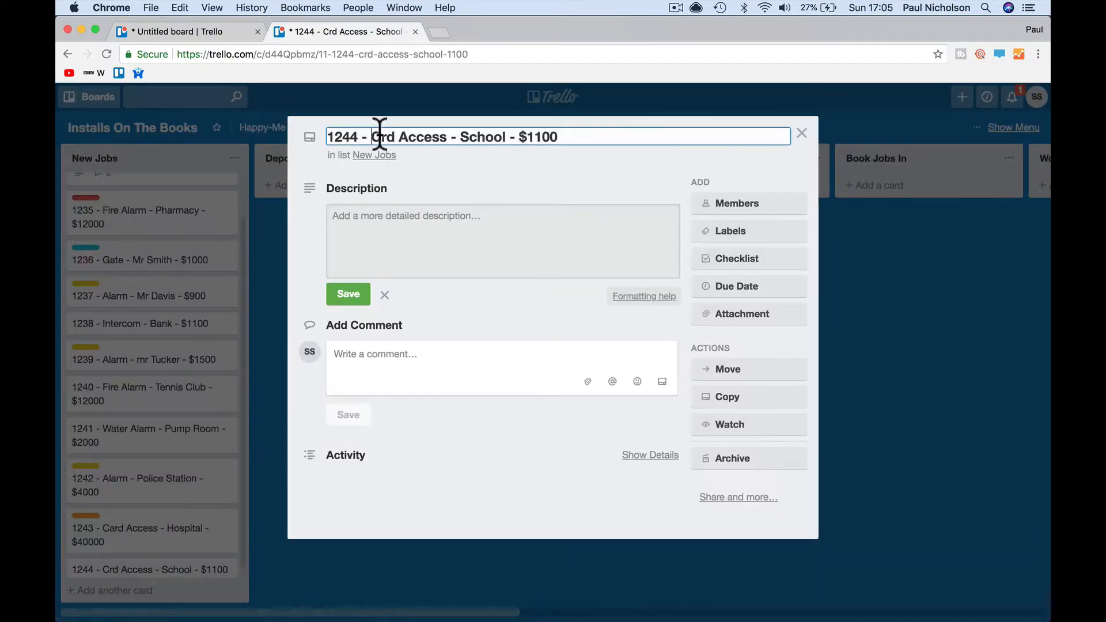
pyautogui.write('a')
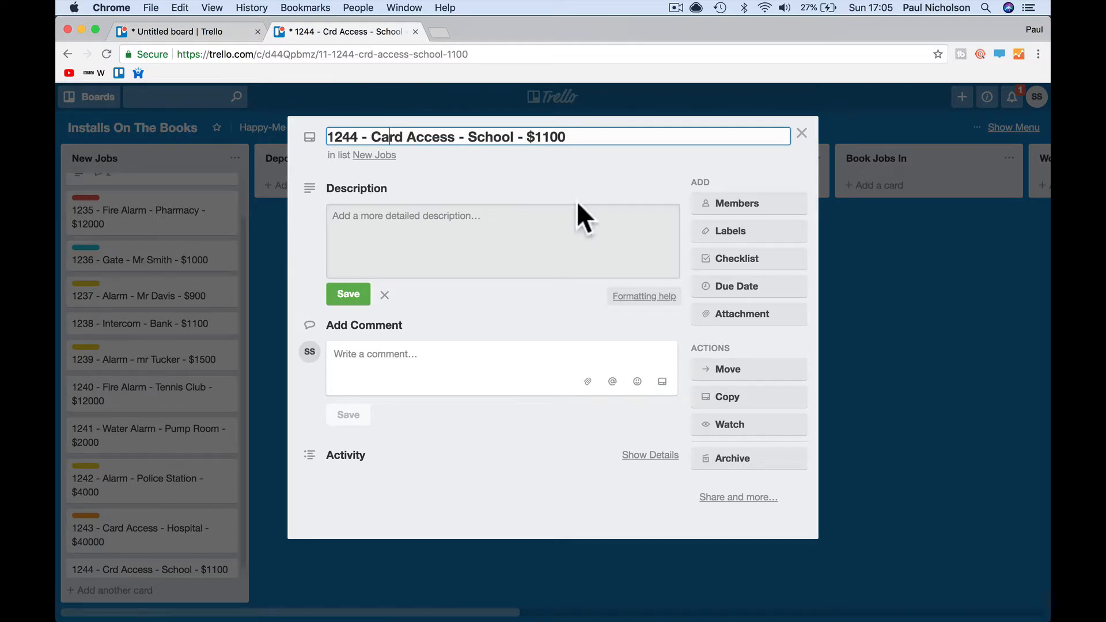
pyautogui.click(347, 297)
pyautogui.click(768, 232)
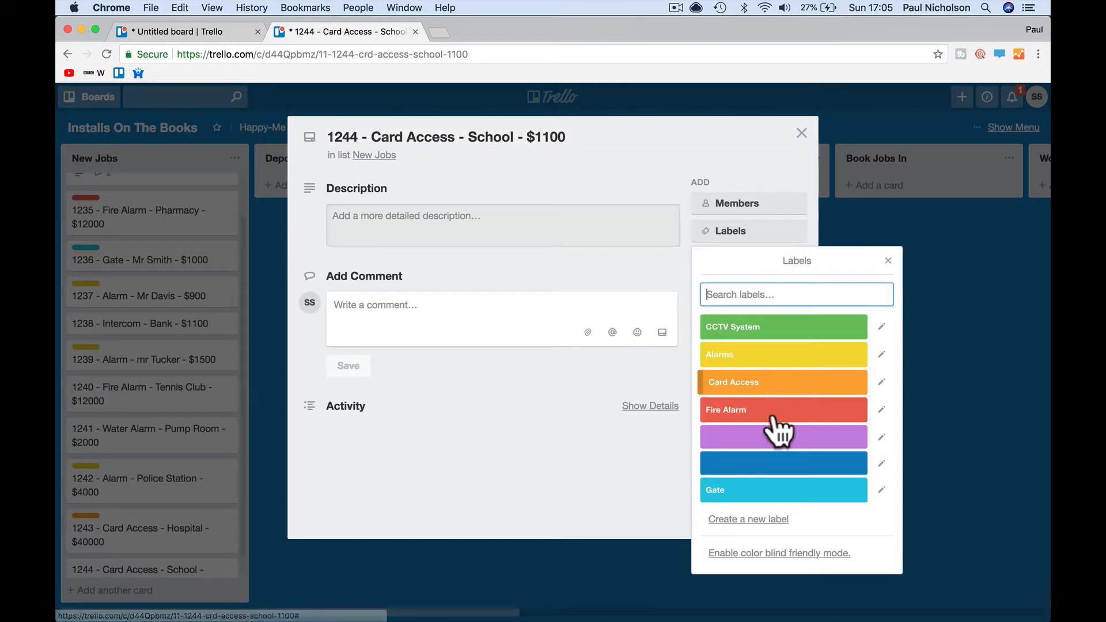
pyautogui.click(783, 382)
pyautogui.click(888, 260)
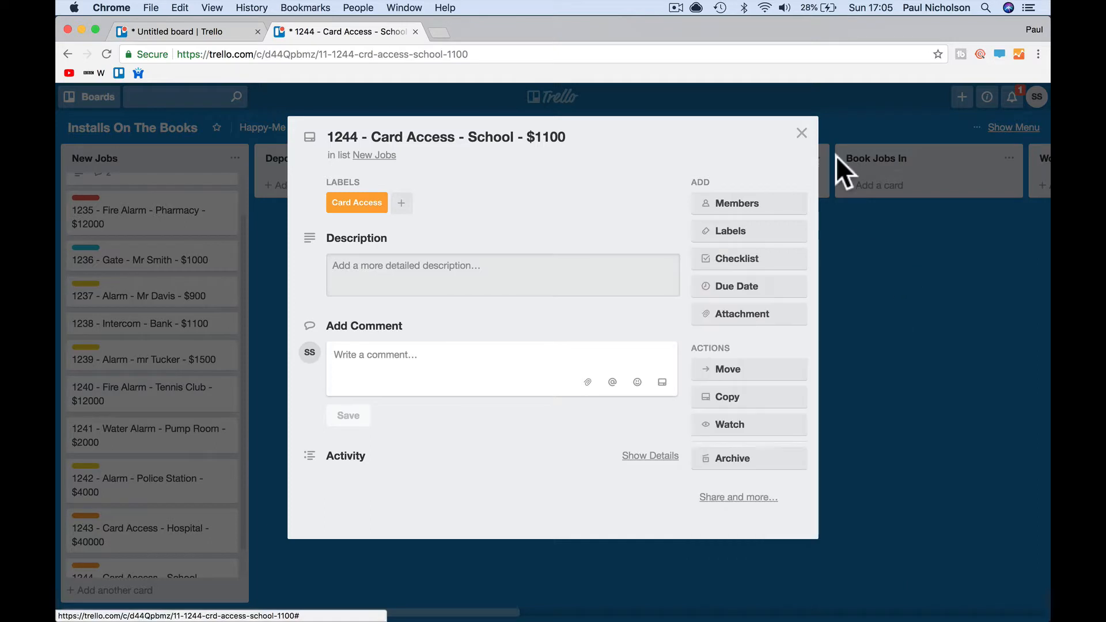
pyautogui.click(805, 142)
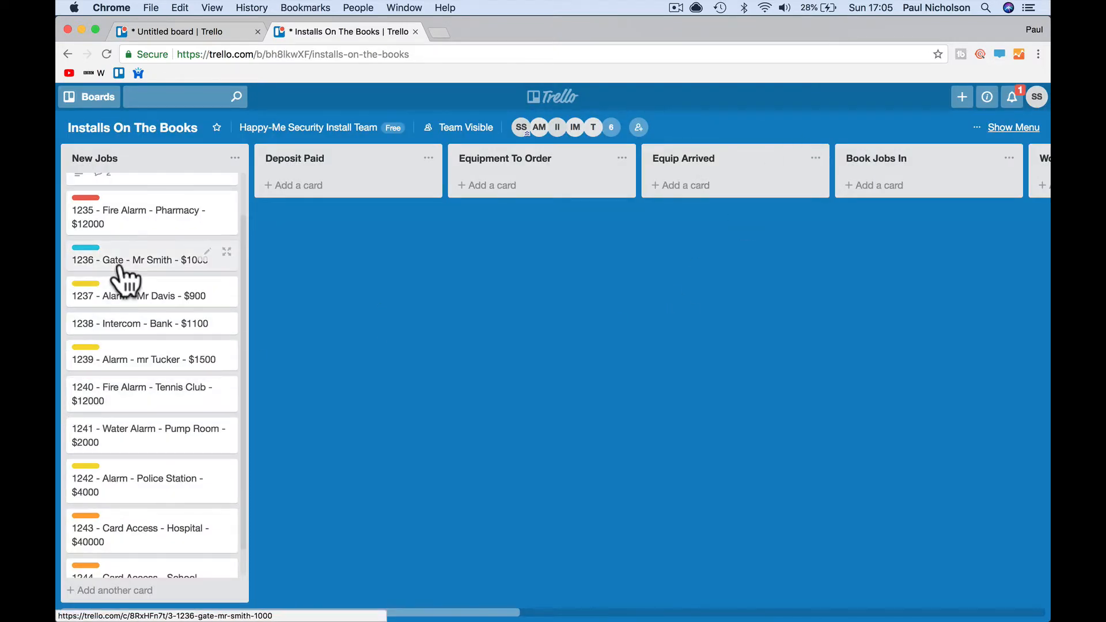
# - Add the Card Access label to card 1234 Gas Station
pyautogui.scroll(2, 119, 277)
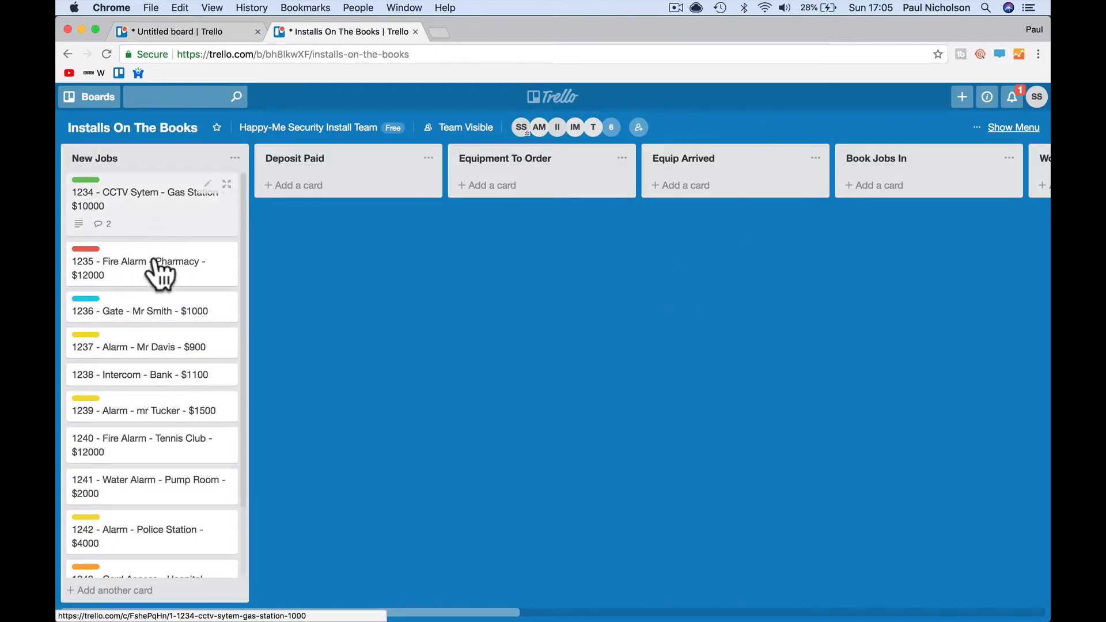
pyautogui.click(153, 217)
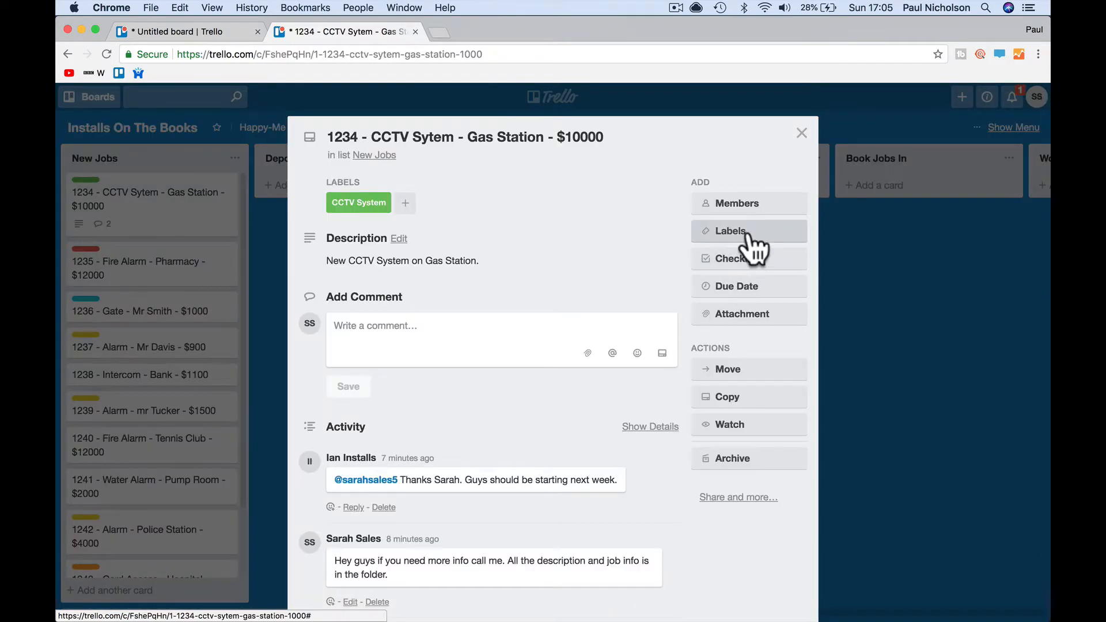
pyautogui.click(751, 242)
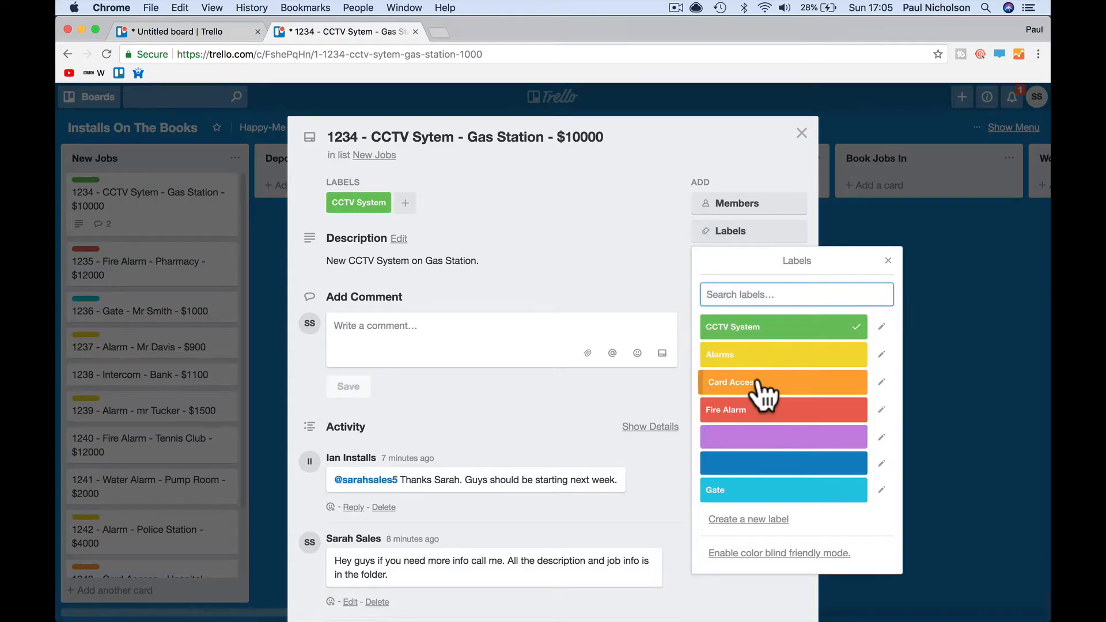
pyautogui.click(762, 384)
pyautogui.click(888, 260)
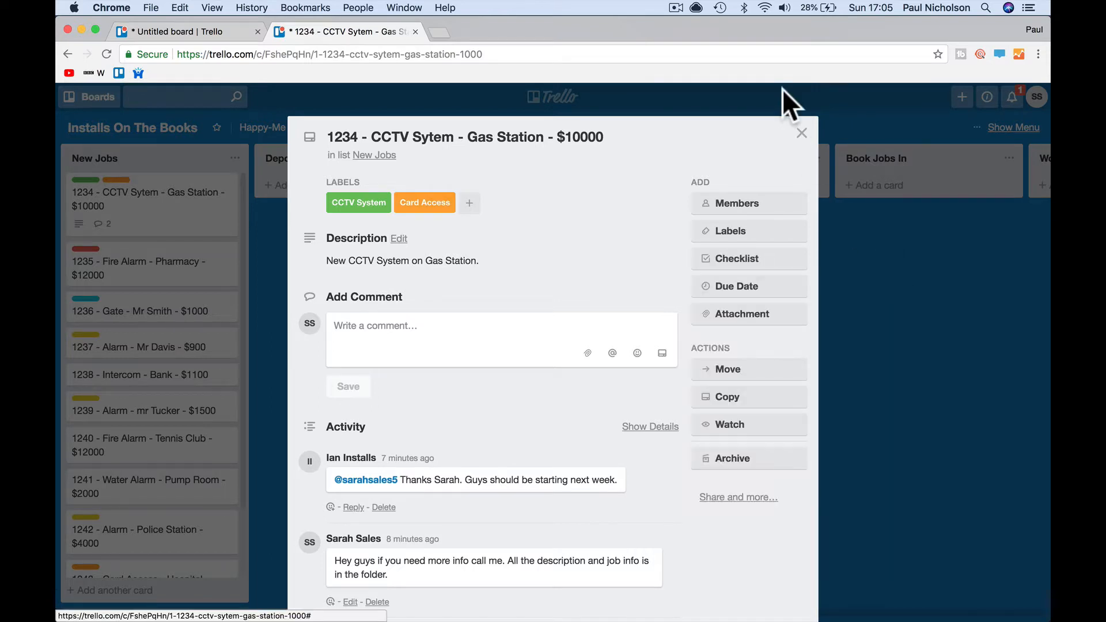
pyautogui.click(801, 133)
# - Move 1234 to Equipment To Order, 1235 and 1242 to Equip Arrived, 1237 to Book Jobs In, 1240 to Deposit Paid
pyautogui.moveTo(185, 225); pyautogui.dragTo(521, 222)
pyautogui.moveTo(158, 196); pyautogui.dragTo(829, 229)
pyautogui.hscroll(-5, 246, 281)
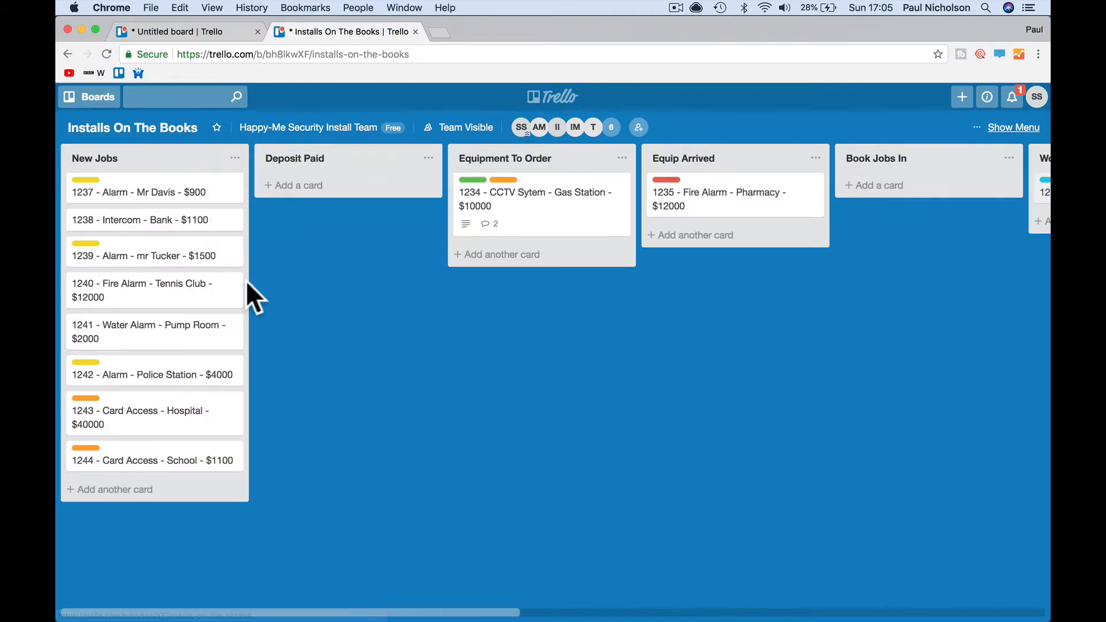
pyautogui.moveTo(125, 209); pyautogui.dragTo(835, 186)
pyautogui.moveTo(139, 259); pyautogui.dragTo(341, 234)
pyautogui.moveTo(173, 305); pyautogui.dragTo(767, 273)
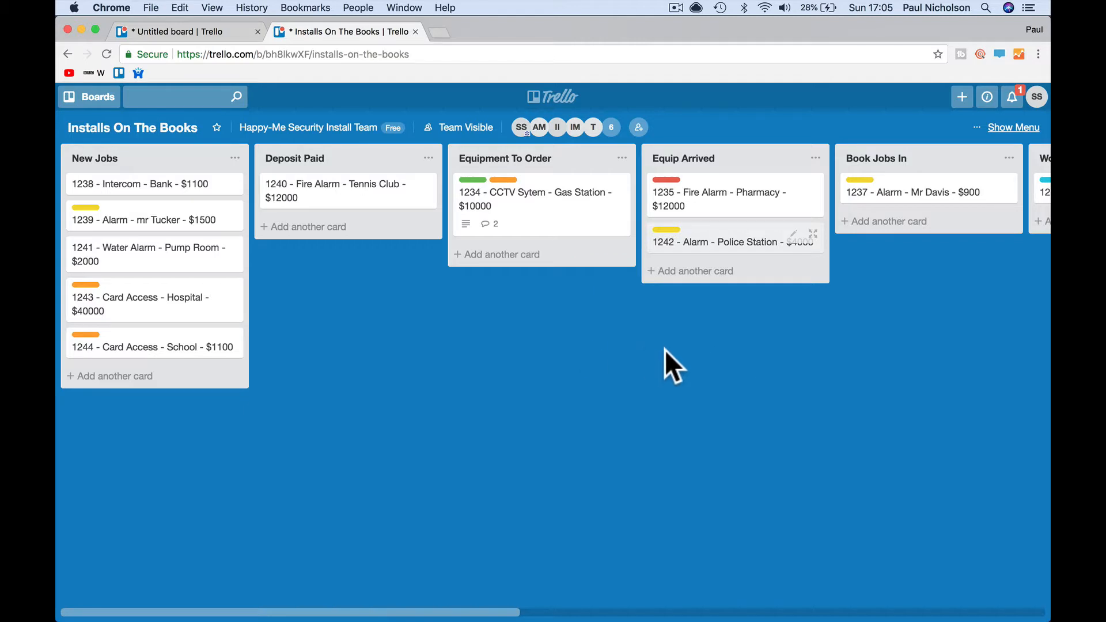
pyautogui.hscroll(15, 665, 351)
pyautogui.hscroll(-13, 665, 350)
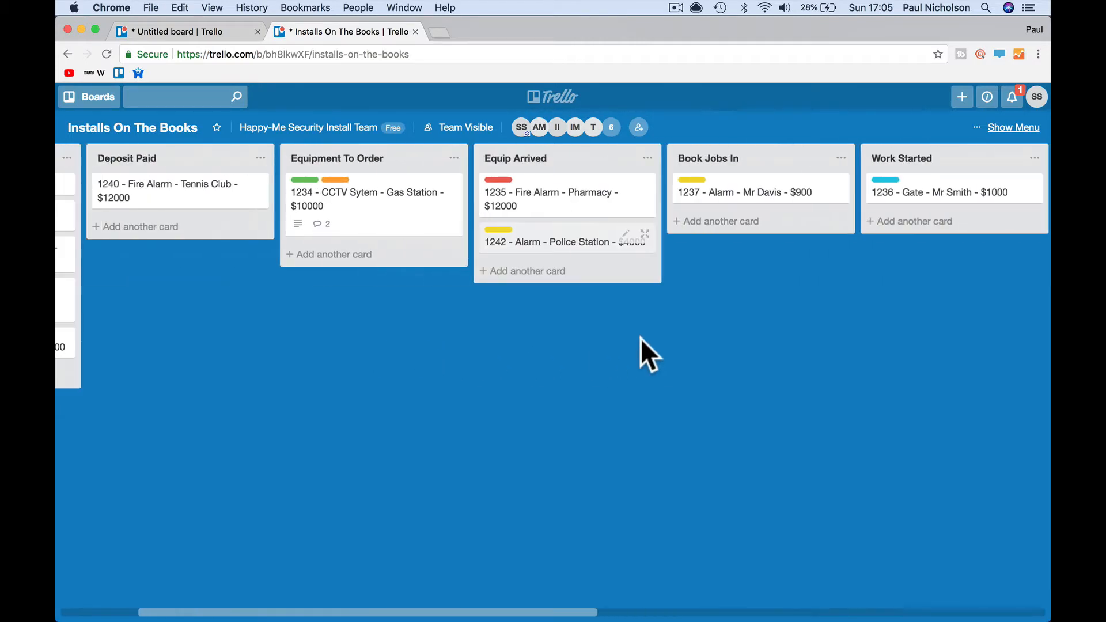
pyautogui.hscroll(-5, 261, 292)
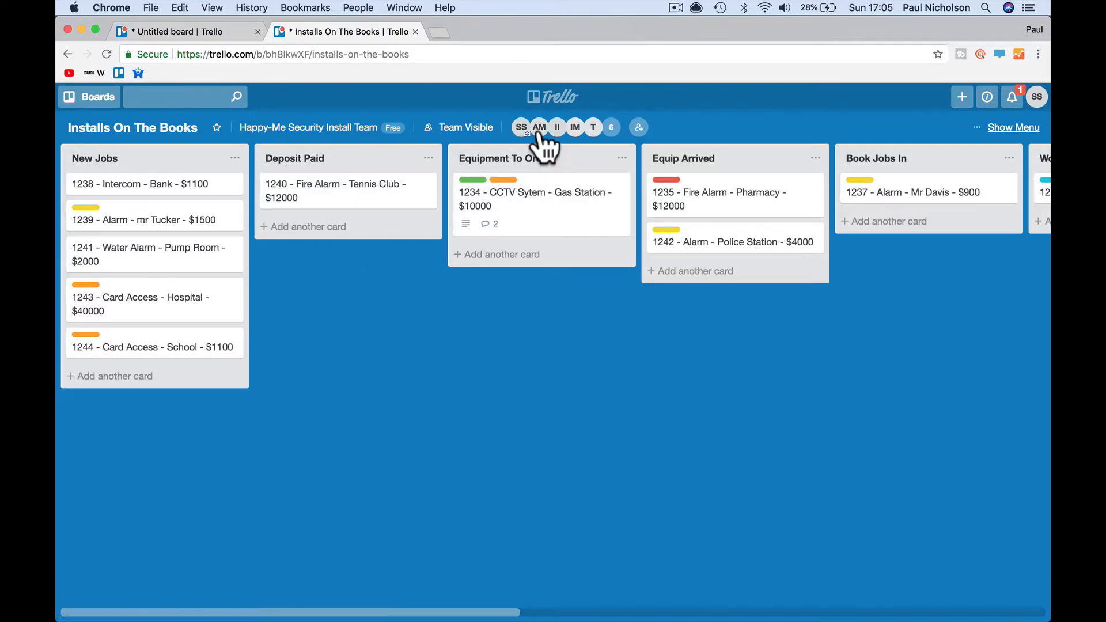
# - Assign a team member to card 1240 Tennis Club, then bring up the Mail inbox
pyautogui.moveTo(538, 136); pyautogui.dragTo(396, 208)
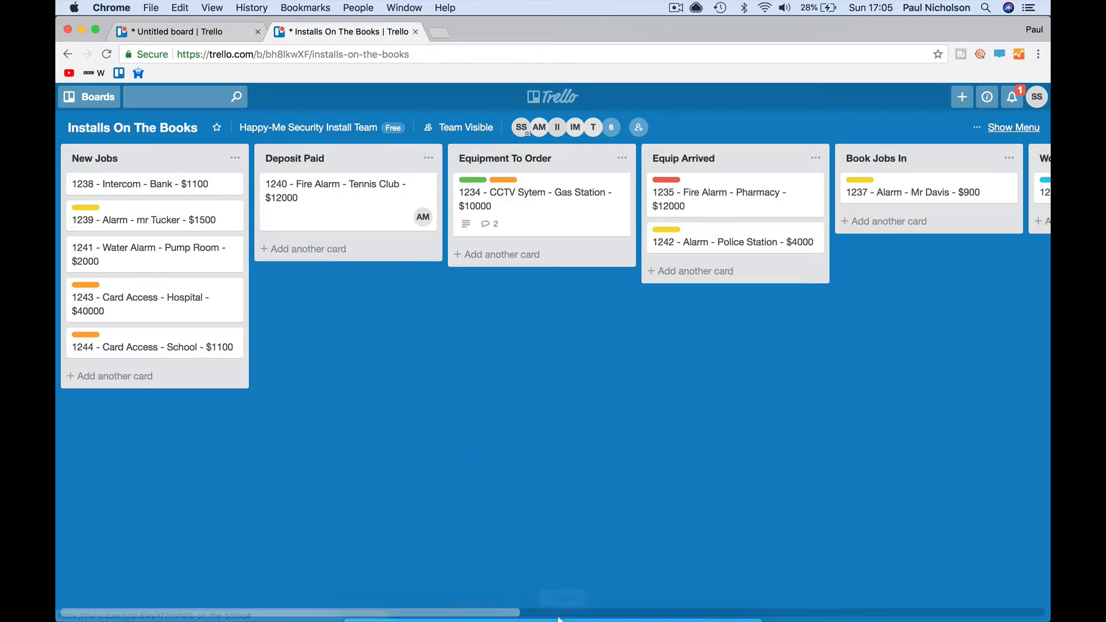
pyautogui.click(555, 596)
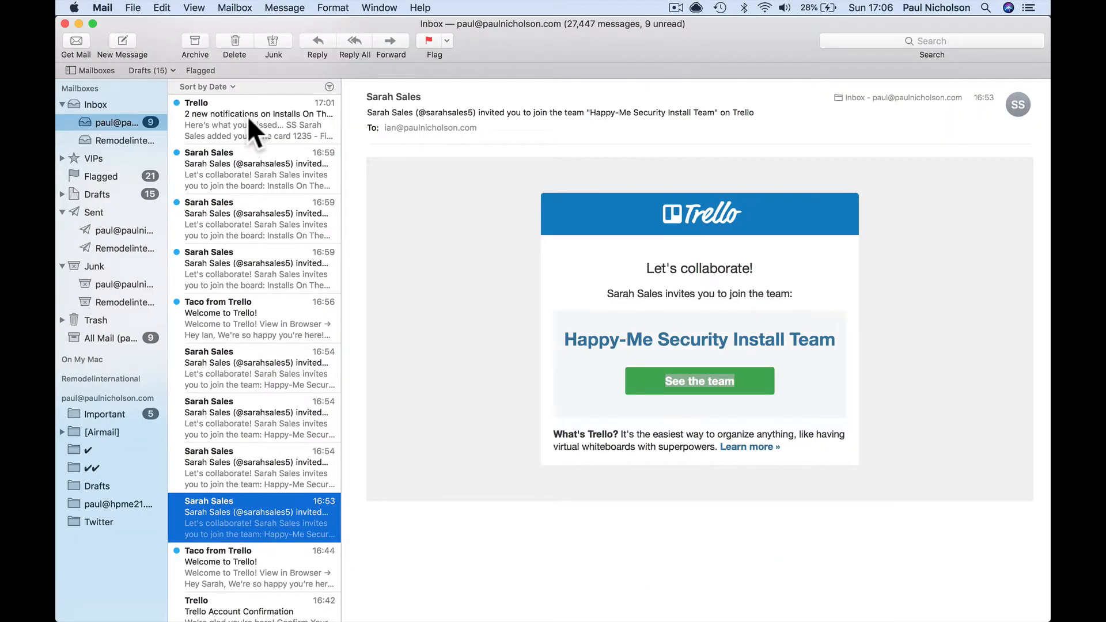
# - Read the Trello card 1235 notification email, then return to the board in Chrome
pyautogui.click(249, 119)
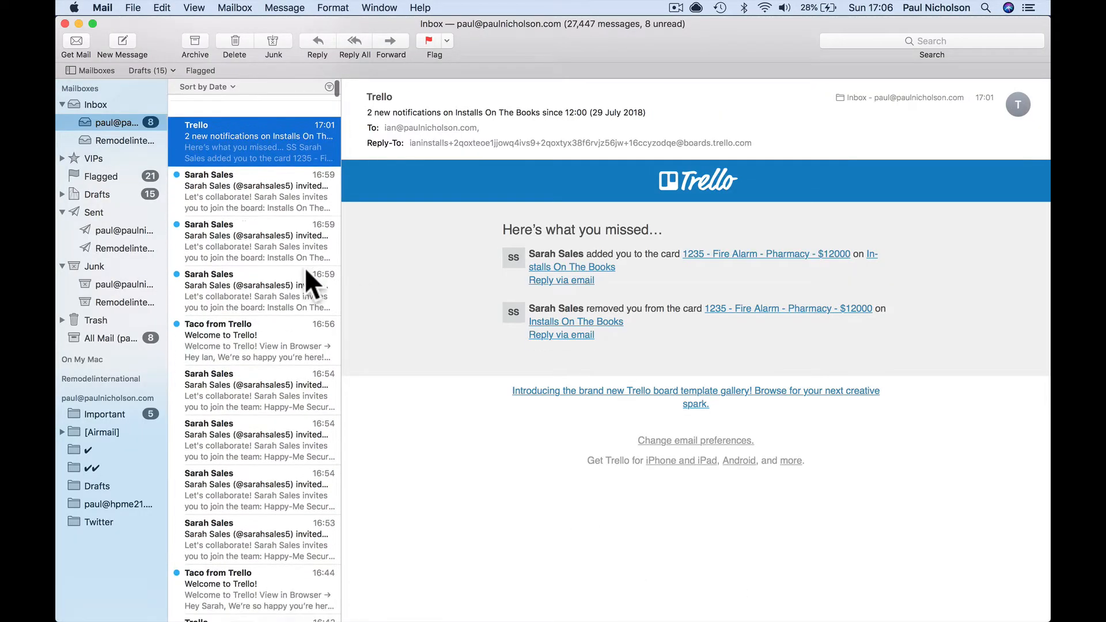
pyautogui.moveTo(371, 619)
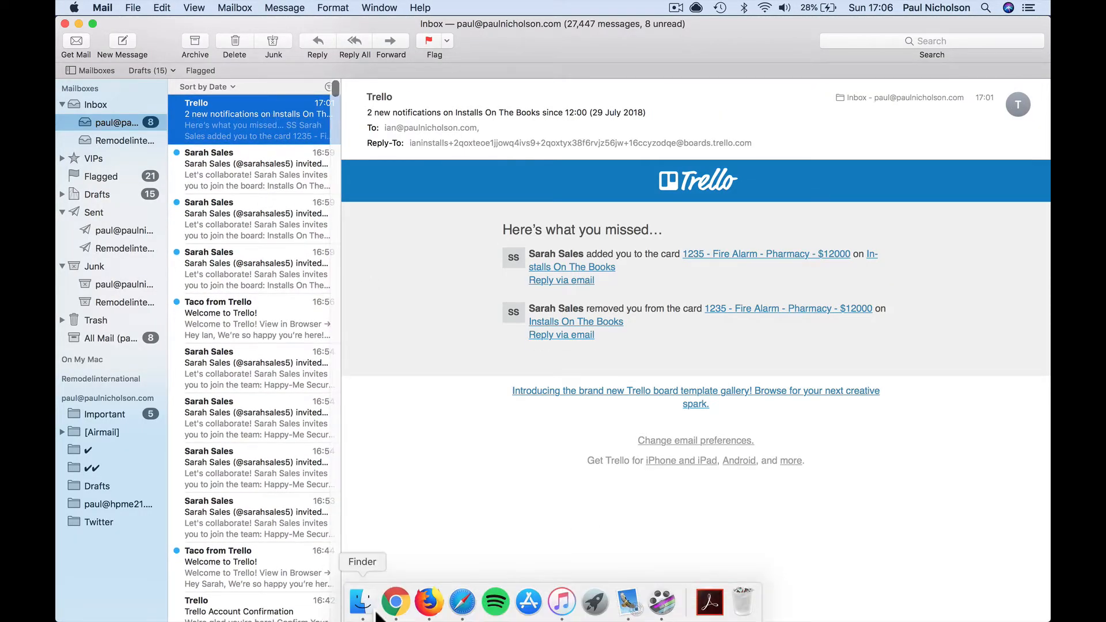
pyautogui.click(395, 602)
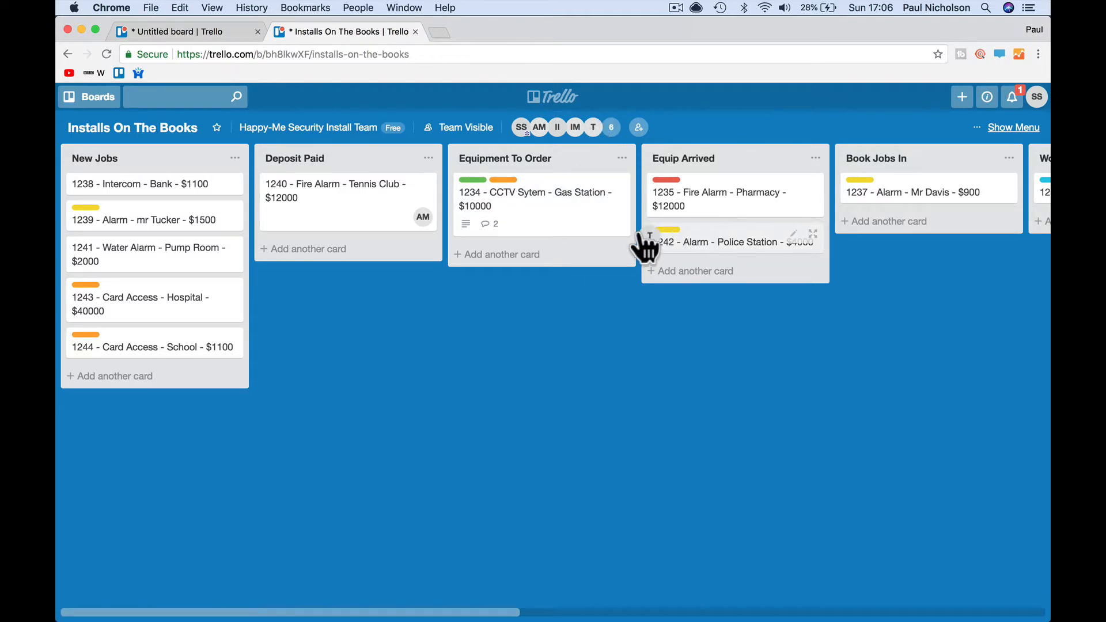
# - Assign member T to card 1236 and member IM to cards 1237 and 1242
pyautogui.moveTo(910, 225)
pyautogui.mouseDown()
pyautogui.moveTo(938, 209)
pyautogui.moveTo(927, 214)
pyautogui.mouseUp()
pyautogui.hscroll(10, 899, 242)
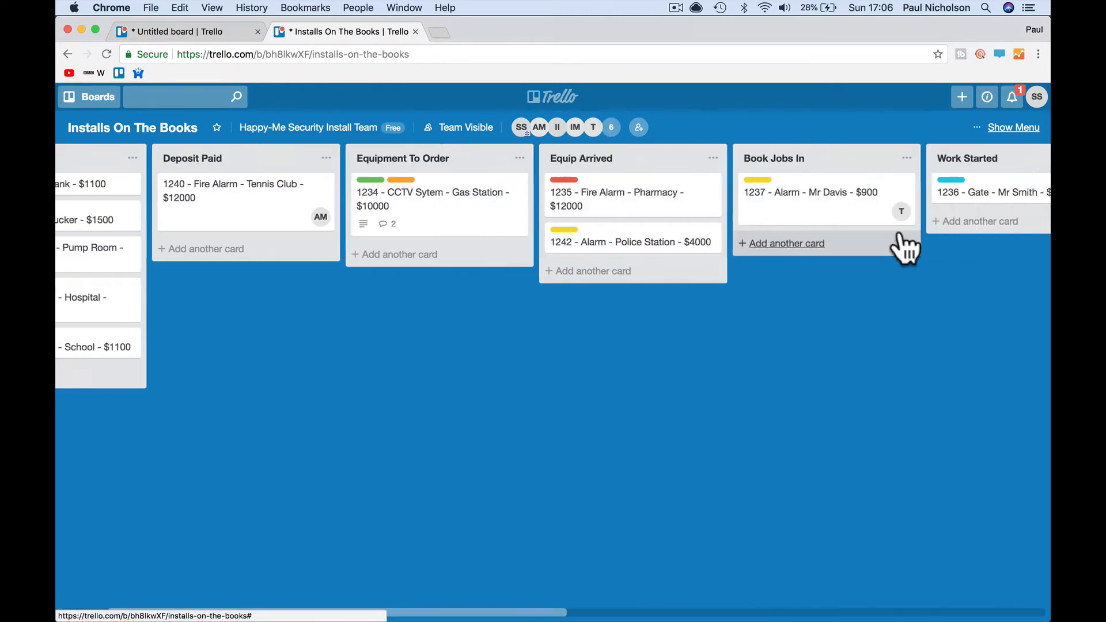
pyautogui.moveTo(593, 127); pyautogui.dragTo(630, 199)
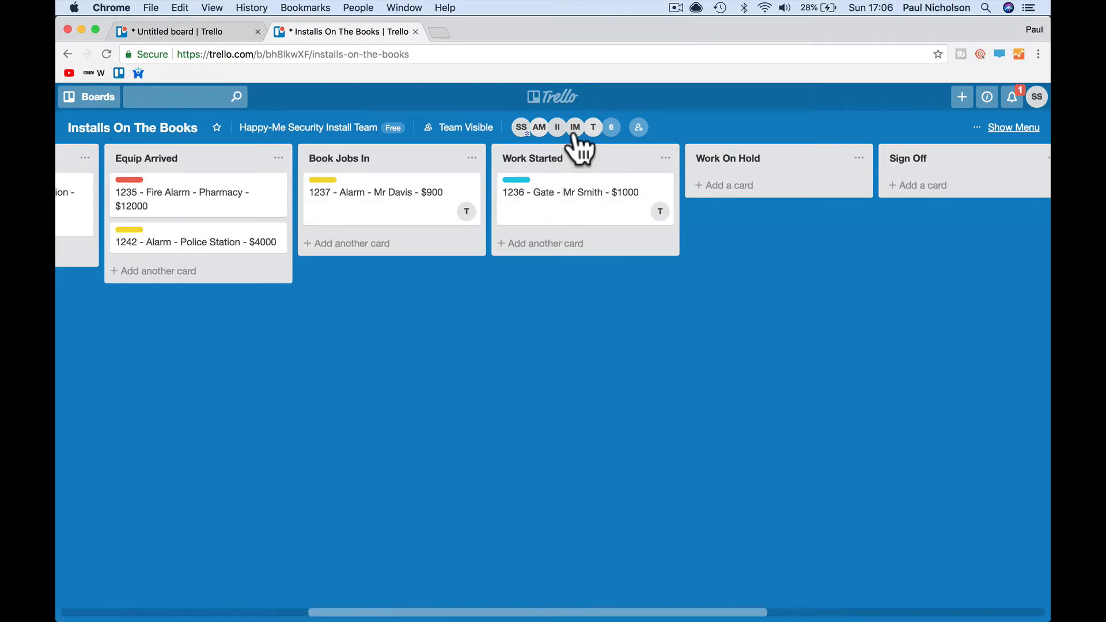
pyautogui.hscroll(-10, 491, 220)
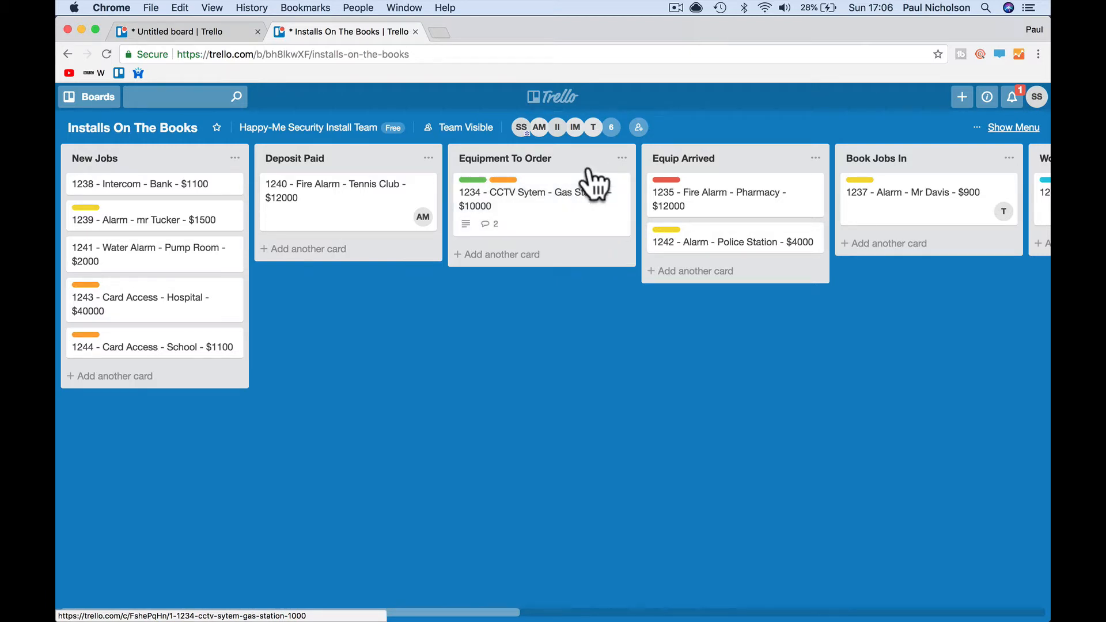
pyautogui.moveTo(593, 127); pyautogui.dragTo(981, 218)
pyautogui.hscroll(4, 750, 294)
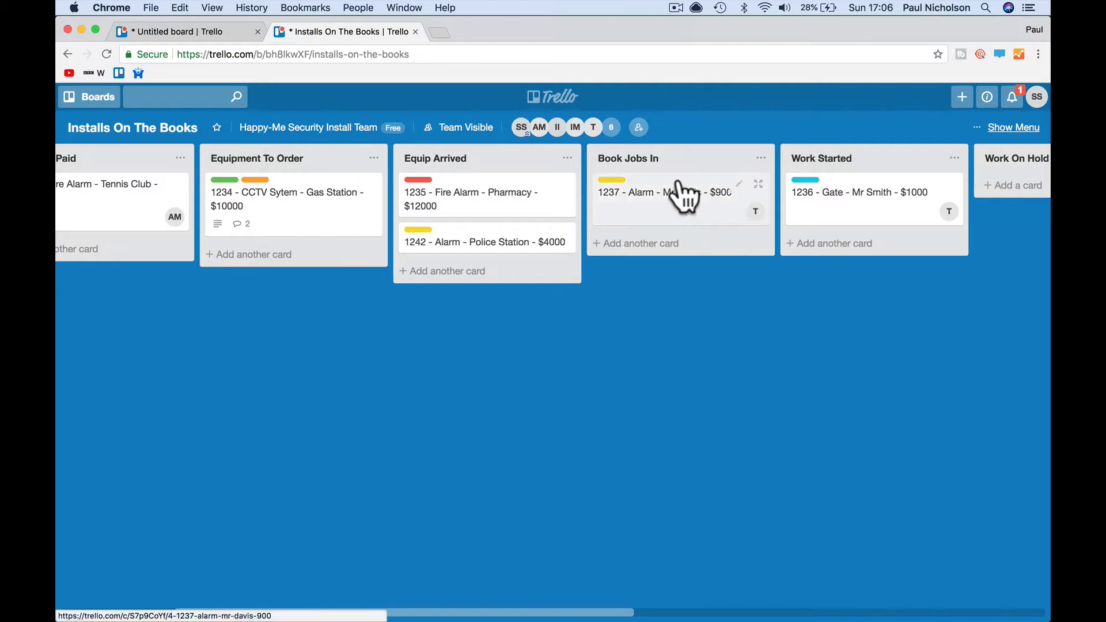
pyautogui.moveTo(575, 126); pyautogui.dragTo(740, 225)
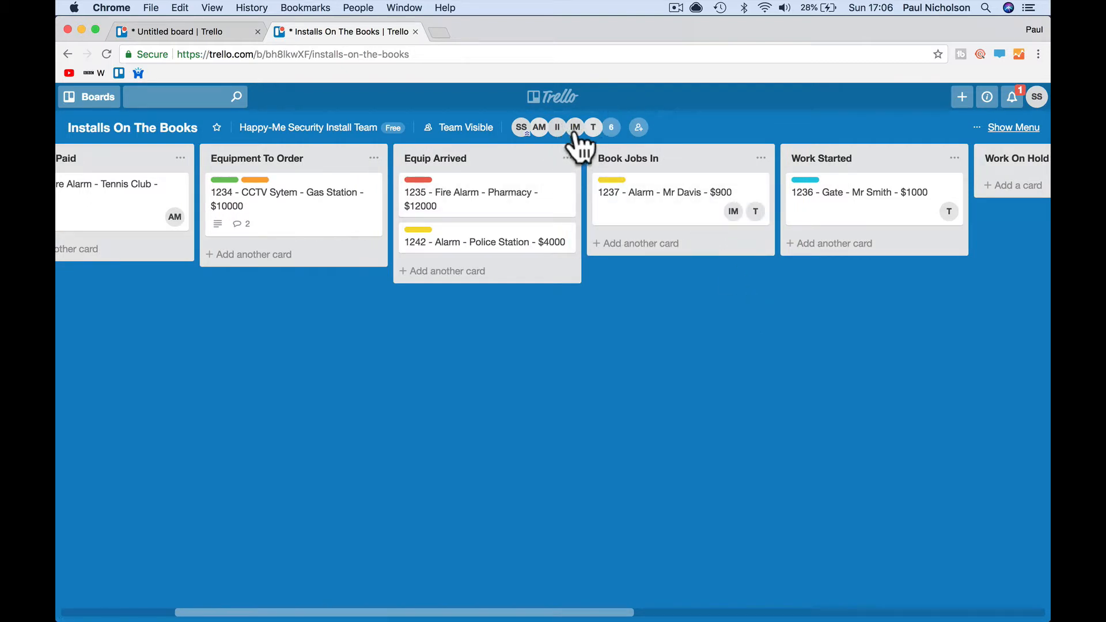
pyautogui.moveTo(574, 127); pyautogui.dragTo(547, 256)
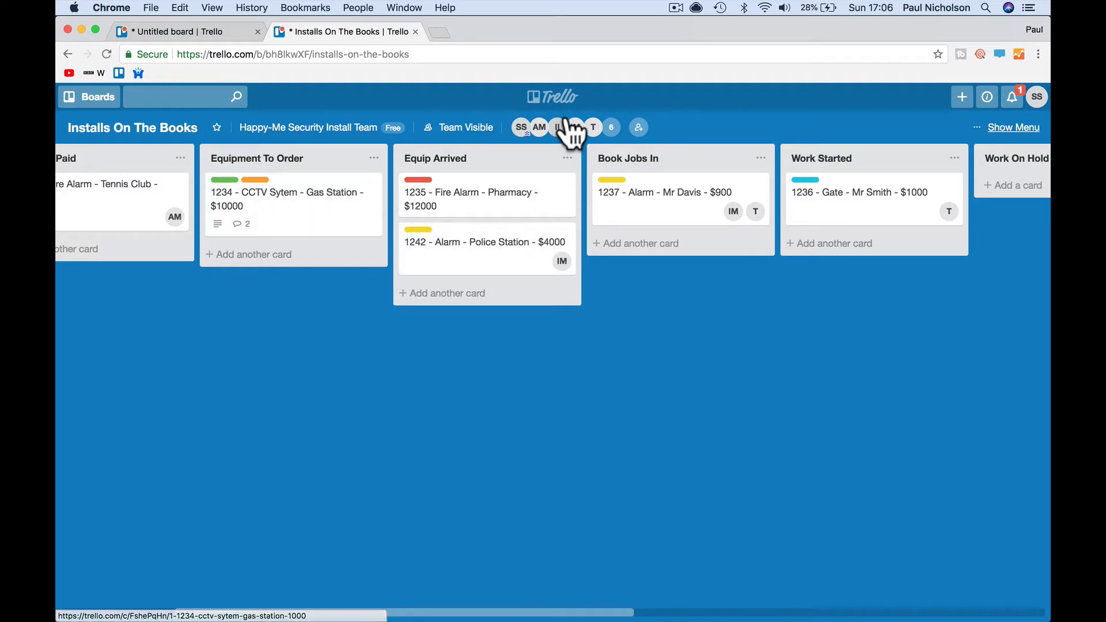
# - Assign II to card 1234, IM to card 1236, and SS to cards 1235 and 1237
pyautogui.moveTo(563, 126); pyautogui.dragTo(569, 219)
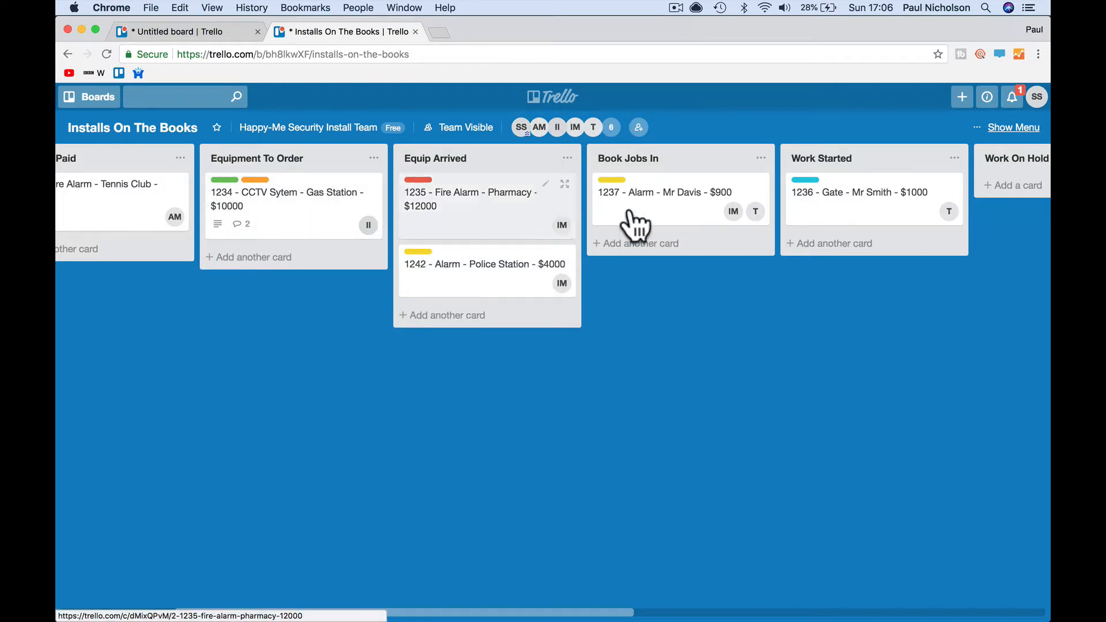
pyautogui.moveTo(575, 126); pyautogui.dragTo(828, 235)
pyautogui.hscroll(-5, 579, 314)
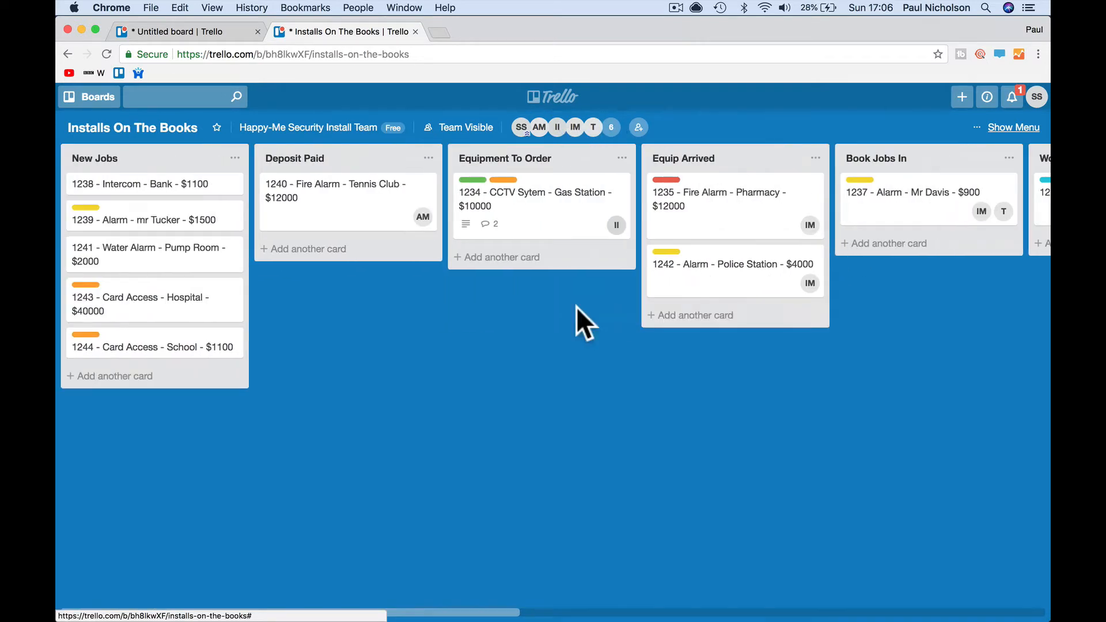
pyautogui.moveTo(522, 129); pyautogui.dragTo(749, 239)
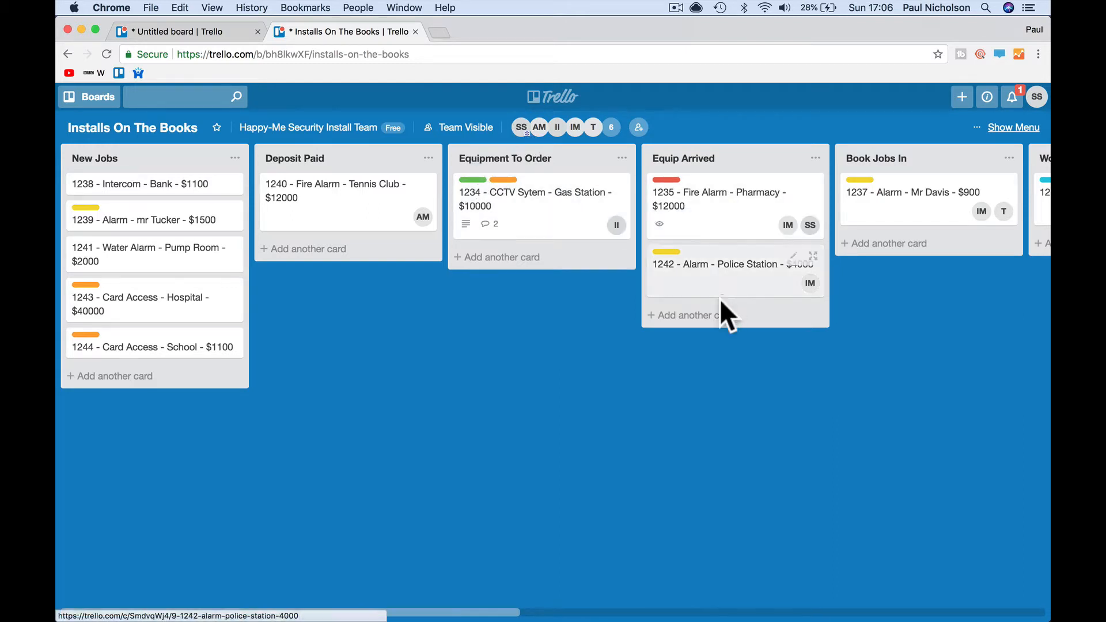
pyautogui.moveTo(522, 128); pyautogui.dragTo(920, 220)
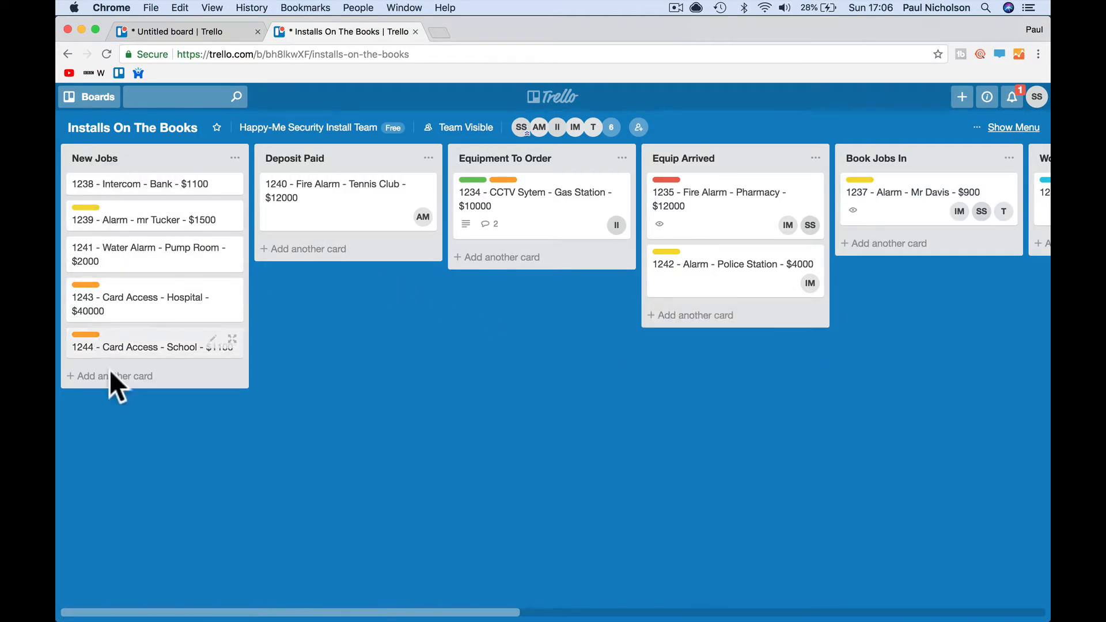
pyautogui.hscroll(3, 275, 381)
pyautogui.hscroll(2, 274, 381)
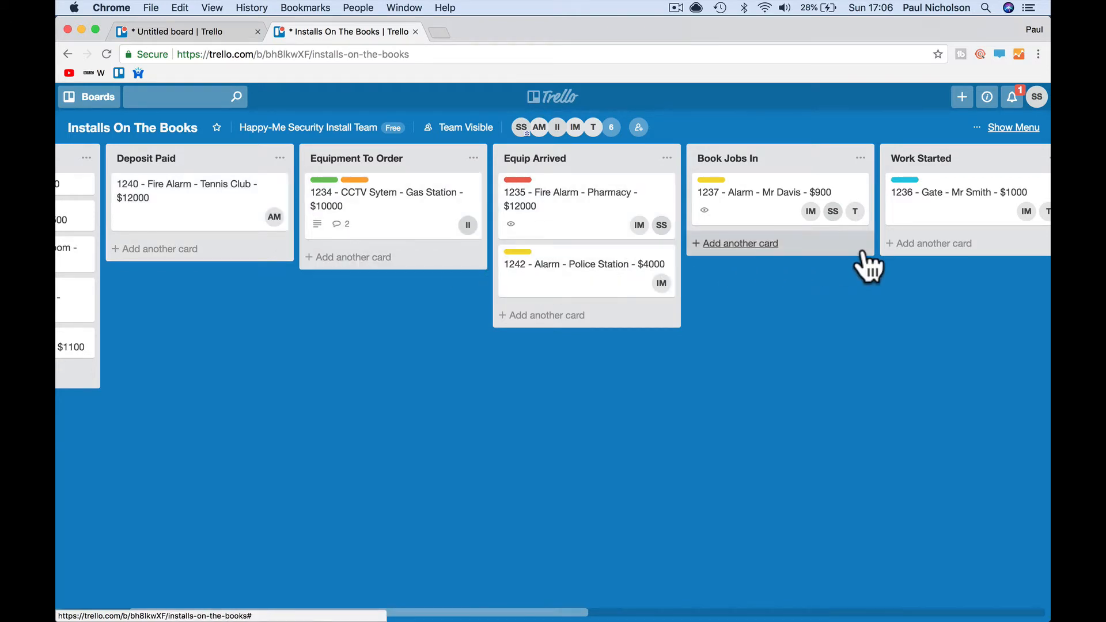
# - Post a comment on card 1240 noting the deposit is paid
pyautogui.click(202, 215)
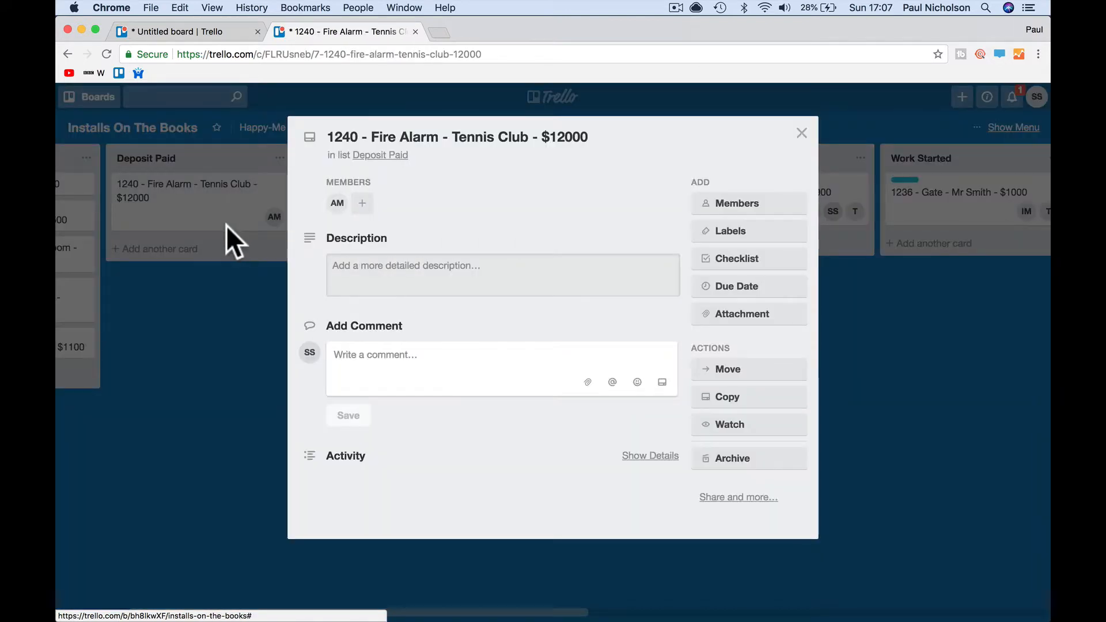
pyautogui.click(363, 282)
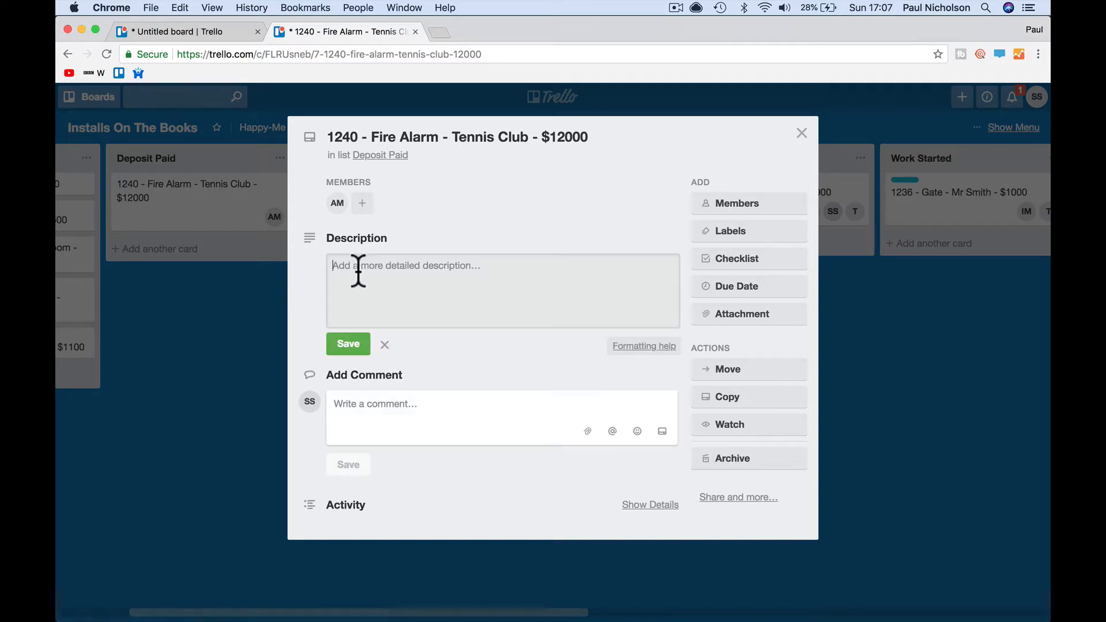
pyautogui.click(403, 415)
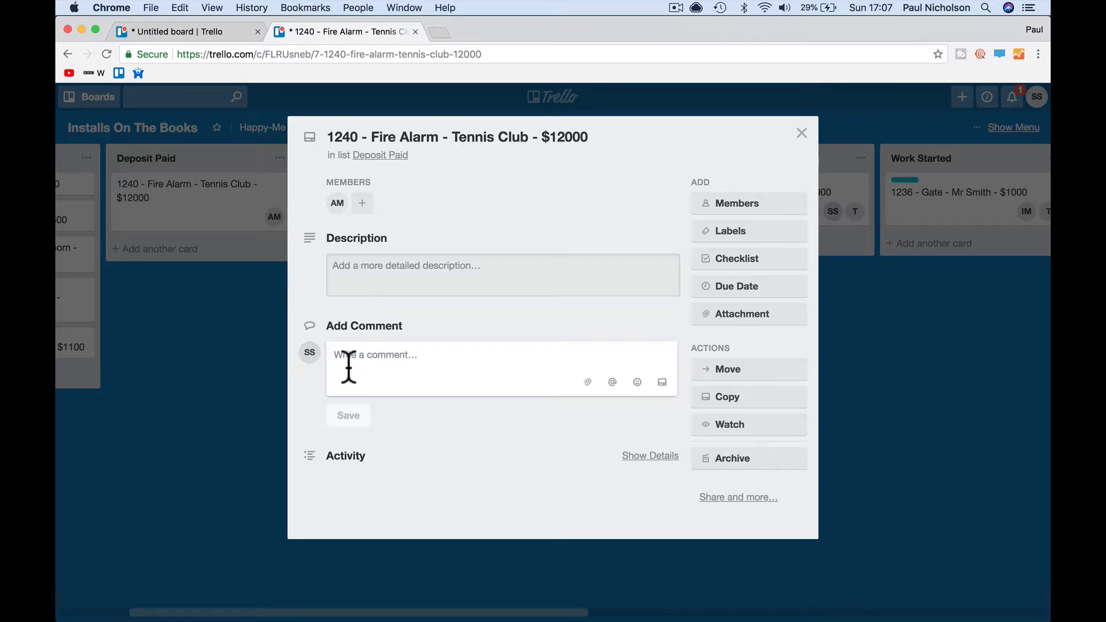
pyautogui.write('Dep')
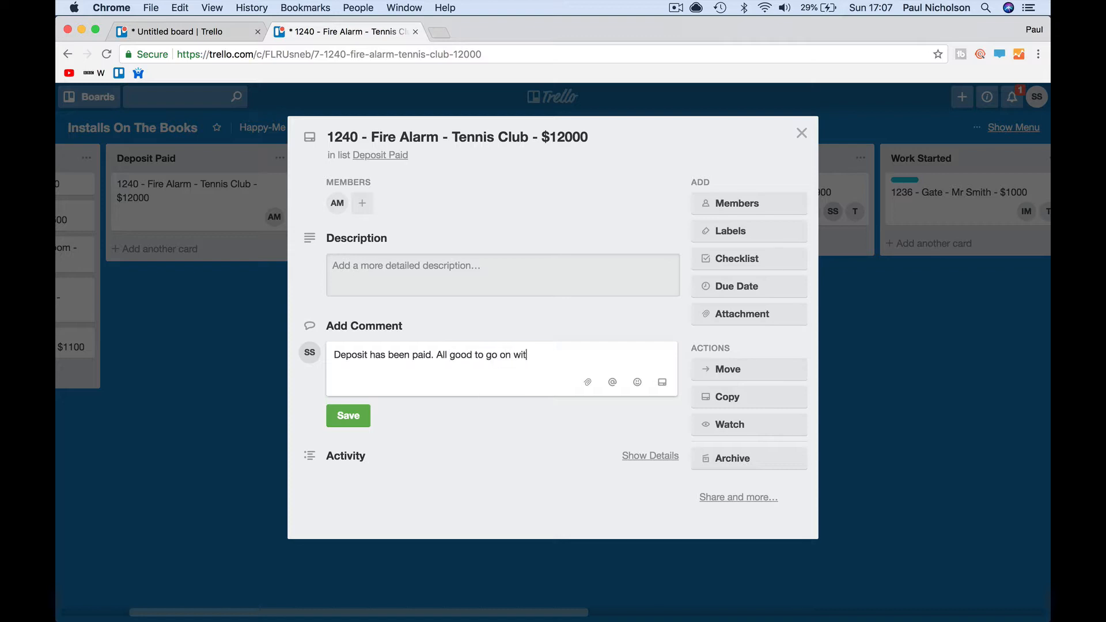
pyautogui.click(341, 424)
pyautogui.click(801, 133)
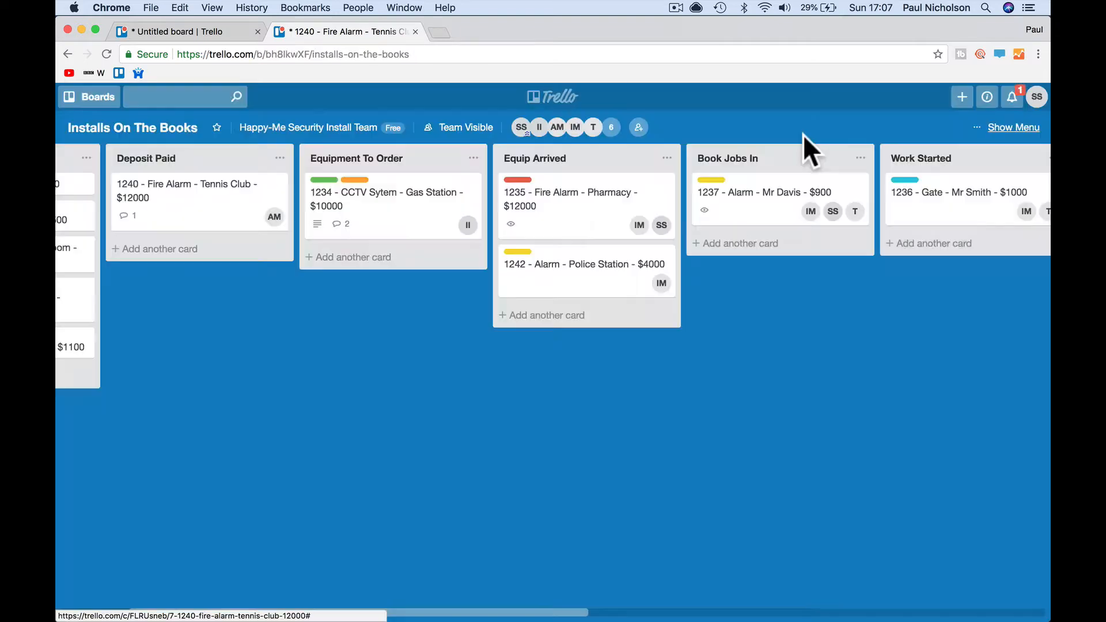
# - Move card 1240 to Equipment To Order and replace member AM with IM
pyautogui.moveTo(199, 232); pyautogui.dragTo(392, 292)
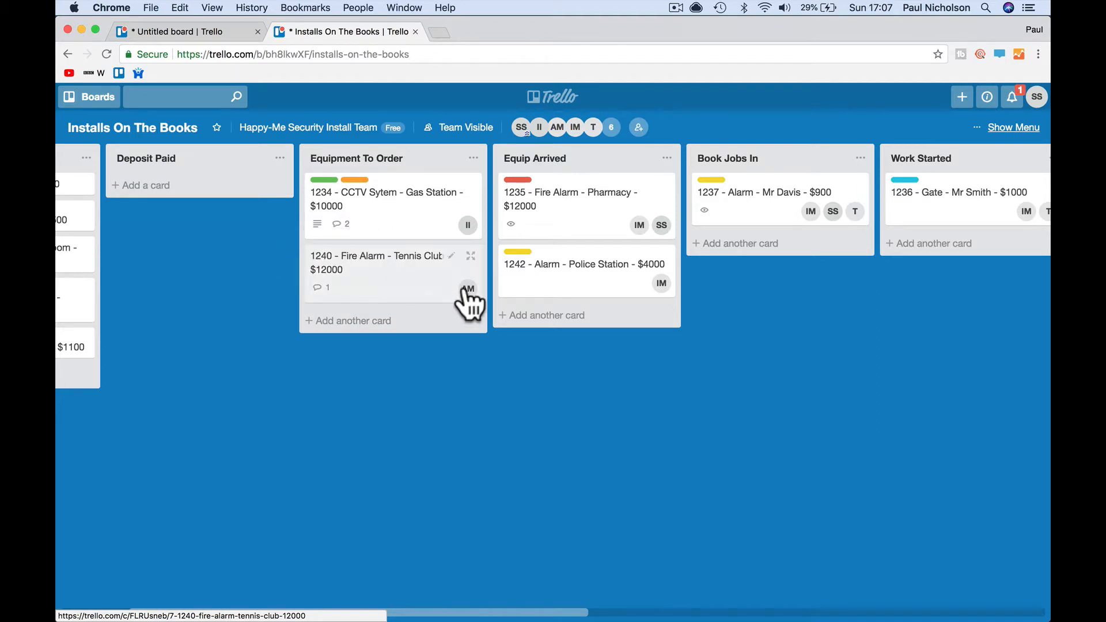
pyautogui.click(467, 289)
pyautogui.click(500, 367)
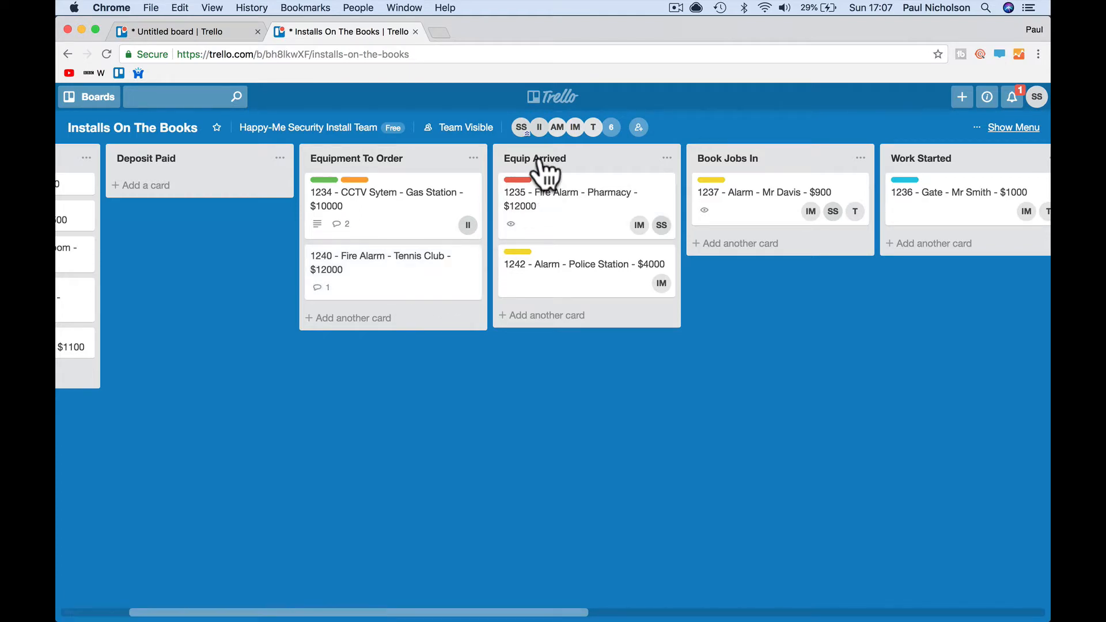
pyautogui.moveTo(575, 128); pyautogui.dragTo(452, 297)
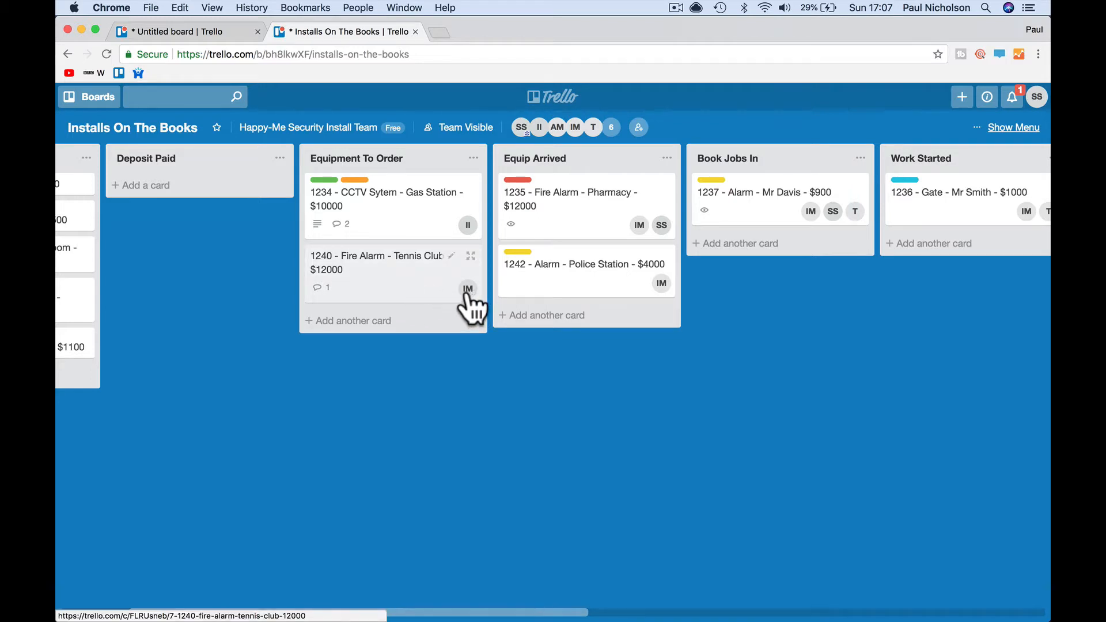
# - Comment 'I've order the equipment.' on card 1240, correcting the spelling of equipment
pyautogui.click(421, 302)
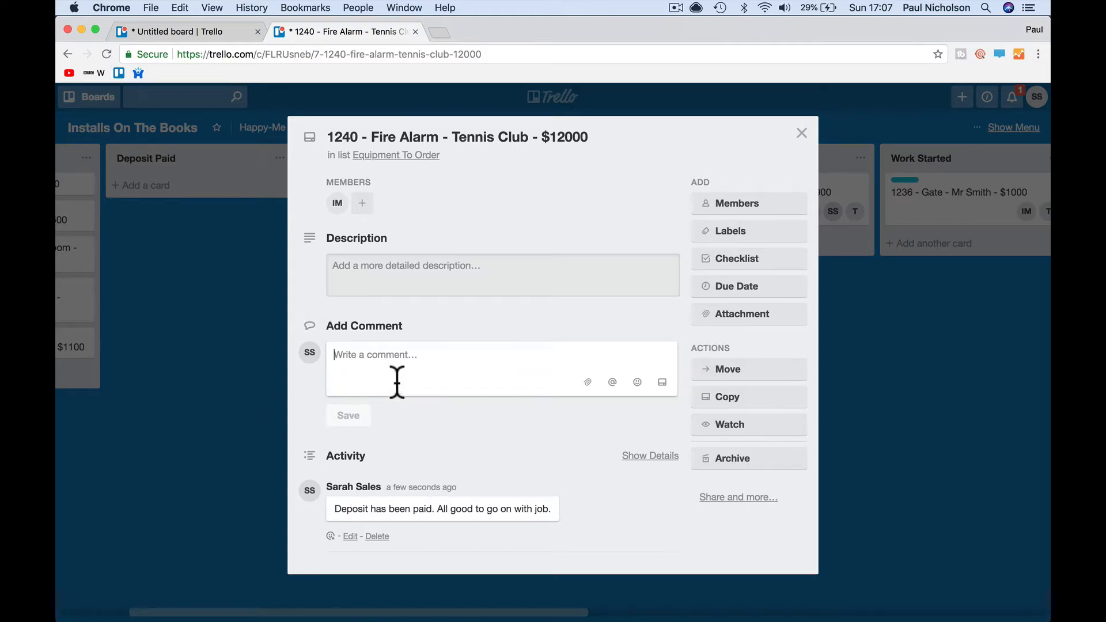
pyautogui.write("I've order the equiment.")
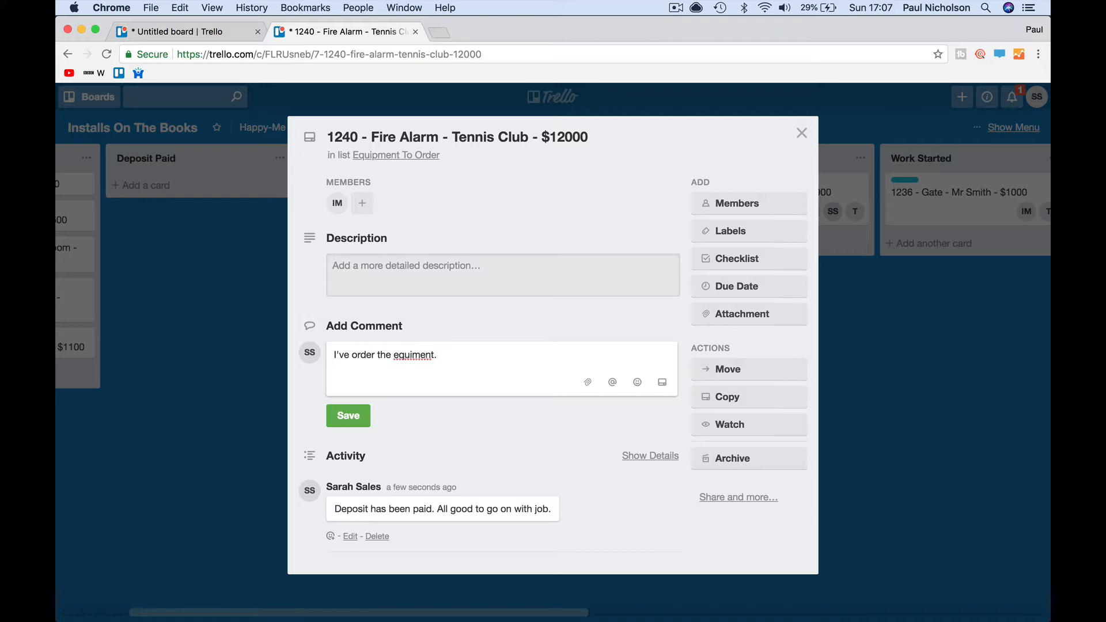
pyautogui.rightClick(412, 354)
pyautogui.click(424, 361)
pyautogui.click(349, 416)
pyautogui.click(801, 133)
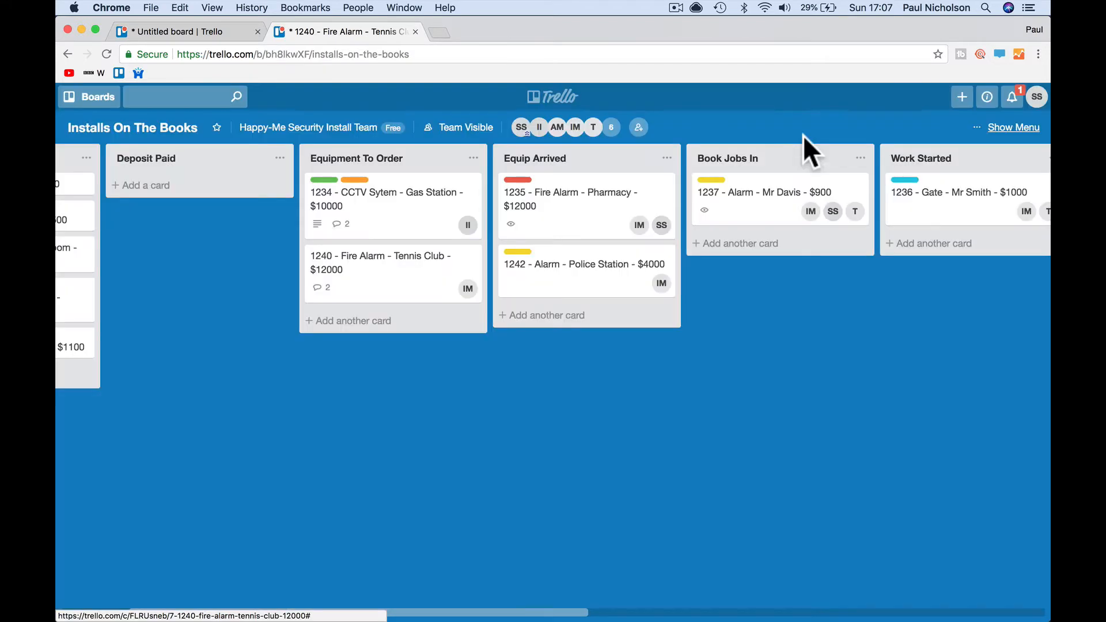
# - Move card 1240 to Equip Arrived and add the comment 'Arrived today. all here.'
pyautogui.moveTo(427, 297); pyautogui.dragTo(557, 360)
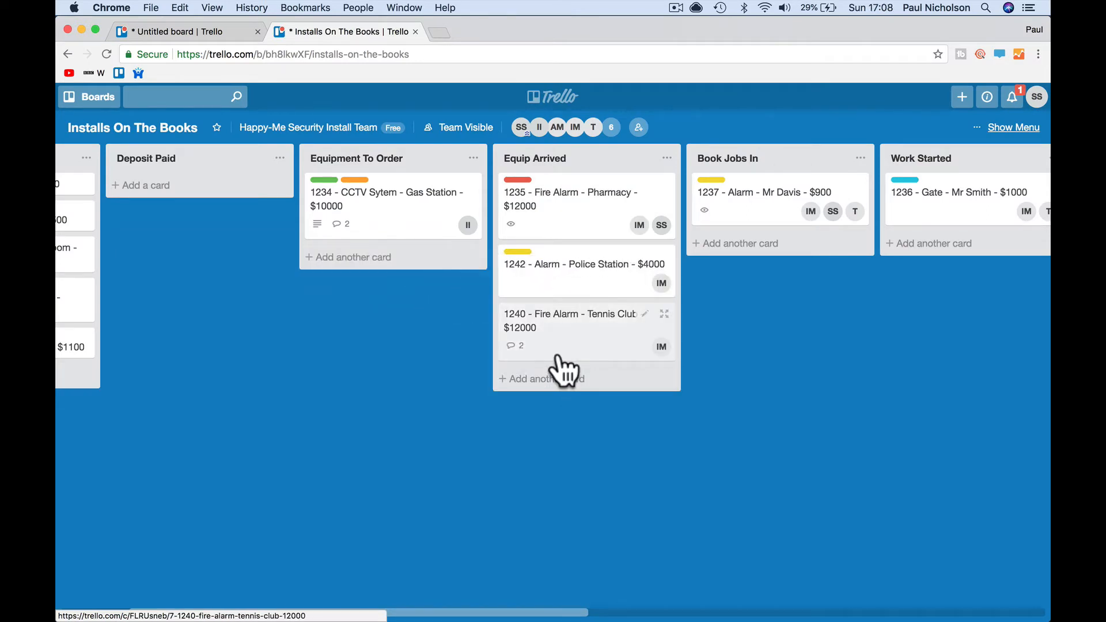
pyautogui.click(557, 353)
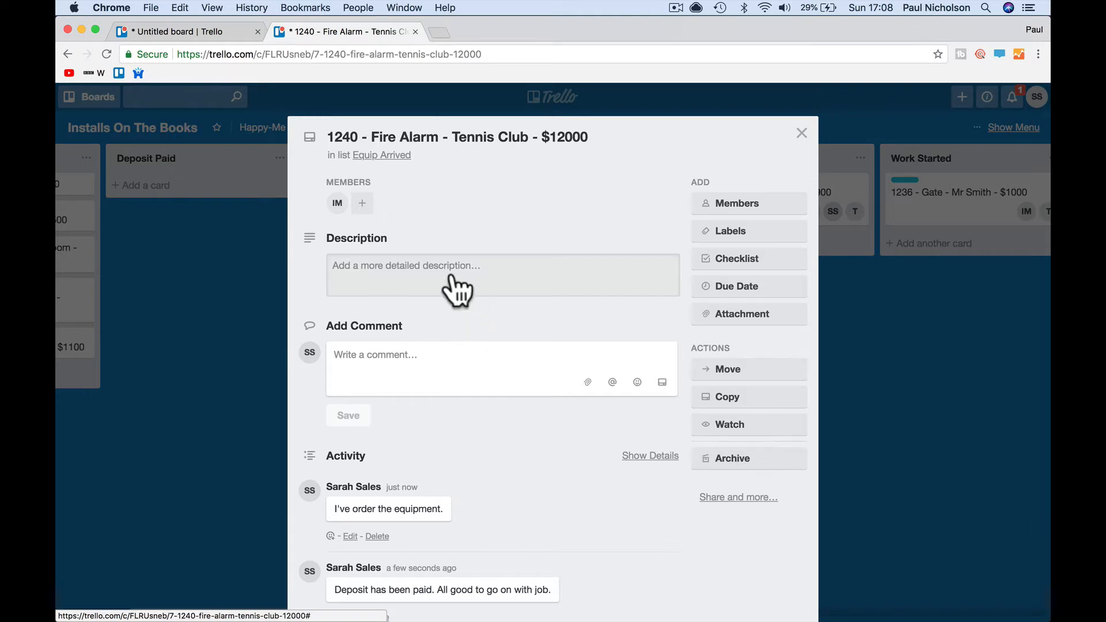
pyautogui.click(415, 371)
pyautogui.write('Arrive')
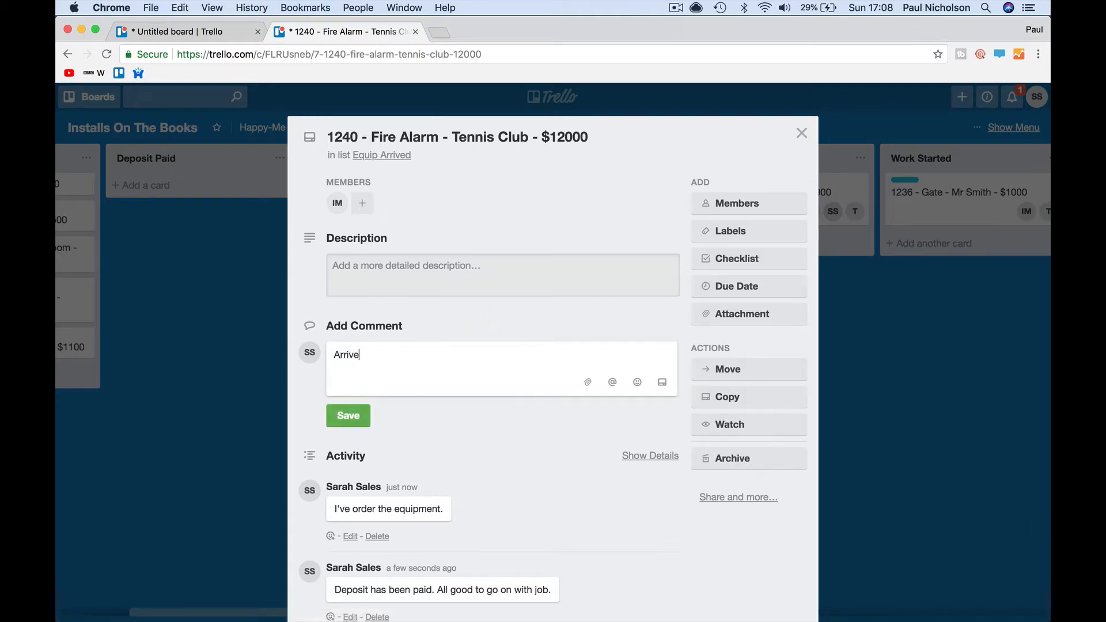
pyautogui.write('d today.')
pyautogui.press('Return')
pyautogui.write('a')
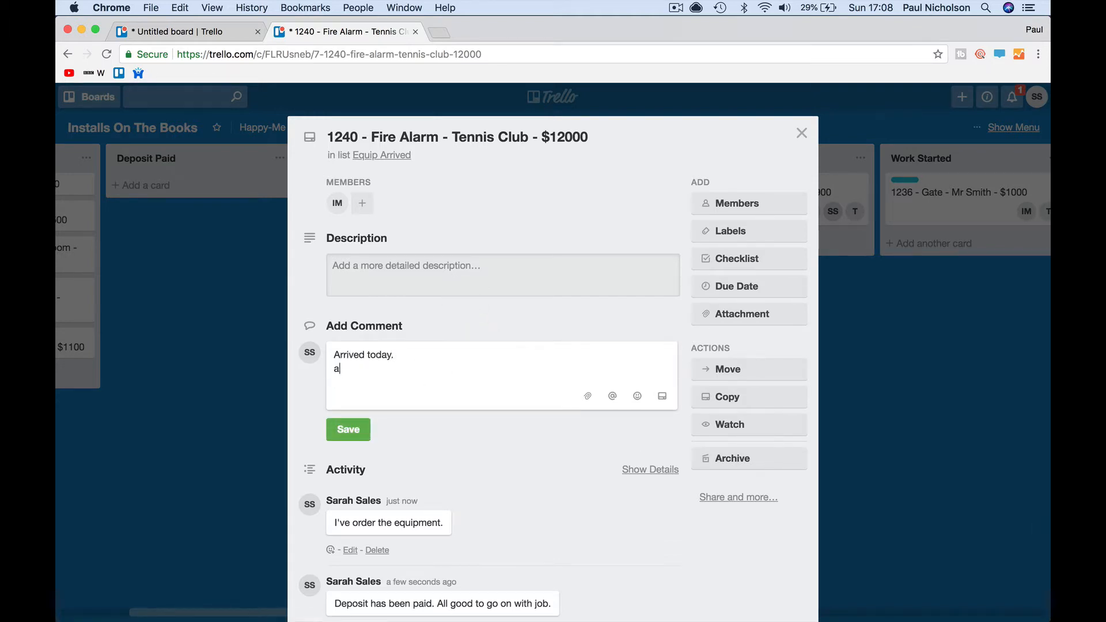
pyautogui.write('ll here.')
pyautogui.press('Return')
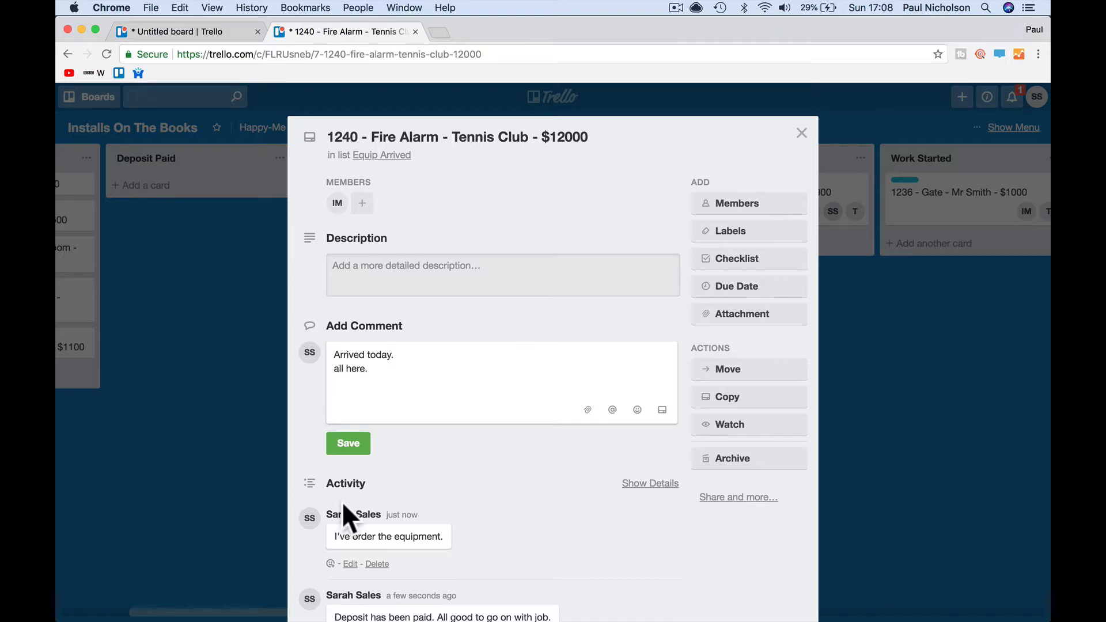
pyautogui.click(353, 451)
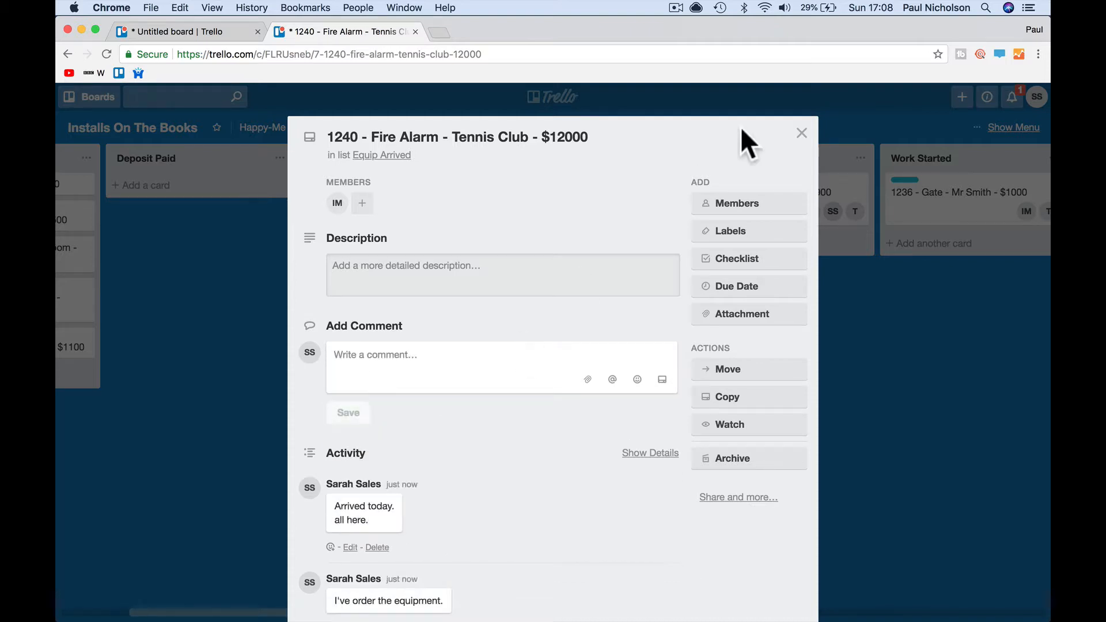
pyautogui.click(801, 133)
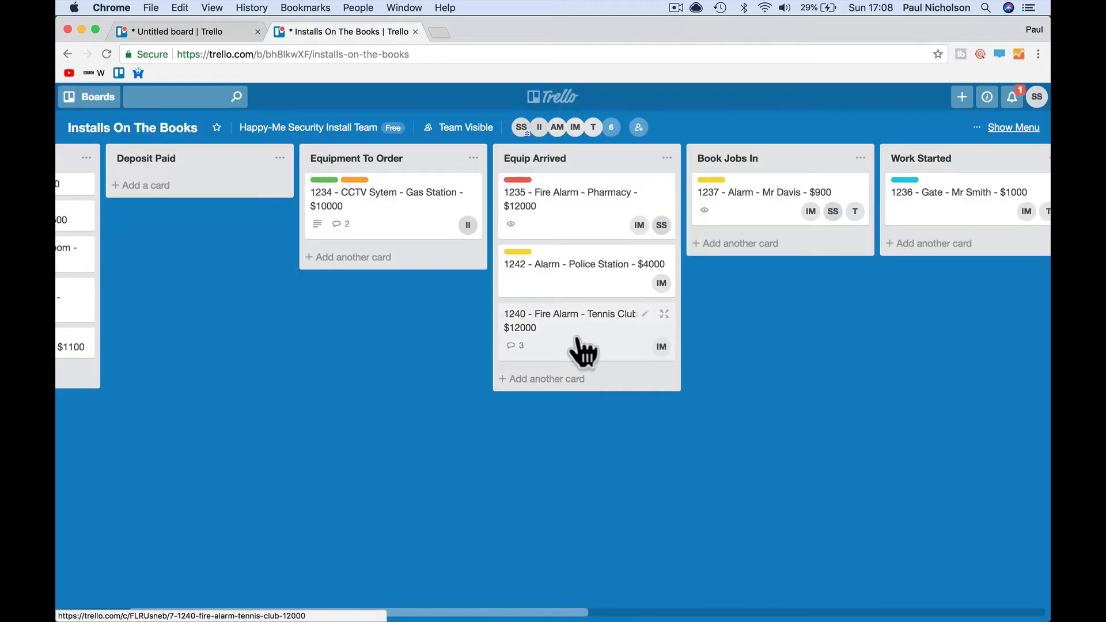
# - Move card 1240 to Book Jobs In and replace member IM with installer II
pyautogui.moveTo(584, 351); pyautogui.dragTo(770, 271)
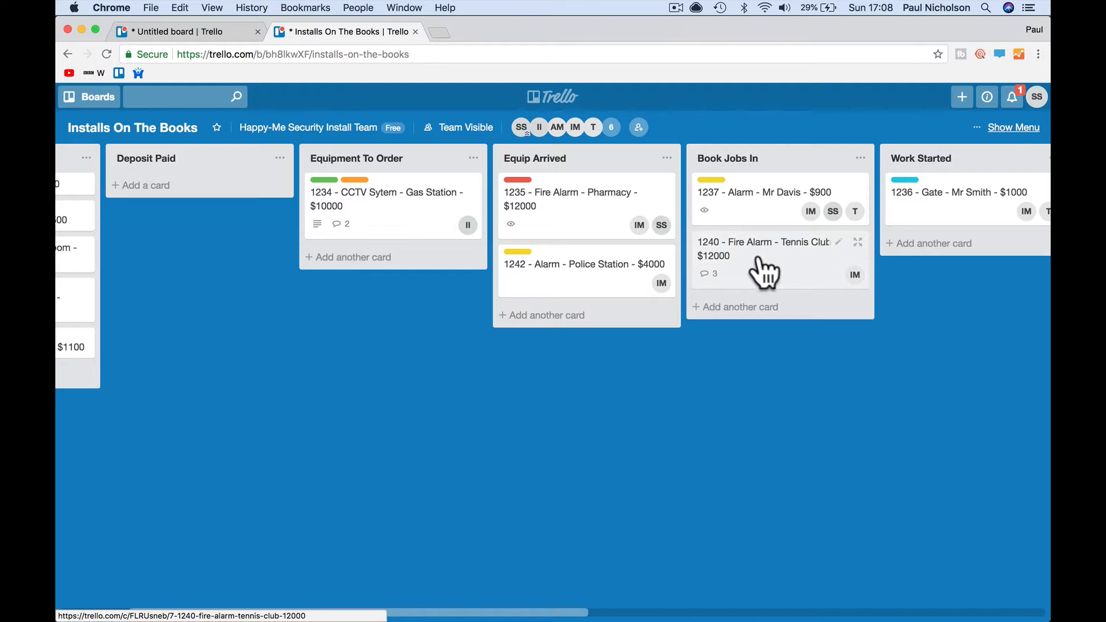
pyautogui.click(855, 275)
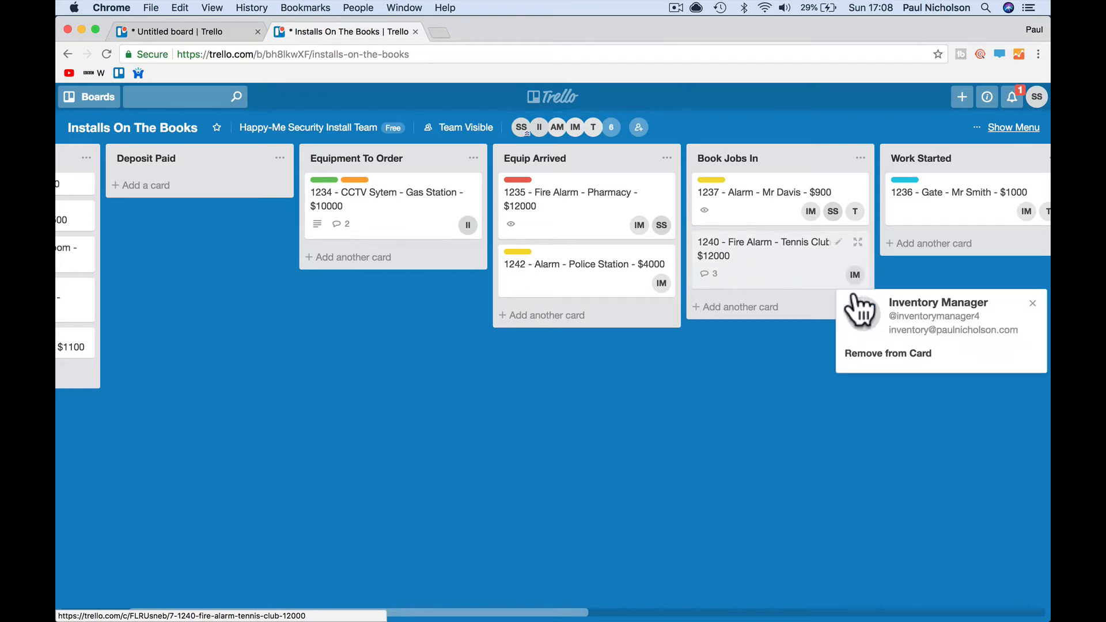
pyautogui.click(880, 353)
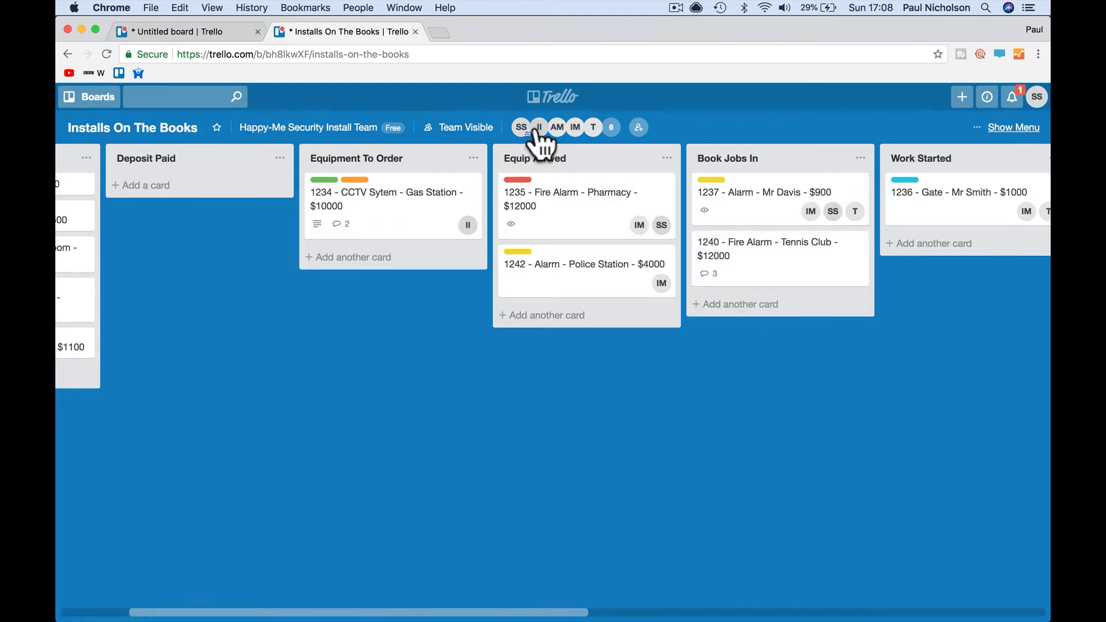
pyautogui.moveTo(536, 131); pyautogui.dragTo(824, 271)
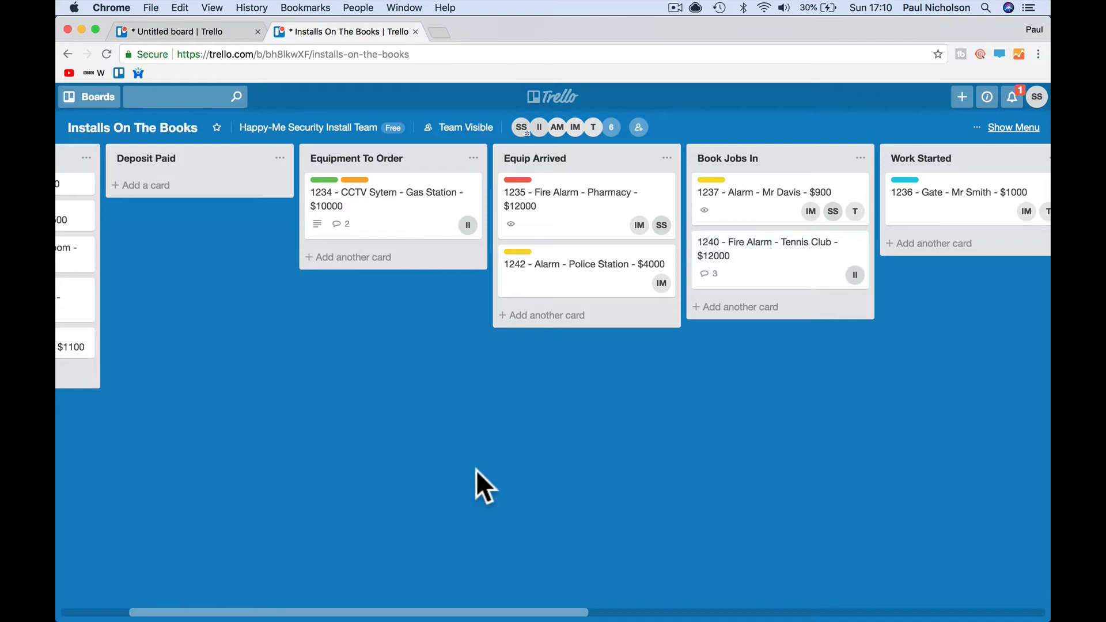
pyautogui.hscroll(-3, 527, 428)
# - In Firefox, view the 1240 Tennis Club card to clear its notification badge
pyautogui.moveTo(398, 619)
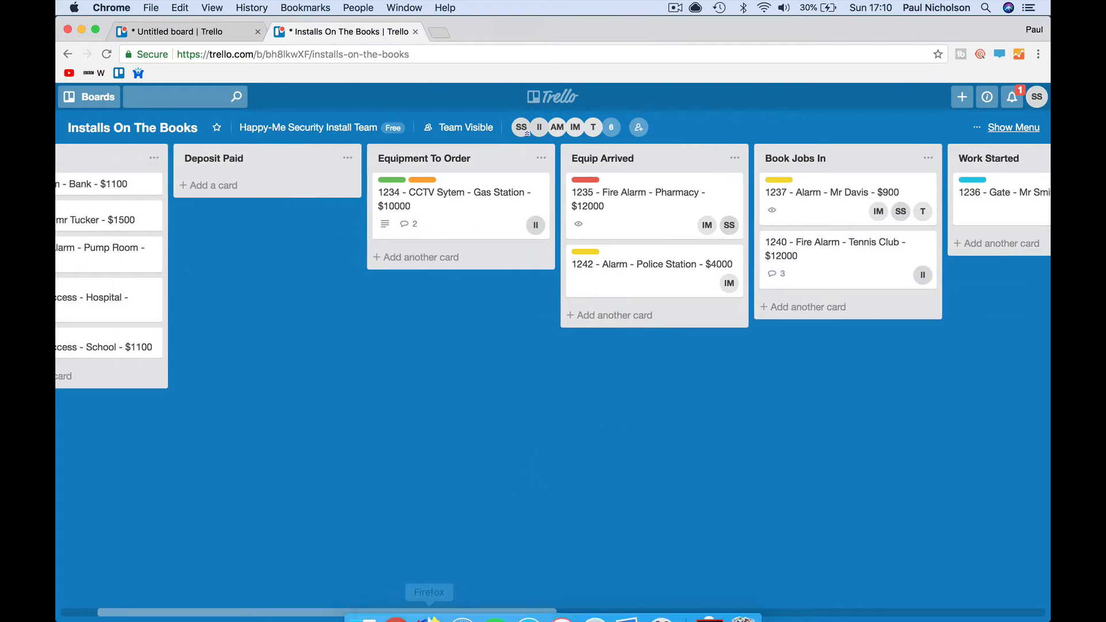
pyautogui.click(427, 602)
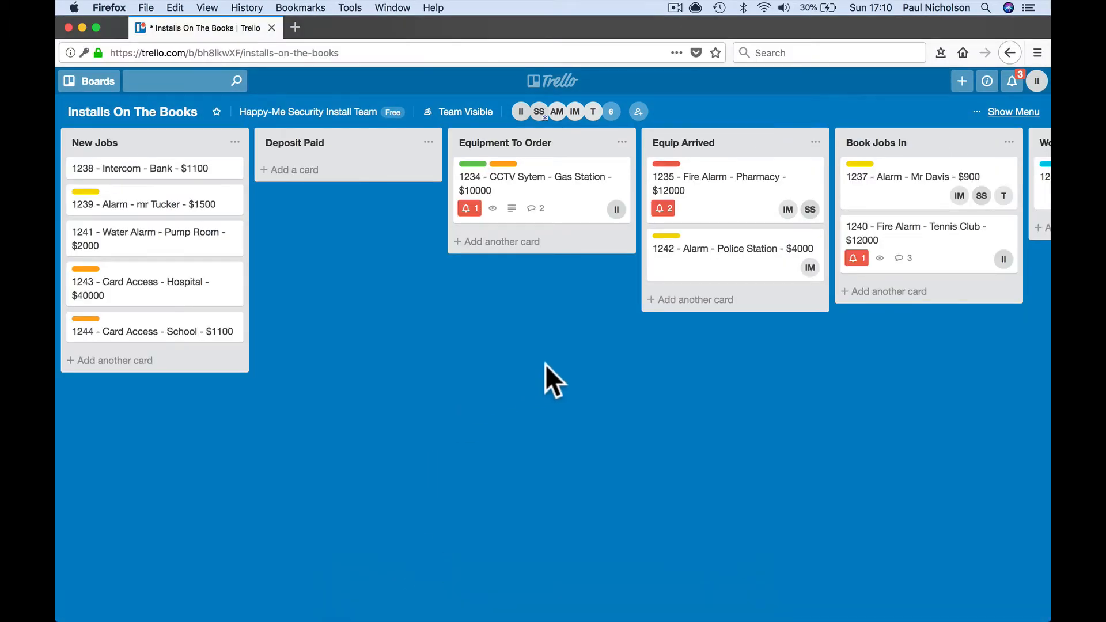
pyautogui.hscroll(3, 545, 364)
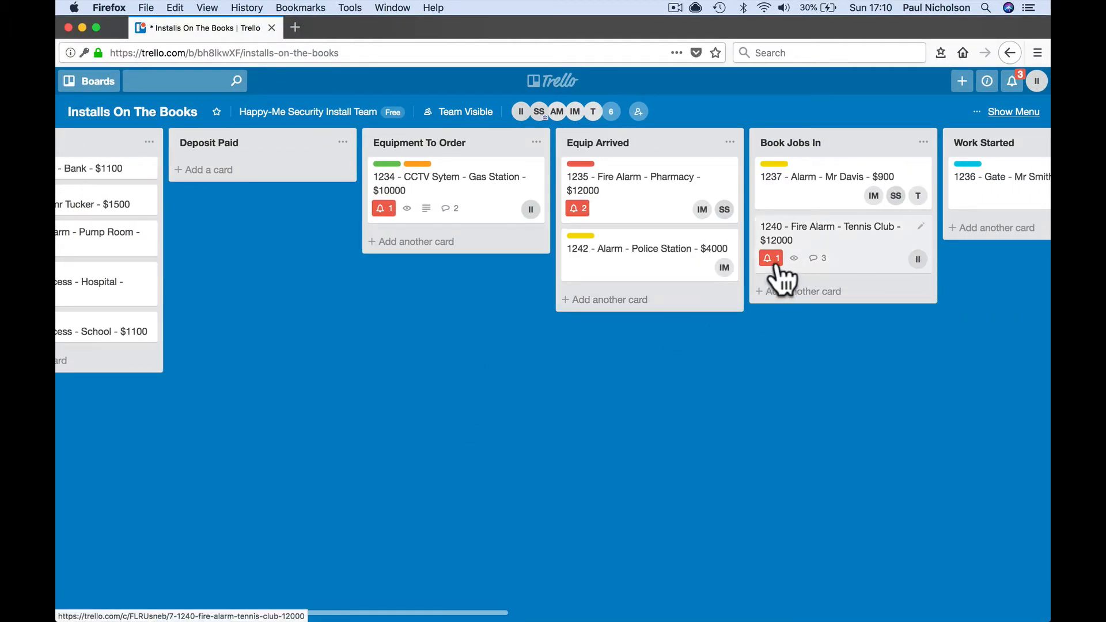
pyautogui.click(781, 279)
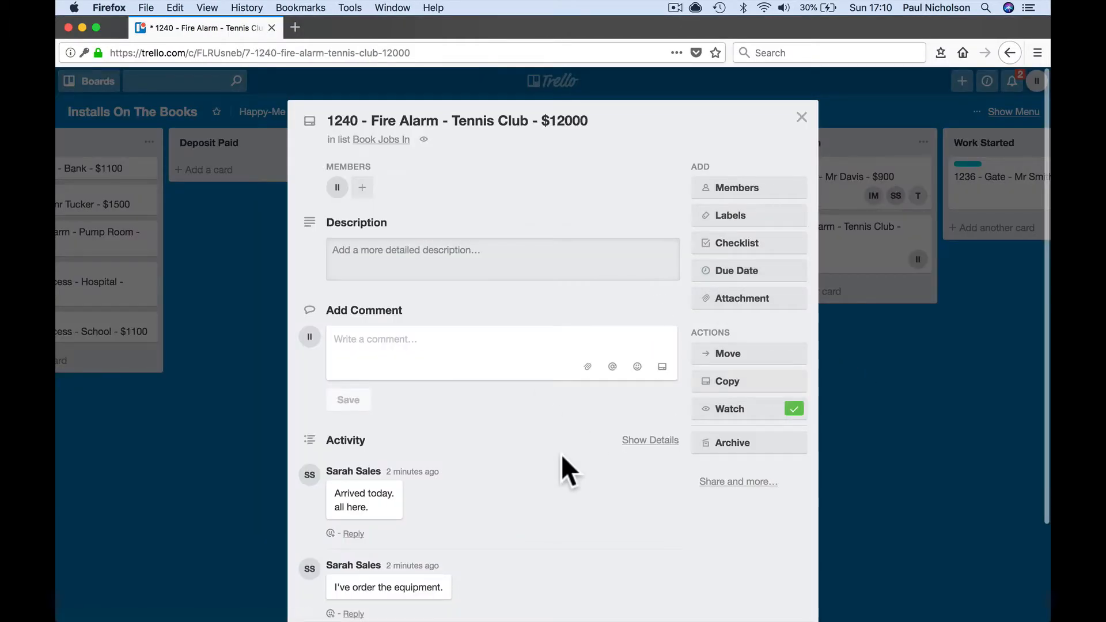
pyautogui.click(917, 406)
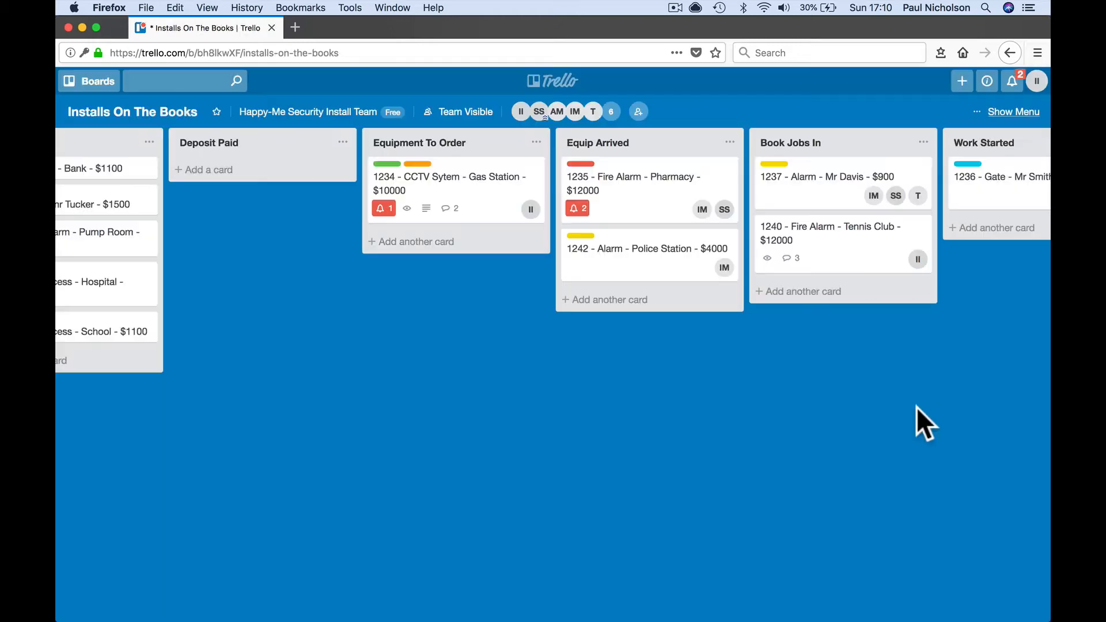
# - View the 1235 Pharmacy card to clear its badge, then bring up the card filters
pyautogui.click(576, 206)
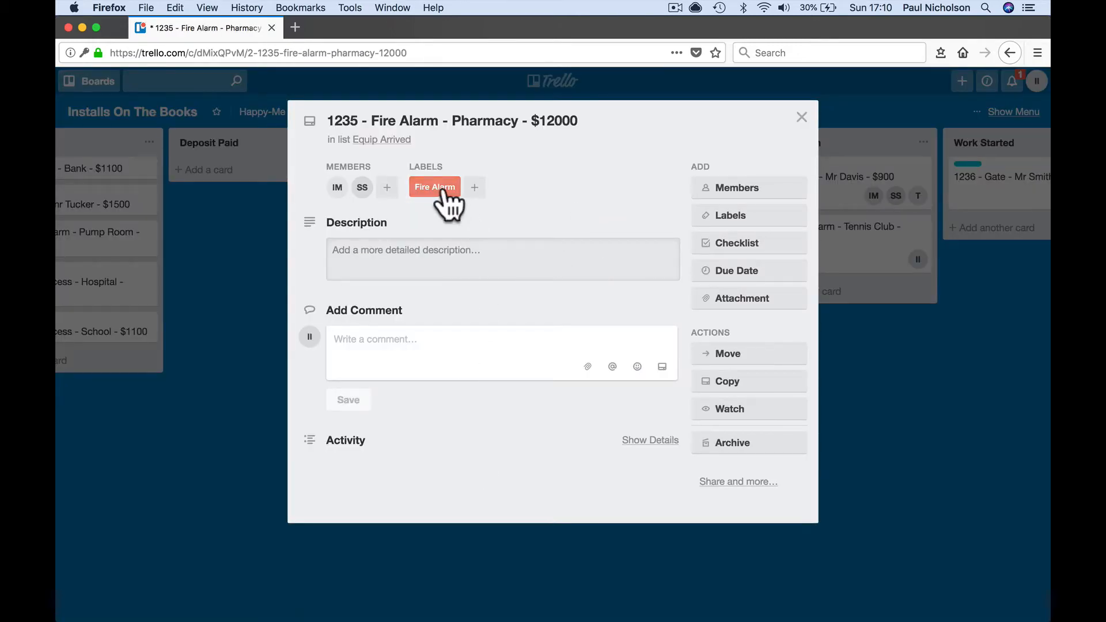
pyautogui.click(886, 393)
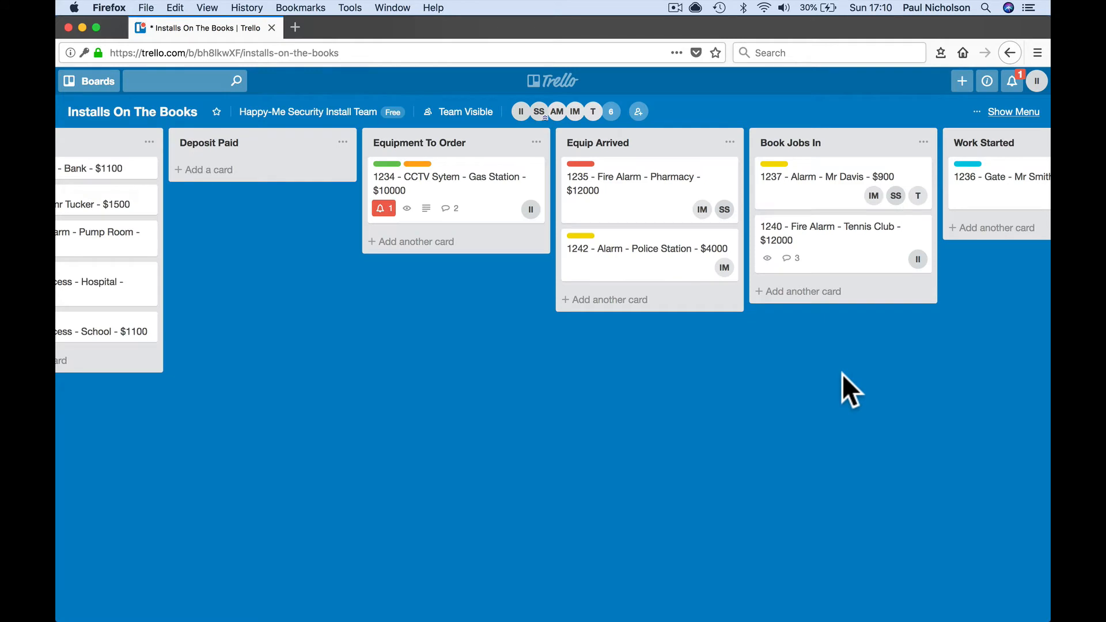
pyautogui.hscroll(-3, 692, 374)
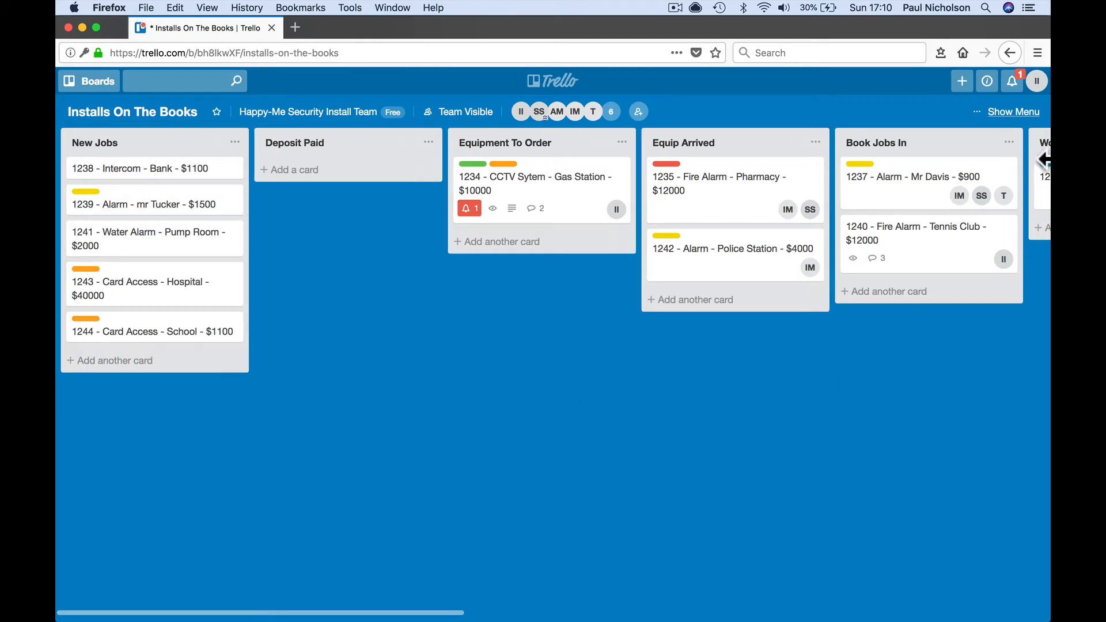
pyautogui.click(1018, 110)
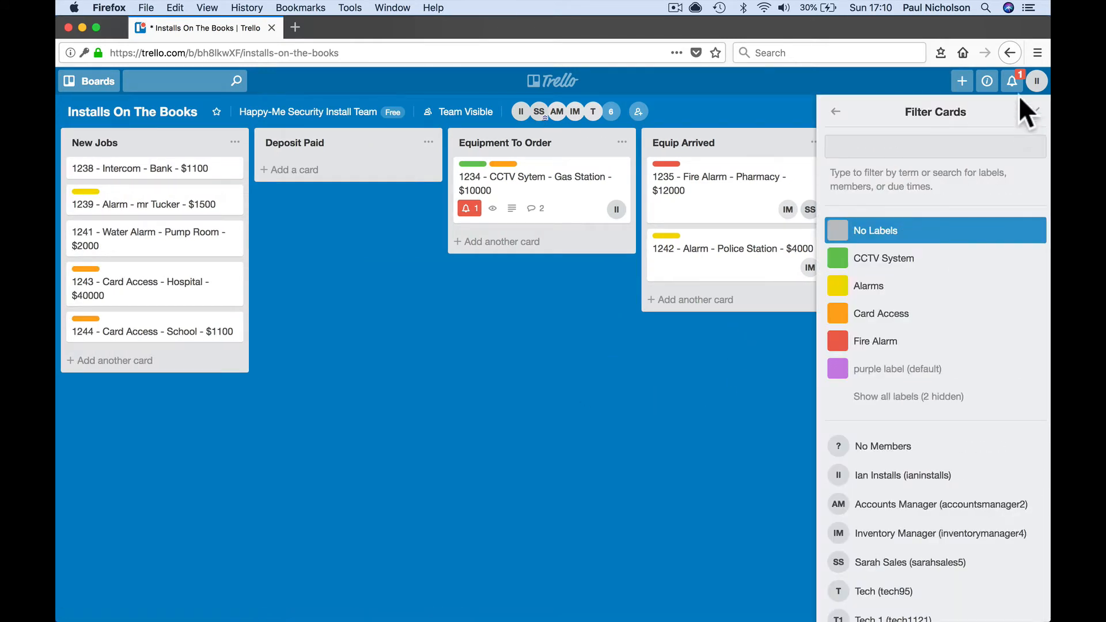
# - Filter the board to Ian Installs' cards and review the 1234 CCTV card
pyautogui.scroll(-2, 1000, 446)
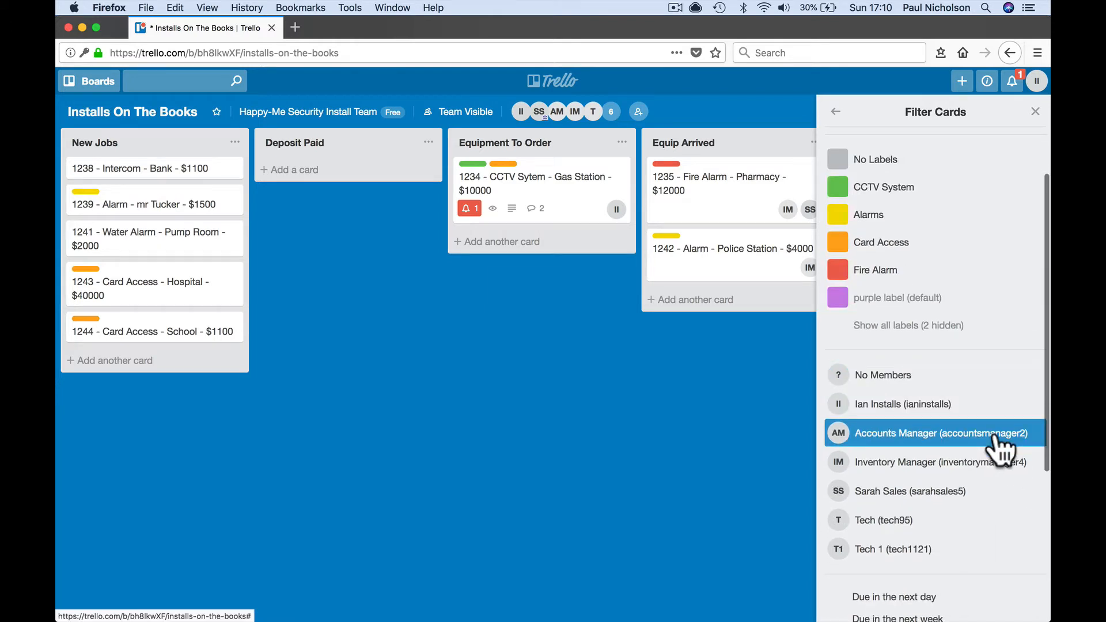
pyautogui.click(989, 414)
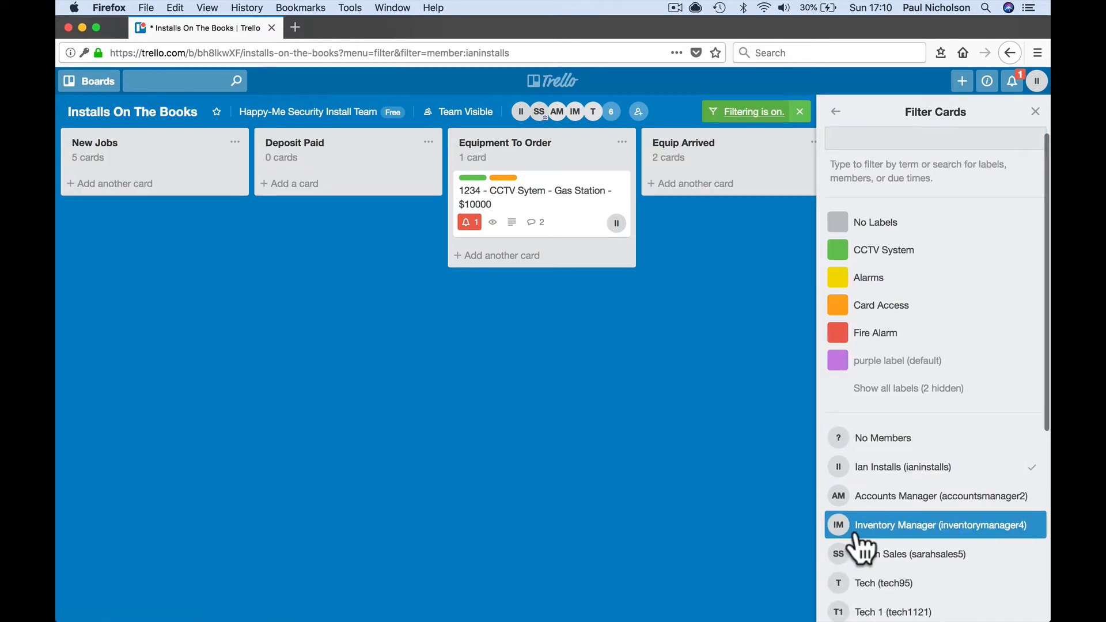
pyautogui.click(1035, 112)
pyautogui.hscroll(7, 680, 336)
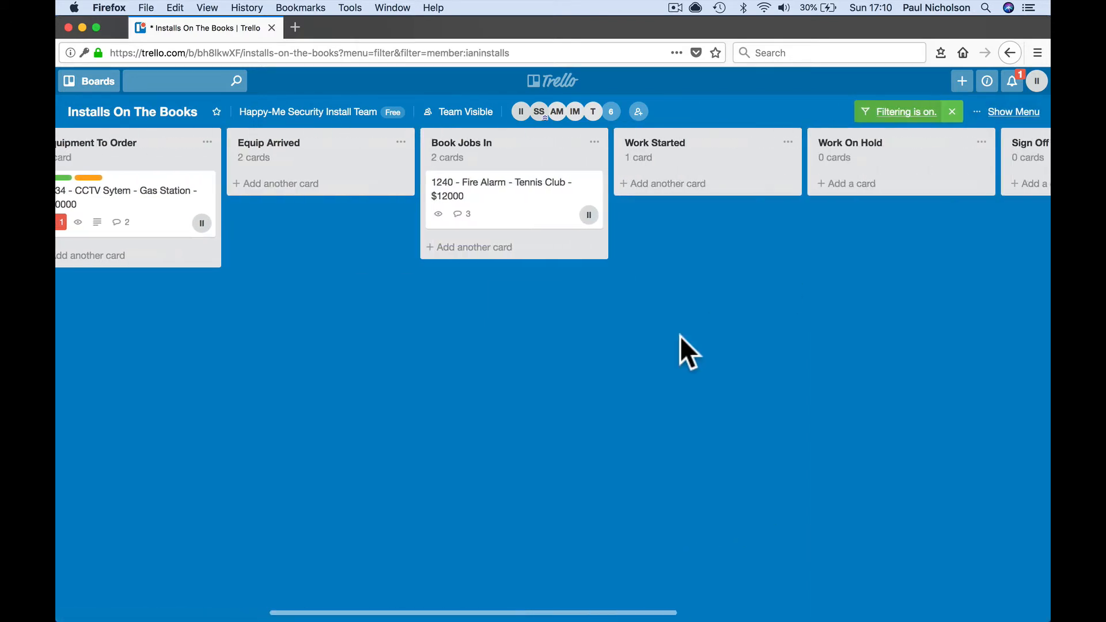
pyautogui.hscroll(-3, 679, 336)
pyautogui.click(330, 235)
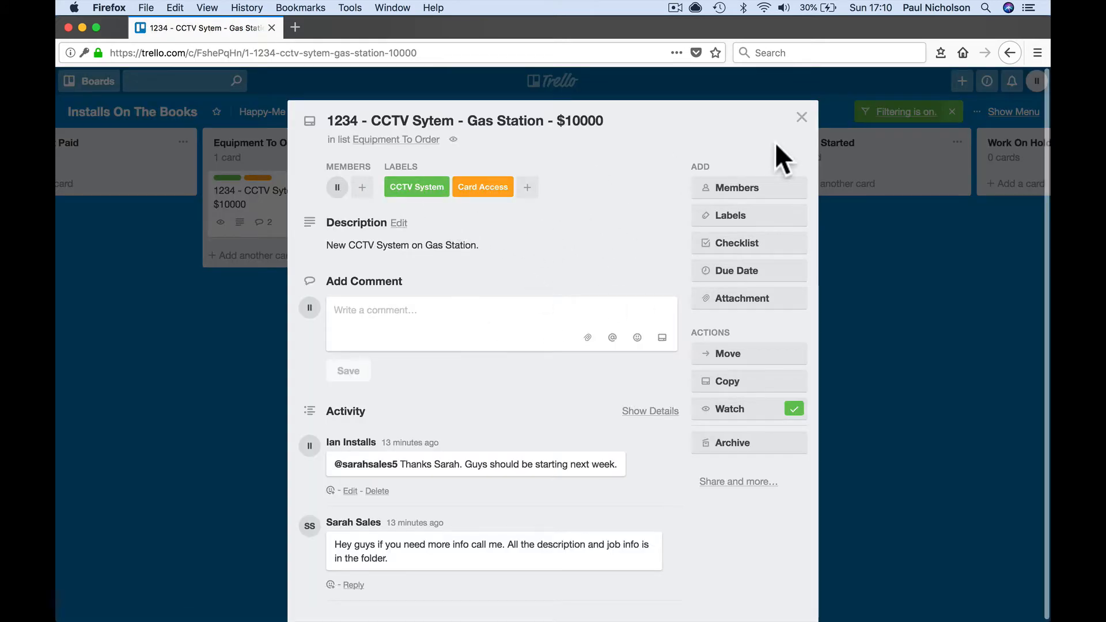
pyautogui.click(801, 118)
# - Swap the Ian Installs member filter for the Alarms label filter
pyautogui.click(1010, 112)
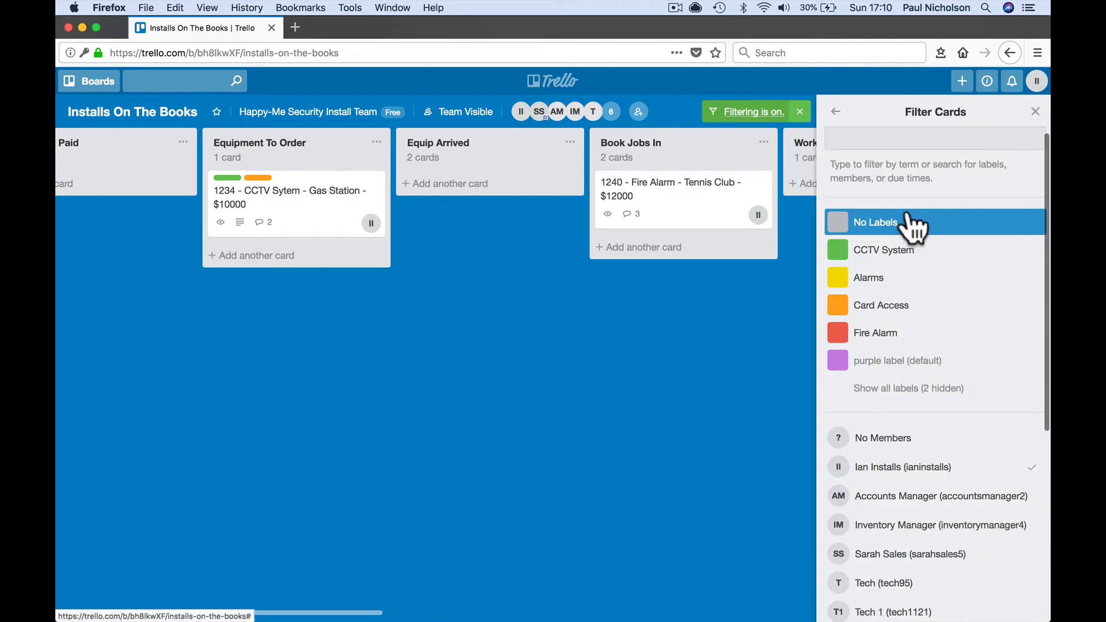
pyautogui.click(940, 467)
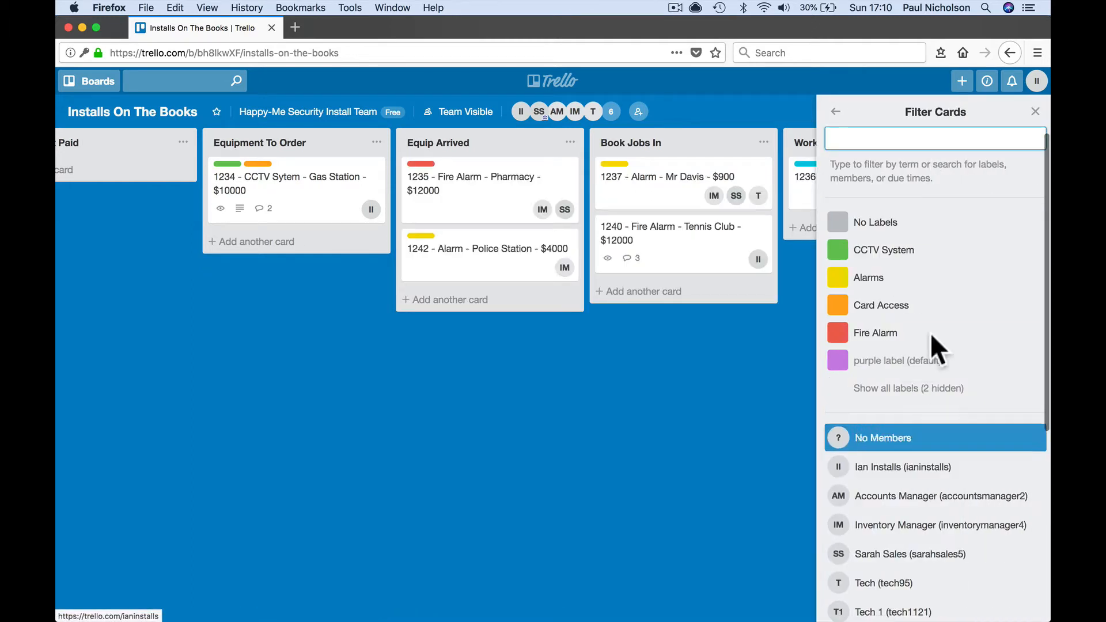
pyautogui.click(932, 286)
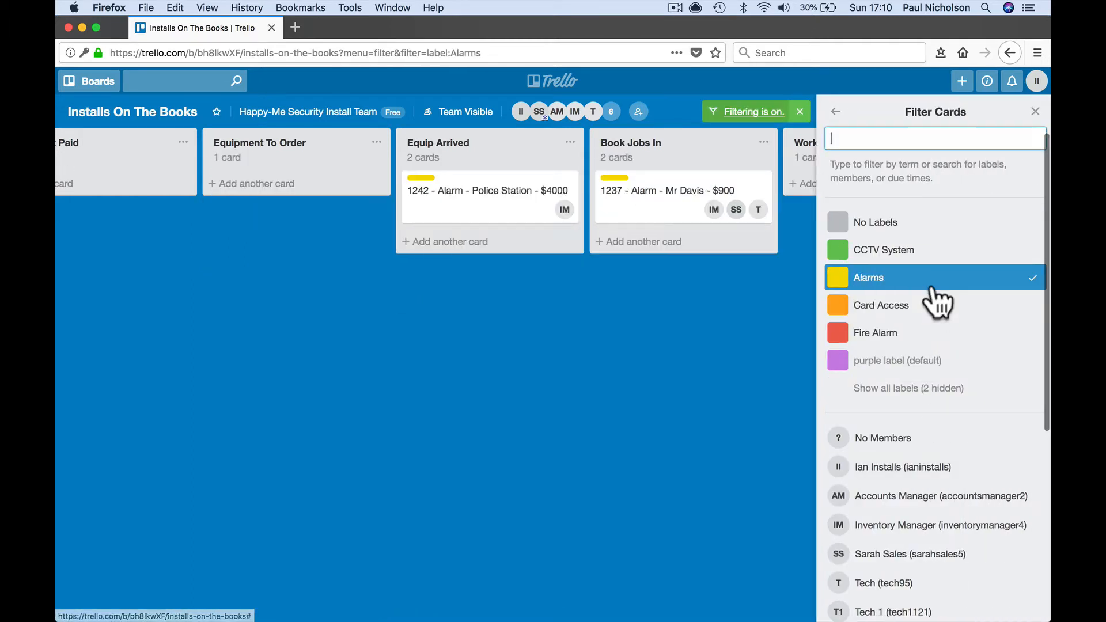
pyautogui.hscroll(-4, 612, 435)
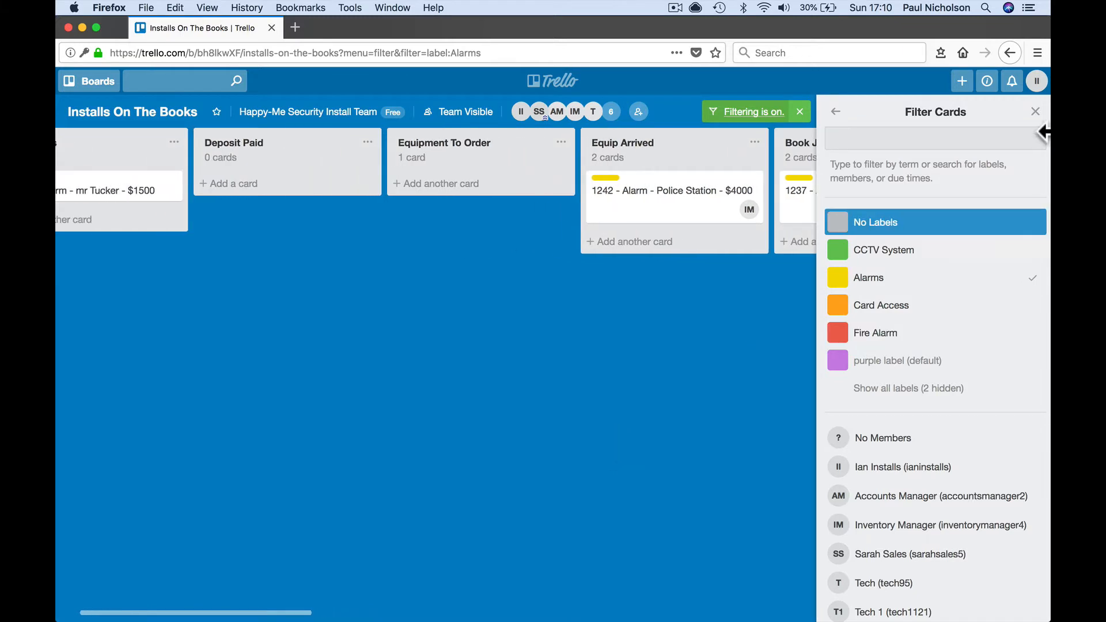
pyautogui.click(1035, 111)
pyautogui.hscroll(-2, 404, 326)
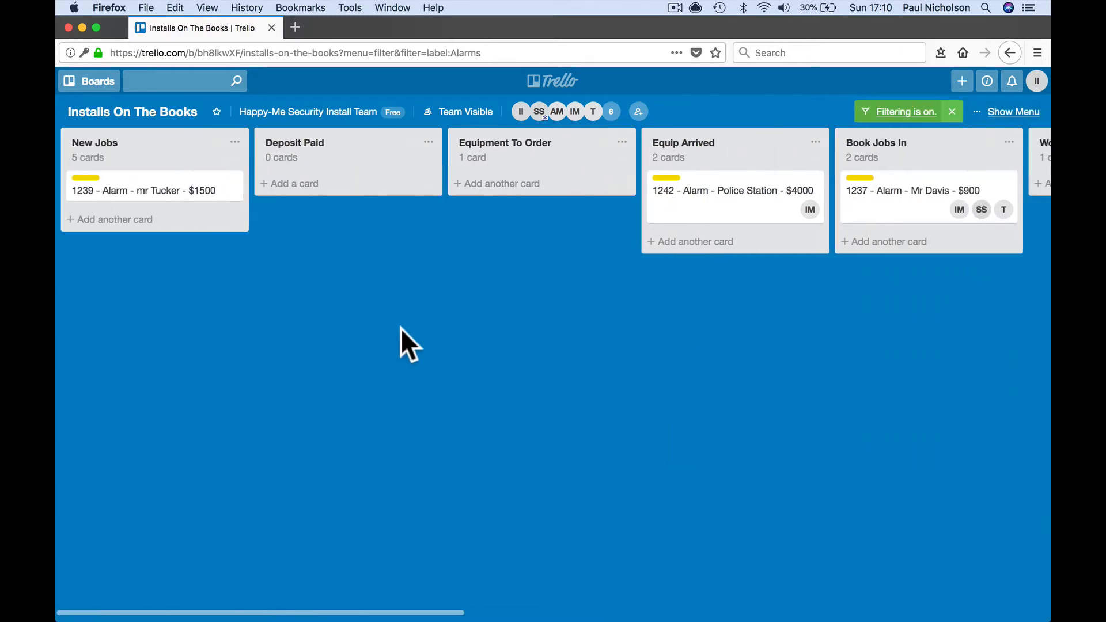
# - Review card 1239, move it into Work Started, and assign the T member to it
pyautogui.click(174, 193)
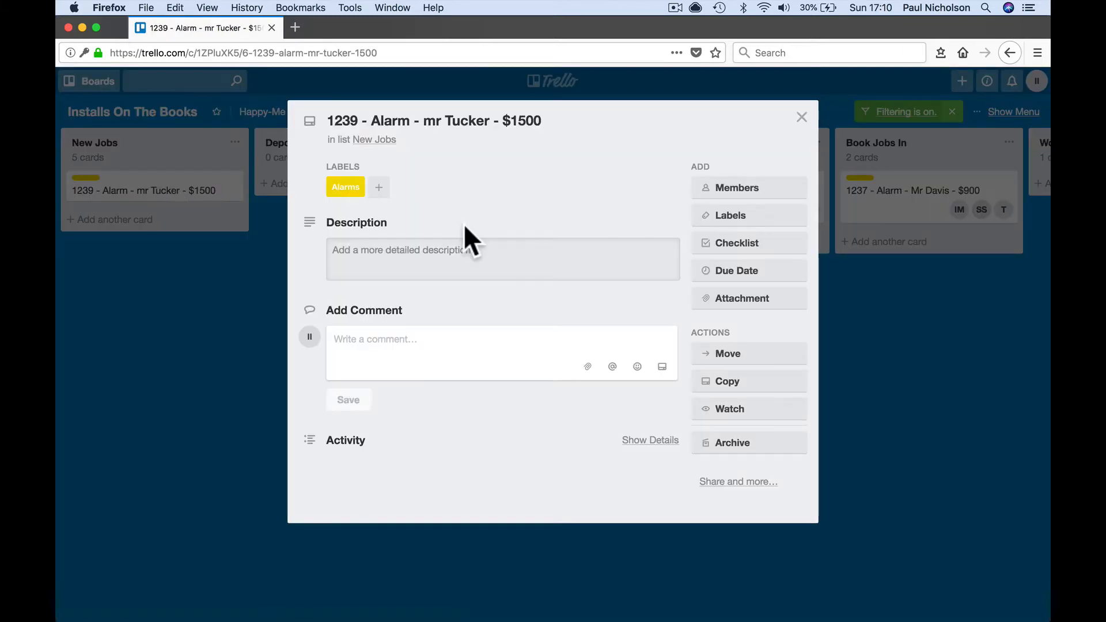
pyautogui.click(801, 117)
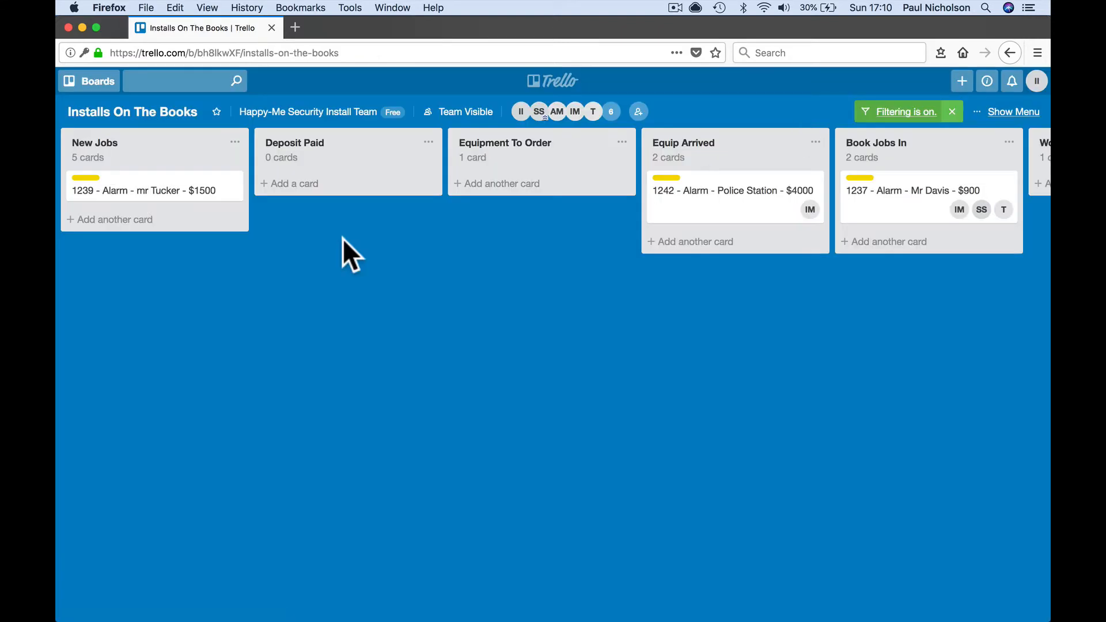
pyautogui.moveTo(151, 195); pyautogui.dragTo(875, 242)
pyautogui.hscroll(5, 801, 327)
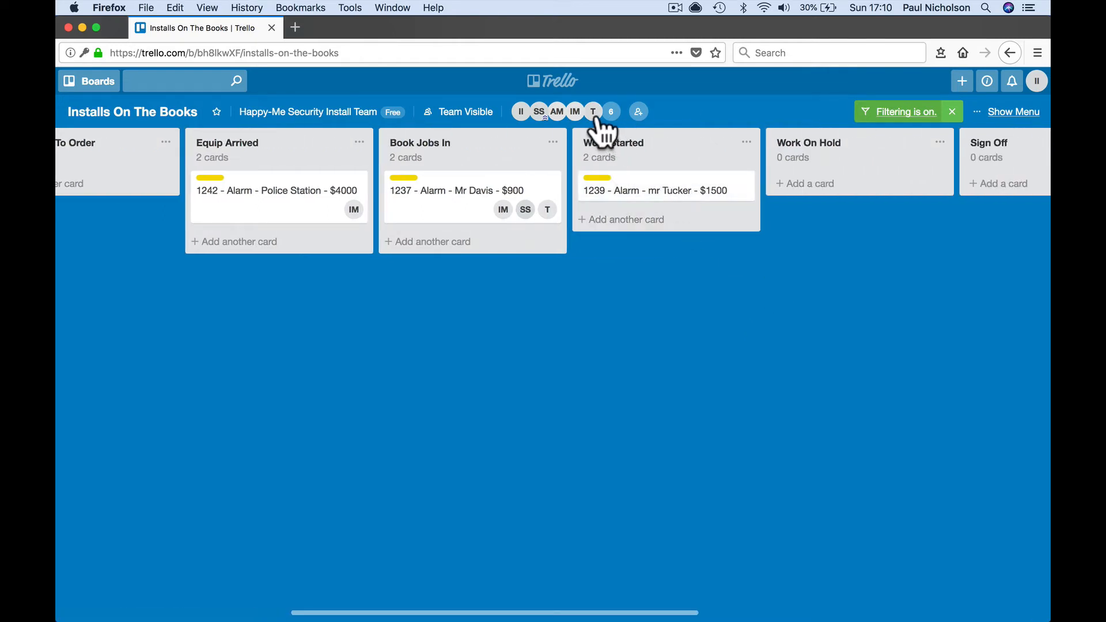
pyautogui.moveTo(594, 113); pyautogui.dragTo(727, 200)
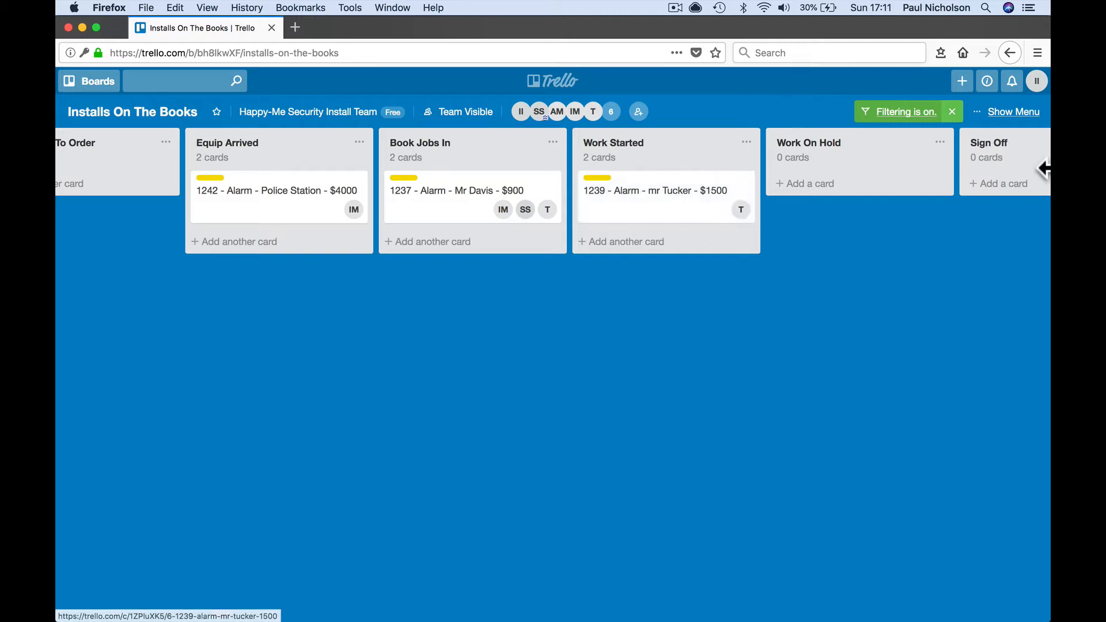
# - Drop the Alarms filter and try the next day, week, month, overdue and Tech 1 filters
pyautogui.click(1014, 112)
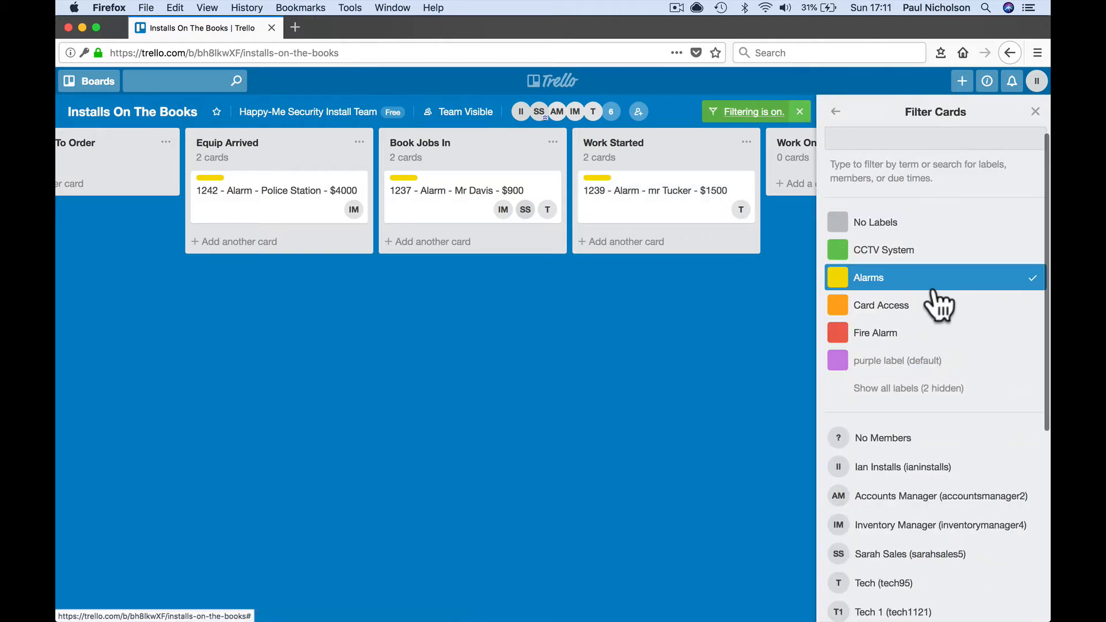
pyautogui.click(935, 286)
pyautogui.scroll(-5, 935, 311)
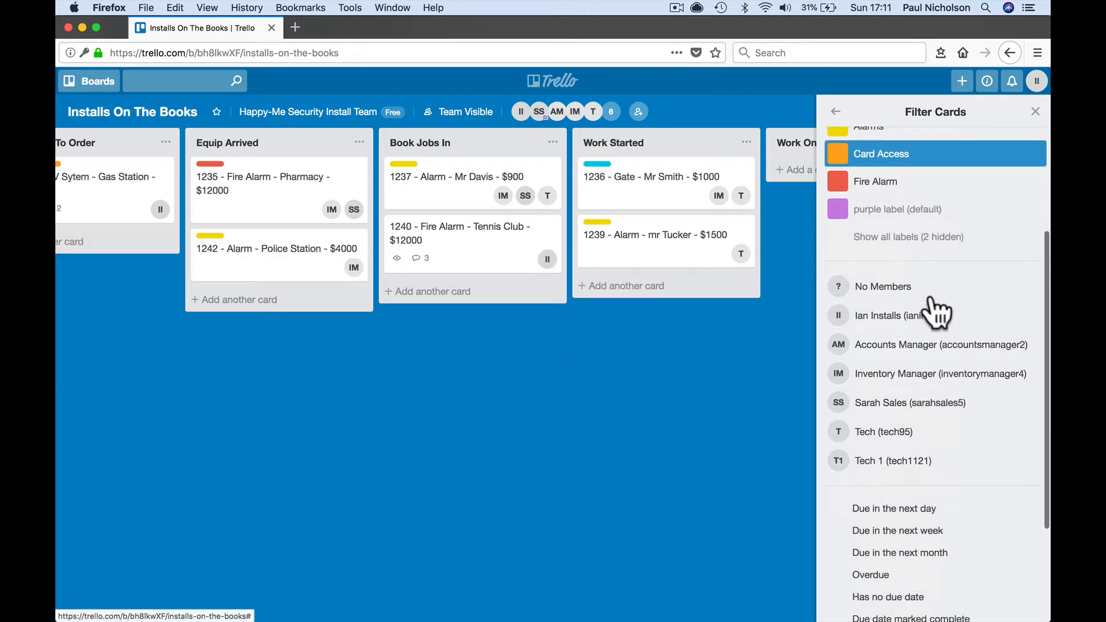
pyautogui.click(932, 370)
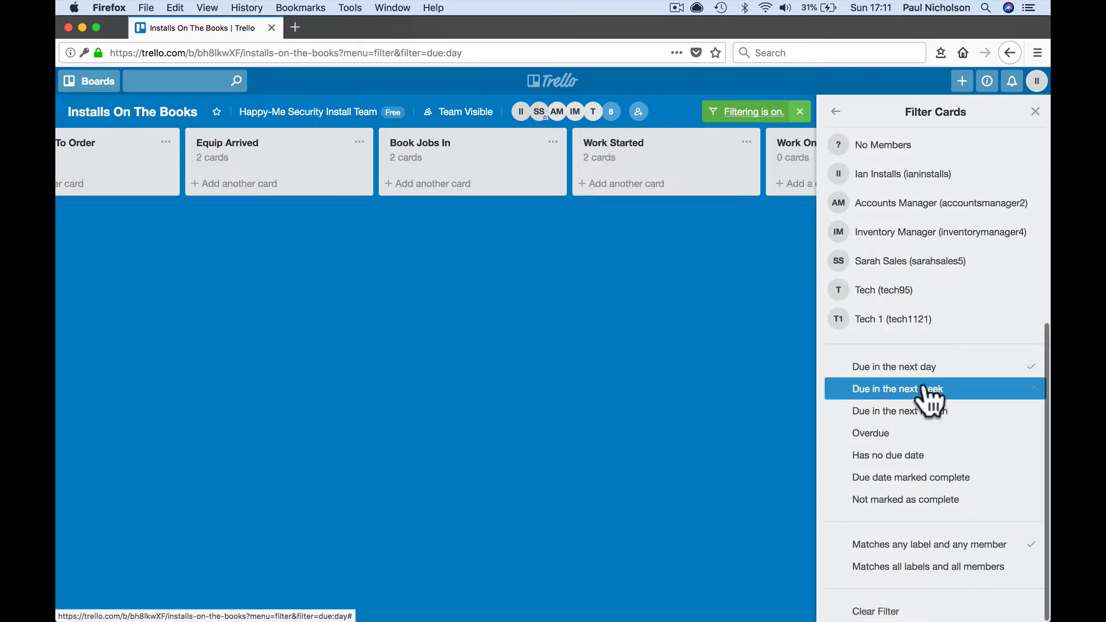
pyautogui.click(926, 392)
pyautogui.click(924, 410)
pyautogui.click(919, 433)
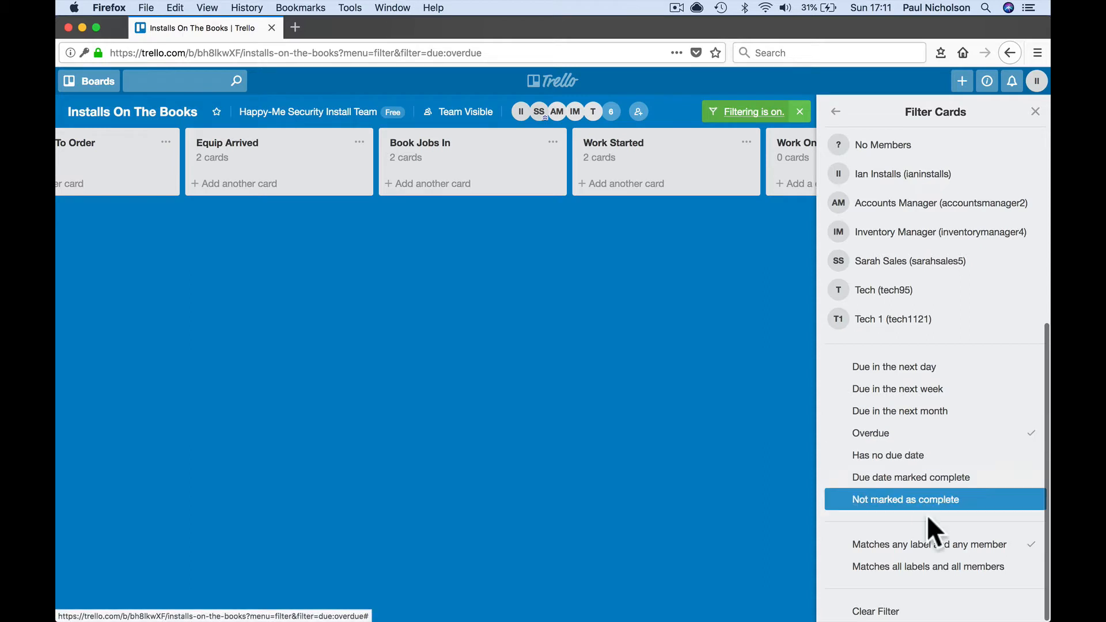
pyautogui.scroll(2, 934, 450)
pyautogui.scroll(2, 937, 435)
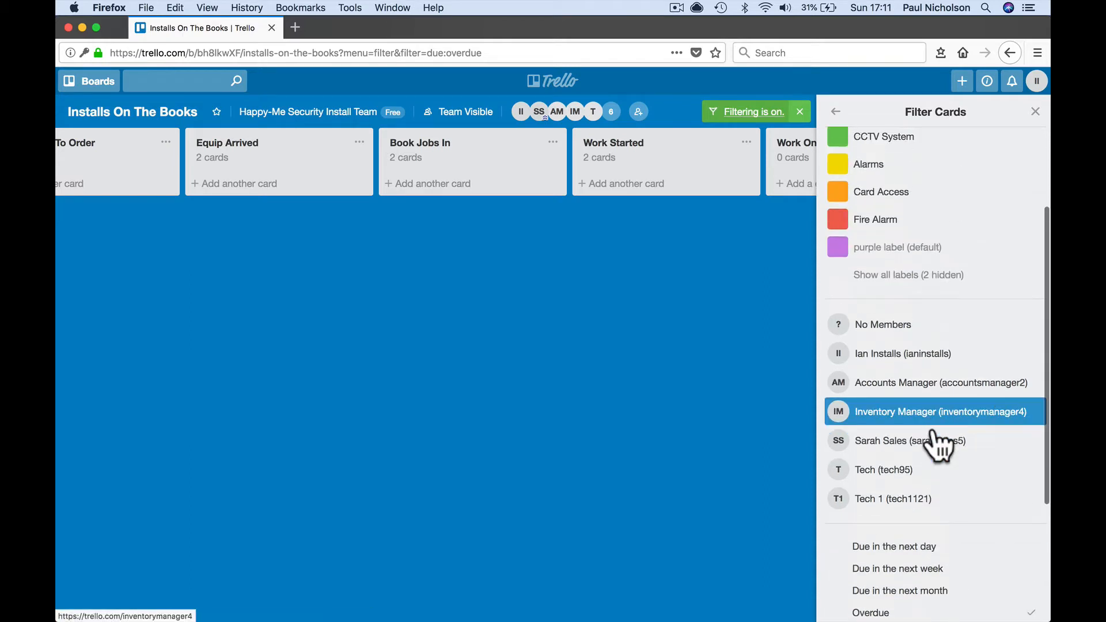
pyautogui.click(942, 503)
pyautogui.click(1035, 112)
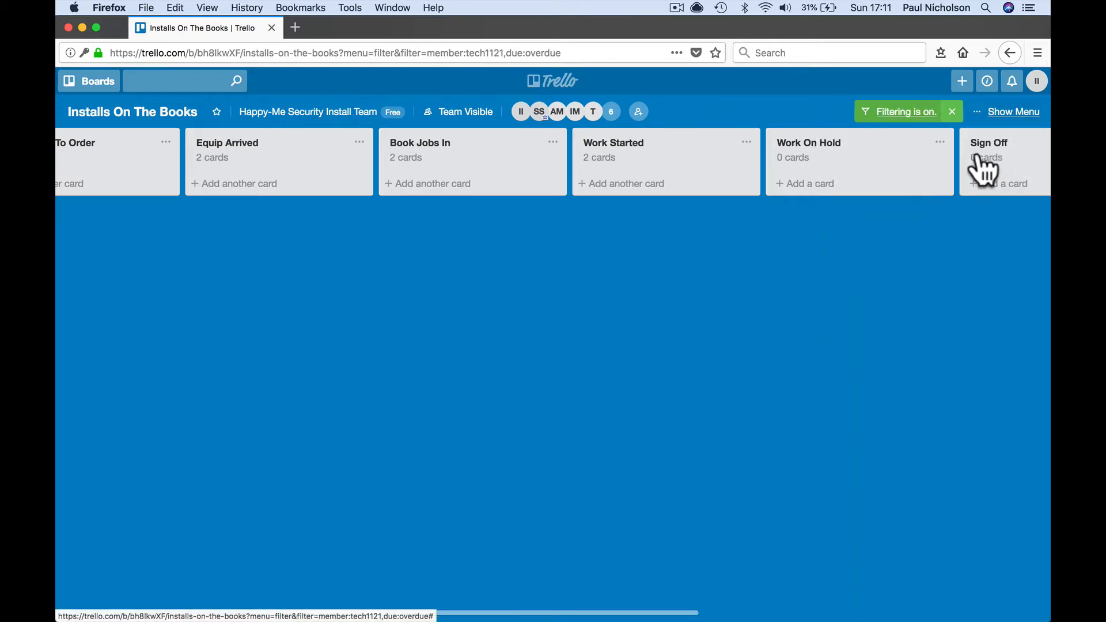
# - Clear the overdue and Tech 1 filters and filter to Tech (tech95) only
pyautogui.click(1011, 115)
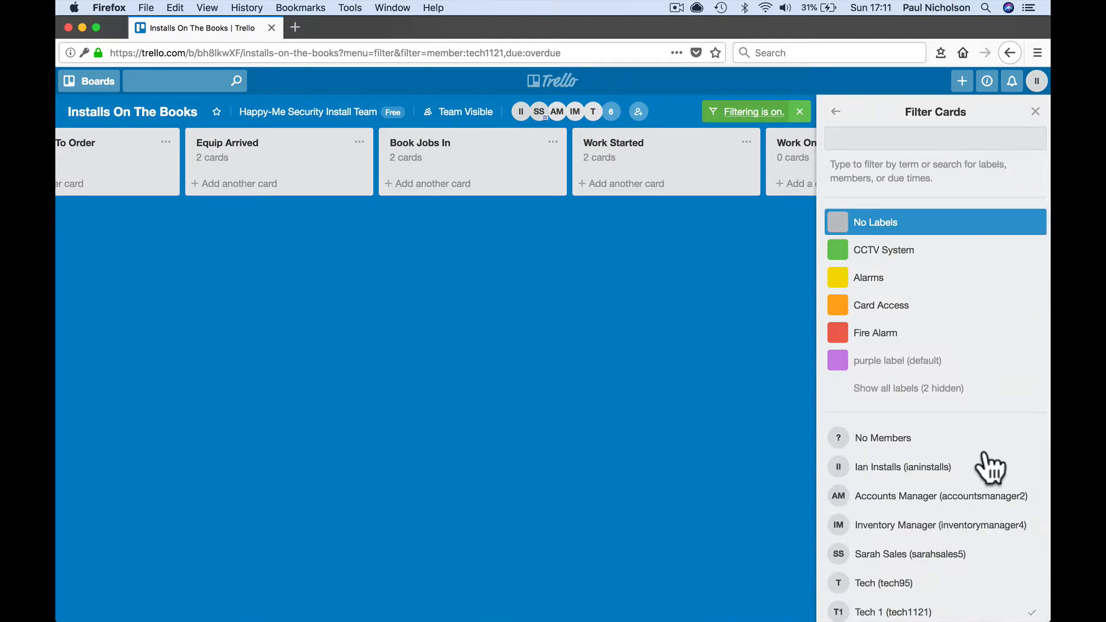
pyautogui.scroll(-5, 987, 469)
pyautogui.click(973, 434)
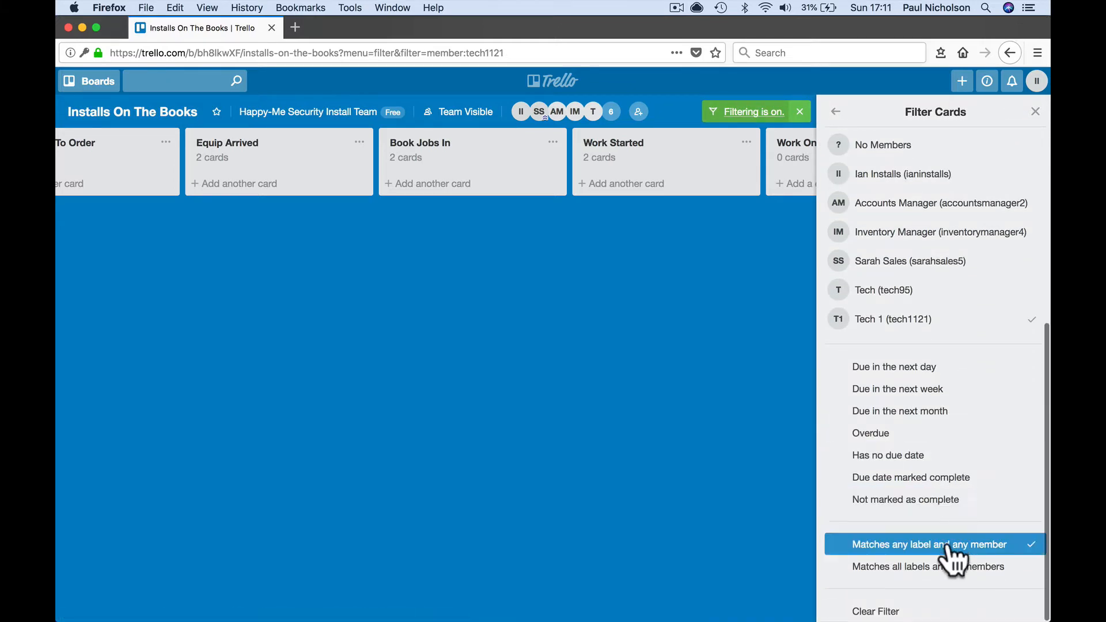
pyautogui.click(999, 322)
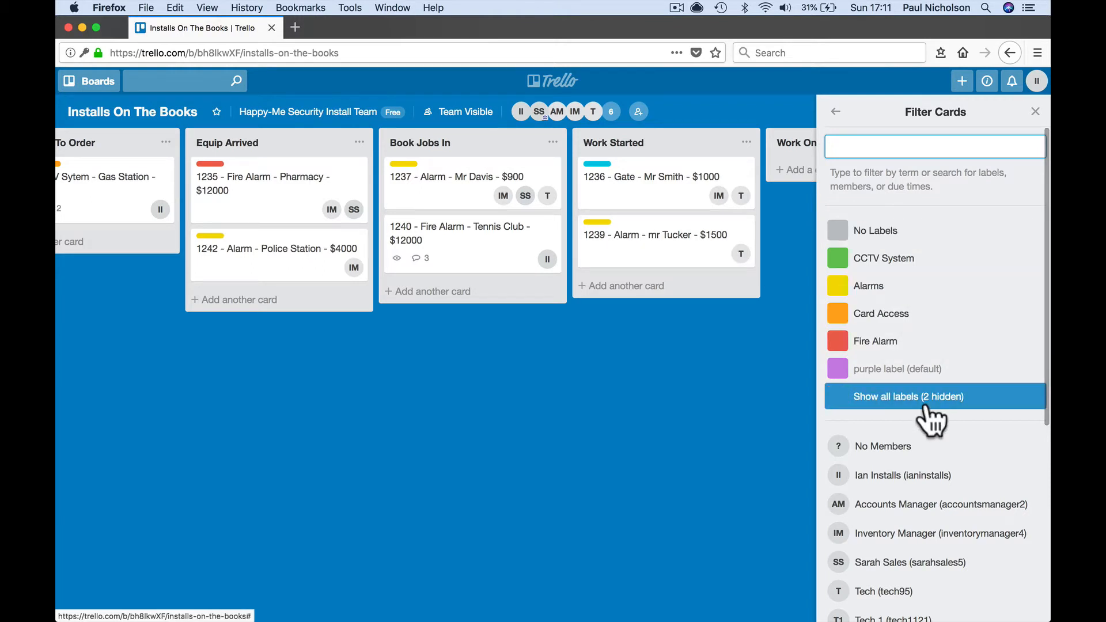
pyautogui.scroll(-3, 925, 408)
pyautogui.scroll(-2, 927, 406)
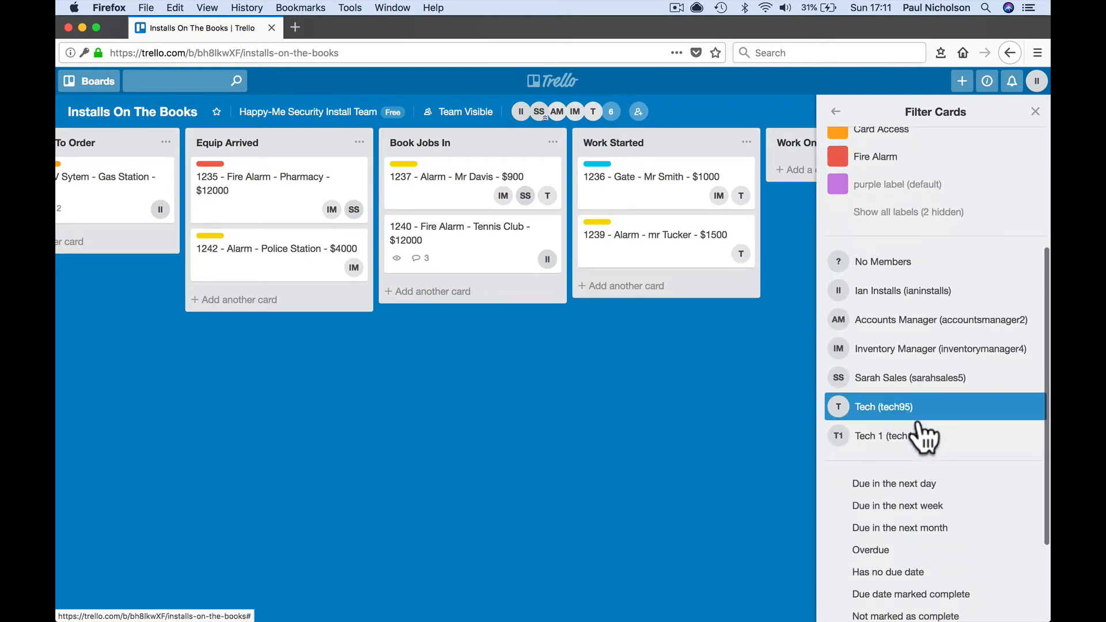
pyautogui.click(920, 410)
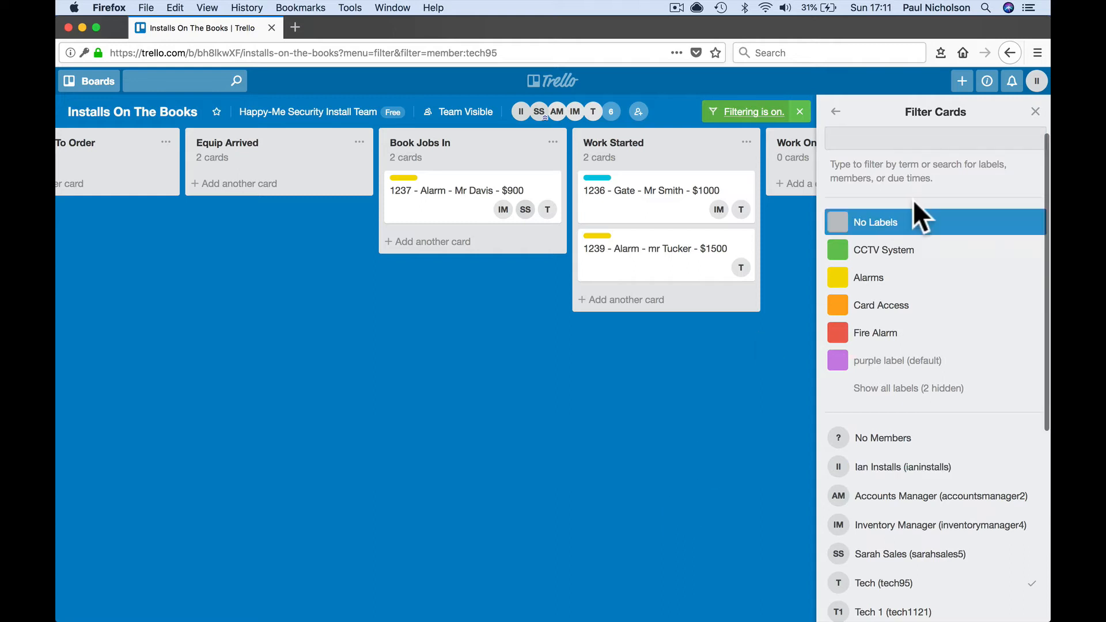
pyautogui.click(1034, 112)
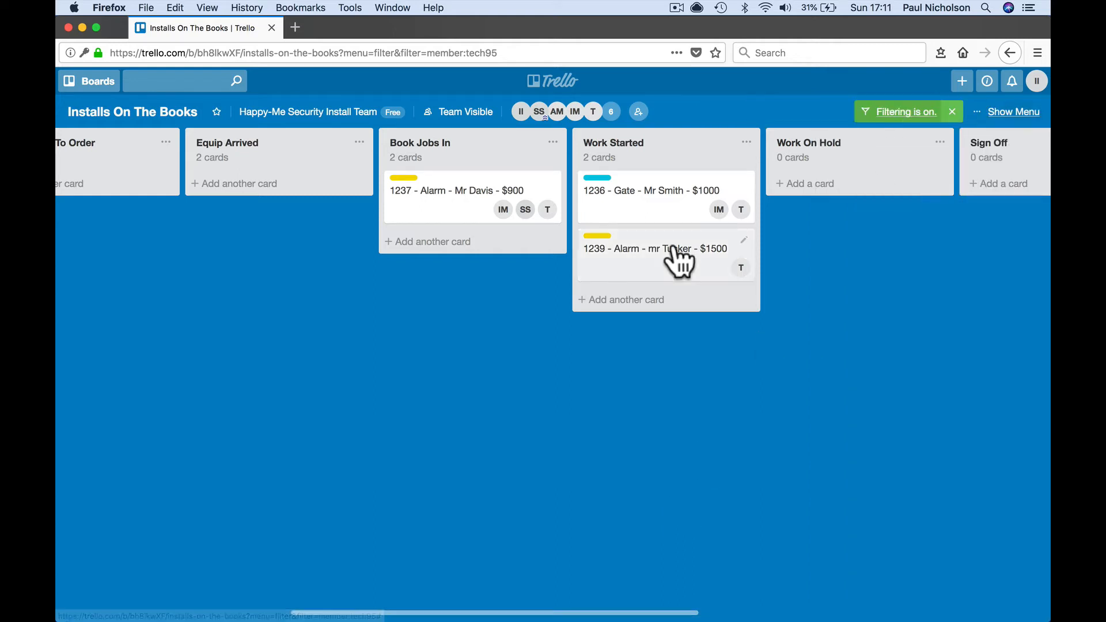
# - Open the 1236 gate job card to review its details, then close it
pyautogui.click(658, 199)
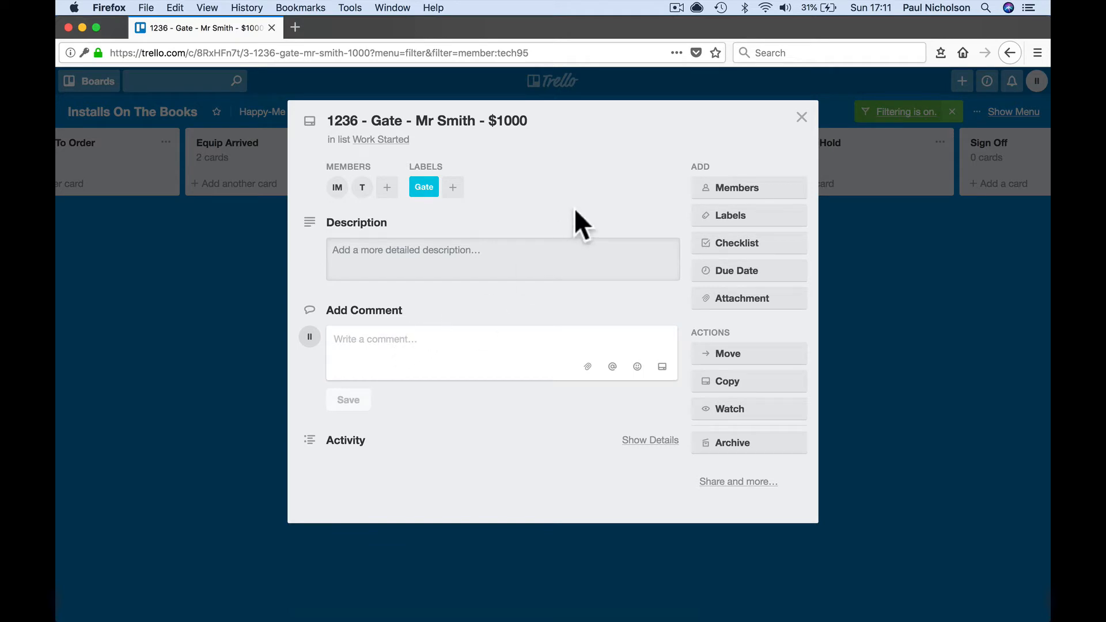
pyautogui.click(801, 117)
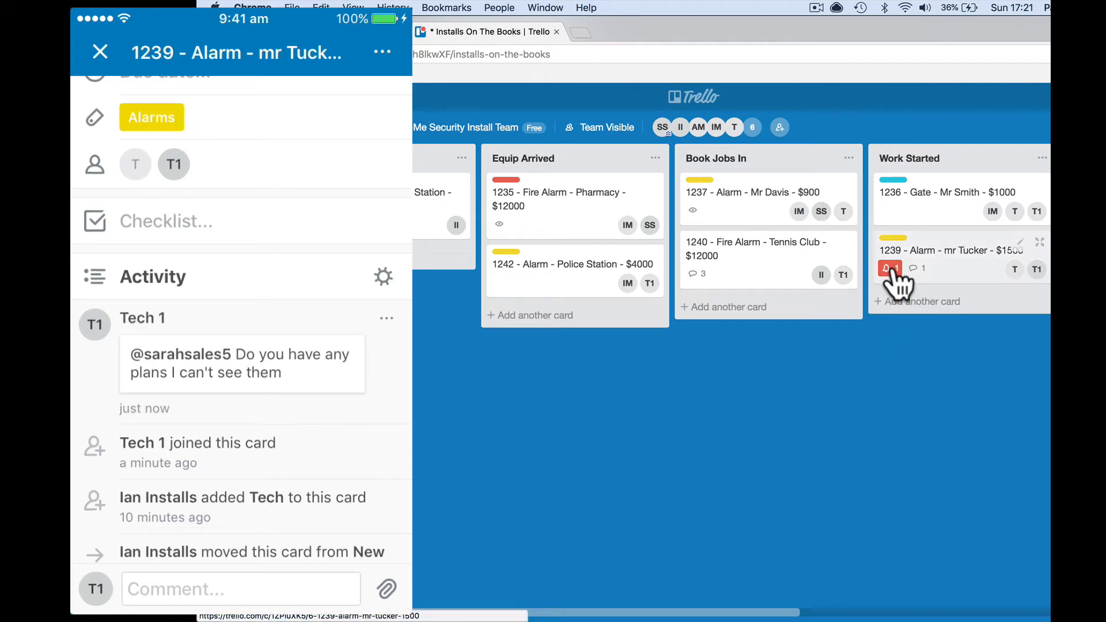
# - On card 1239, reply to the tech member: 'sorry sending now I will attach.'
pyautogui.click(947, 265)
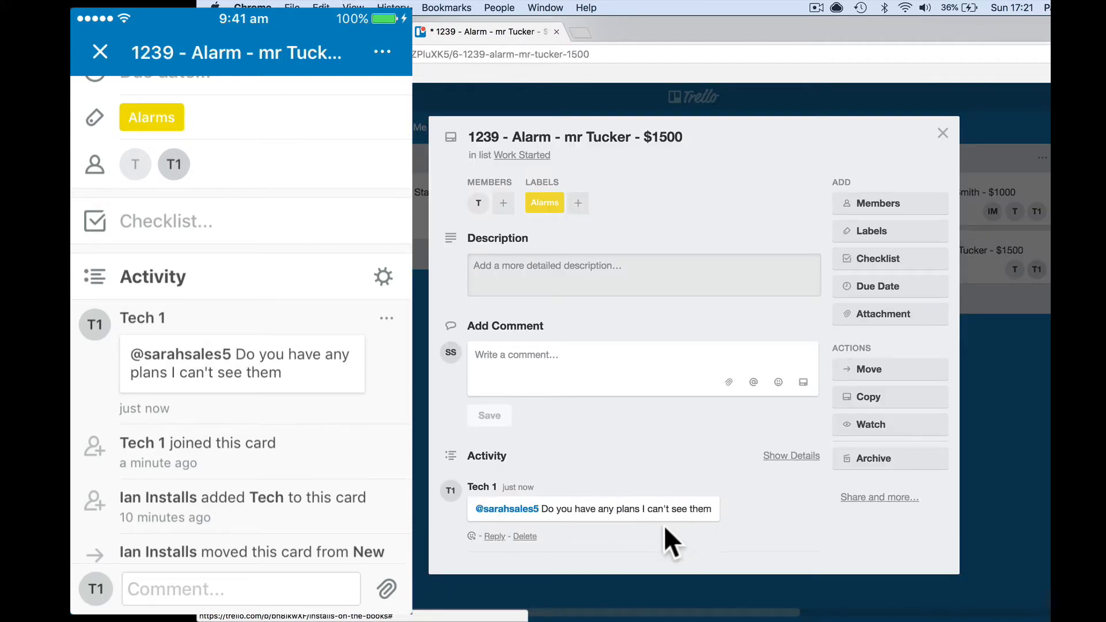
pyautogui.scroll(-1, 581, 437)
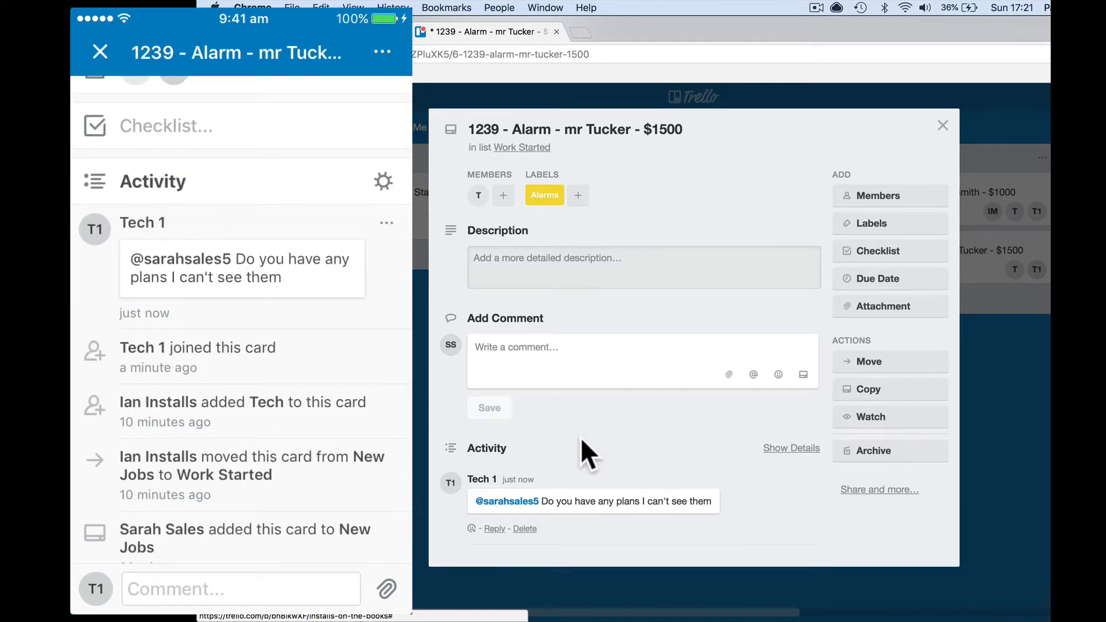
pyautogui.click(504, 528)
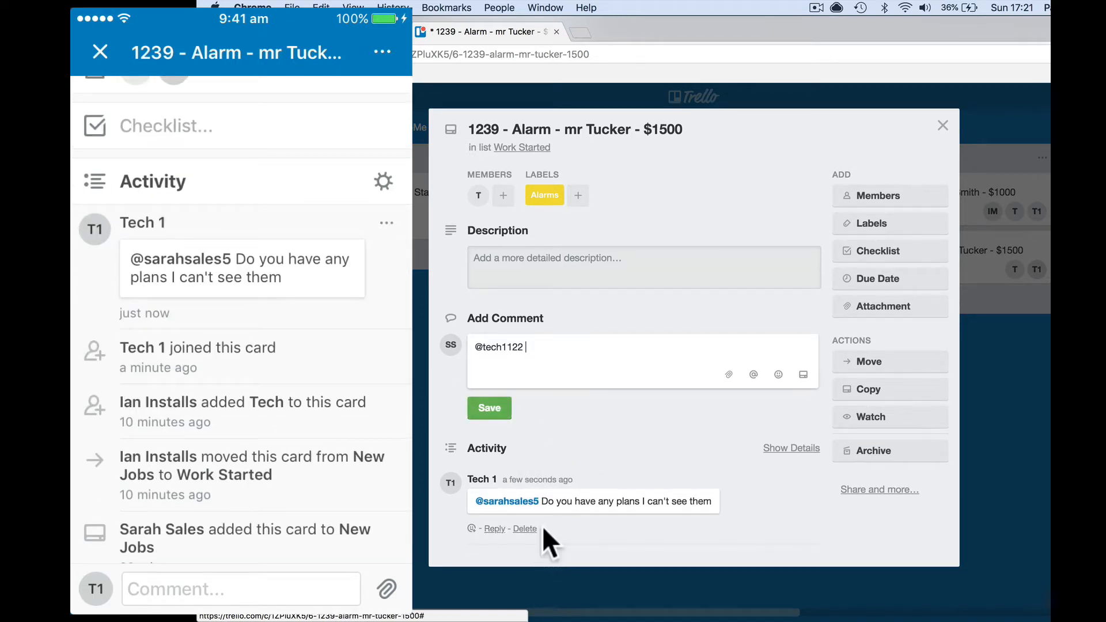
pyautogui.write('sorry sending now I will attach')
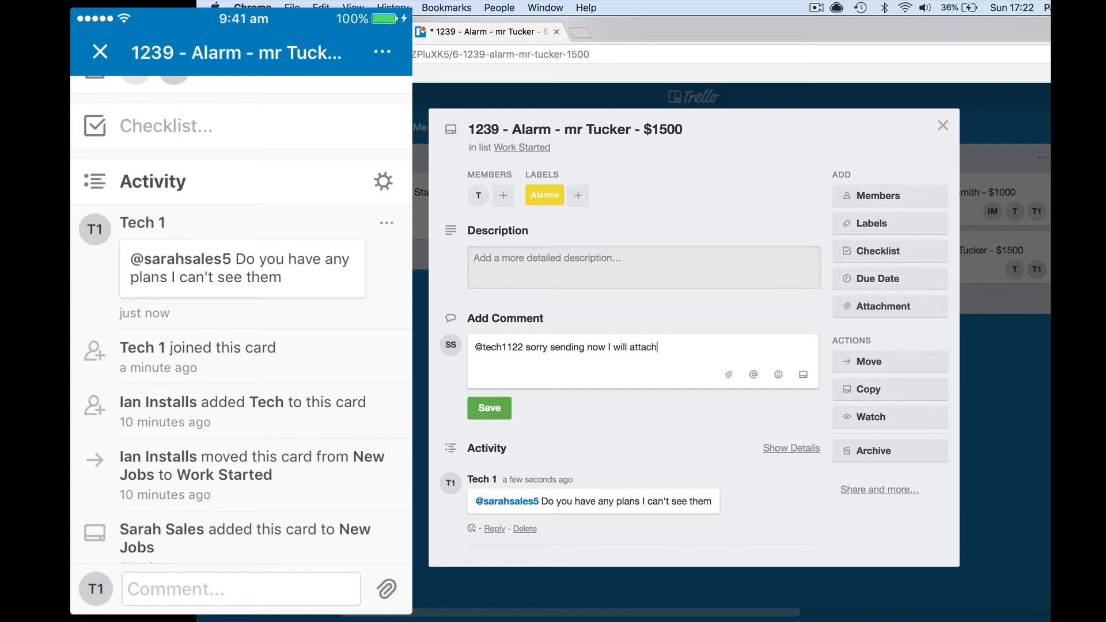
pyautogui.click(489, 409)
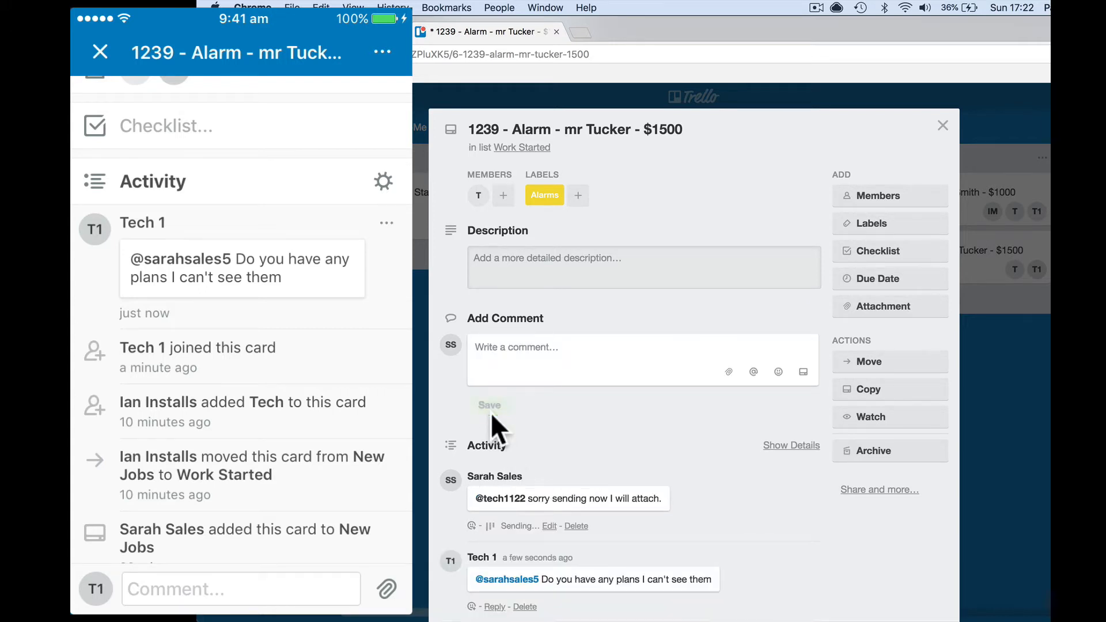
# - Attach 'Discourse Mailgun Digital Ocean Setup Guide.png' from Downloads to card 1239 as its cover
pyautogui.click(883, 305)
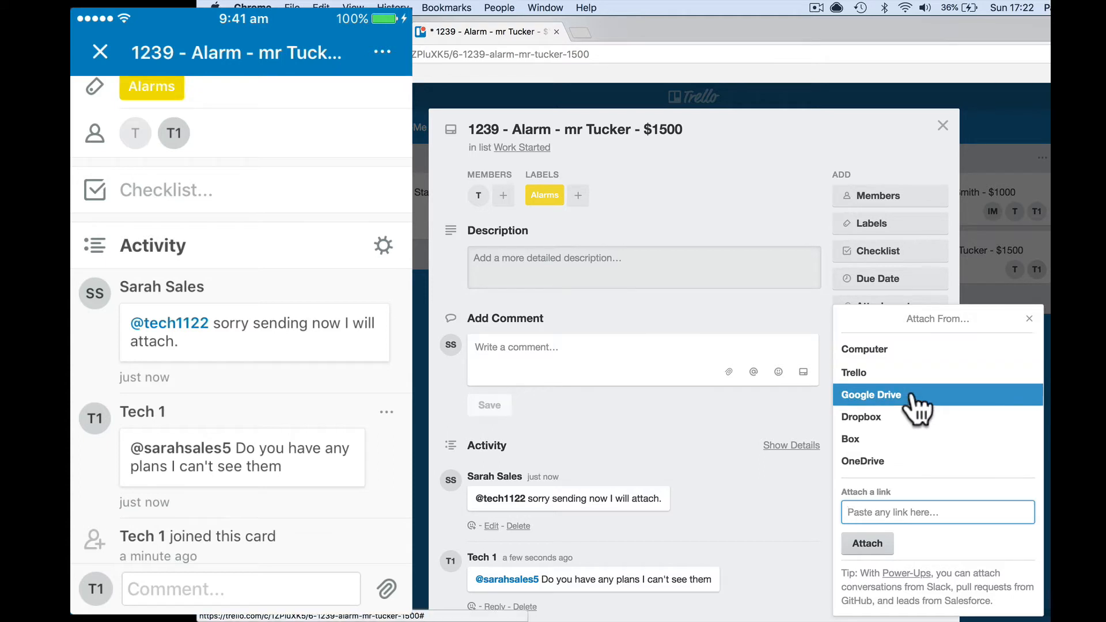
pyautogui.click(877, 554)
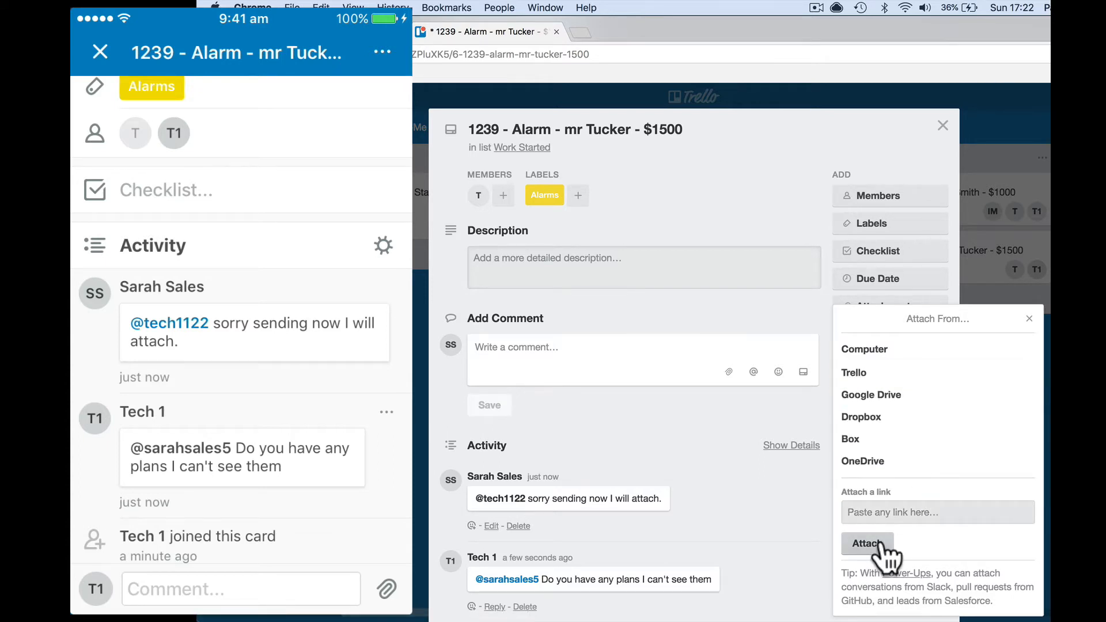
pyautogui.click(867, 545)
pyautogui.click(881, 512)
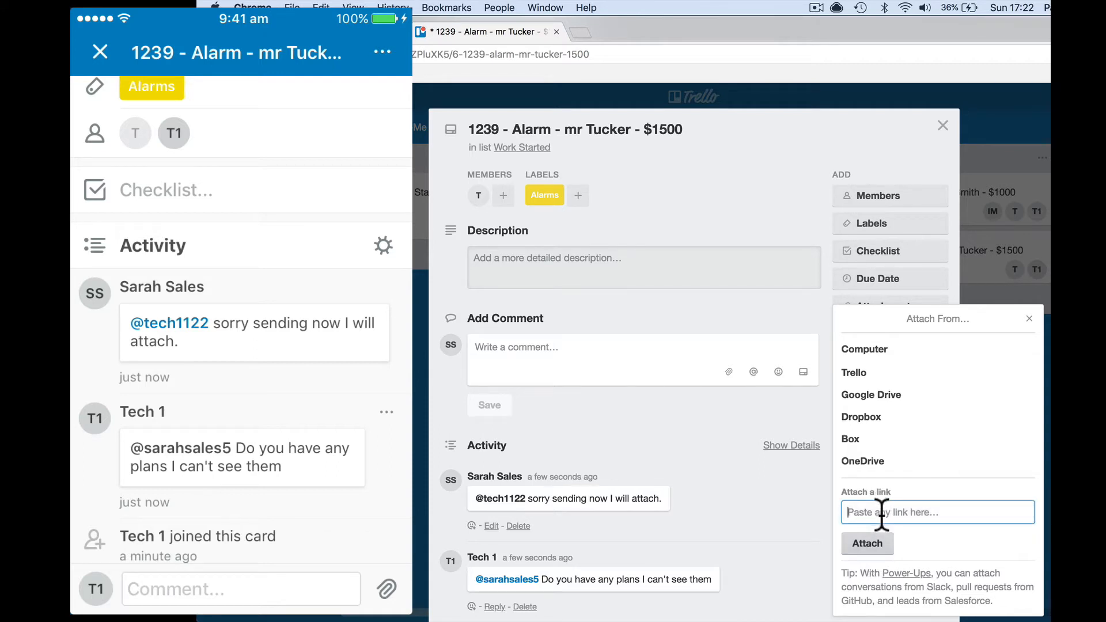
pyautogui.click(895, 351)
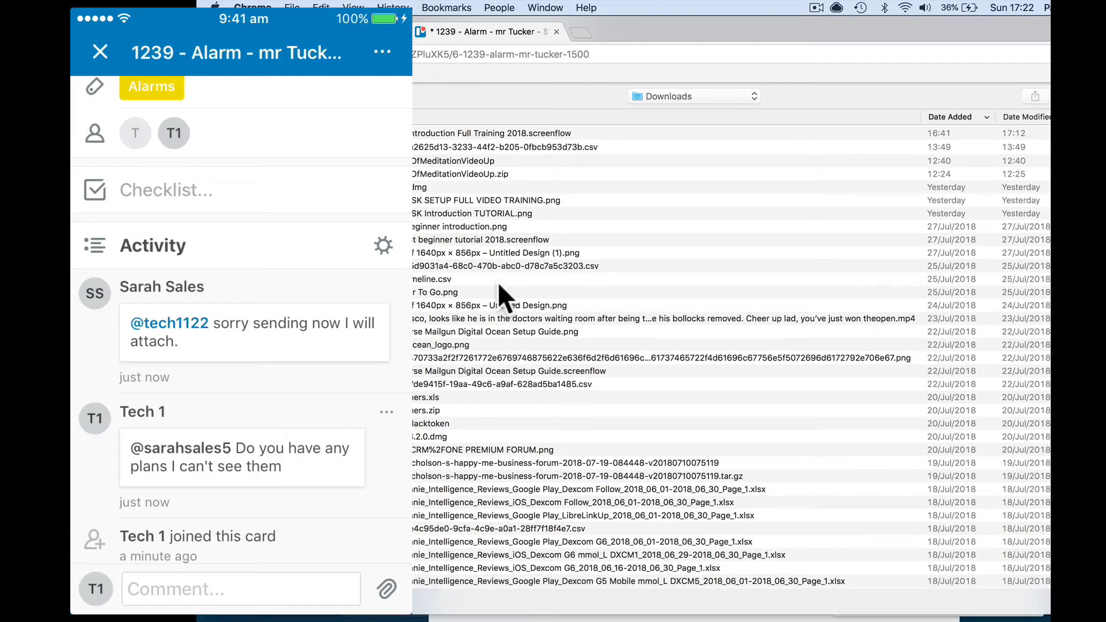
pyautogui.scroll(-5, 507, 311)
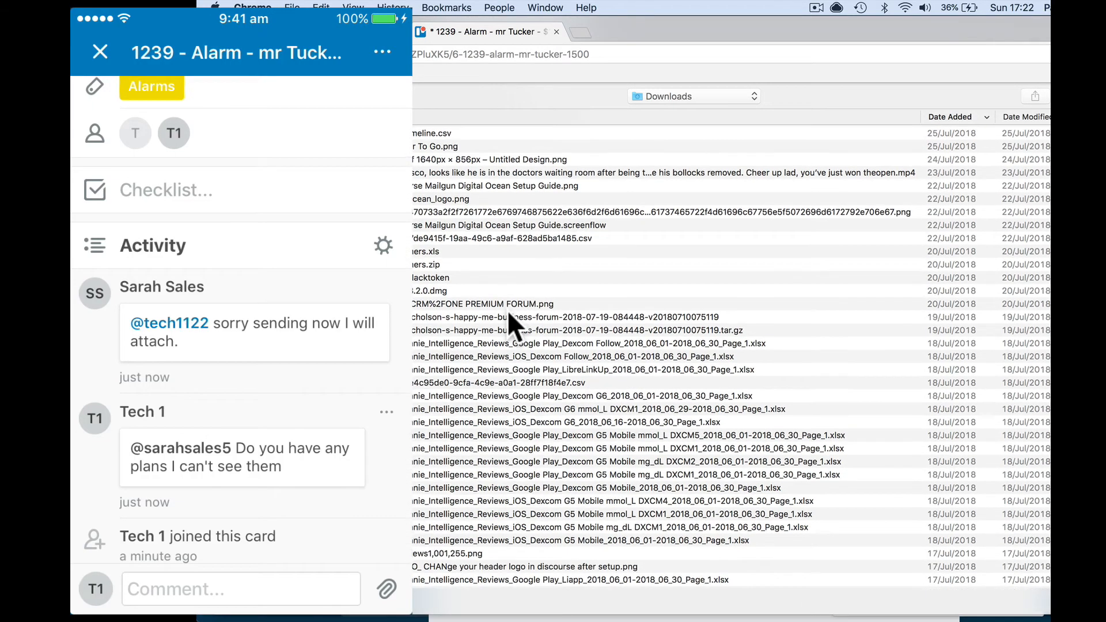
pyautogui.scroll(-10, 506, 311)
pyautogui.scroll(-3, 507, 308)
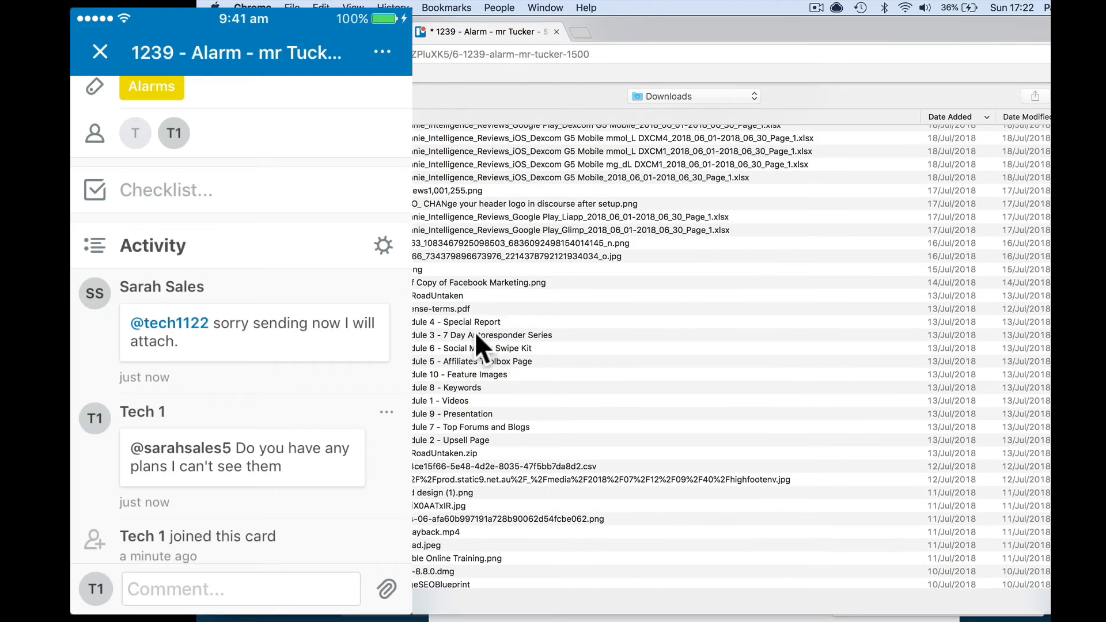
pyautogui.scroll(15, 529, 448)
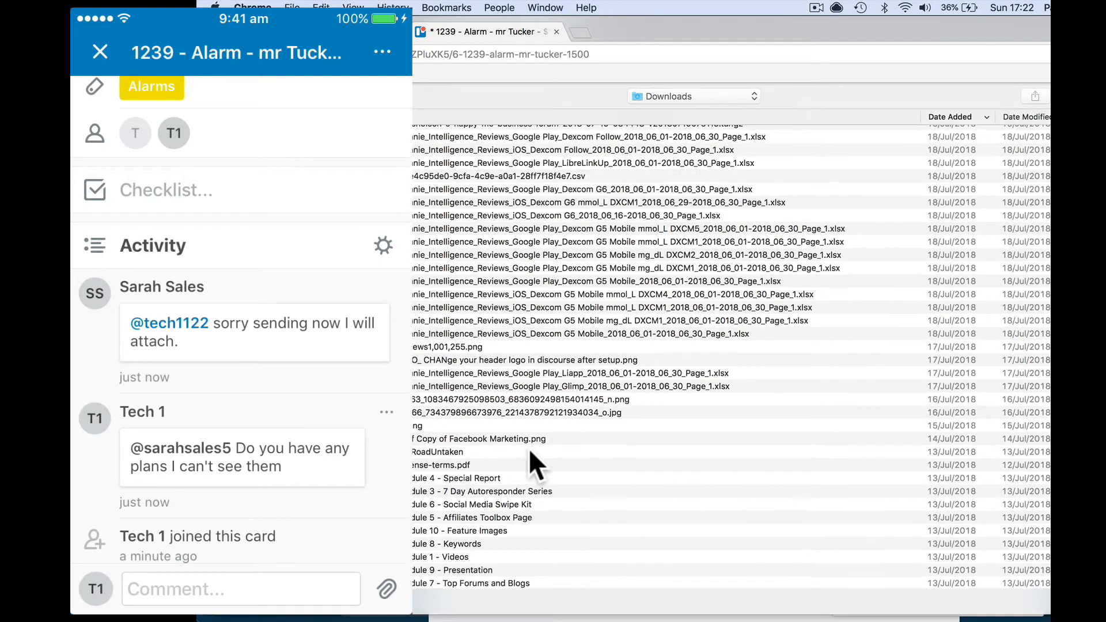
pyautogui.scroll(10, 529, 448)
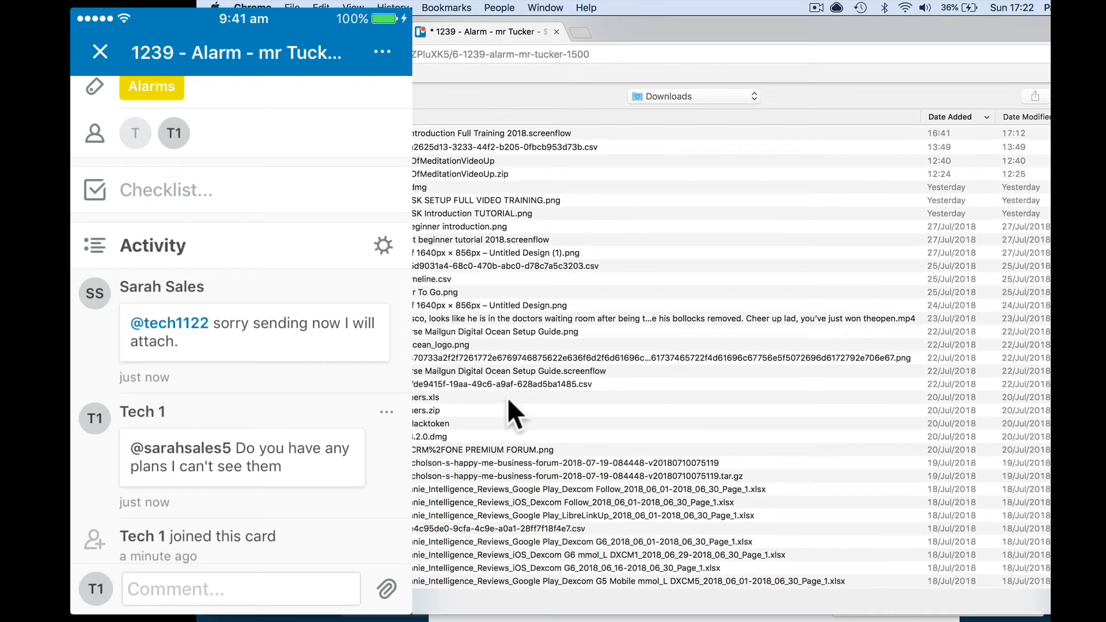
pyautogui.doubleClick(510, 331)
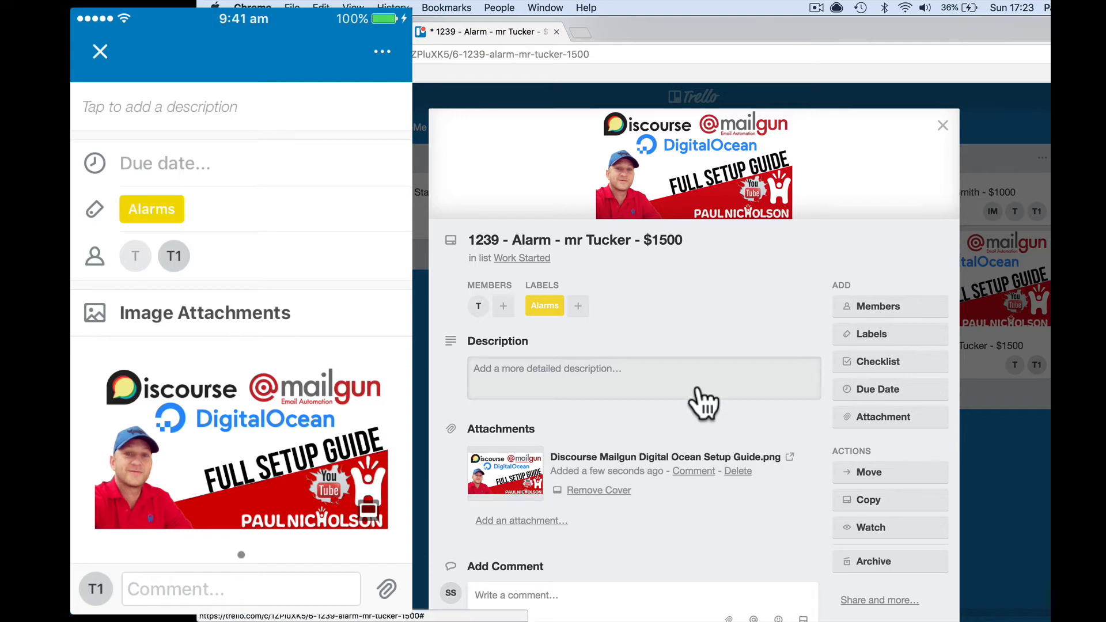
# - Comment 'Customer hold up waiting for electrician' on card 1239, then close the card on the Mac
pyautogui.click(240, 589)
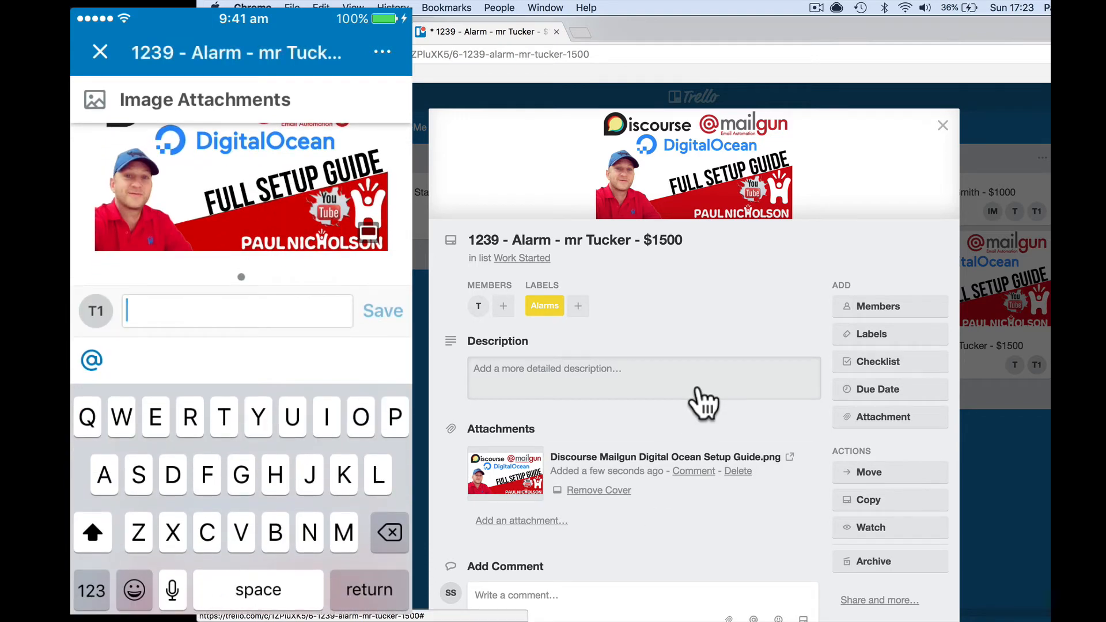
pyautogui.write('Customer')
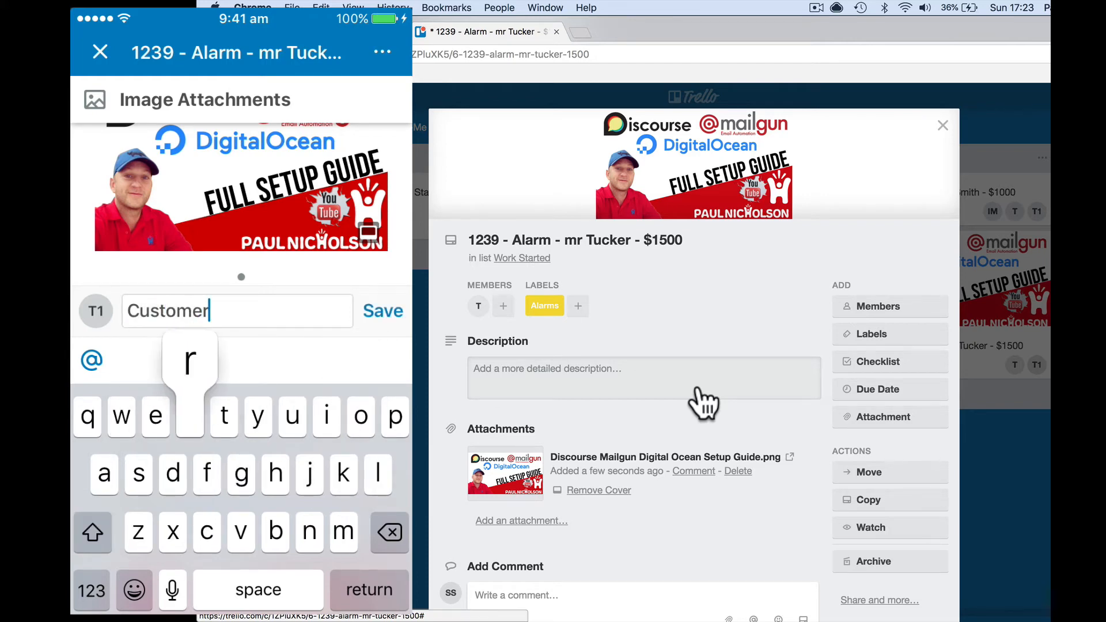
pyautogui.write(' hold up ')
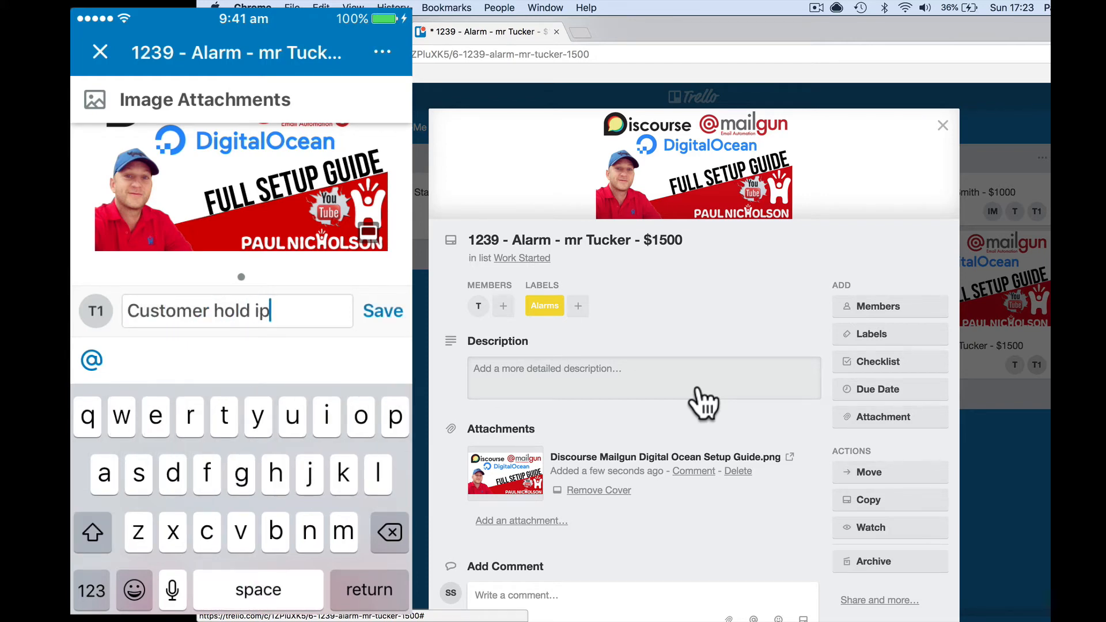
pyautogui.write('waitin')
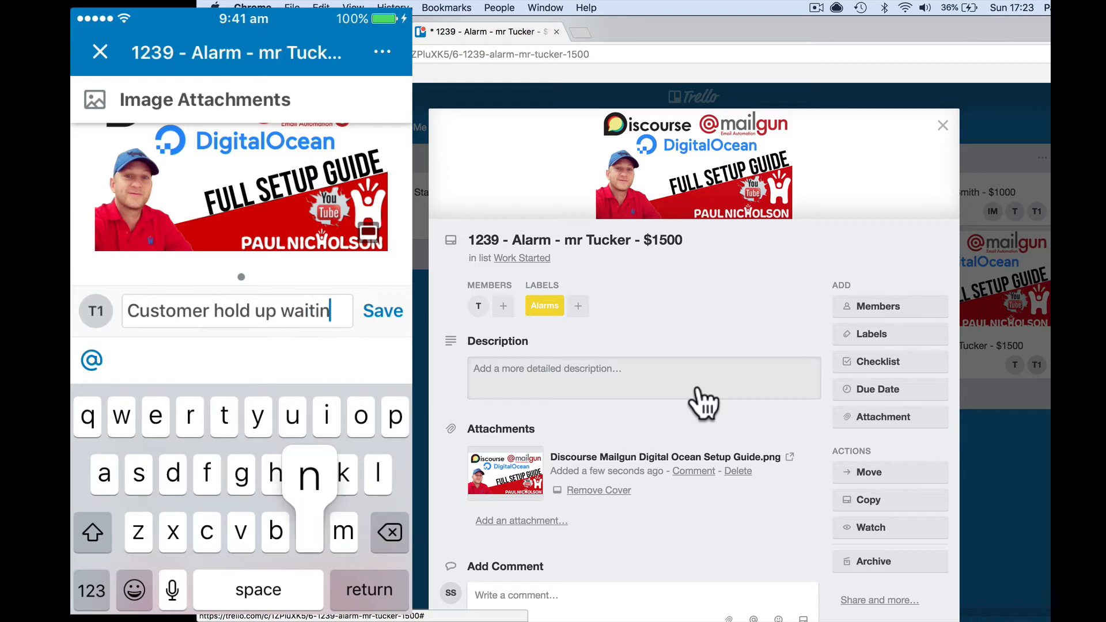
pyautogui.write('g for elec')
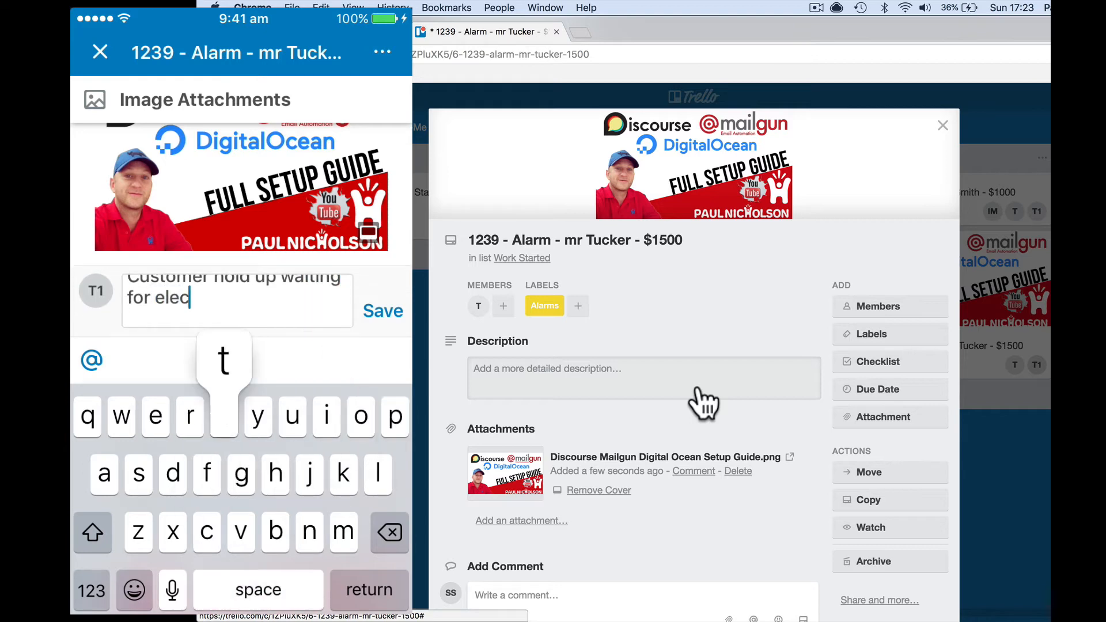
pyautogui.write('trician')
pyautogui.click(383, 311)
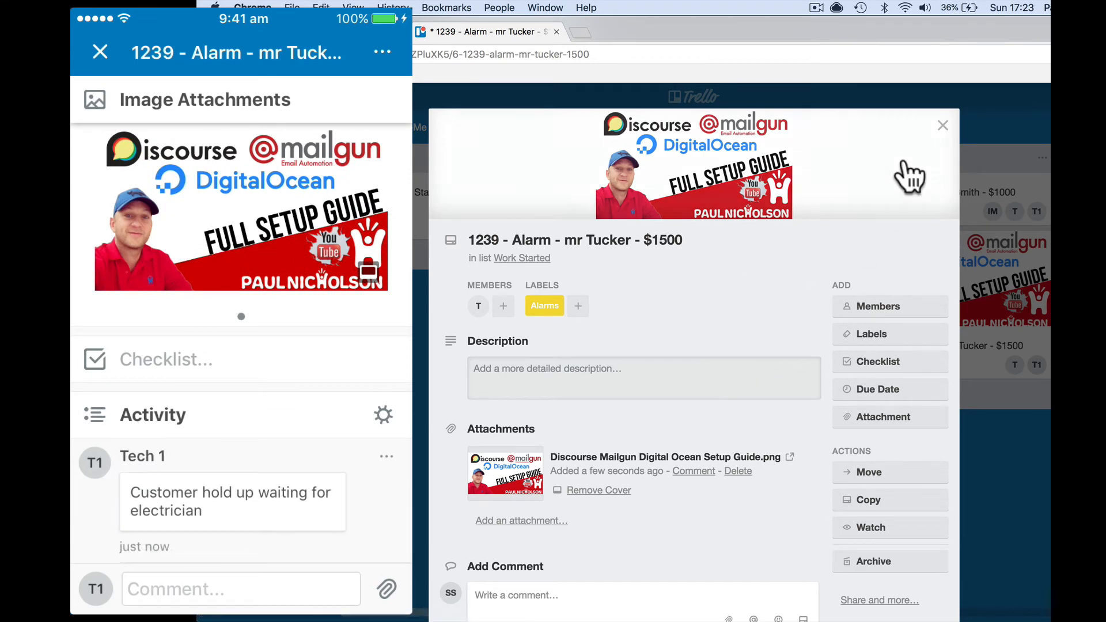
pyautogui.click(943, 125)
# - Drag card 1239 into Work On Hold and open it to check the phone comment
pyautogui.hscroll(5, 869, 358)
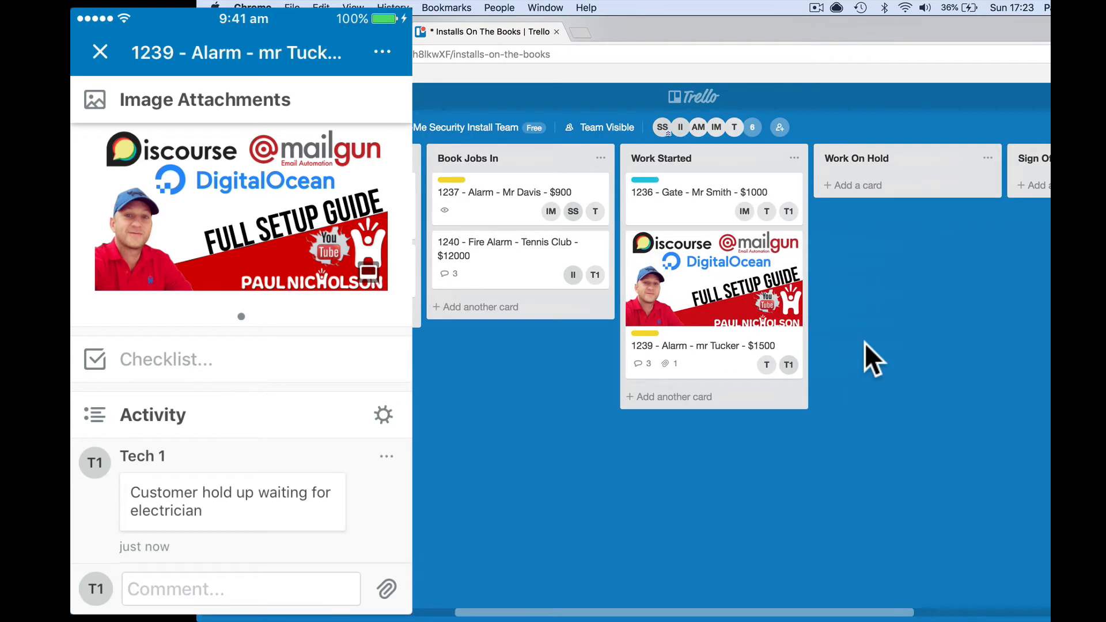
pyautogui.moveTo(718, 371); pyautogui.dragTo(858, 231)
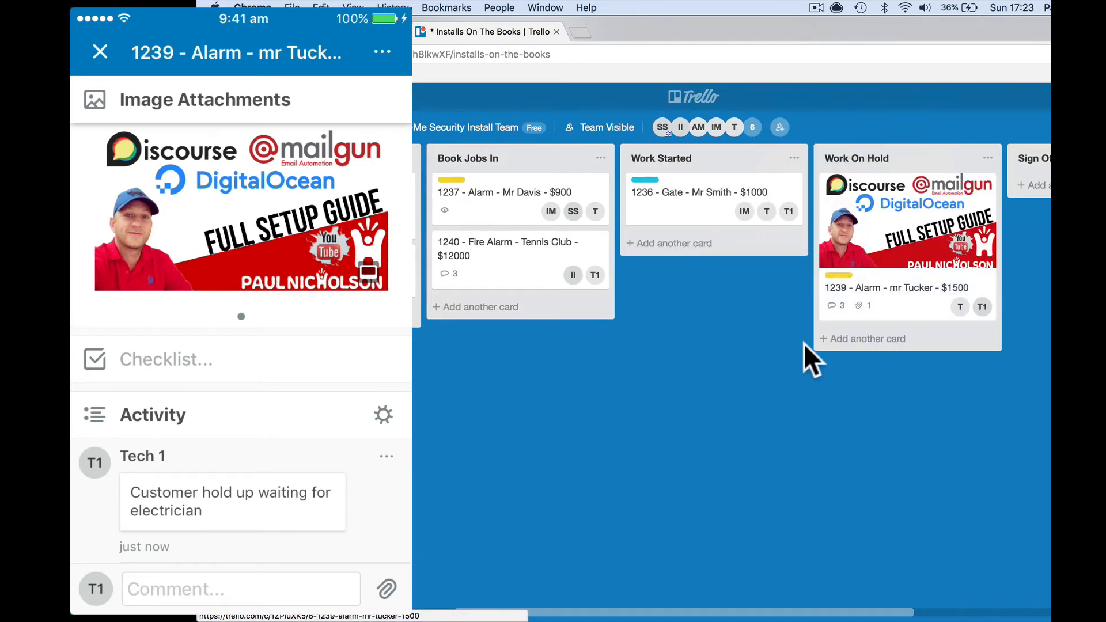
pyautogui.click(896, 253)
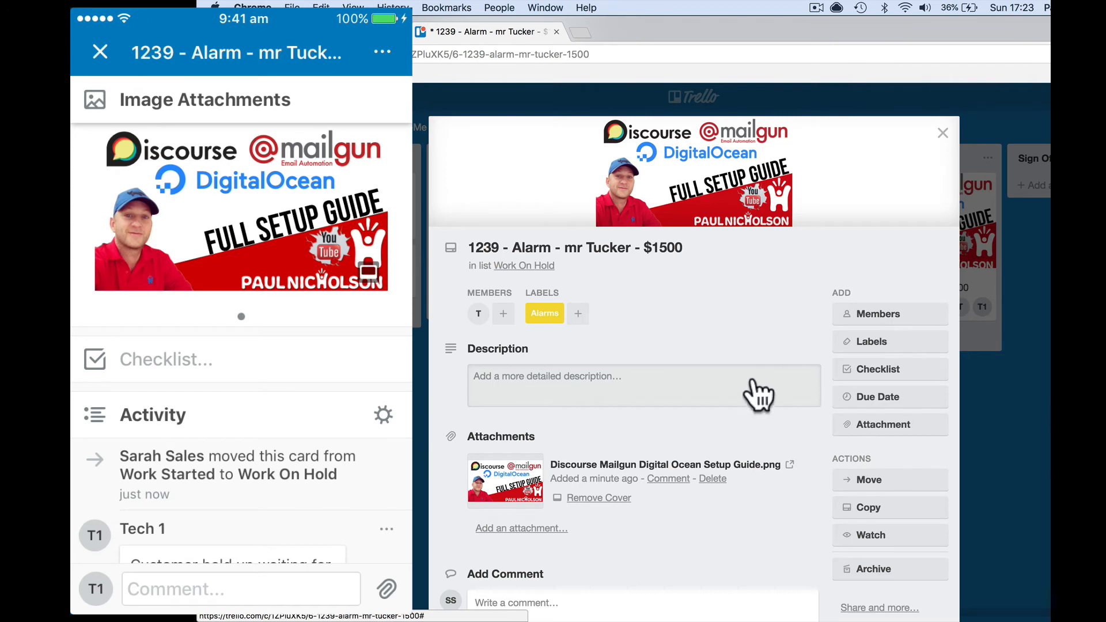
pyautogui.scroll(-6, 753, 395)
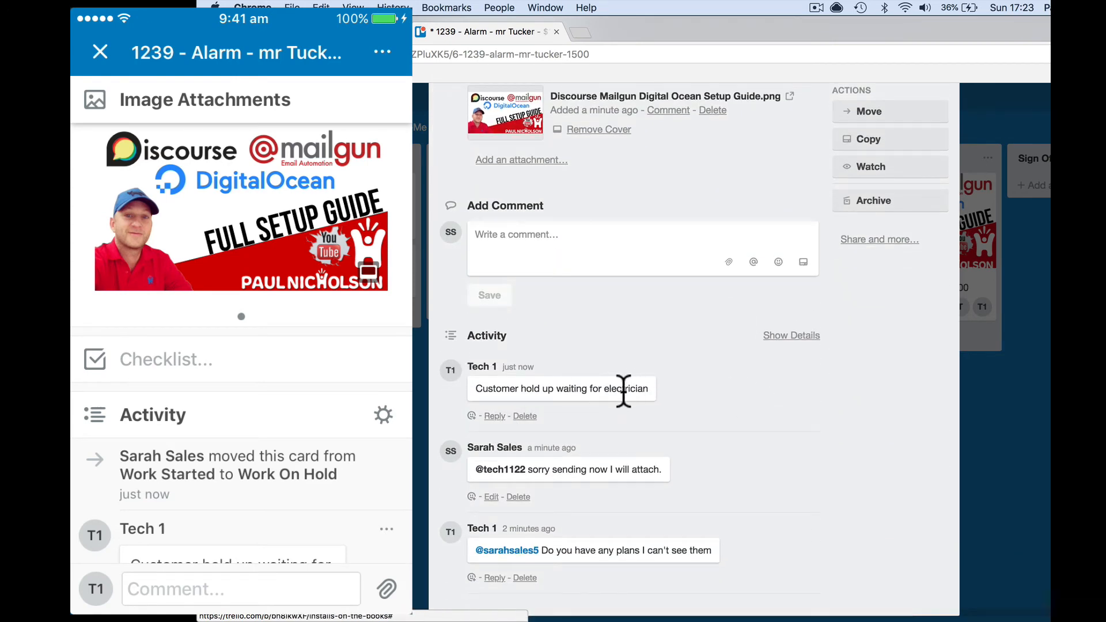
pyautogui.scroll(3, 645, 393)
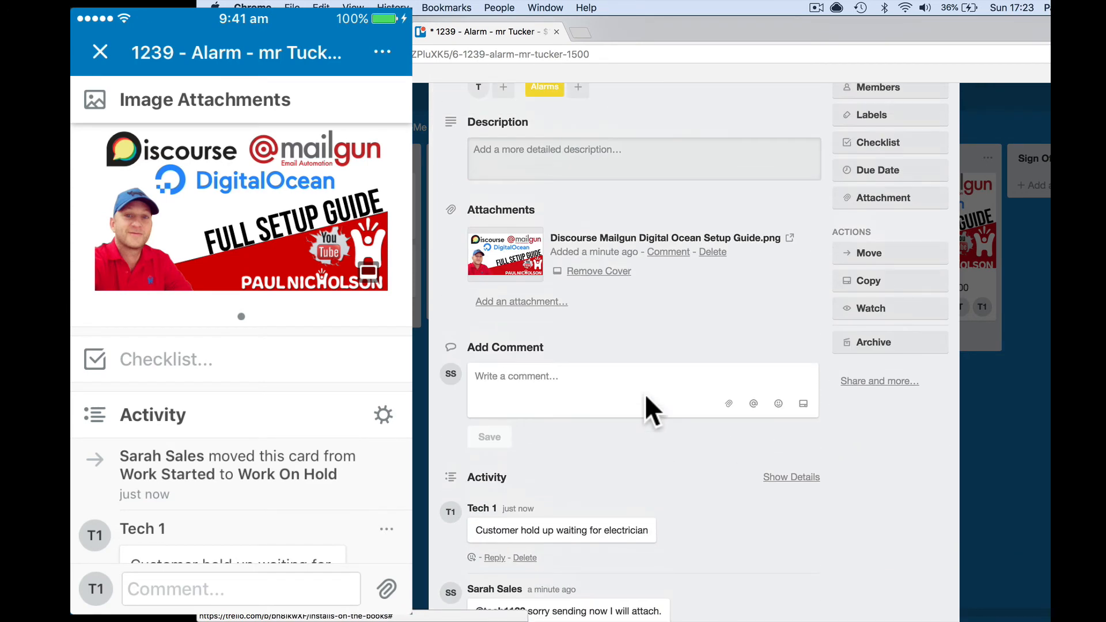
pyautogui.scroll(2, 646, 395)
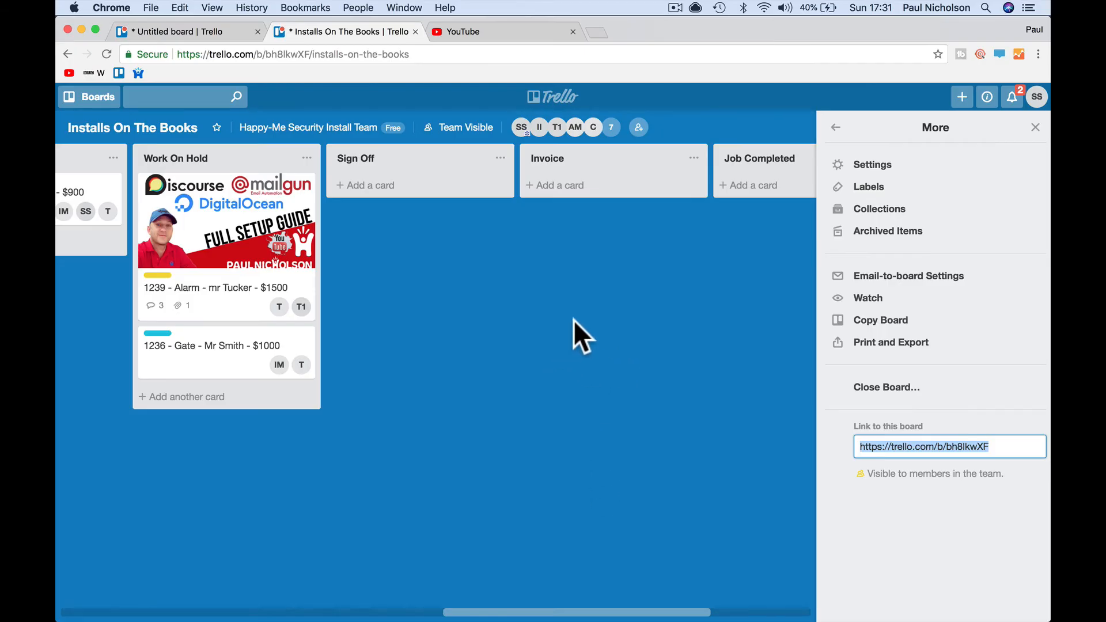
# - Change the board's visibility from Team Visible to Public
pyautogui.click(1035, 128)
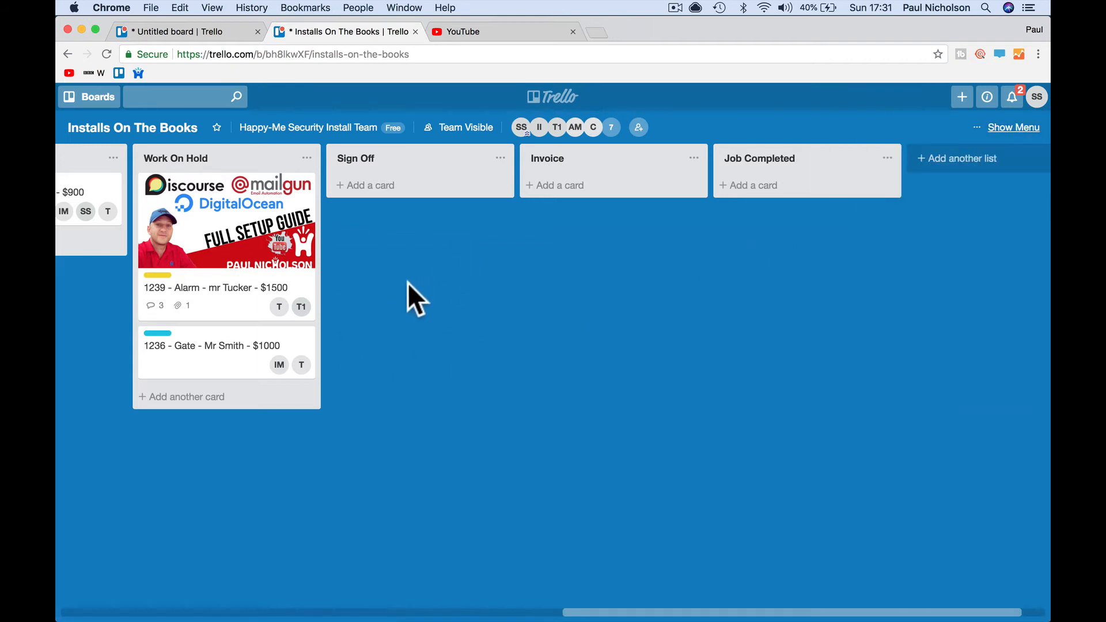
pyautogui.click(464, 128)
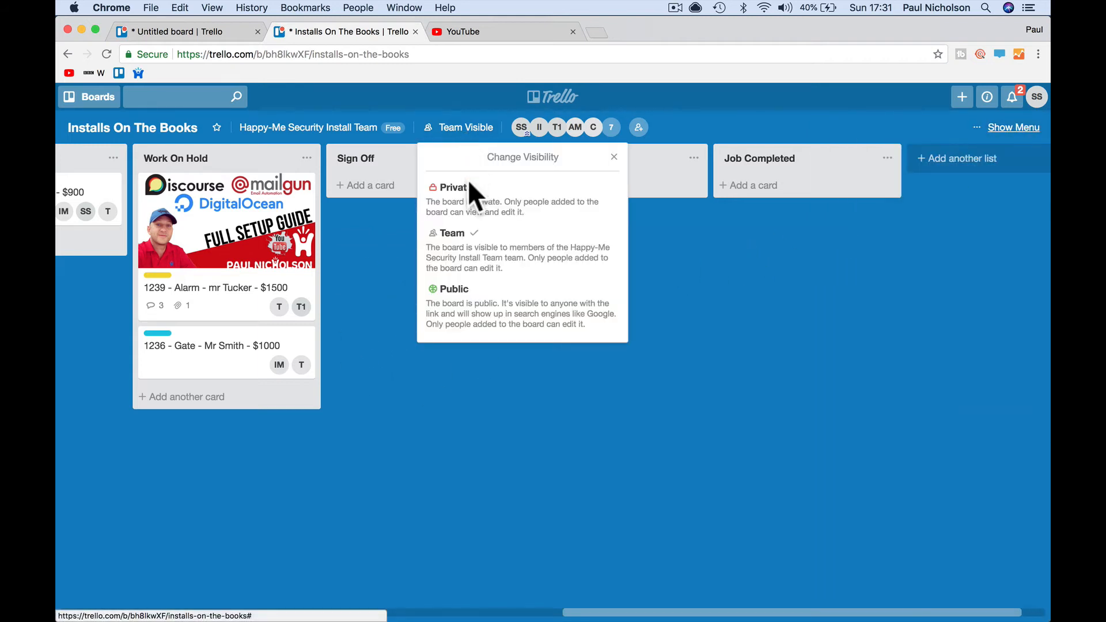
pyautogui.click(483, 316)
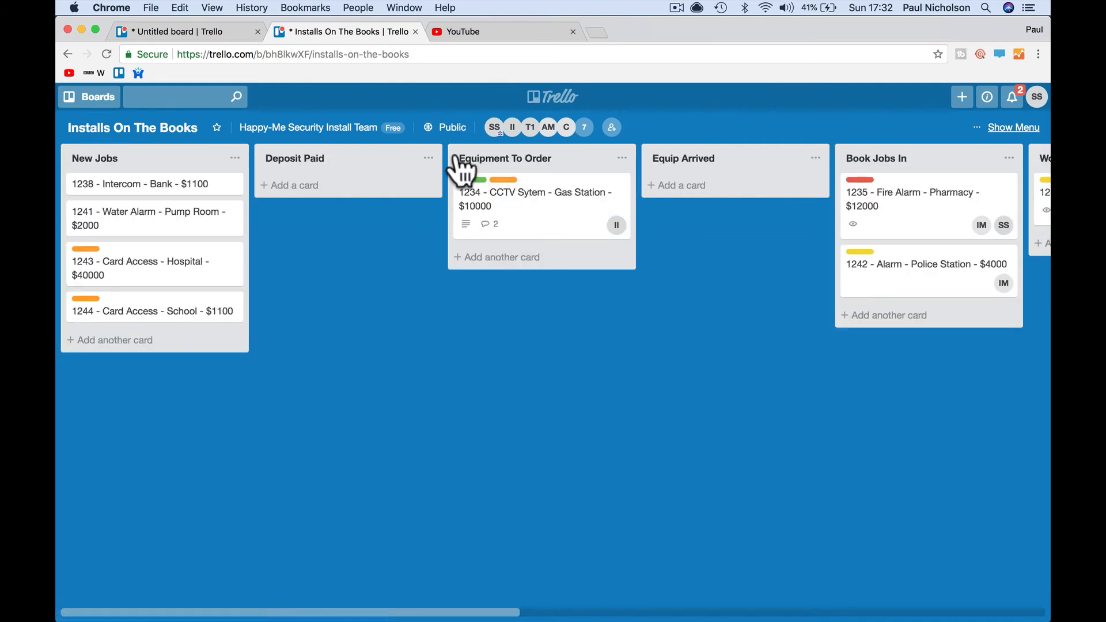
# - Copy the board link from the board menu and bring Firefox forward
pyautogui.click(979, 128)
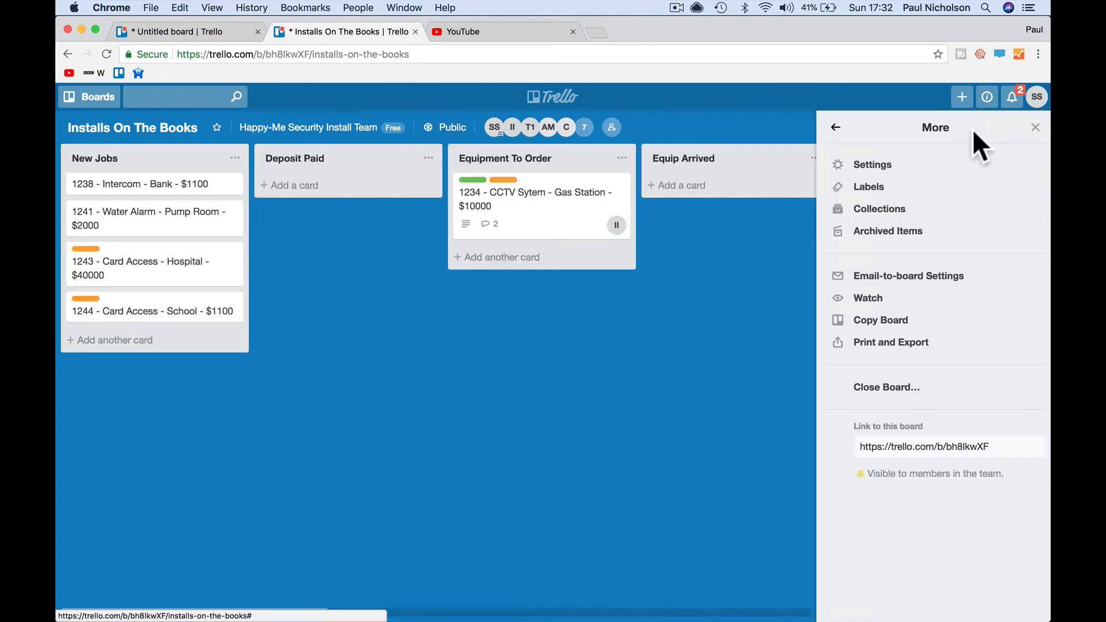
pyautogui.click(904, 446)
pyautogui.press('super+c')
pyautogui.rightClick(907, 446)
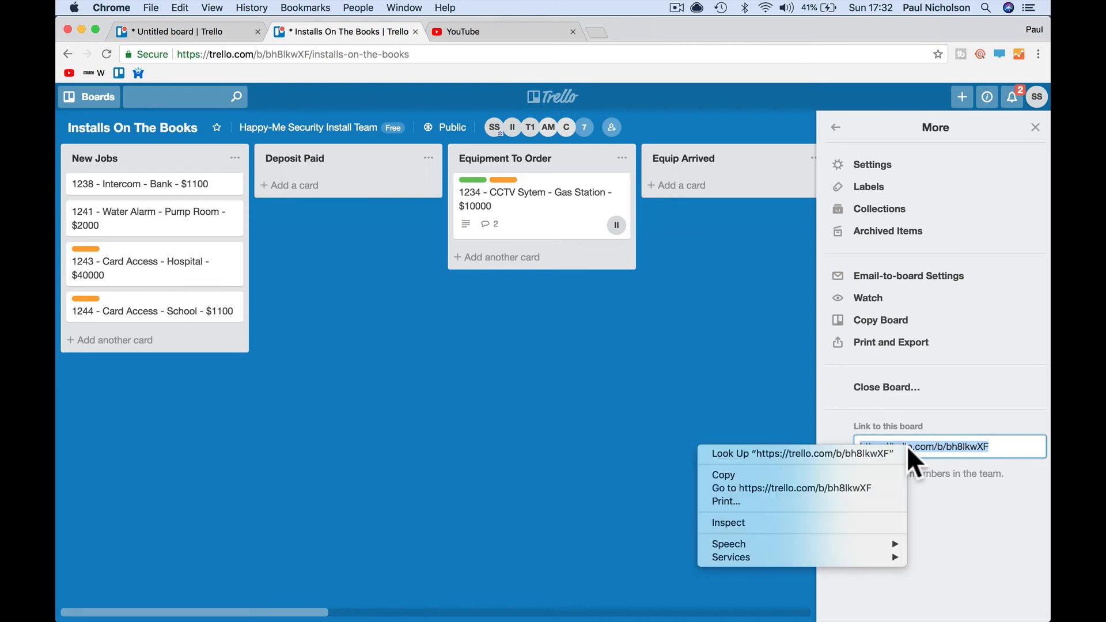
pyautogui.click(872, 474)
pyautogui.moveTo(231, 620)
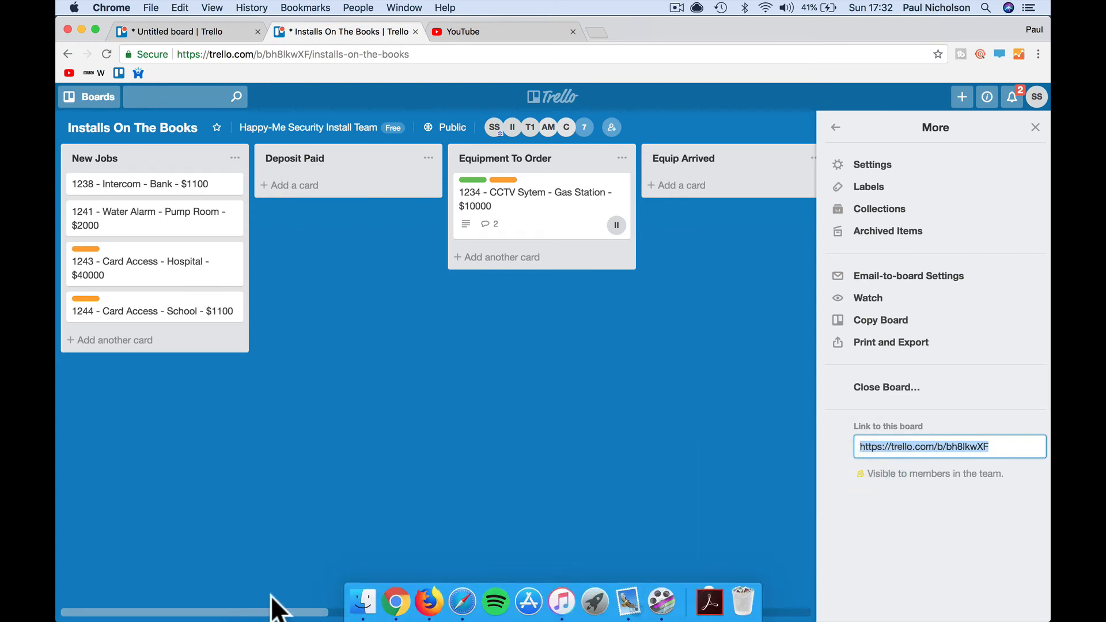
pyautogui.click(428, 602)
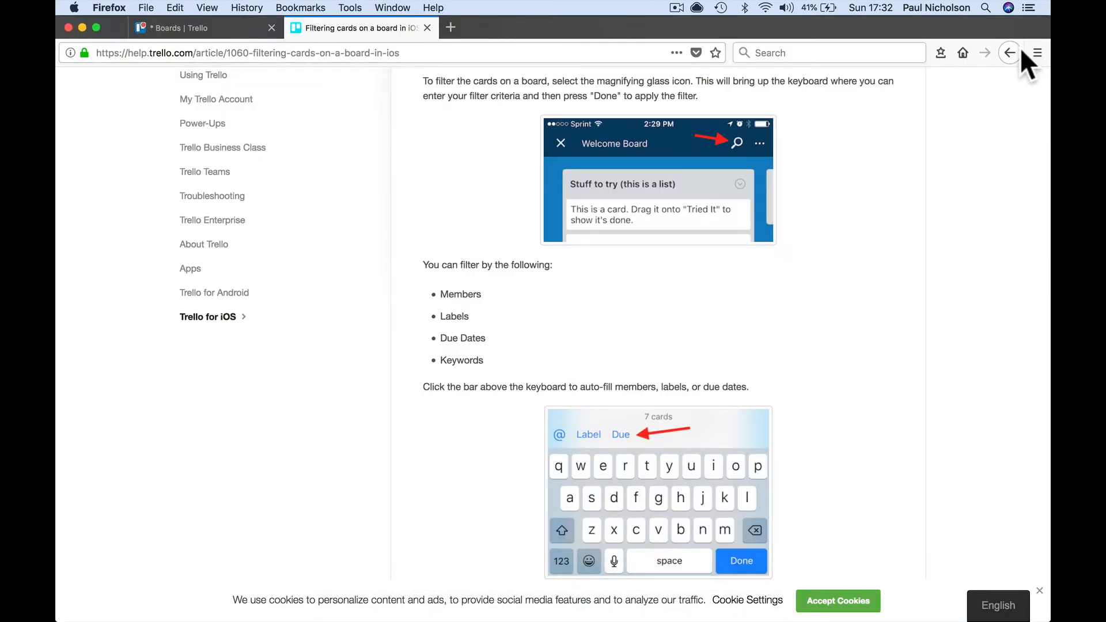
# - Close the help article and log out of Trello in Firefox
pyautogui.scroll(3, 766, 163)
pyautogui.click(427, 28)
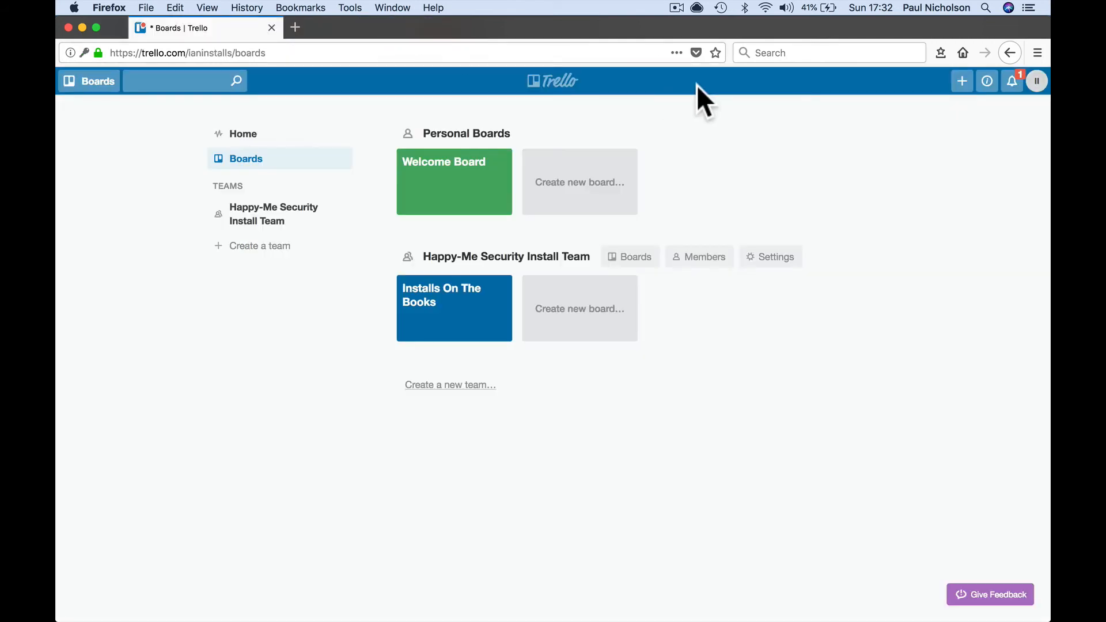
pyautogui.click(1037, 81)
pyautogui.click(958, 299)
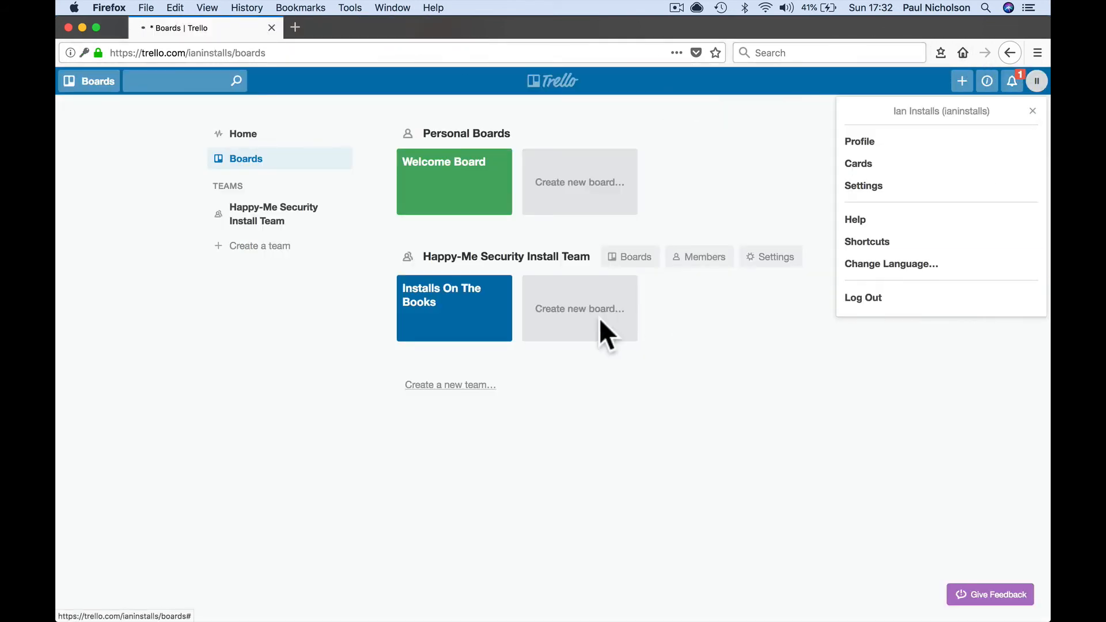
# - Paste the board link to view the public board logged out, then return to Chrome
pyautogui.click(371, 52)
pyautogui.rightClick(371, 53)
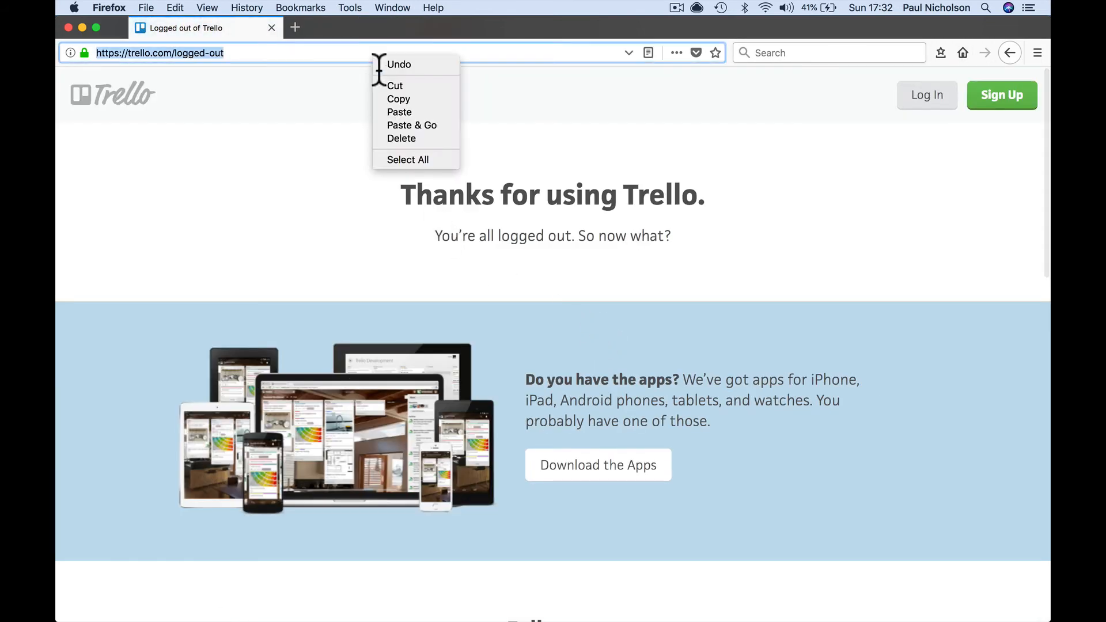
pyautogui.click(413, 121)
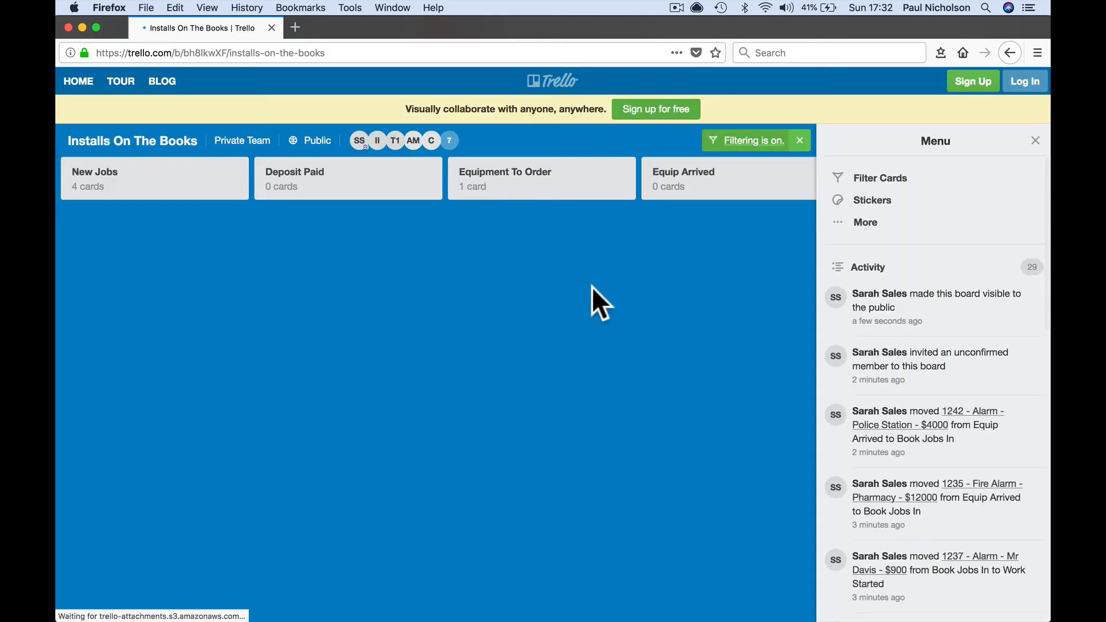
pyautogui.click(1035, 142)
pyautogui.hscroll(15, 635, 275)
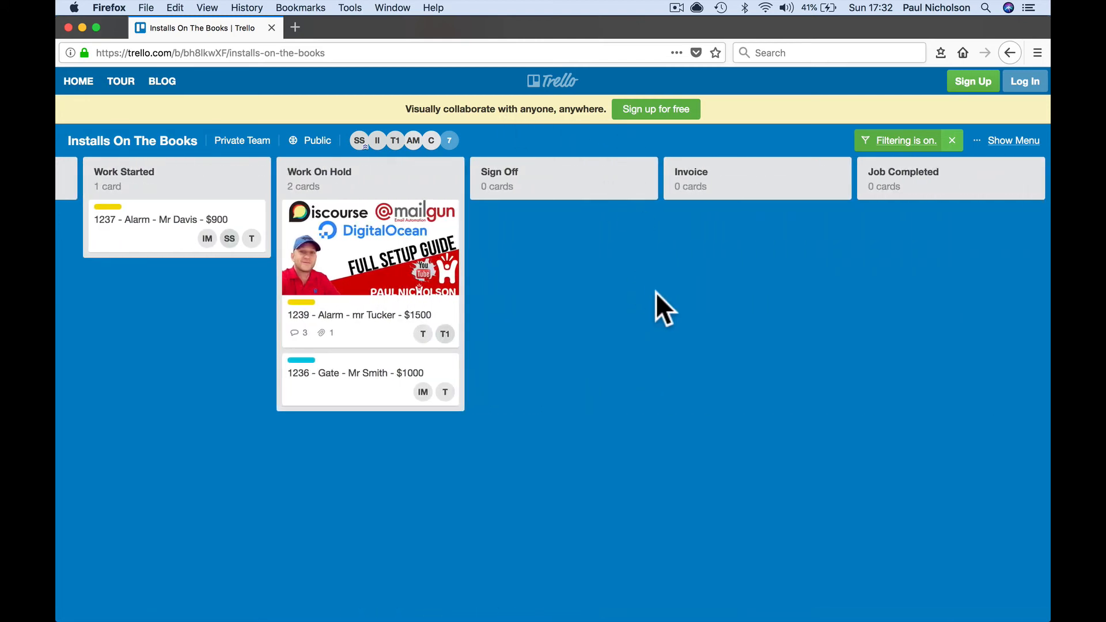
pyautogui.hscroll(-15, 655, 292)
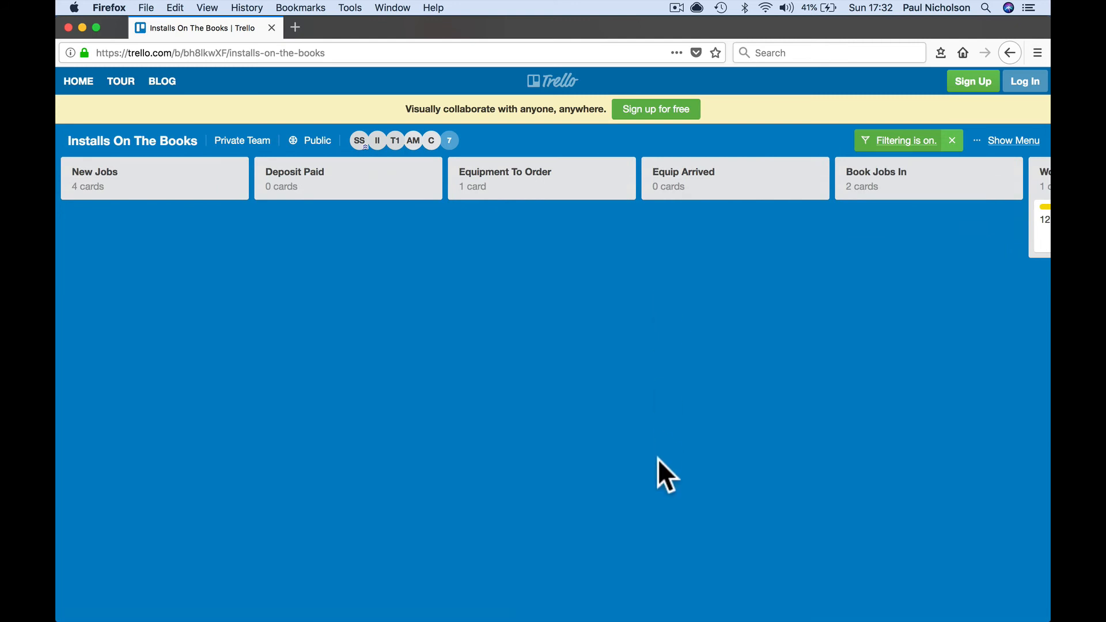
pyautogui.hscroll(15, 762, 398)
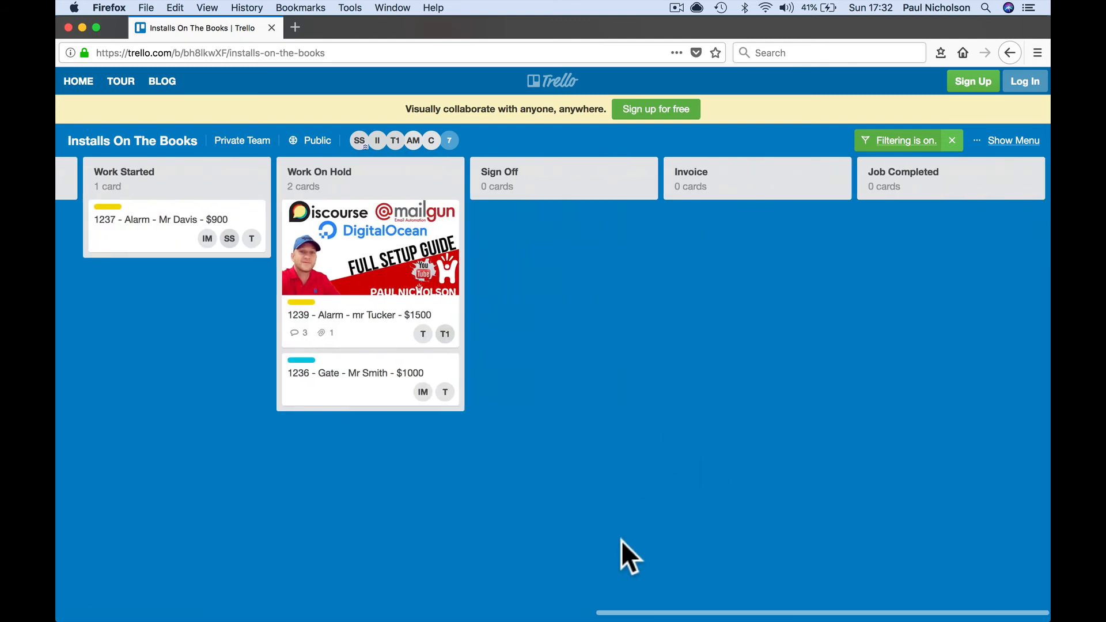
pyautogui.moveTo(430, 619)
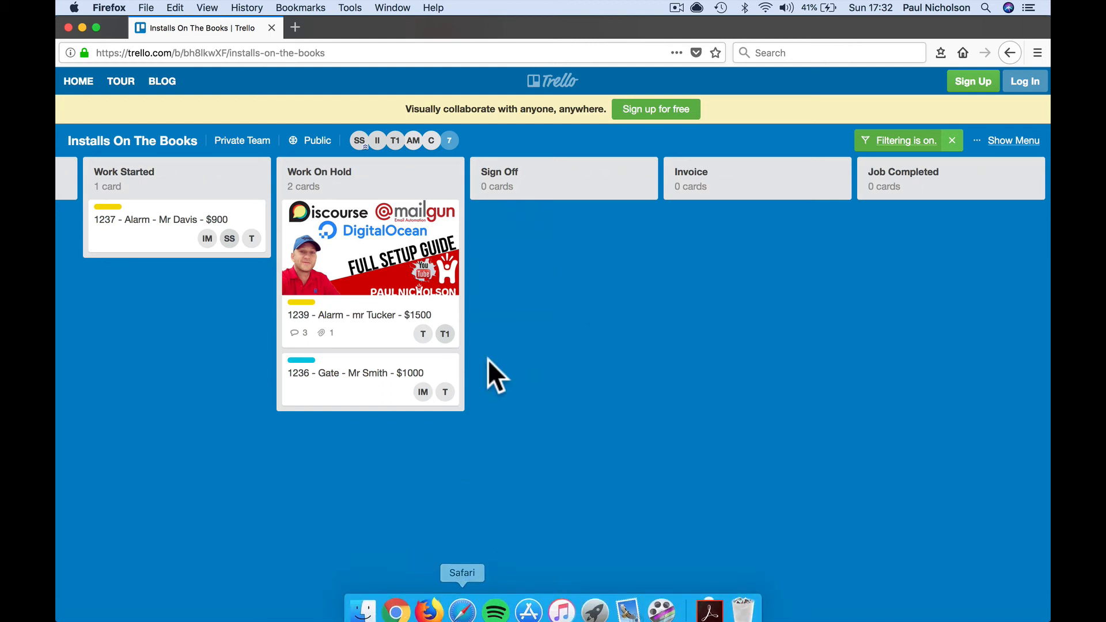
pyautogui.moveTo(527, 619)
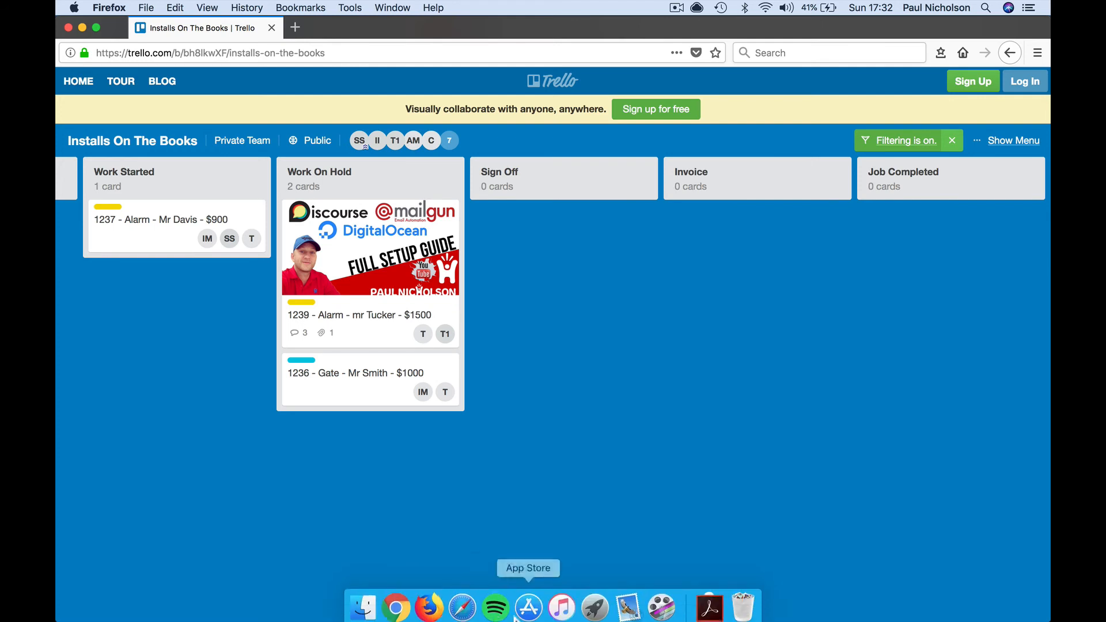
pyautogui.click(397, 602)
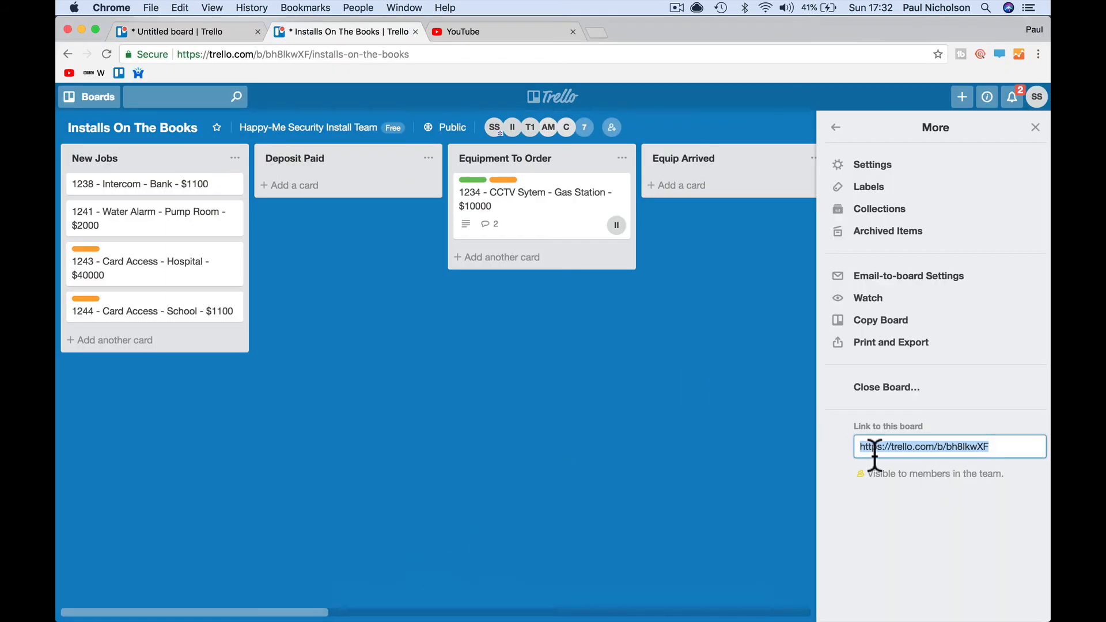
# - Bring the Chrome window with the Installs On The Books board forward and return to its board menu
pyautogui.click(907, 446)
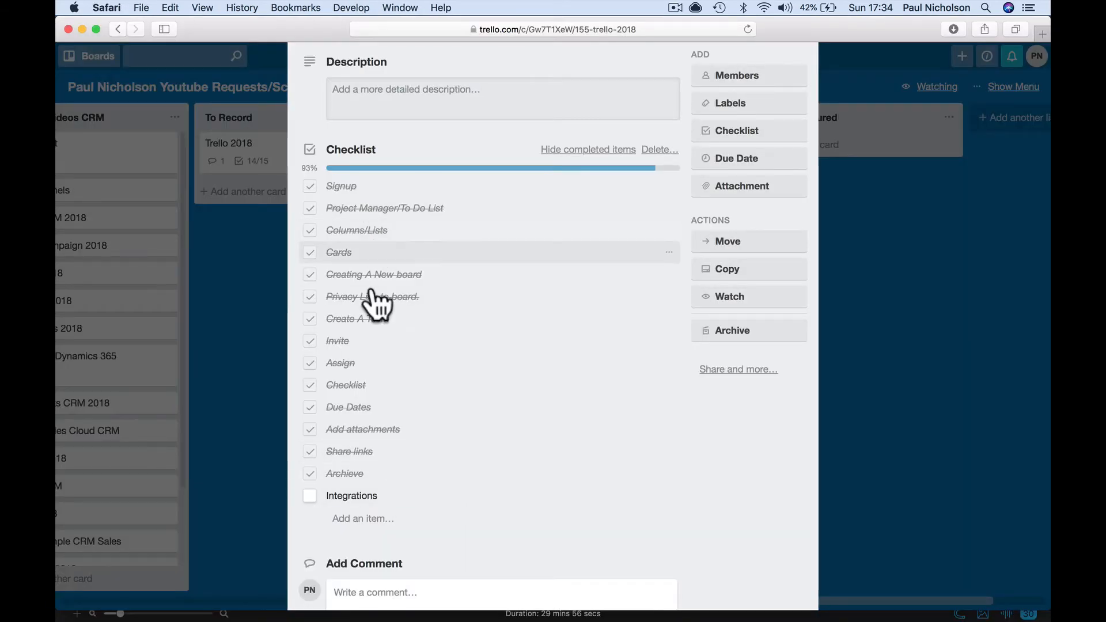
pyautogui.click(396, 613)
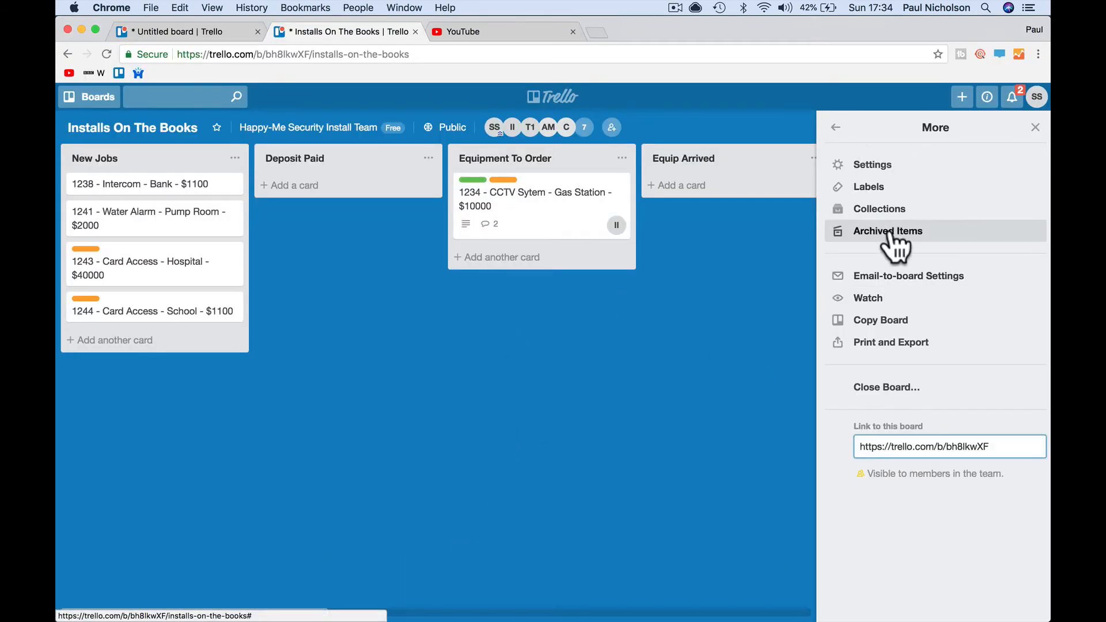
pyautogui.click(836, 127)
# - Open this board's Power-Ups directory and scroll down through featured Power-Ups such as Butler and InVision
pyautogui.click(870, 210)
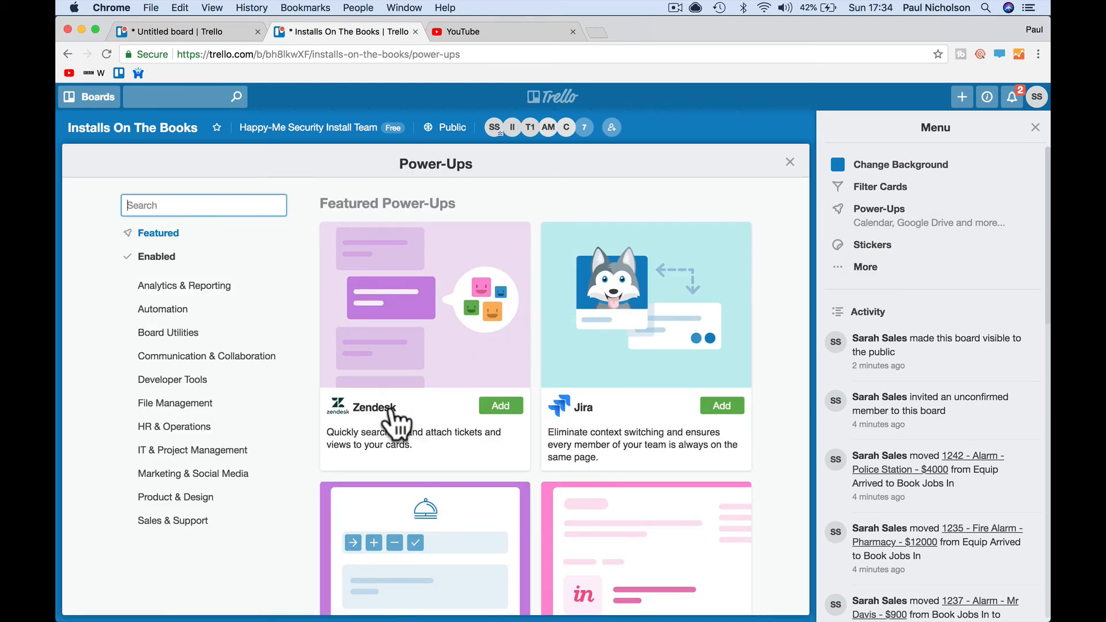
pyautogui.scroll(-2, 535, 416)
pyautogui.scroll(-3, 535, 416)
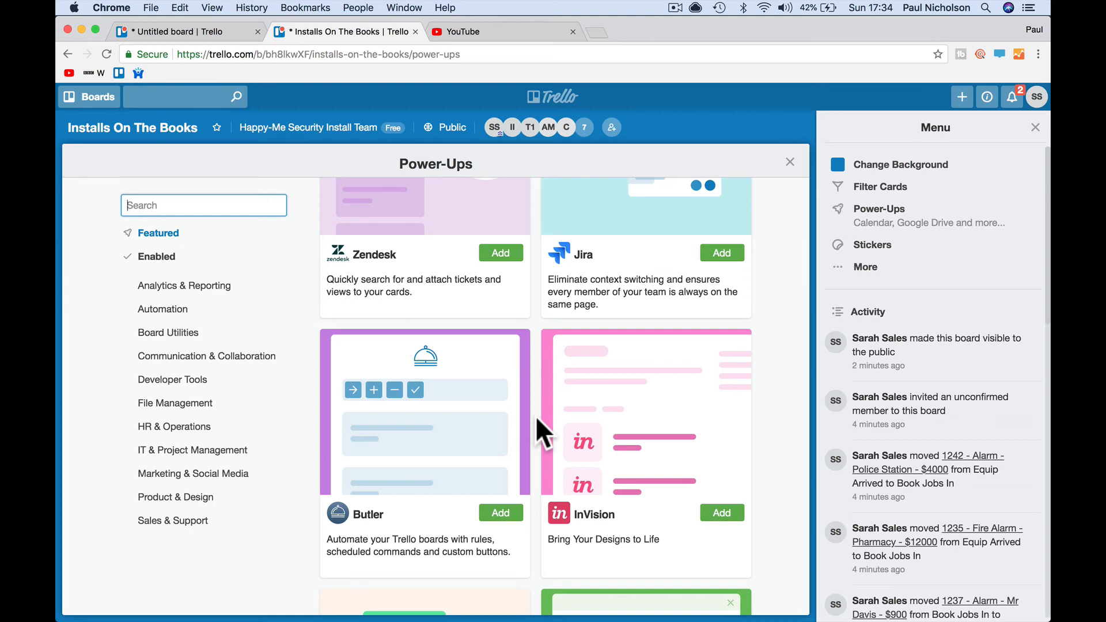
# - Load the training forum's Categories page in the spare YouTube tab, skim it, then go back to Trello
pyautogui.click(483, 32)
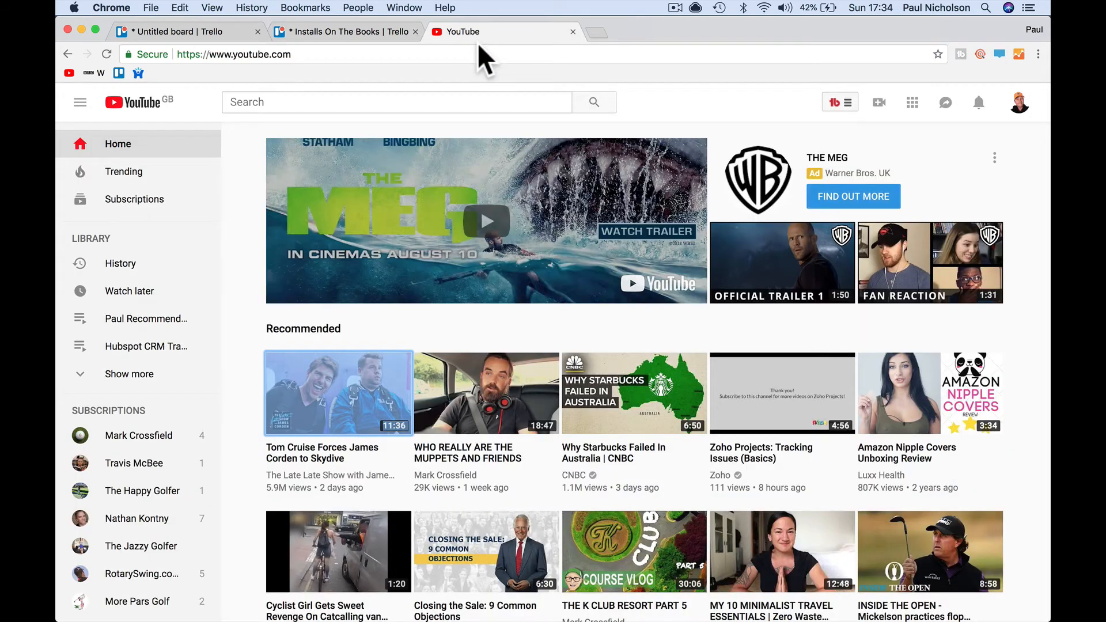
pyautogui.click(478, 54)
pyautogui.press('Return')
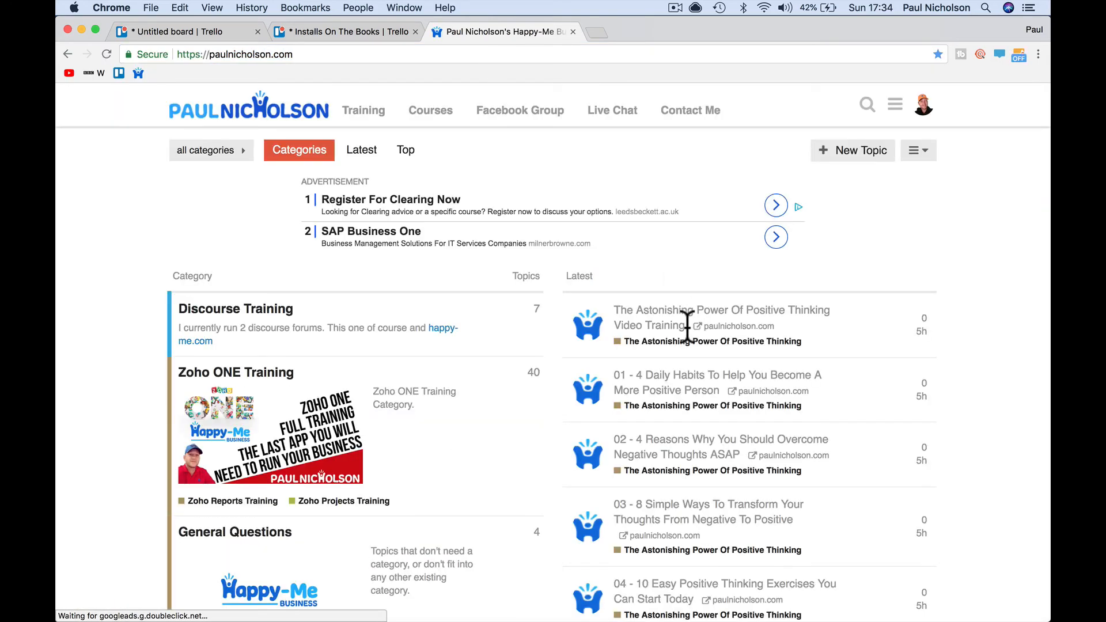
pyautogui.scroll(-20, 755, 321)
pyautogui.scroll(-20, 687, 326)
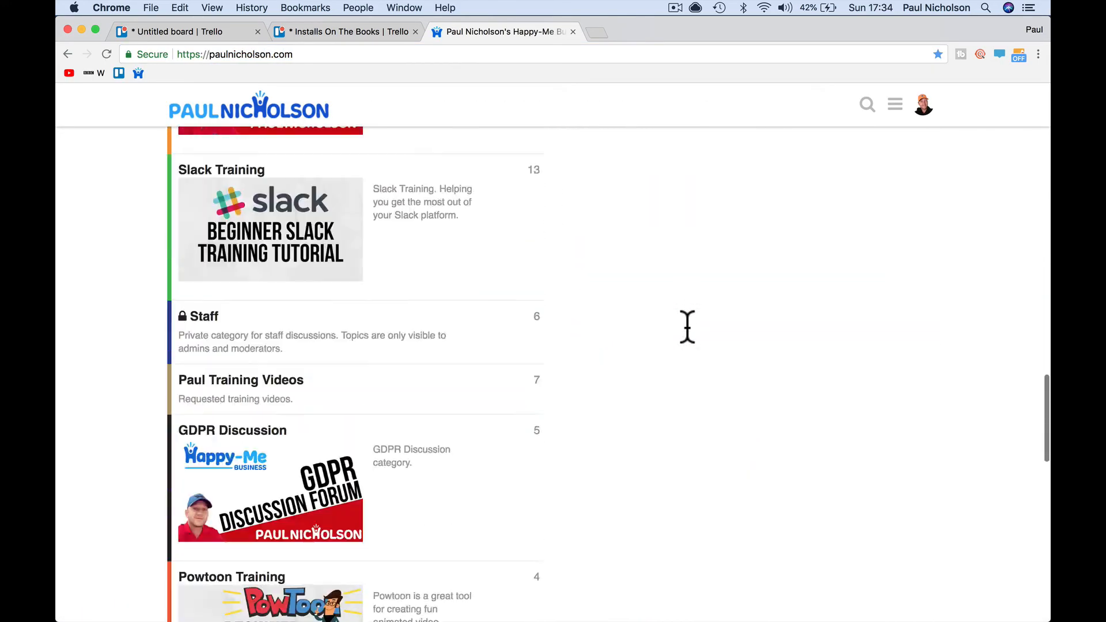
pyautogui.scroll(20, 686, 326)
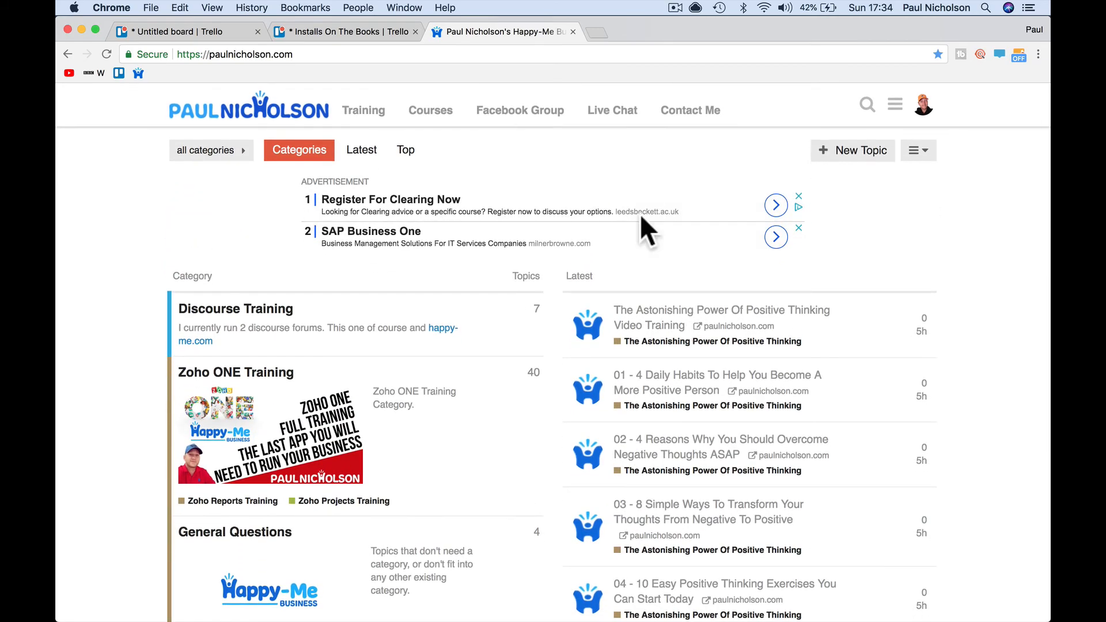
pyautogui.click(398, 34)
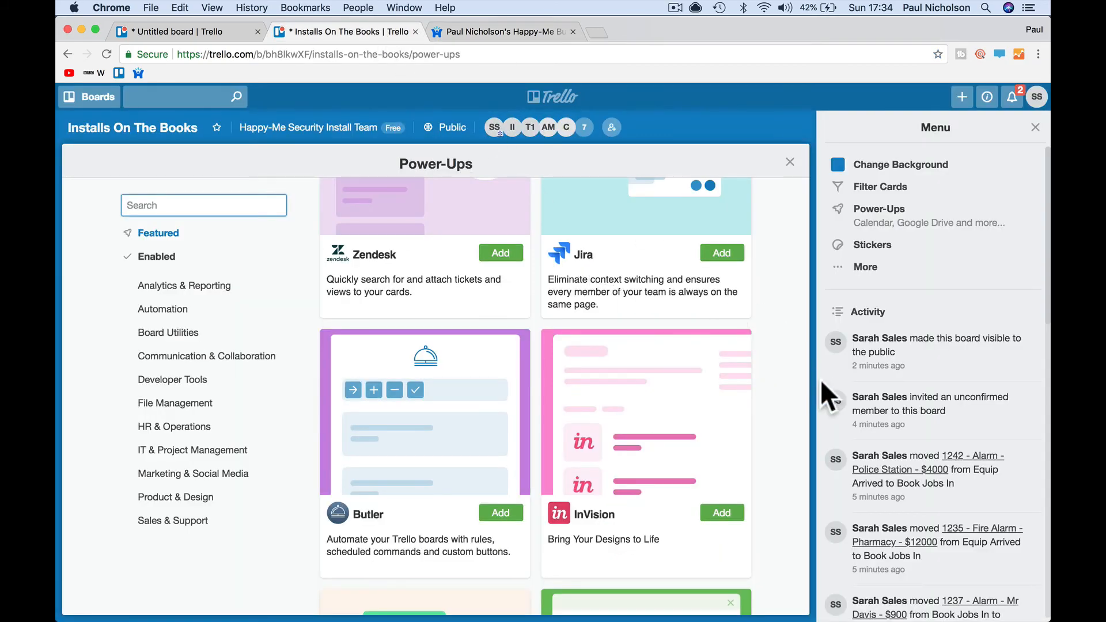
# - Scroll down through the entire Power-Ups directory and back up to the featured Zendesk and Jira entries
pyautogui.scroll(-5, 671, 390)
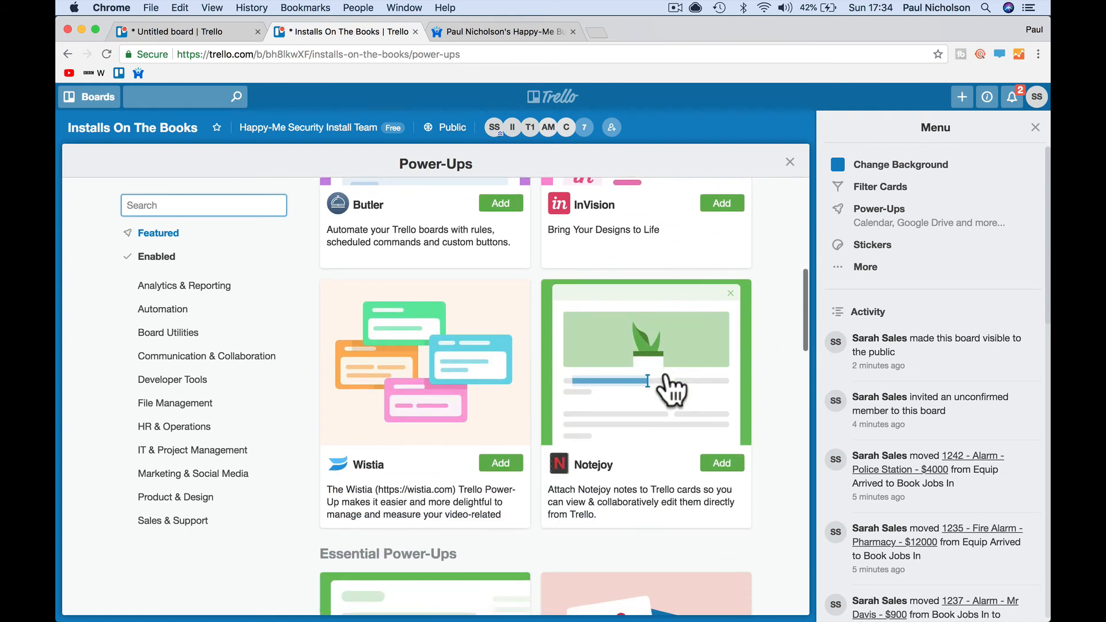
pyautogui.scroll(8, 672, 389)
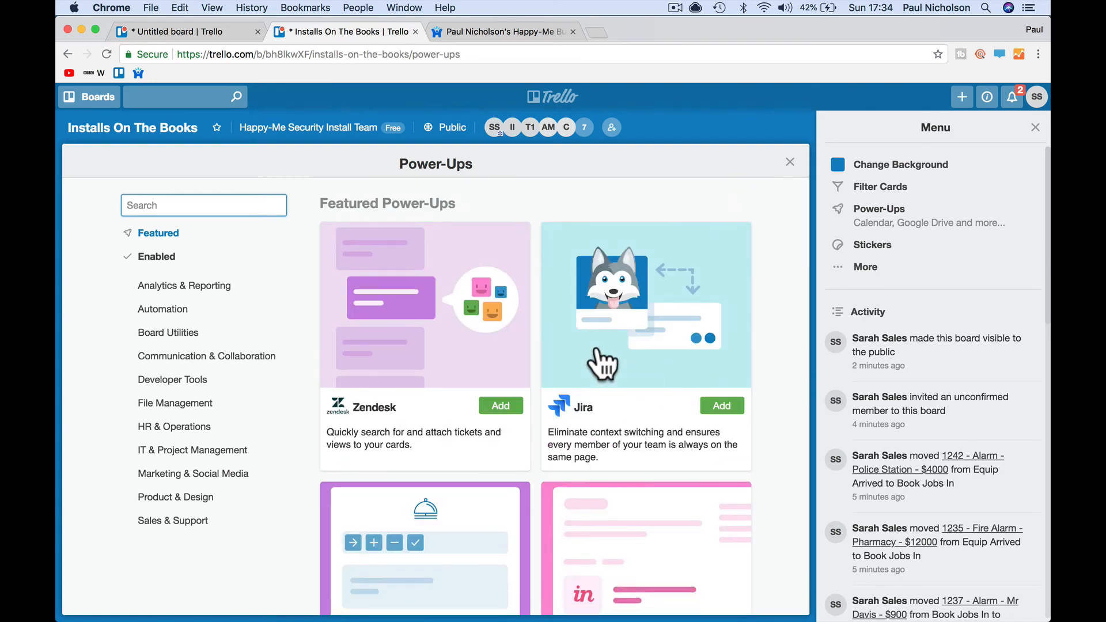
pyautogui.scroll(-10, 455, 356)
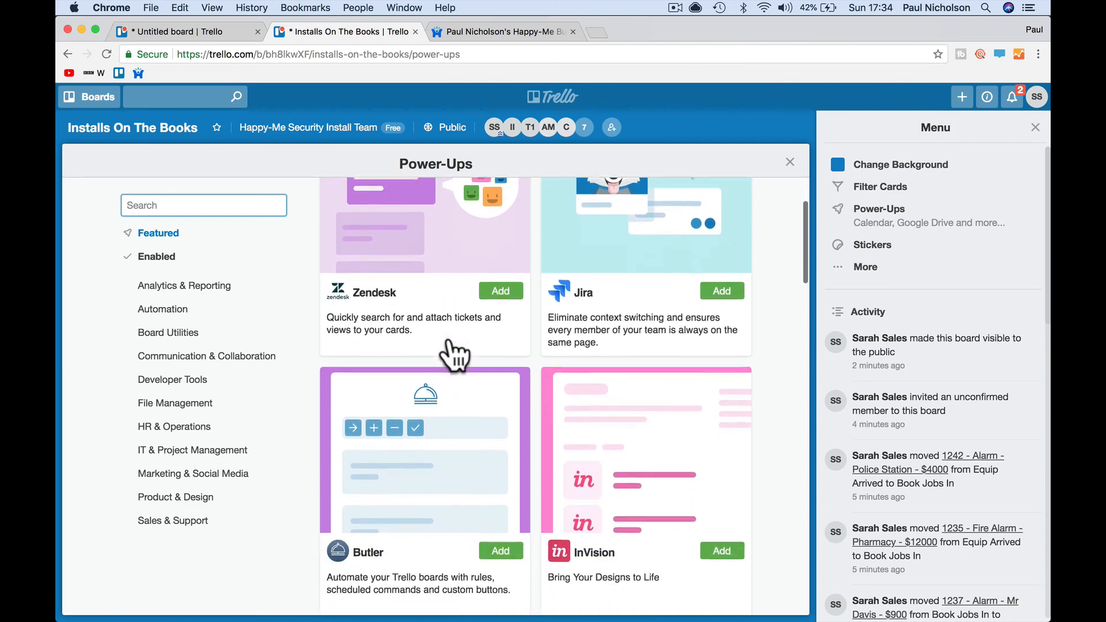
pyautogui.scroll(-5, 455, 355)
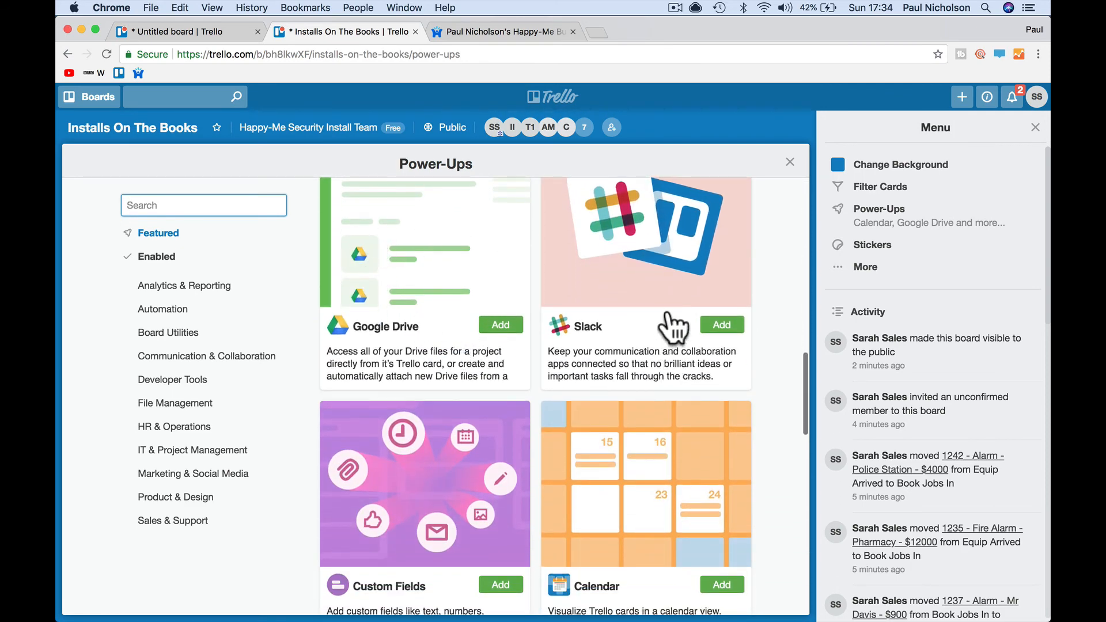
pyautogui.scroll(-5, 673, 291)
pyautogui.scroll(-8, 672, 290)
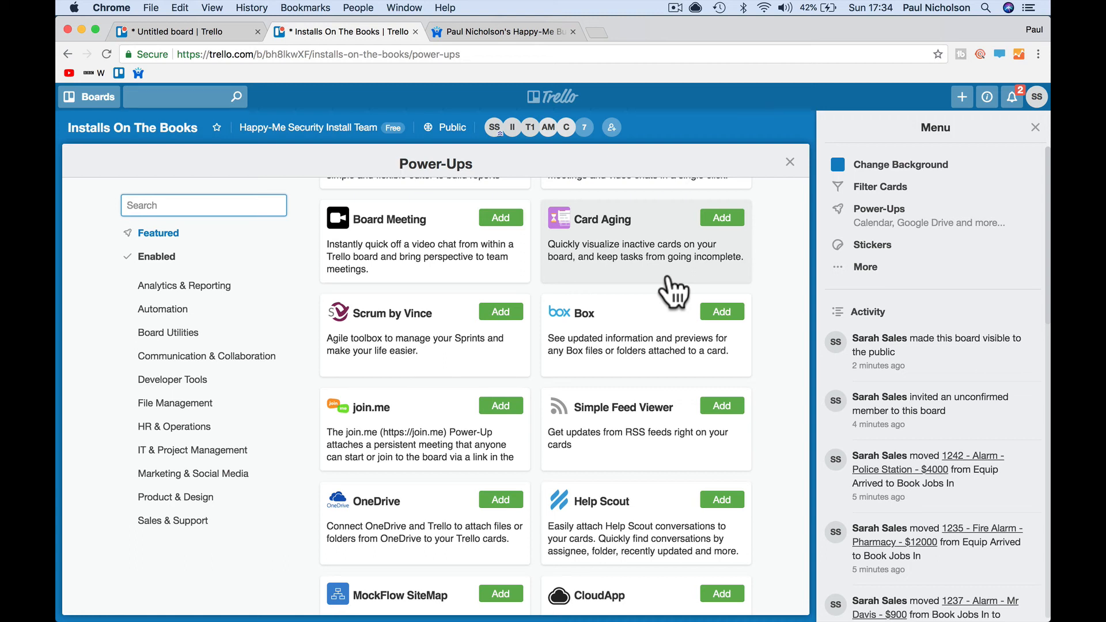
pyautogui.scroll(-2, 672, 291)
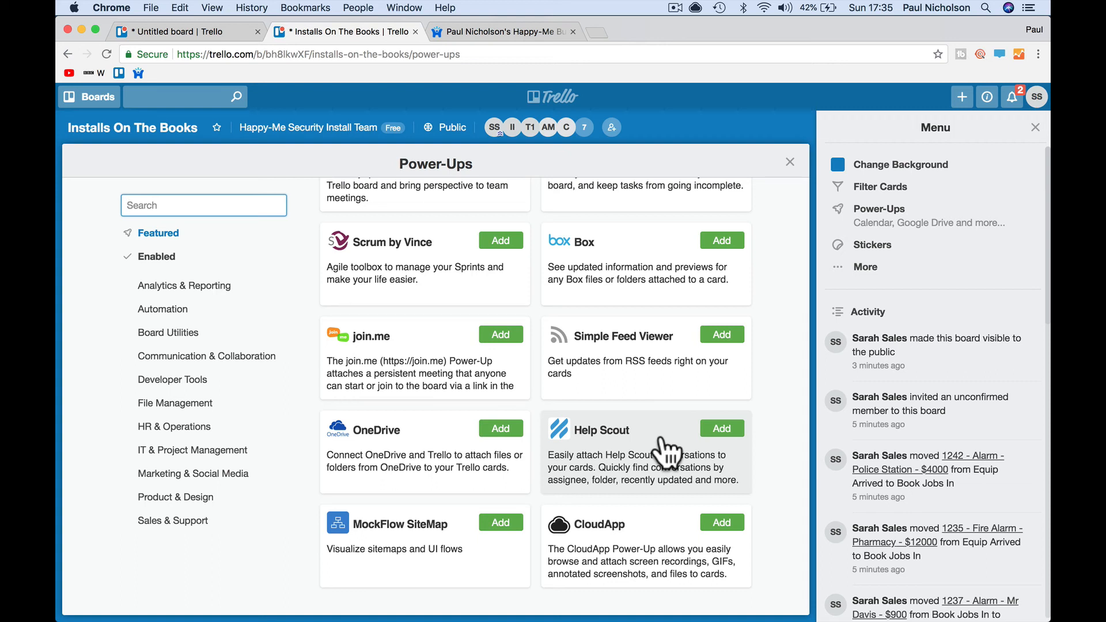
pyautogui.scroll(6, 605, 316)
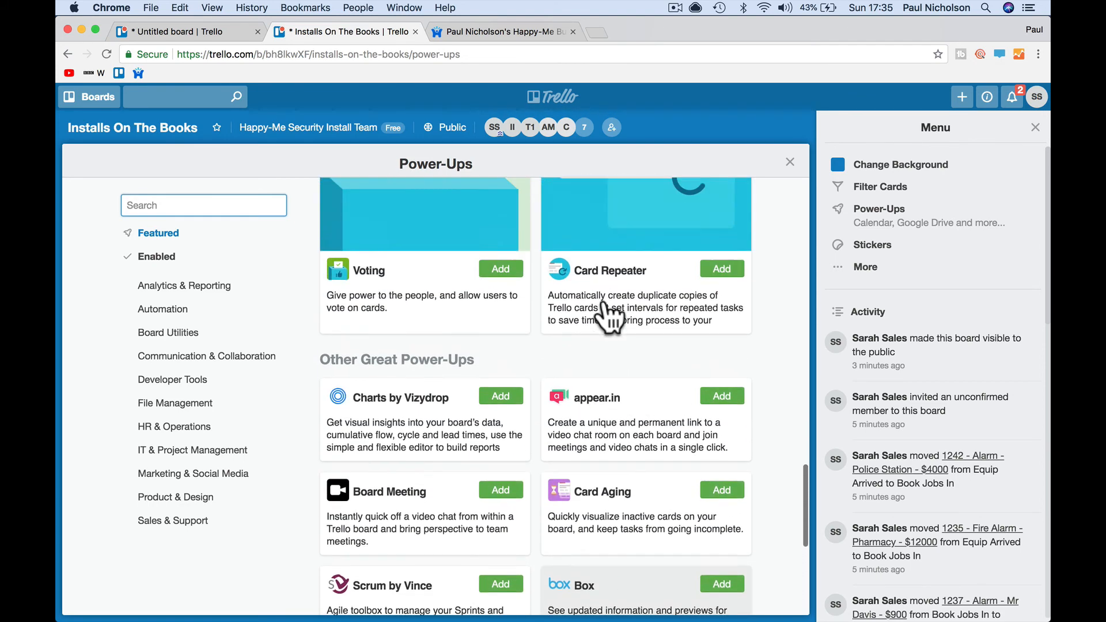
pyautogui.scroll(10, 609, 316)
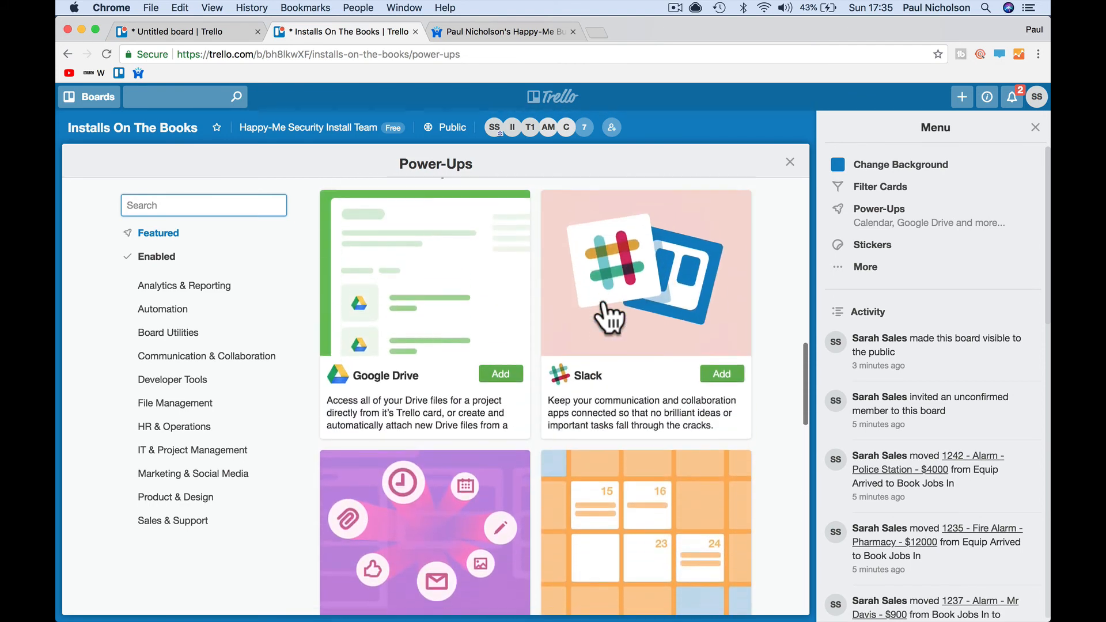
pyautogui.scroll(10, 609, 317)
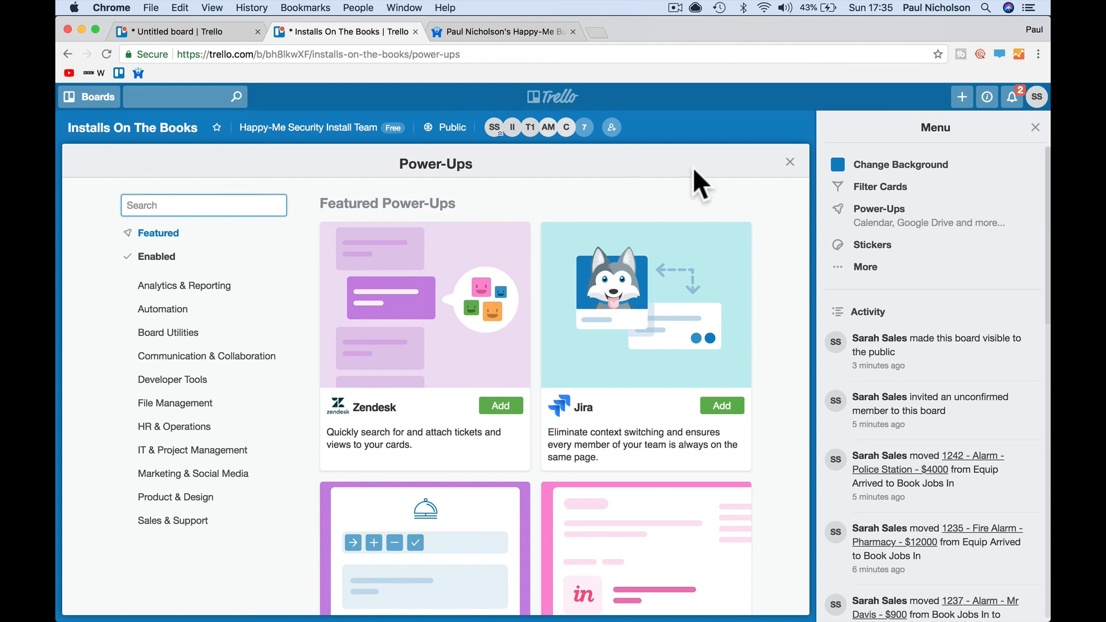
# - Close the board menu sidebar to widen the directory, then glance at and dismiss the Boards list
pyautogui.click(1035, 128)
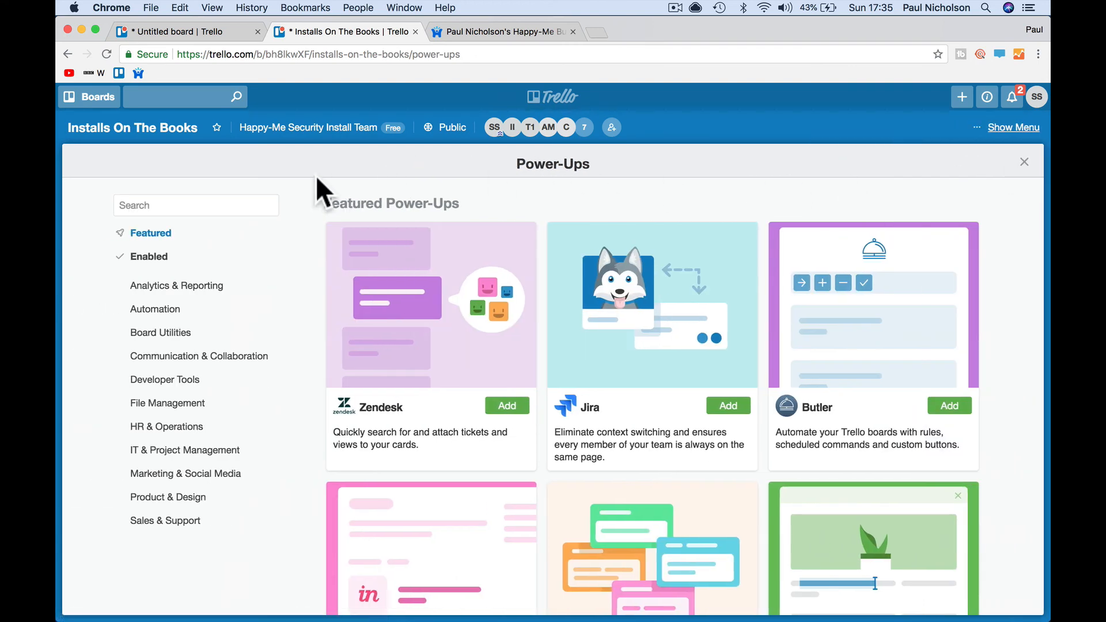
pyautogui.click(90, 100)
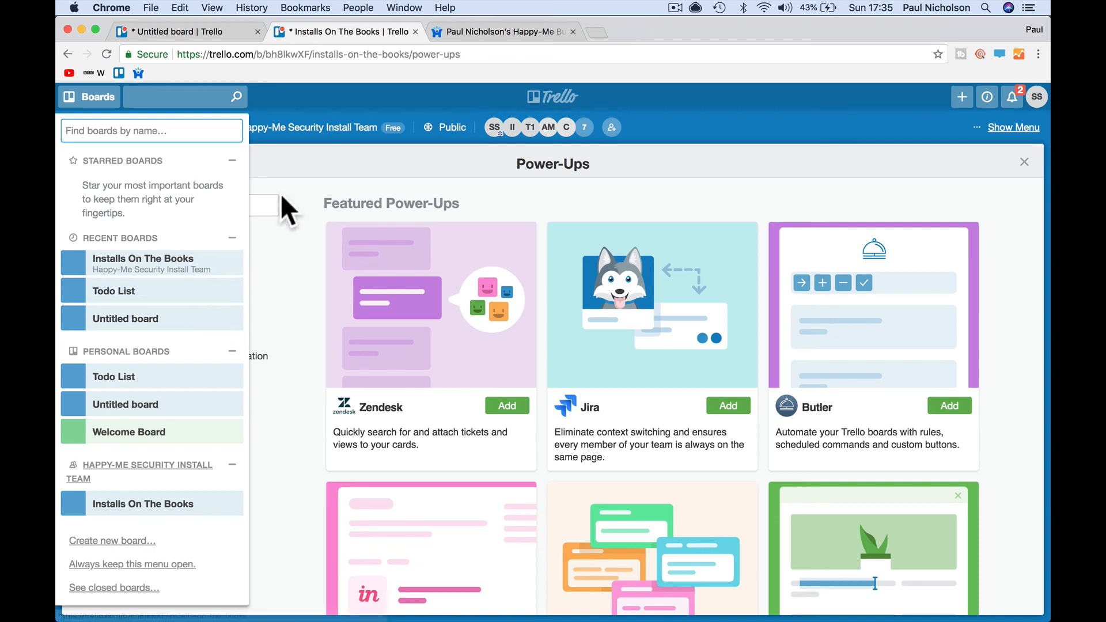
pyautogui.click(302, 163)
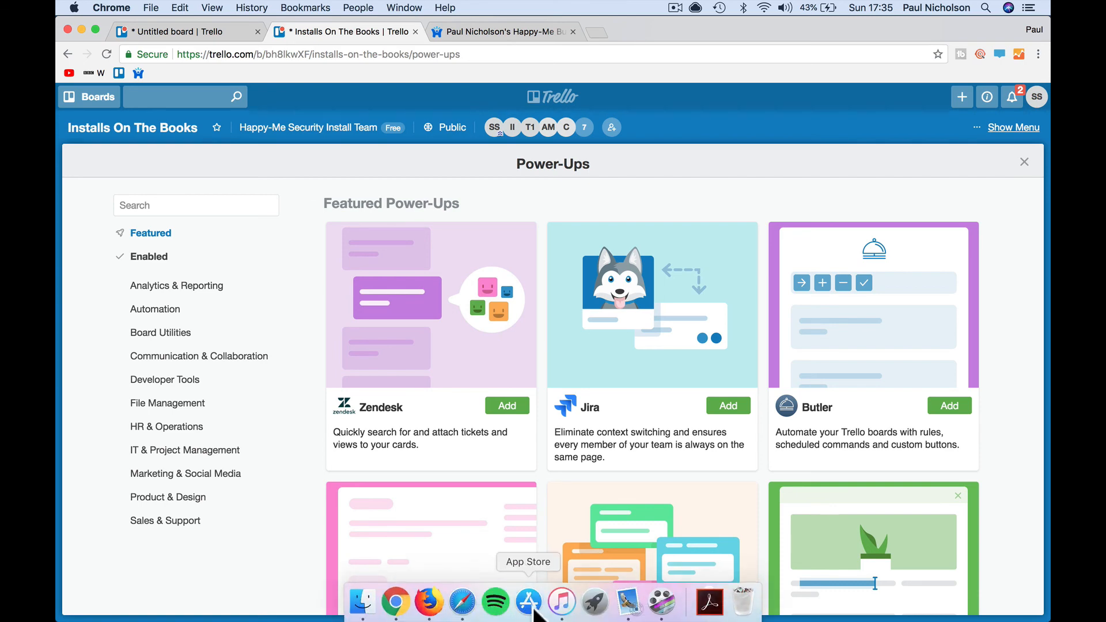
# - In Safari, close the Trello 2018 card, drag Hubspot CRM 2018 to Configured and Trello 2018 to Edited
pyautogui.click(462, 612)
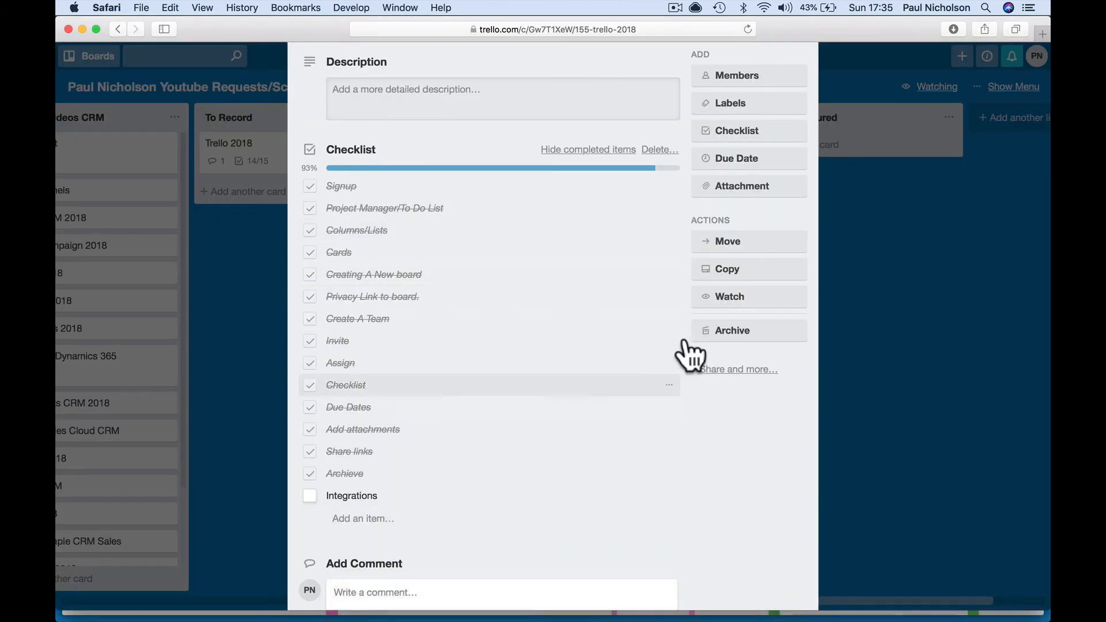
pyautogui.click(891, 338)
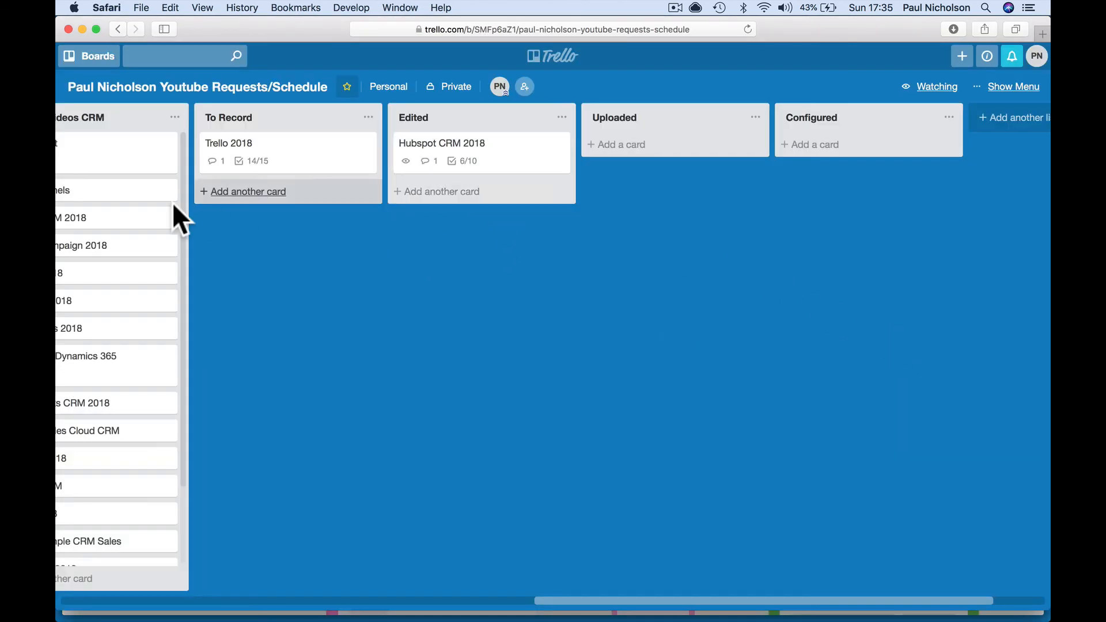
pyautogui.moveTo(474, 172); pyautogui.dragTo(867, 151)
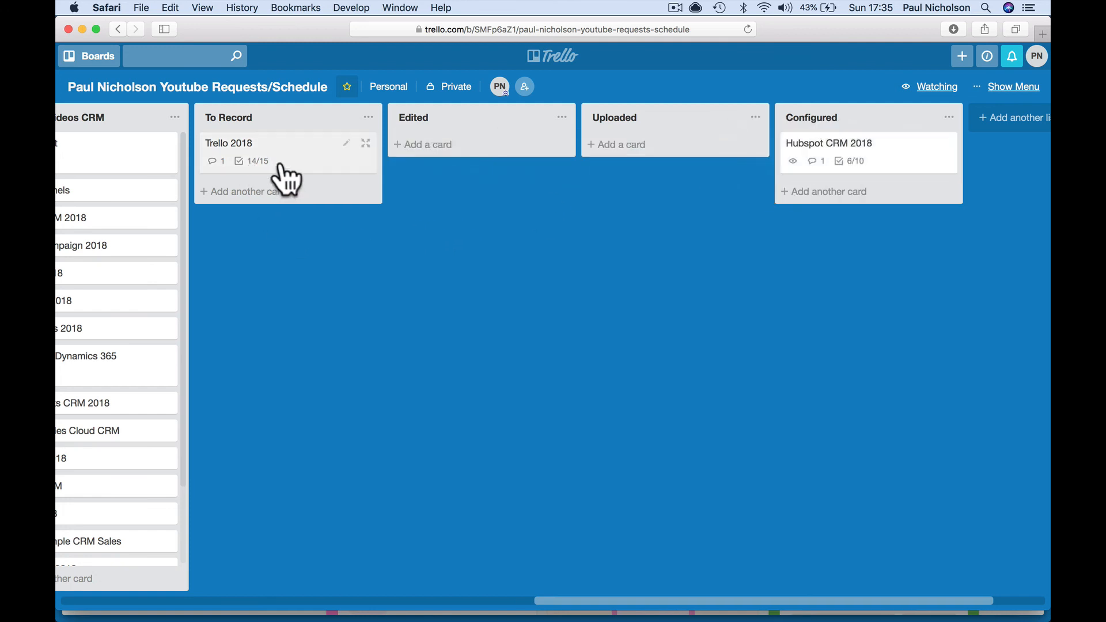
pyautogui.moveTo(296, 179); pyautogui.dragTo(403, 236)
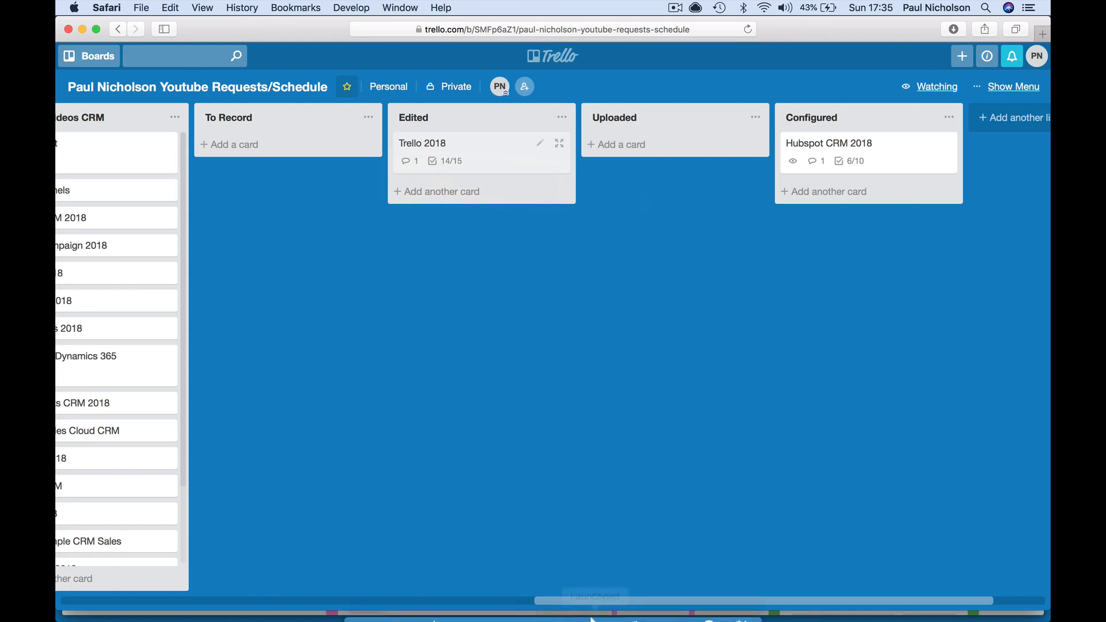
pyautogui.moveTo(596, 613)
pyautogui.click(398, 603)
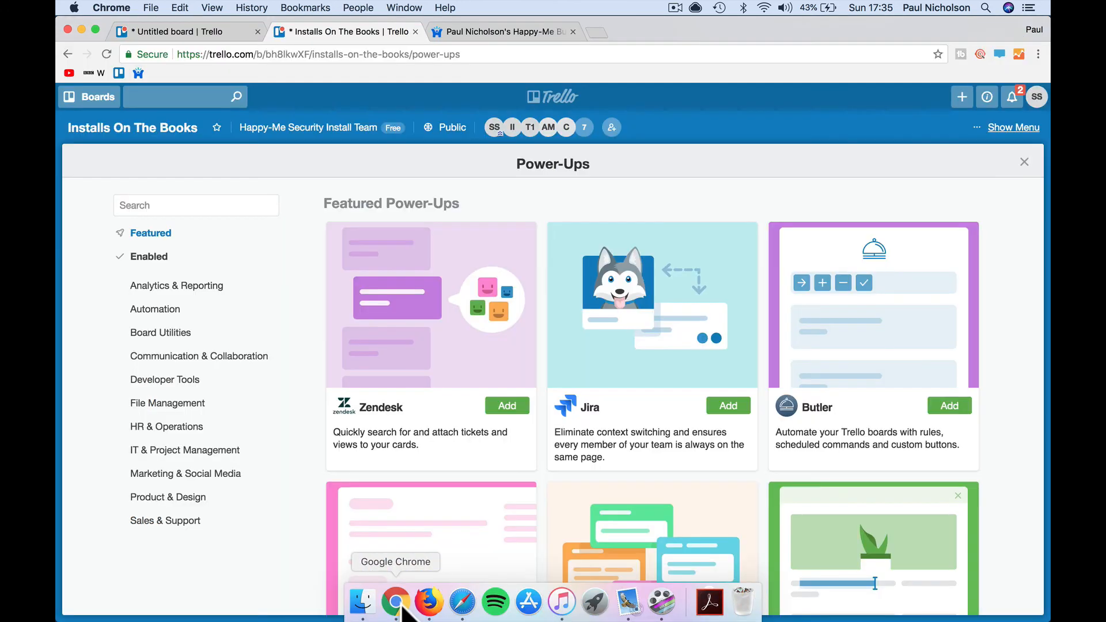